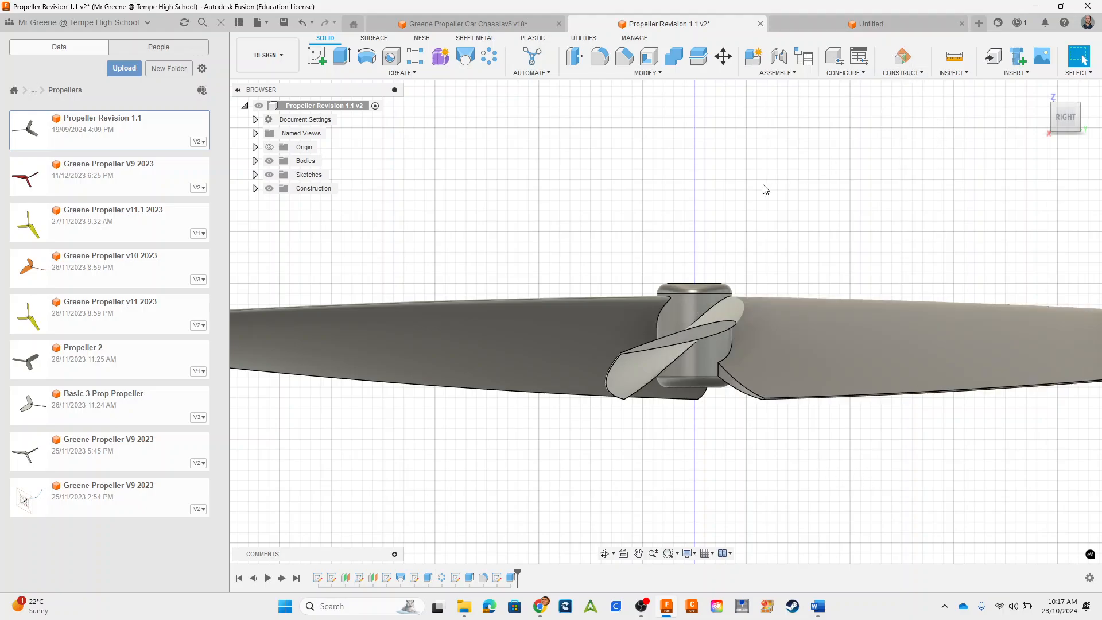
Step: Examine the finished reference propeller's hub, bore and blades from above, below and in the right side view
middle_click_drag(764, 190, 561, 204, "shift")
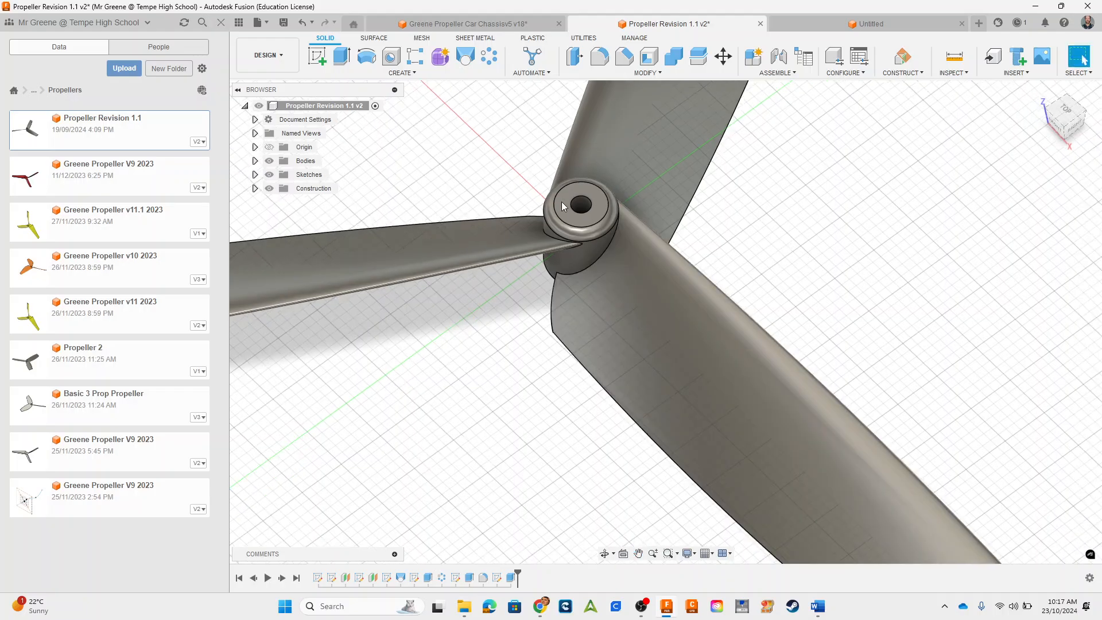
scroll(822, 296, "down", 3)
middle_click_drag(884, 305, 850, 364)
scroll(621, 400, "up", 3)
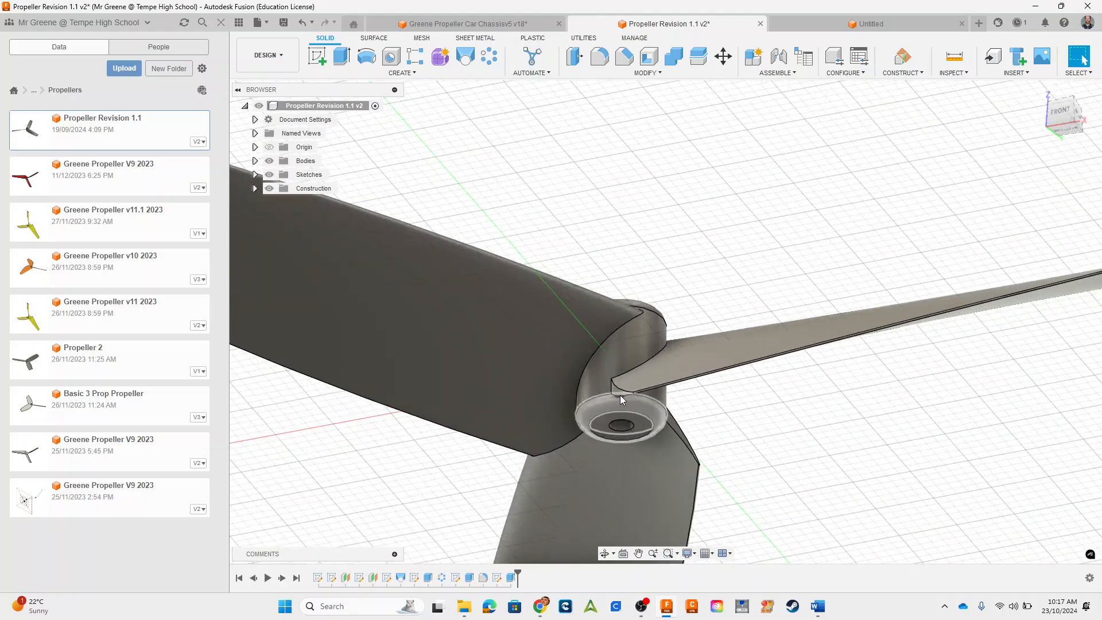
middle_click_drag(885, 423, 803, 416, "shift")
scroll(836, 397, "down", 3)
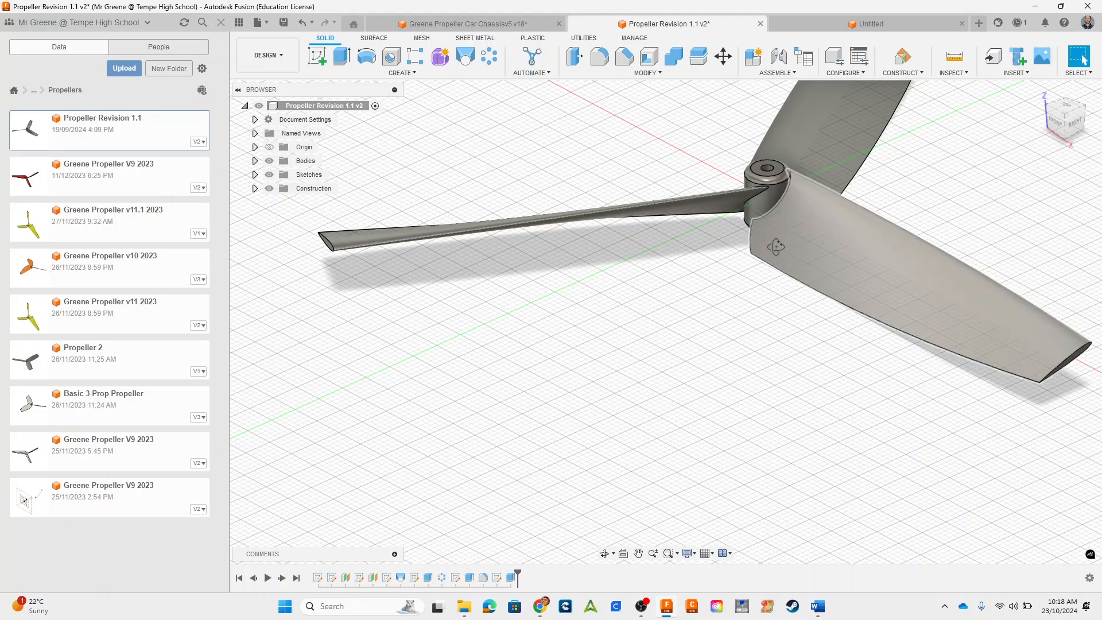
middle_click_drag(775, 246, 757, 333, "shift")
scroll(751, 346, "up", 3)
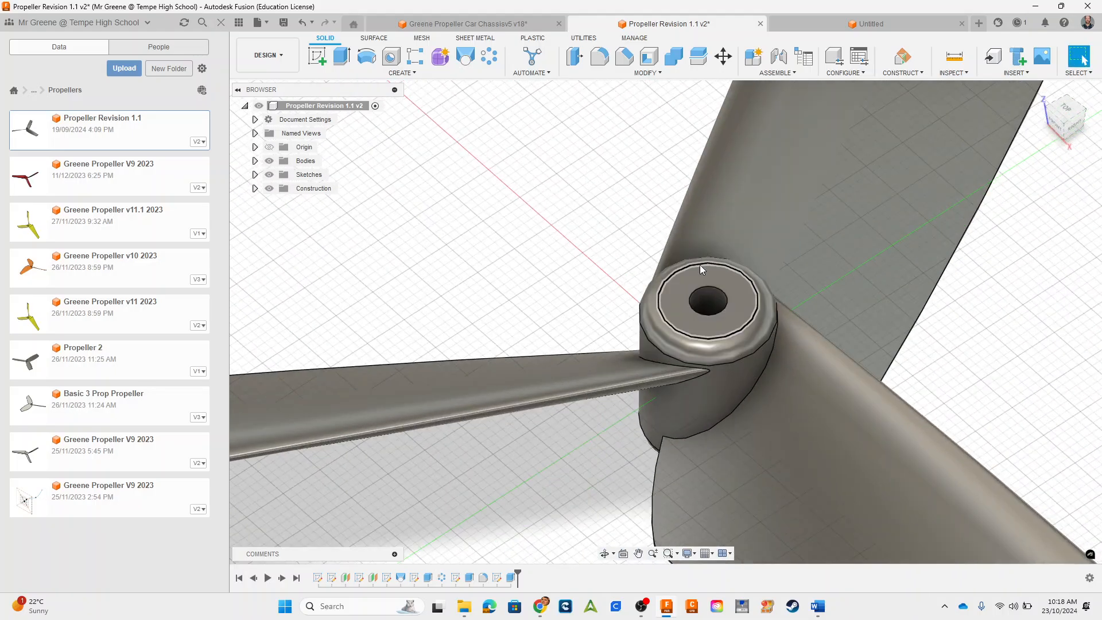
middle_click_drag(1032, 323, 957, 279)
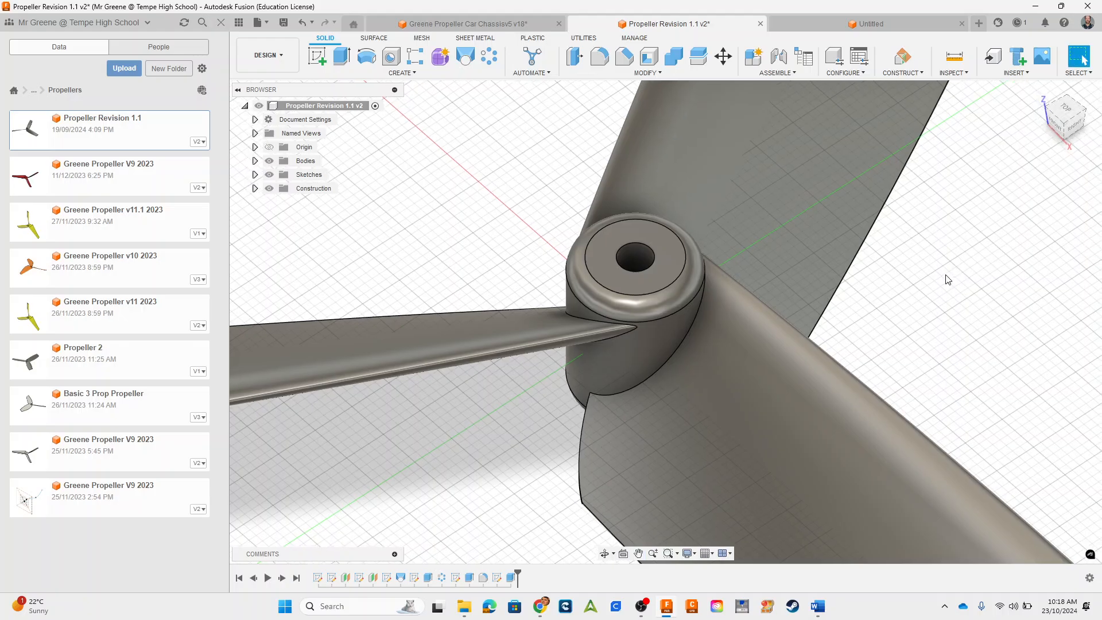
scroll(938, 286, "down", 5)
scroll(952, 275, "up", 3)
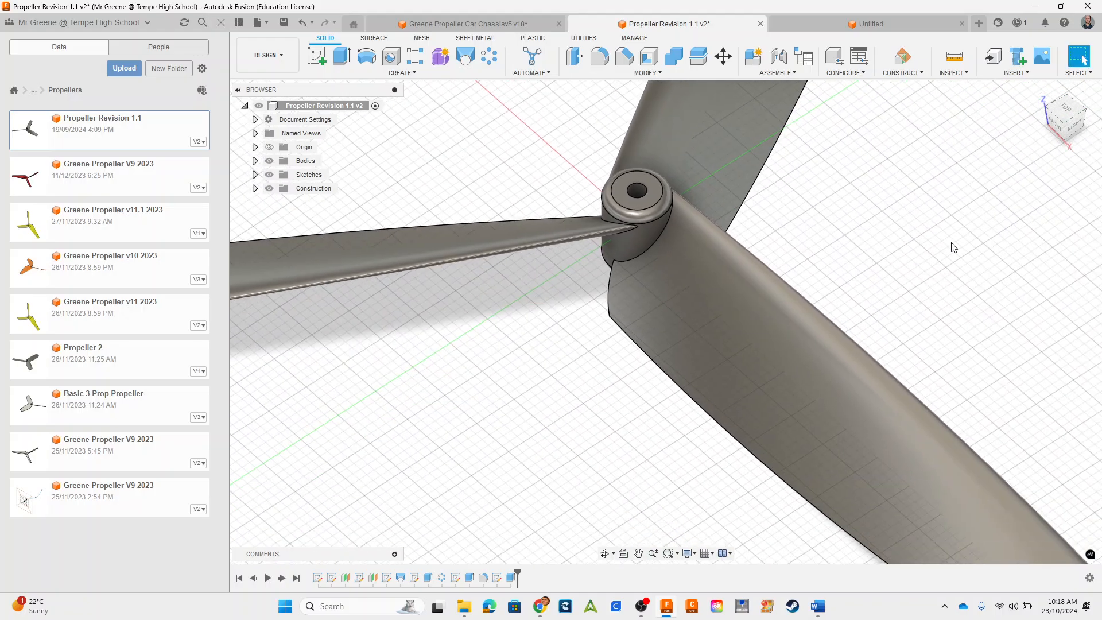
left_click(1074, 125)
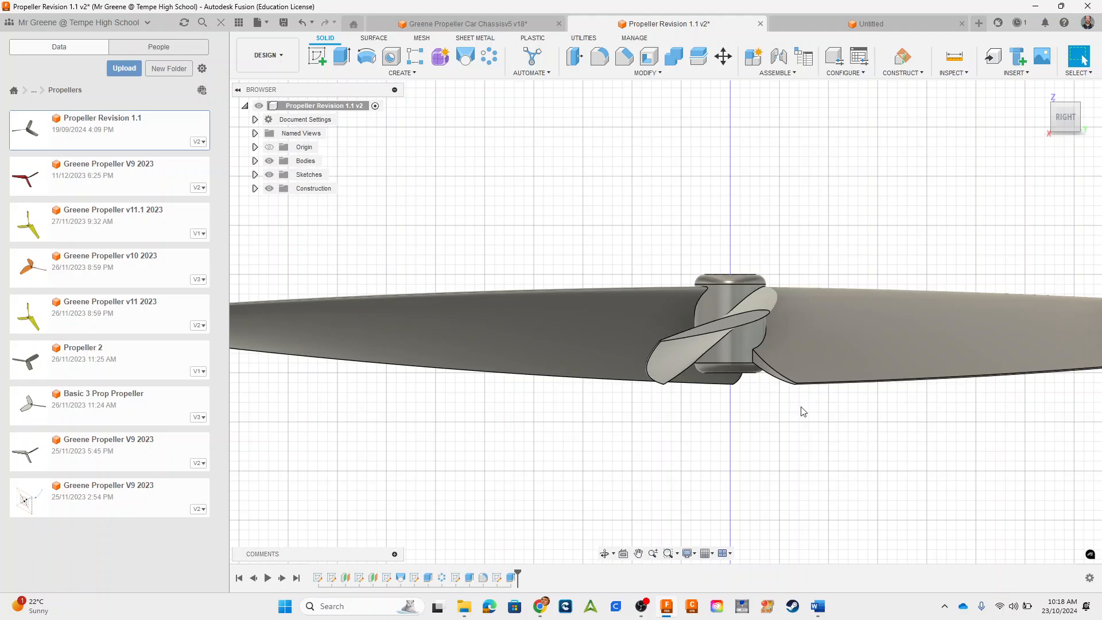
Step: Switch to the untitled design, show its origin planes and hide the data panel
left_click(867, 24)
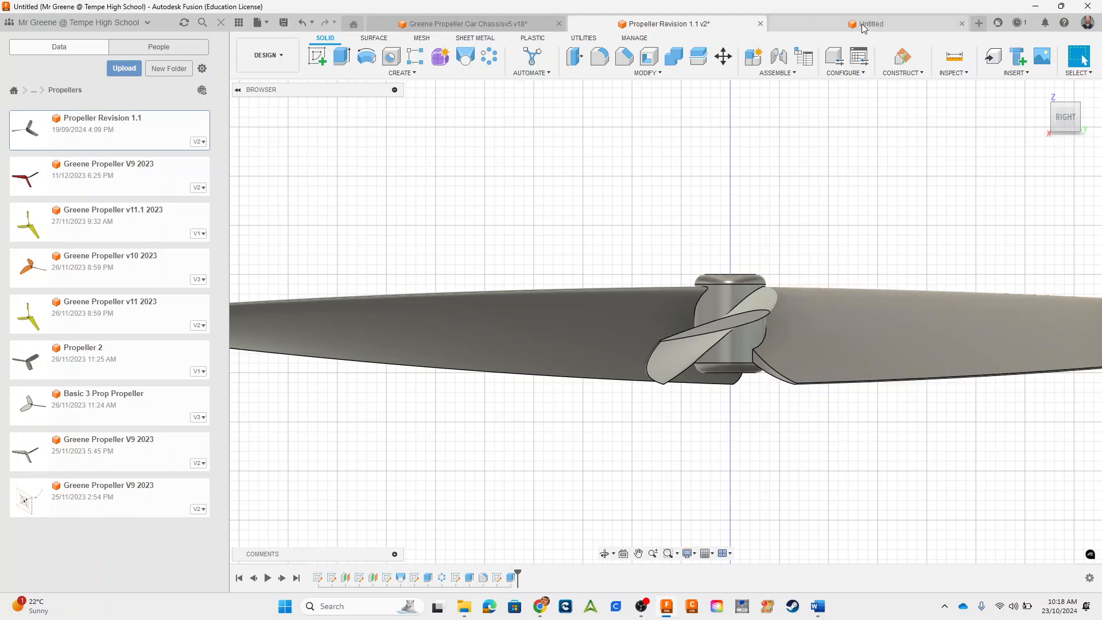
left_click(269, 146)
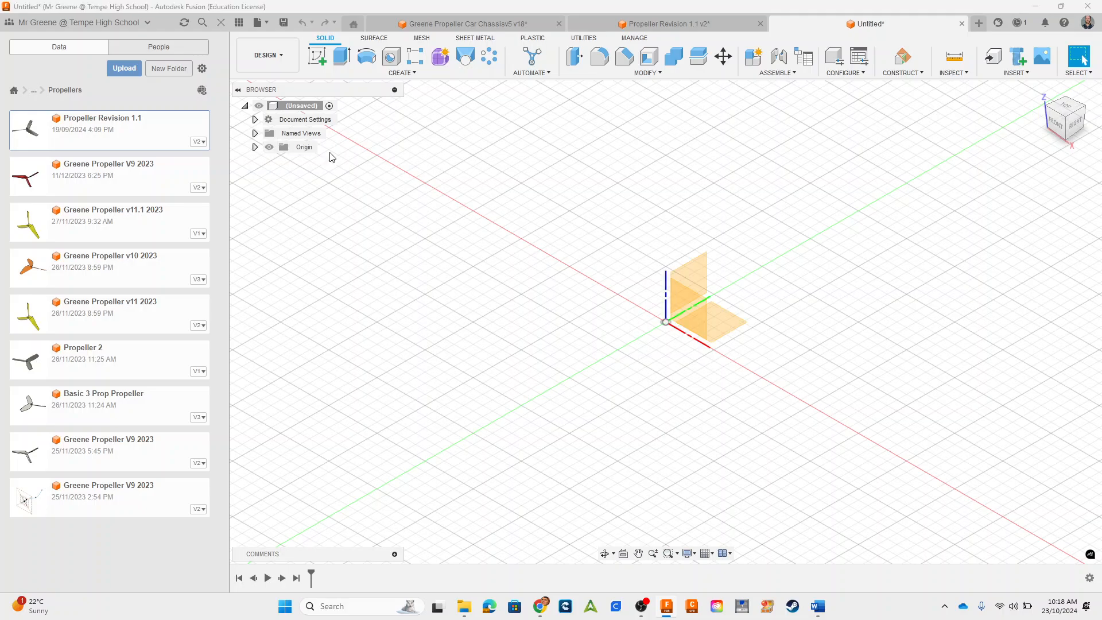
middle_click_drag(842, 327, 804, 369)
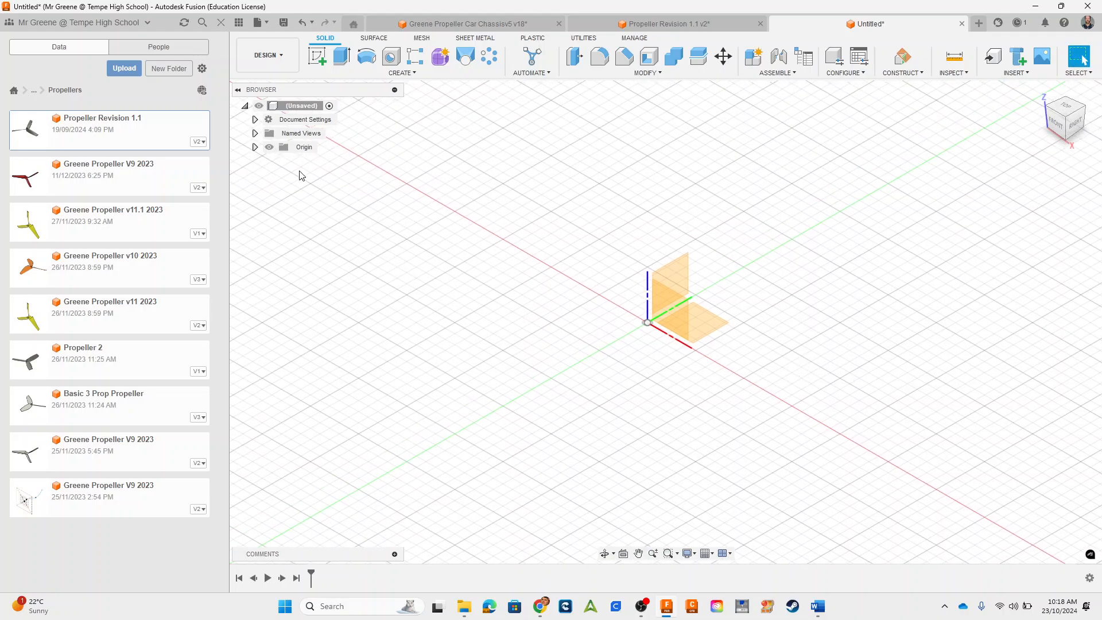
left_click(239, 22)
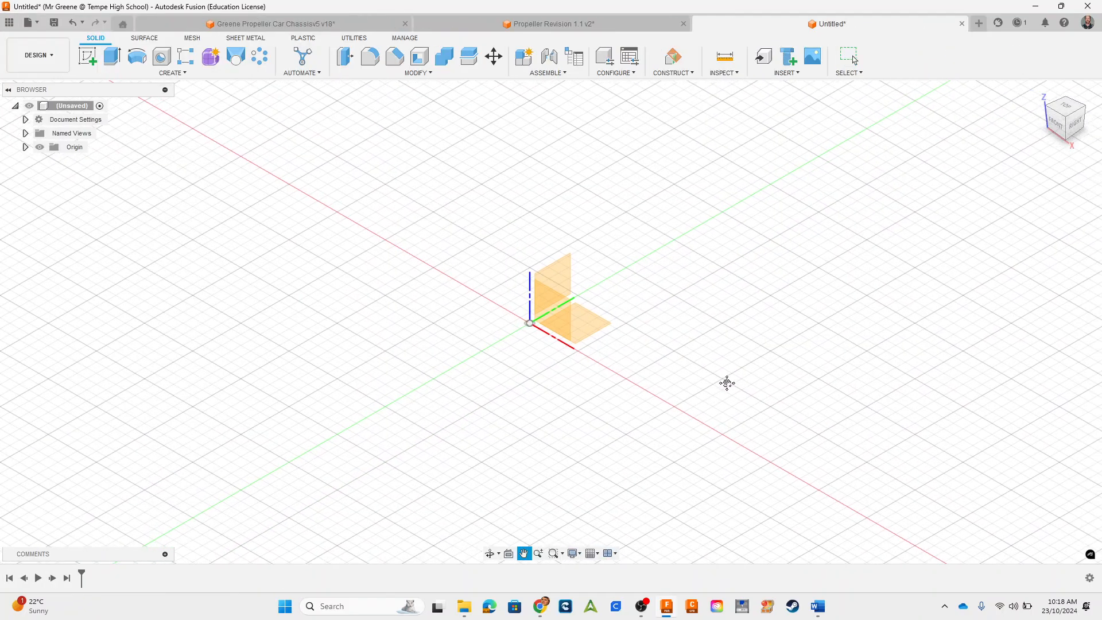
Step: Create a construction plane offset 35 mm from the YZ plane
left_click(558, 279)
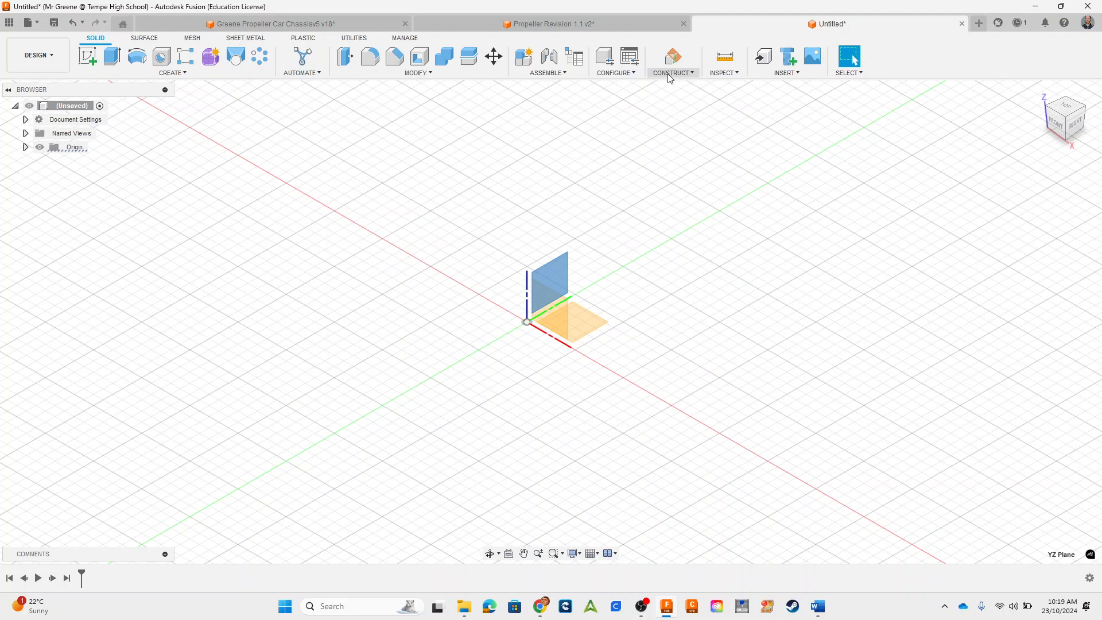
left_click(568, 269)
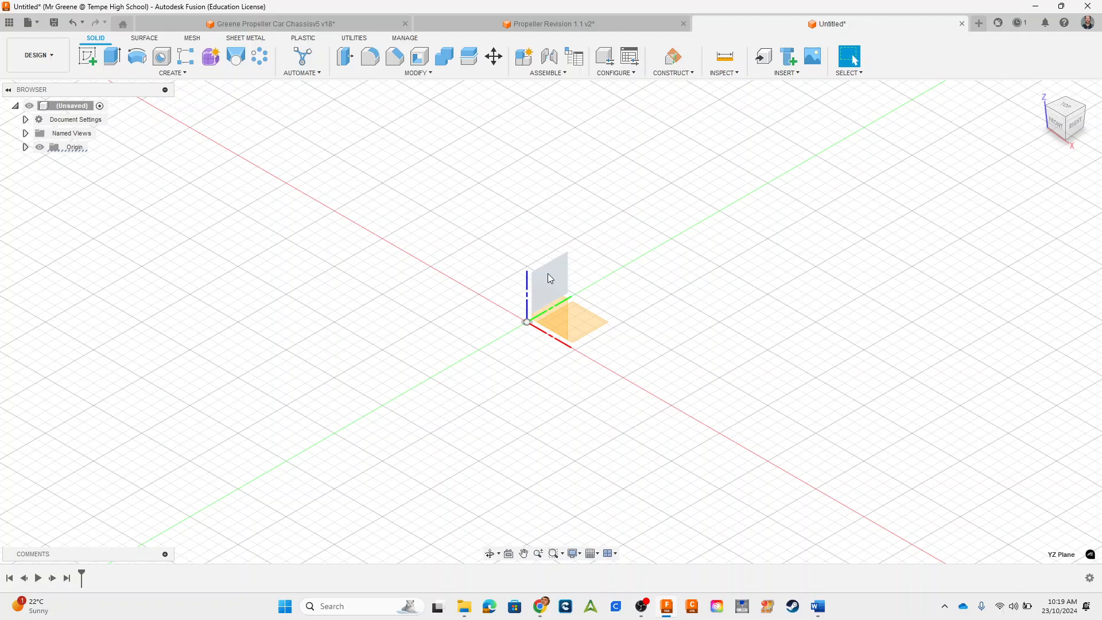
left_click(550, 278)
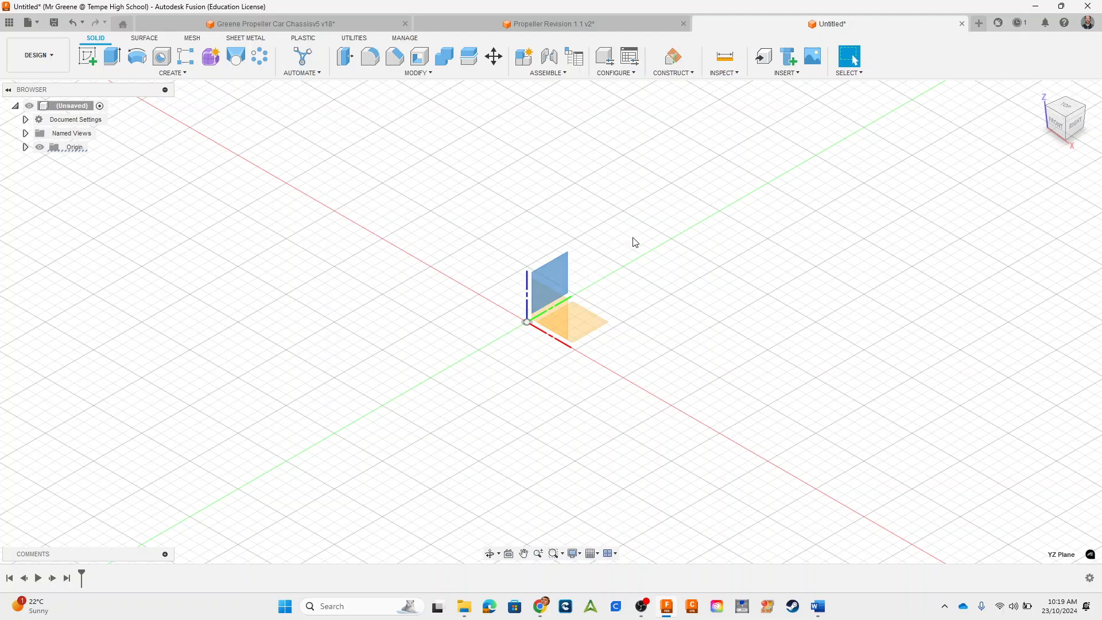
left_click(674, 73)
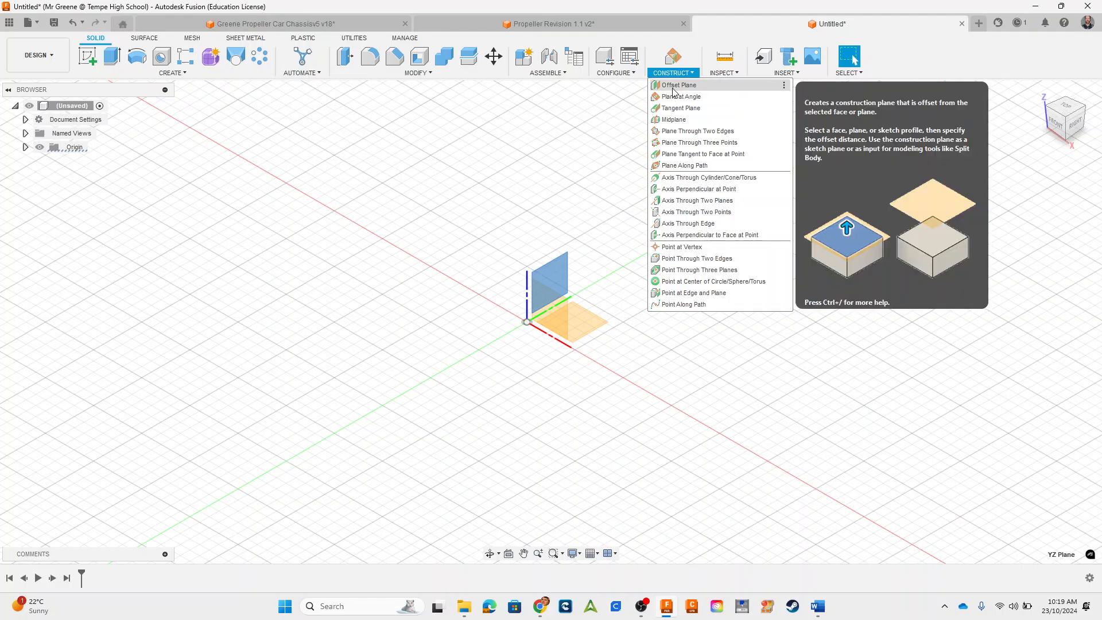
left_click(673, 86)
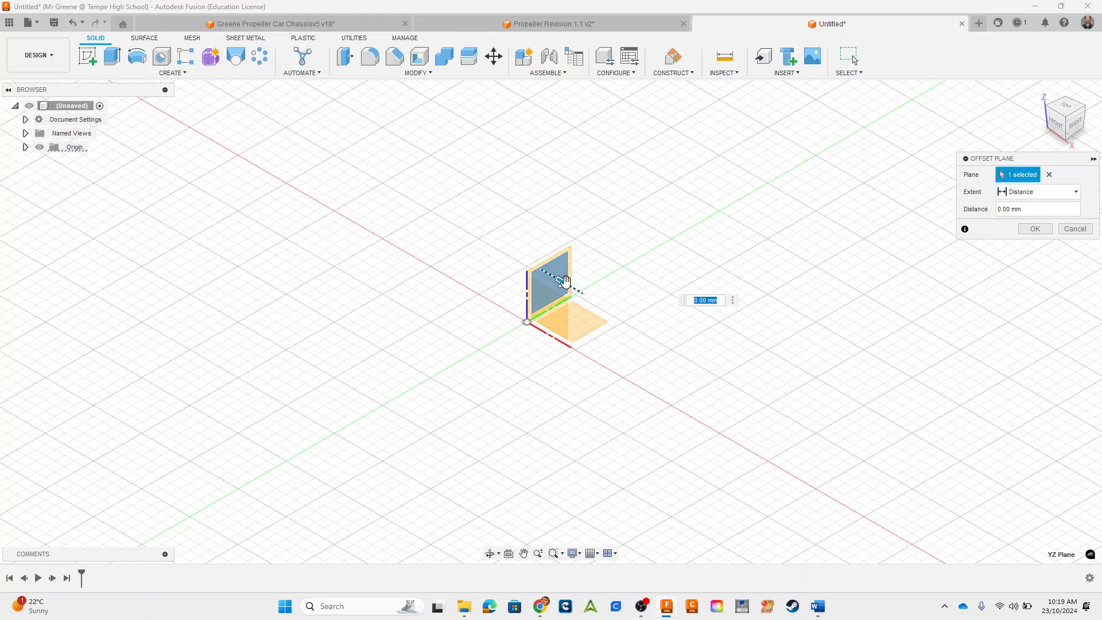
left_click_drag(564, 281, 623, 334)
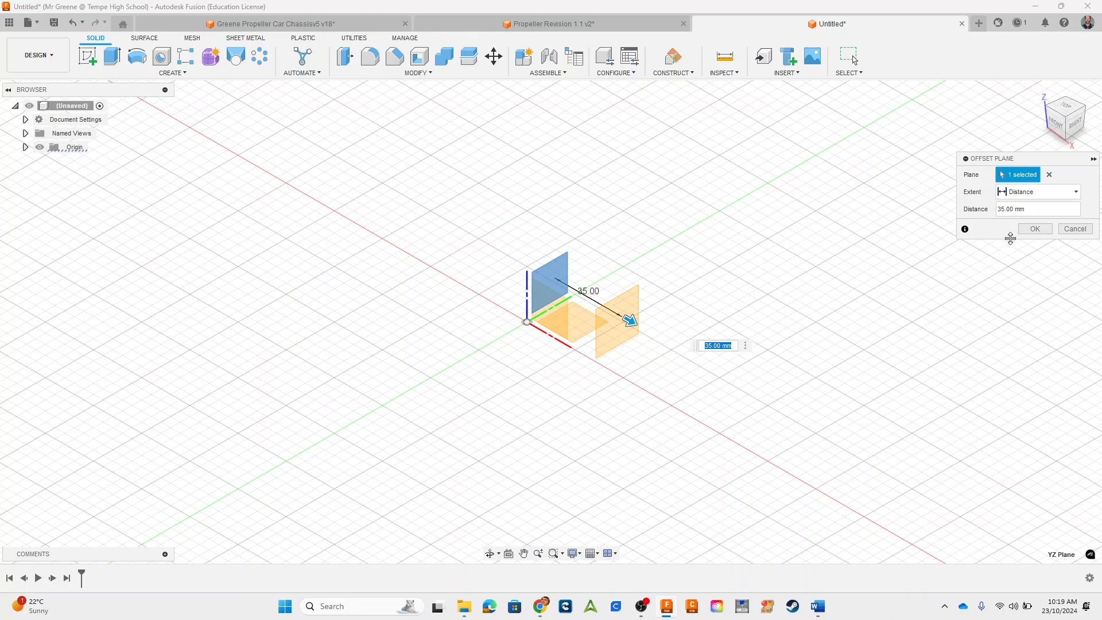
left_click(1031, 230)
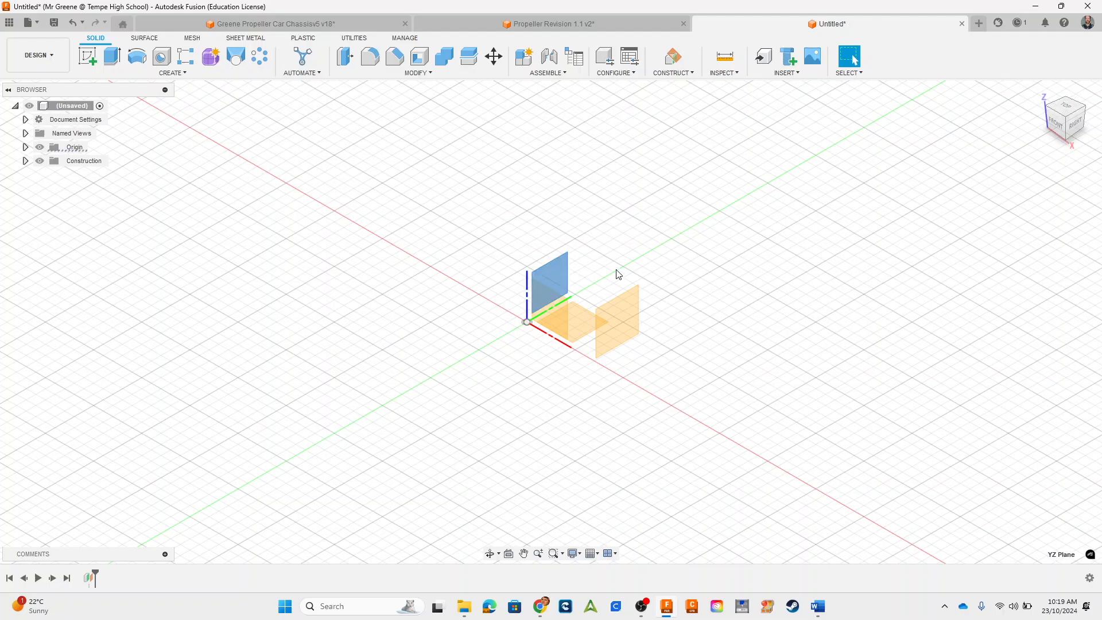
Step: Create a second construction plane offset 70 mm from the YZ plane
left_click(671, 74)
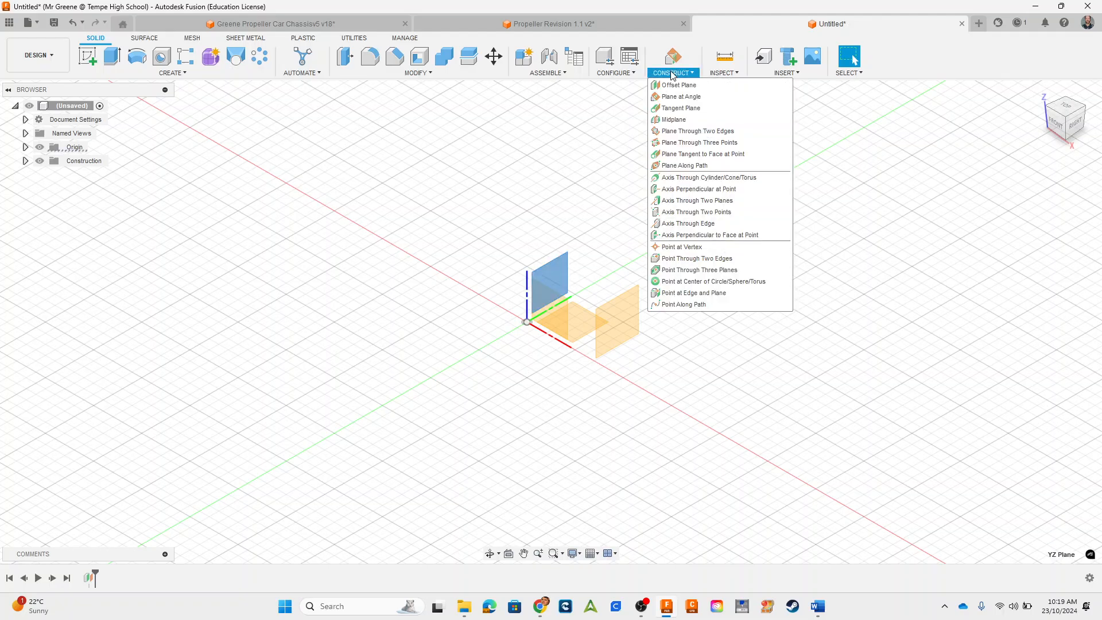
left_click(672, 85)
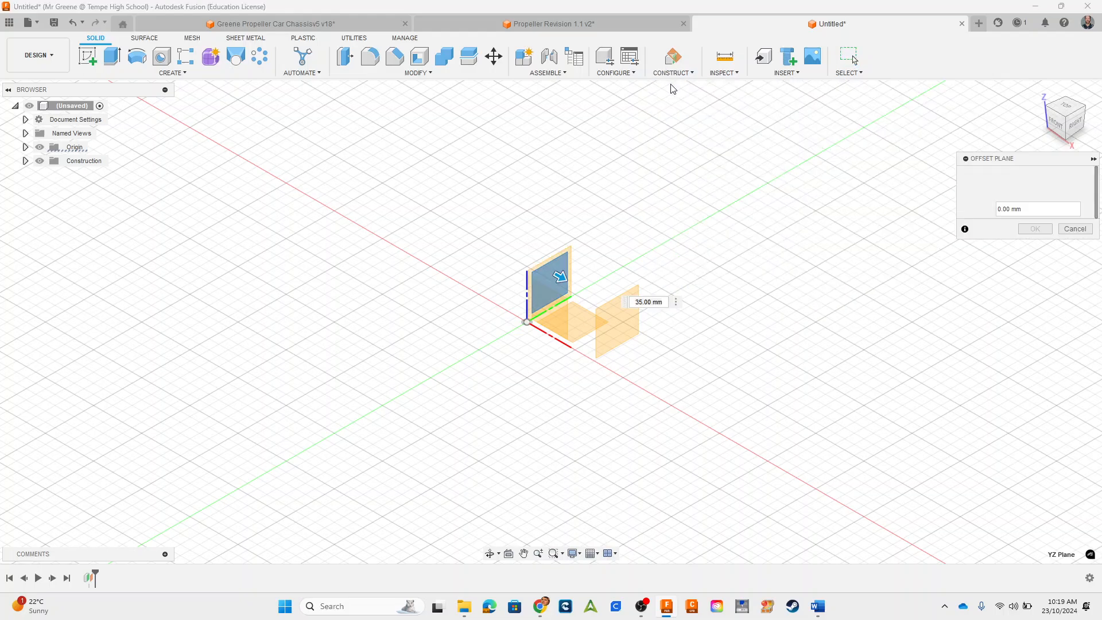
type("70")
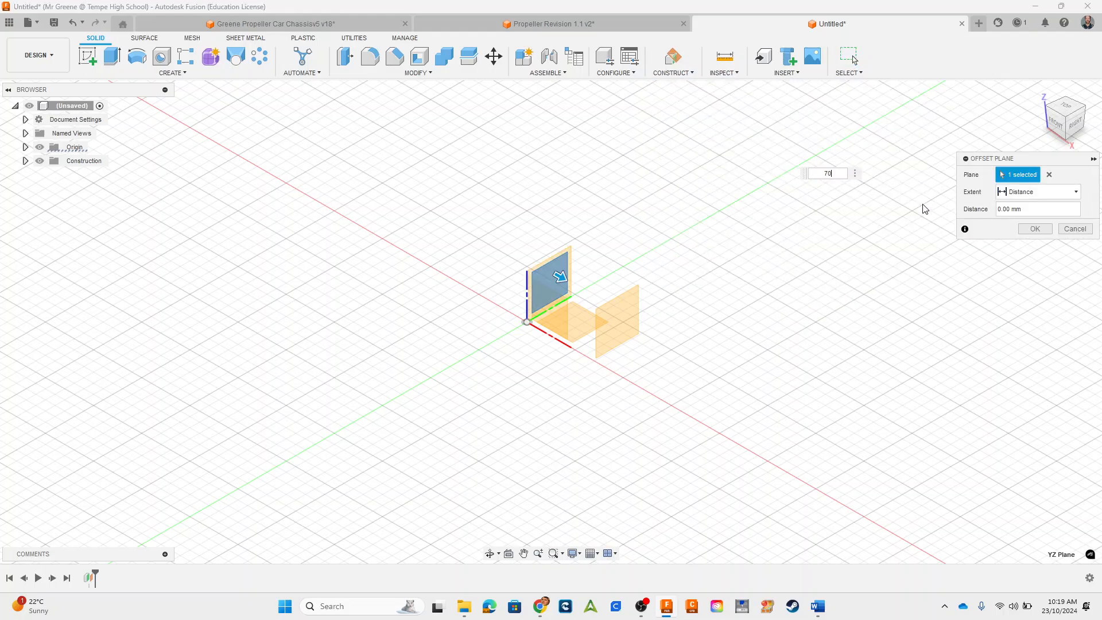
key("Return")
key("Return")
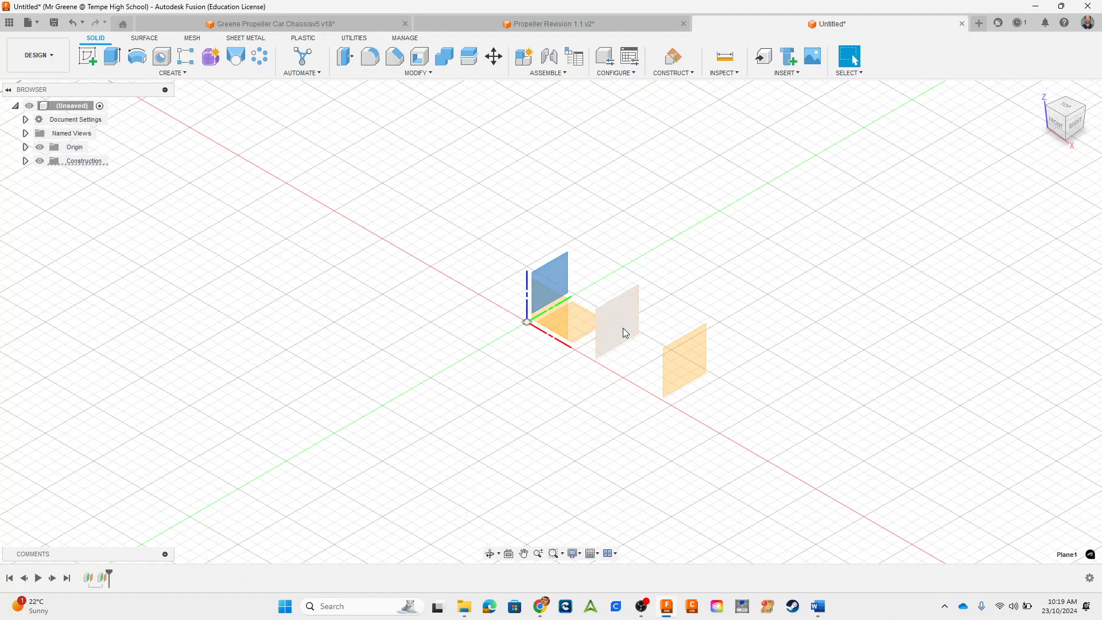
left_click(677, 361)
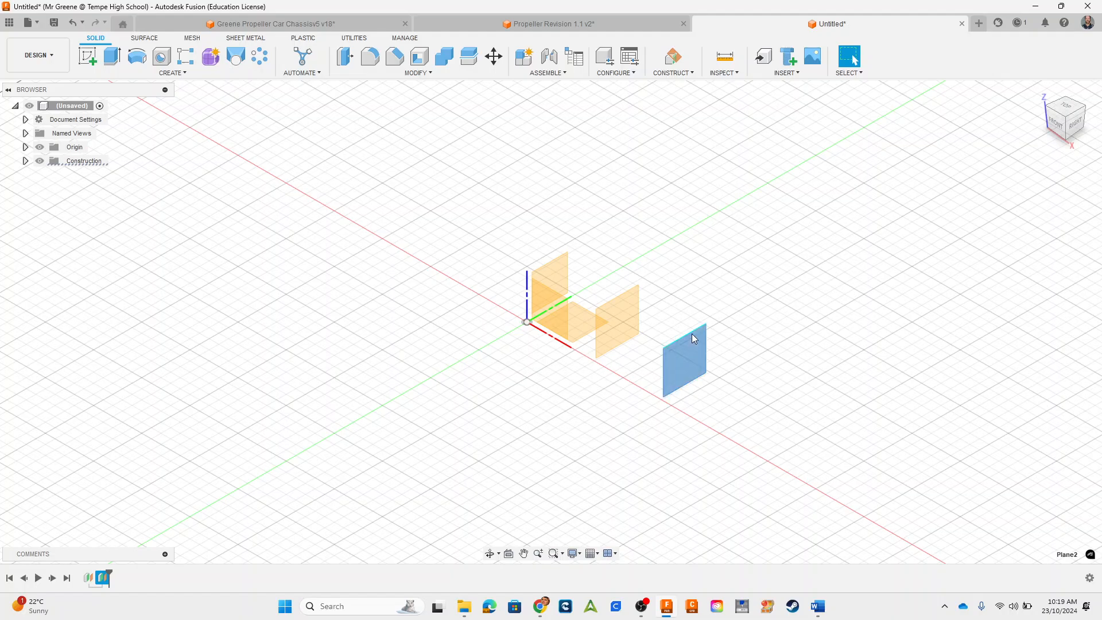
left_click(554, 278)
left_click(625, 336)
left_click(700, 372)
left_click(774, 331)
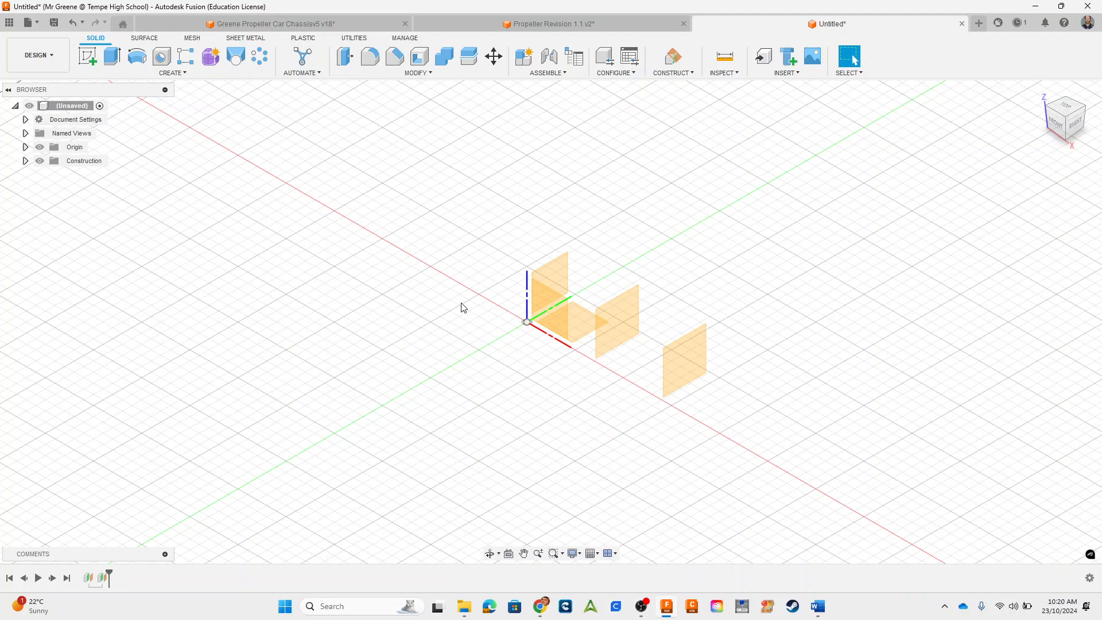
Step: Start a sketch on the YZ plane and generate an airfoil with the NACA profile 0012
left_click(87, 56)
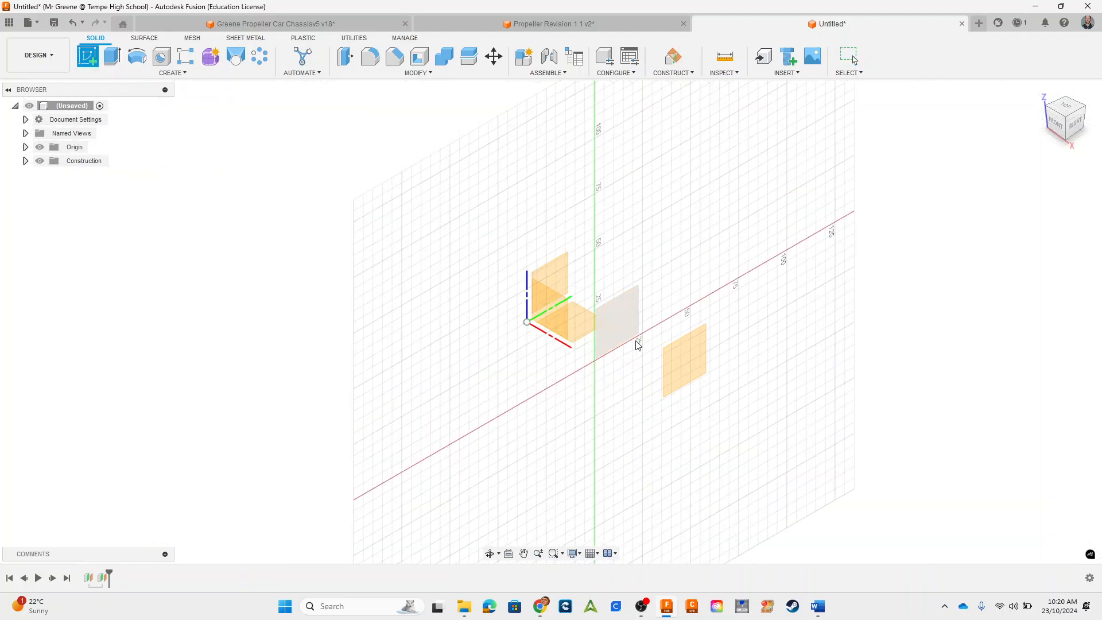
left_click(555, 282)
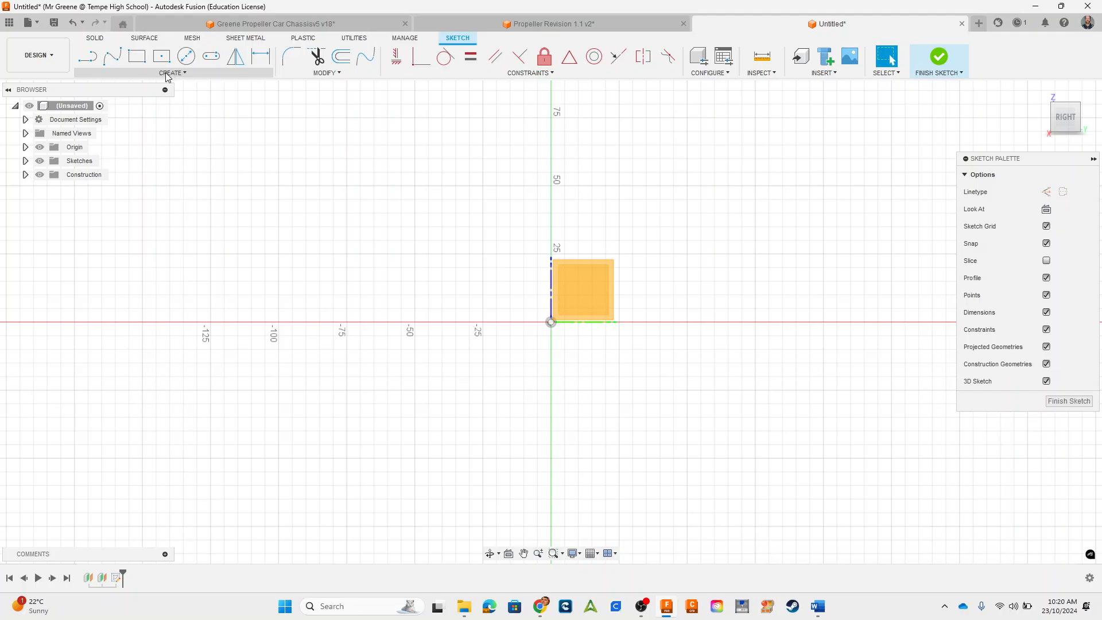
left_click(171, 73)
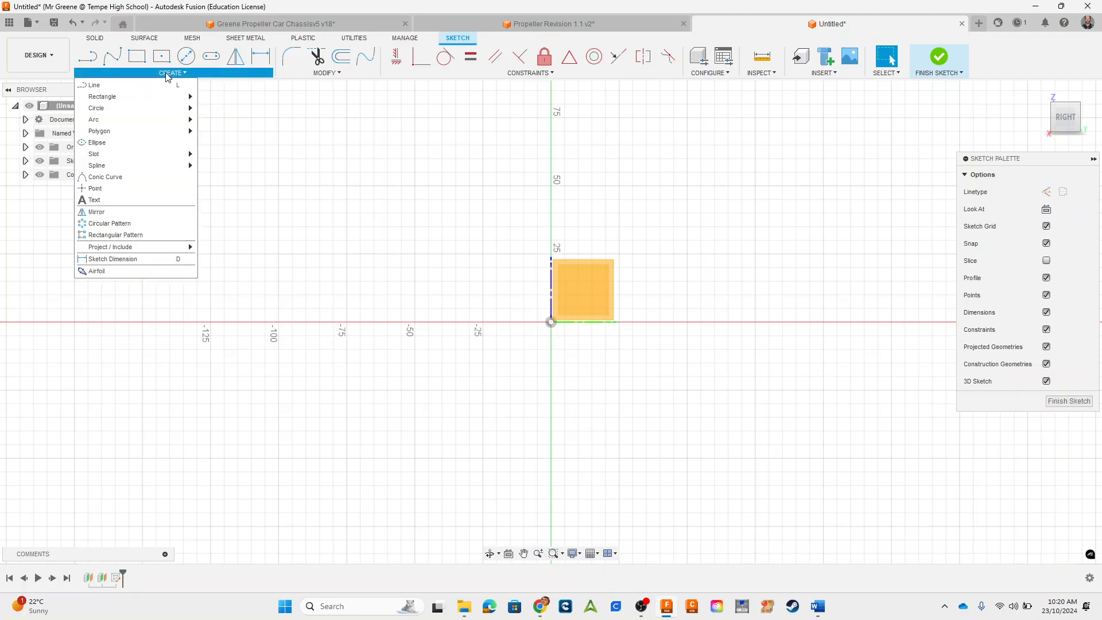
left_click(107, 271)
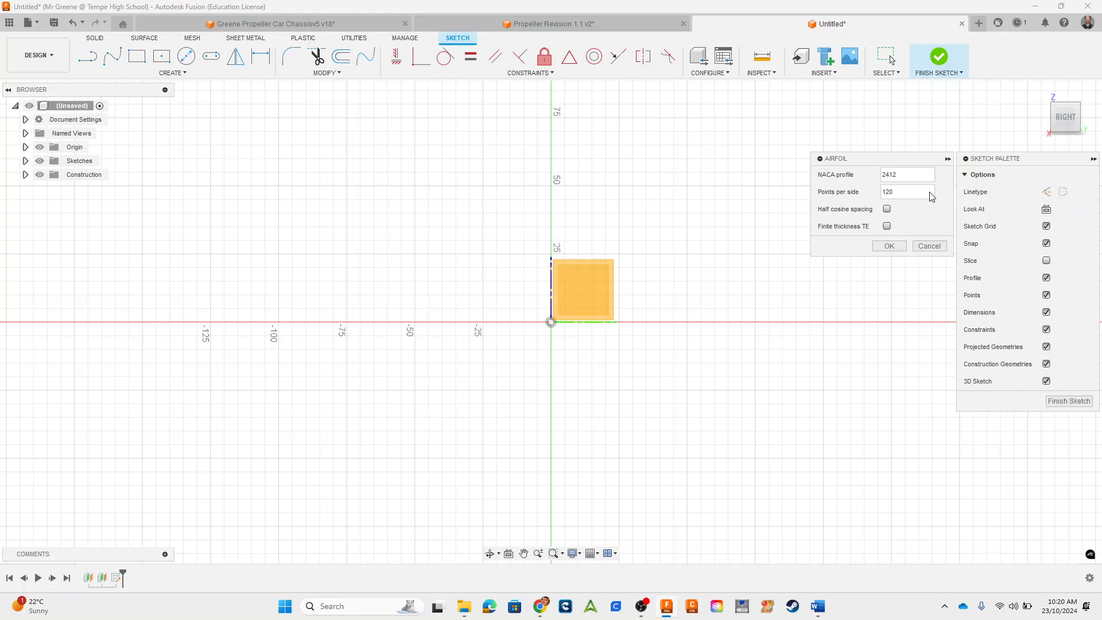
double_click(893, 174)
type("0012")
left_click(888, 247)
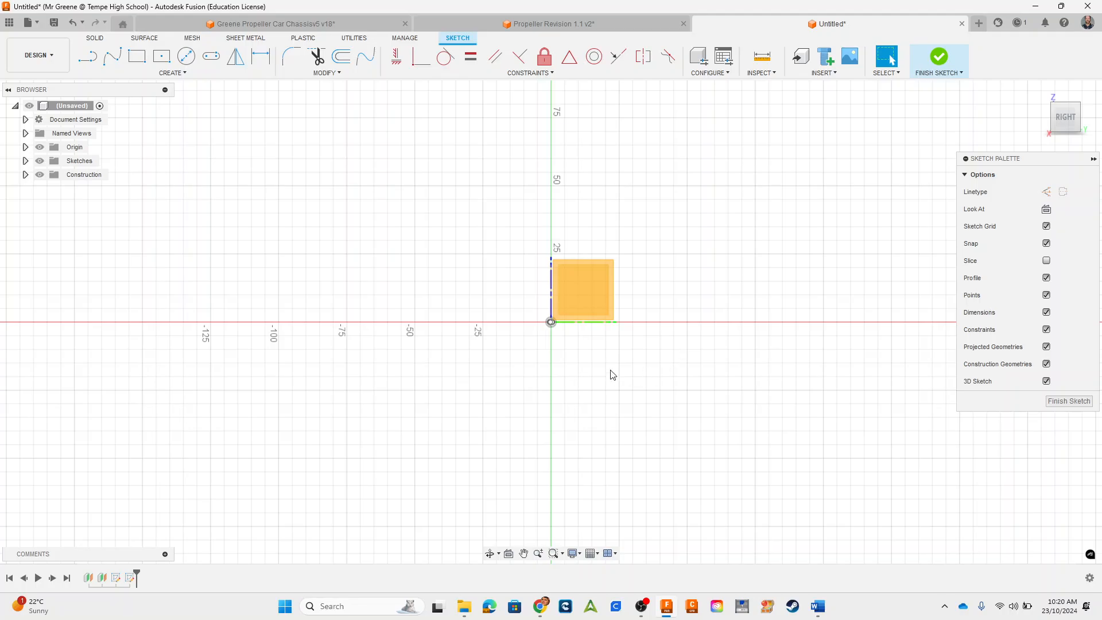
Step: Examine the generated airfoil profile's shape and orientation from an angled view and from above
middle_click_drag(675, 317, 695, 381, "shift")
scroll(490, 317, "up", 11)
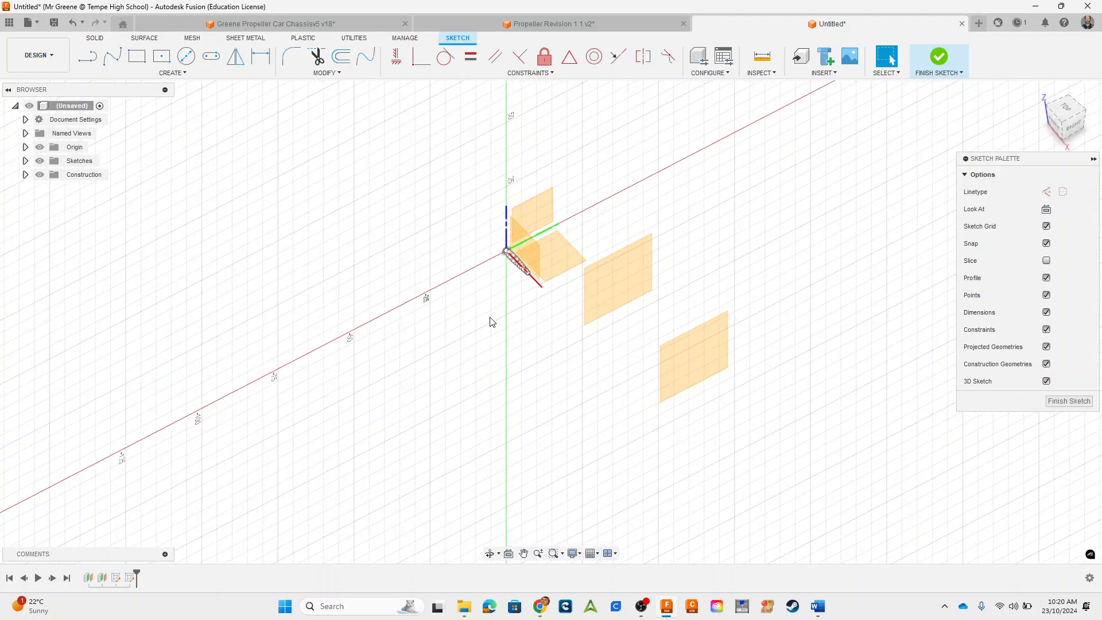
scroll(540, 227, "up", 3)
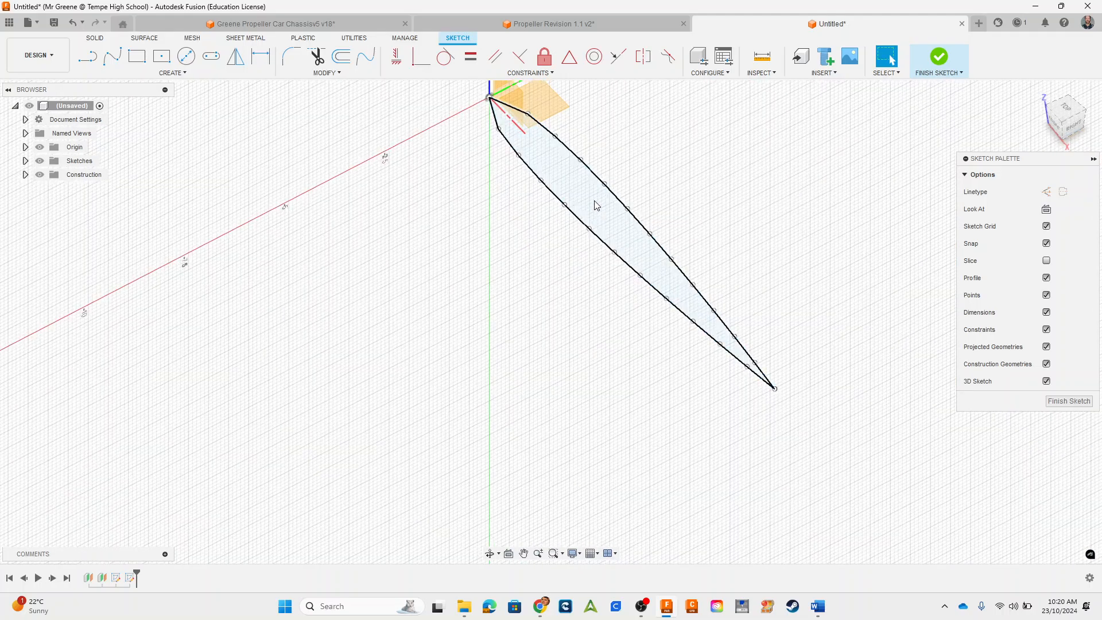
left_click(599, 215)
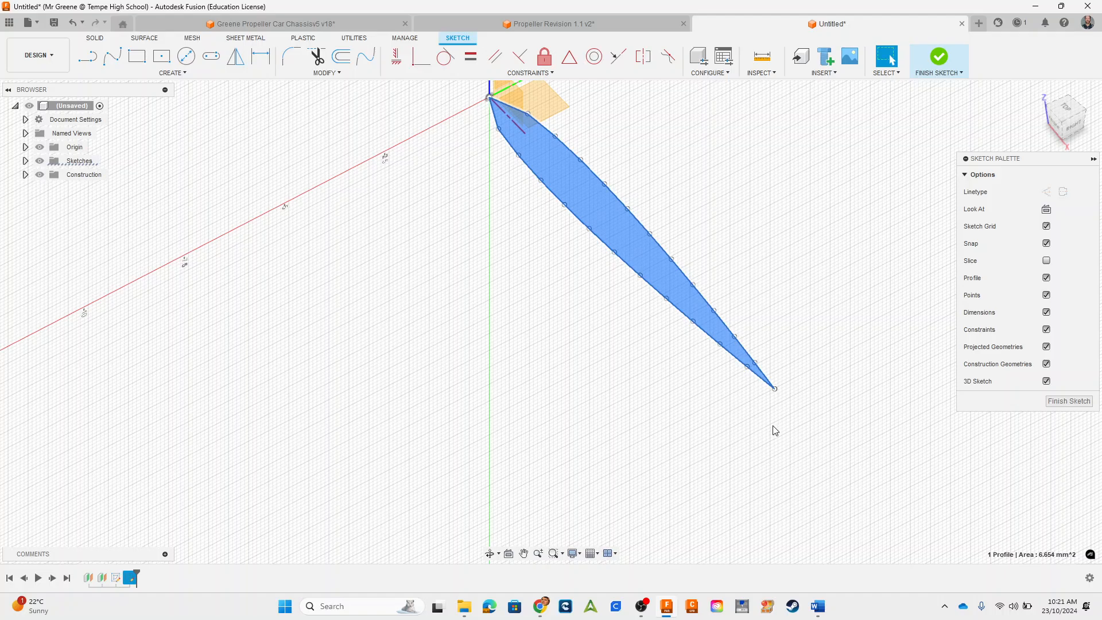
left_click(1044, 125)
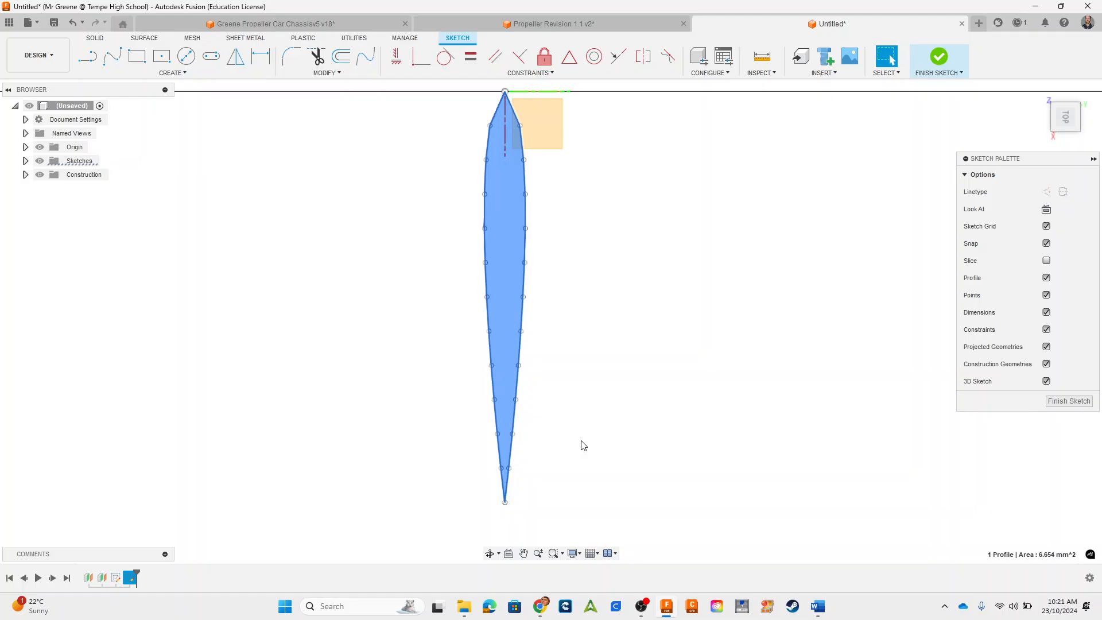
scroll(556, 344, "down", 1)
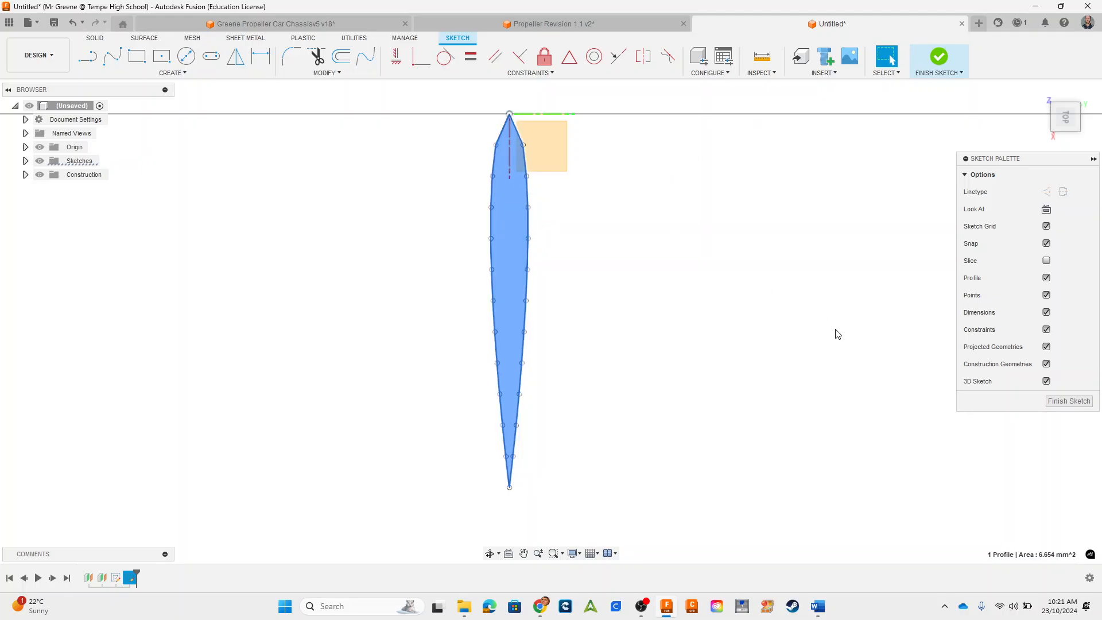
Step: Try to select the entire airfoil outline from within the sketch on the YZ plane
mouse_move(445, 98)
left_mouse_down()
mouse_move(669, 552)
mouse_move(666, 569)
left_mouse_up()
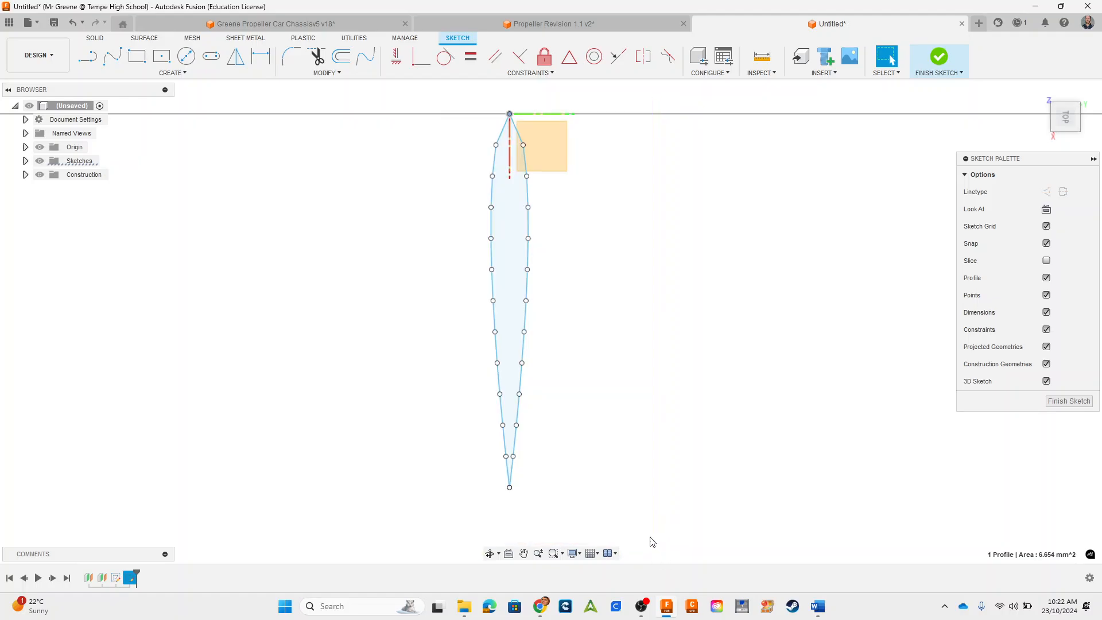
mouse_move(435, 98)
left_mouse_down()
mouse_move(574, 460)
mouse_move(581, 517)
left_mouse_up()
mouse_move(437, 92)
left_mouse_down()
mouse_move(548, 322)
mouse_move(586, 499)
left_mouse_up()
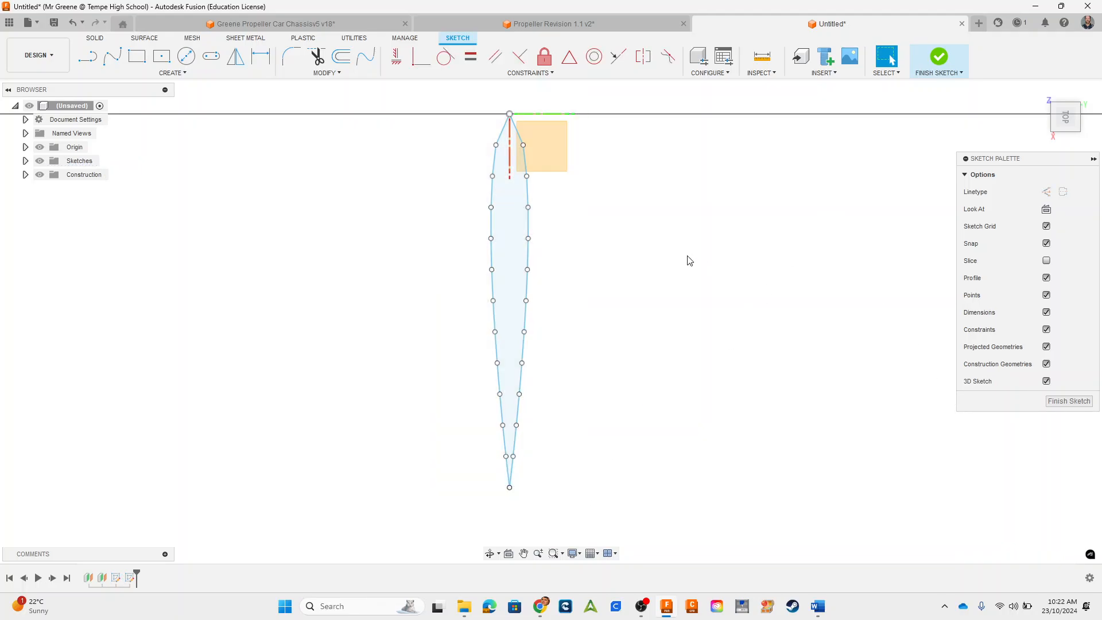
mouse_move(700, 308)
middle_mouse_down("shift")
mouse_move(733, 277)
mouse_move(544, 235)
middle_mouse_up("shift")
left_click_drag(458, 175, 762, 496)
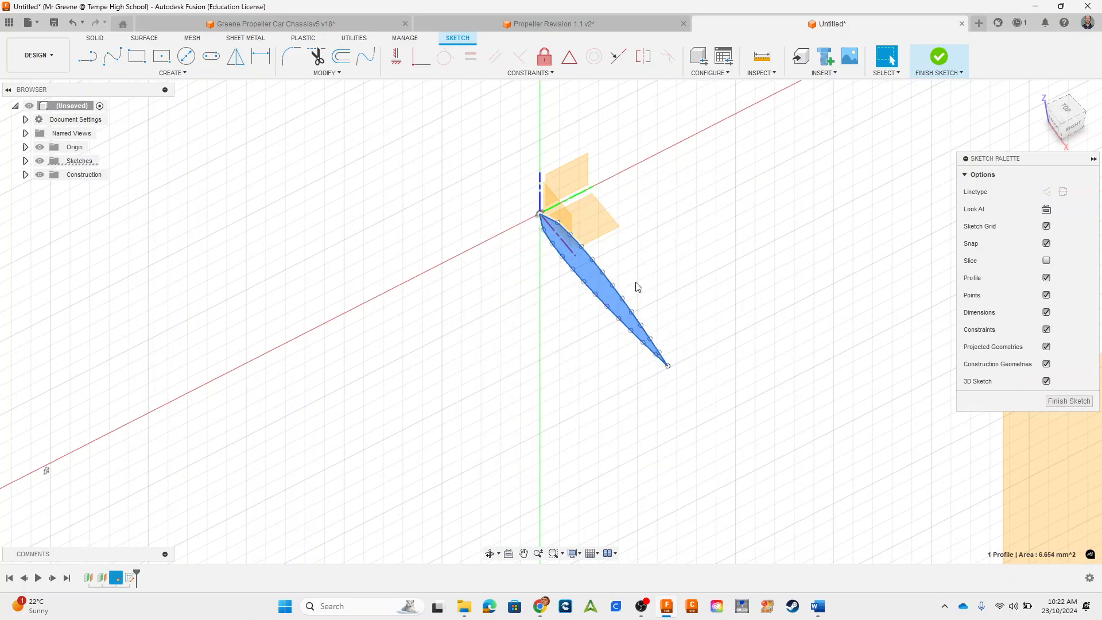
Step: Finish the current sketch, then open the Airfoil NACA 0010 sketch and copy its entire outline
left_click(937, 57)
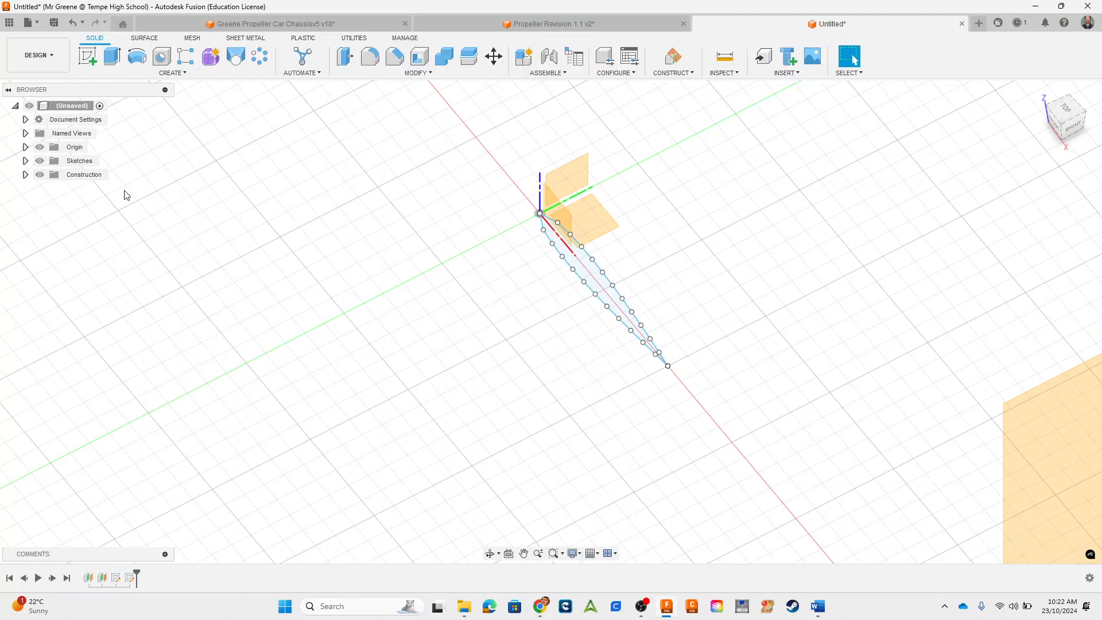
left_click(25, 161)
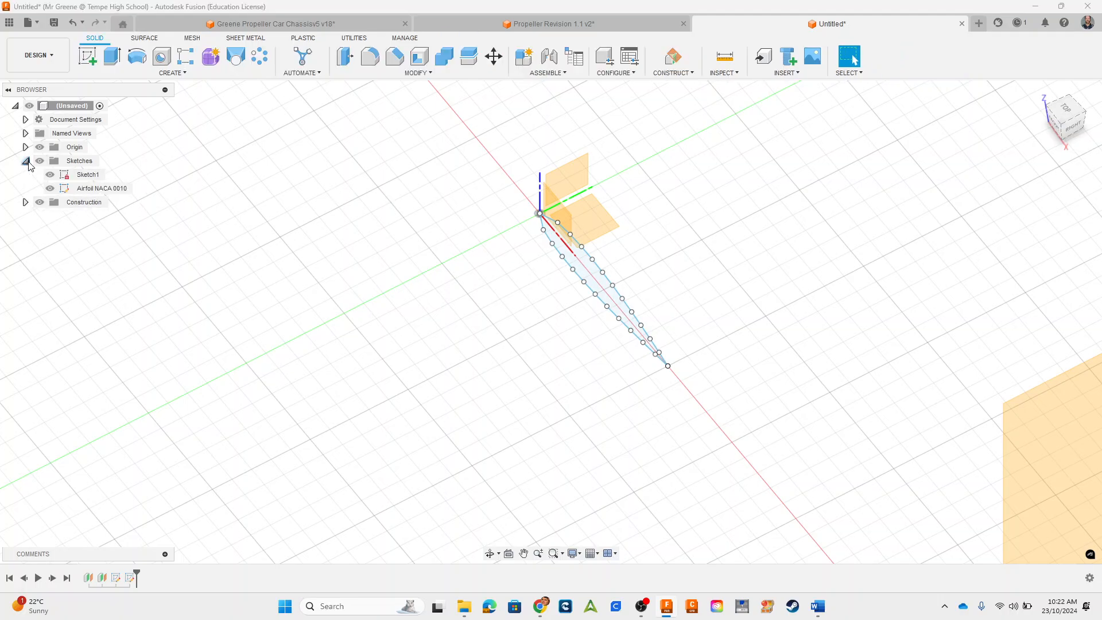
left_click(89, 191)
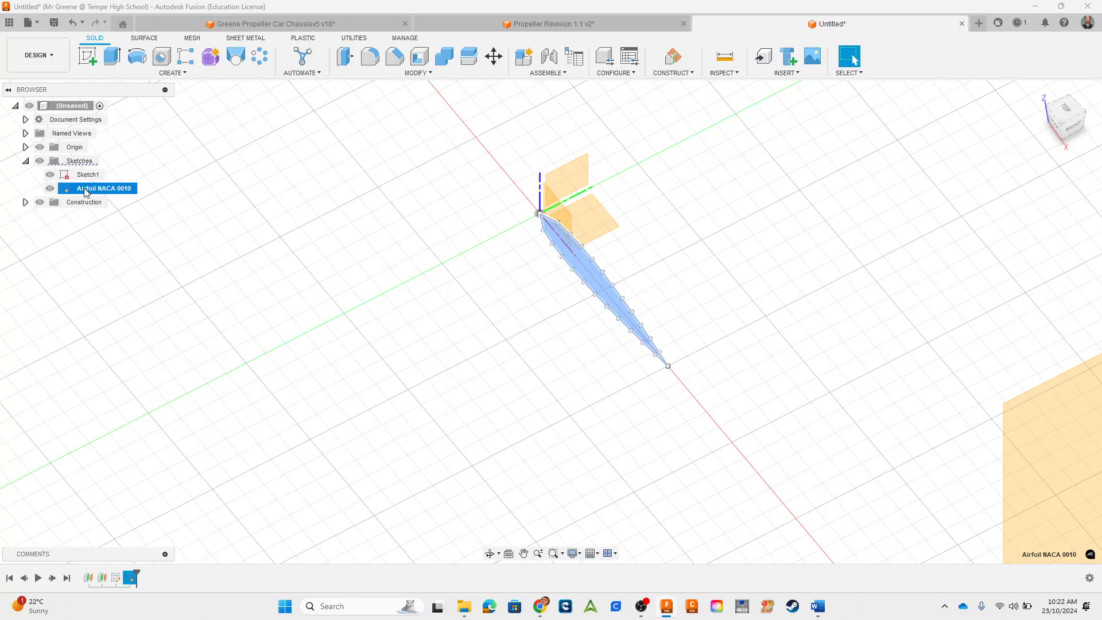
right_click(85, 191)
left_click(100, 211)
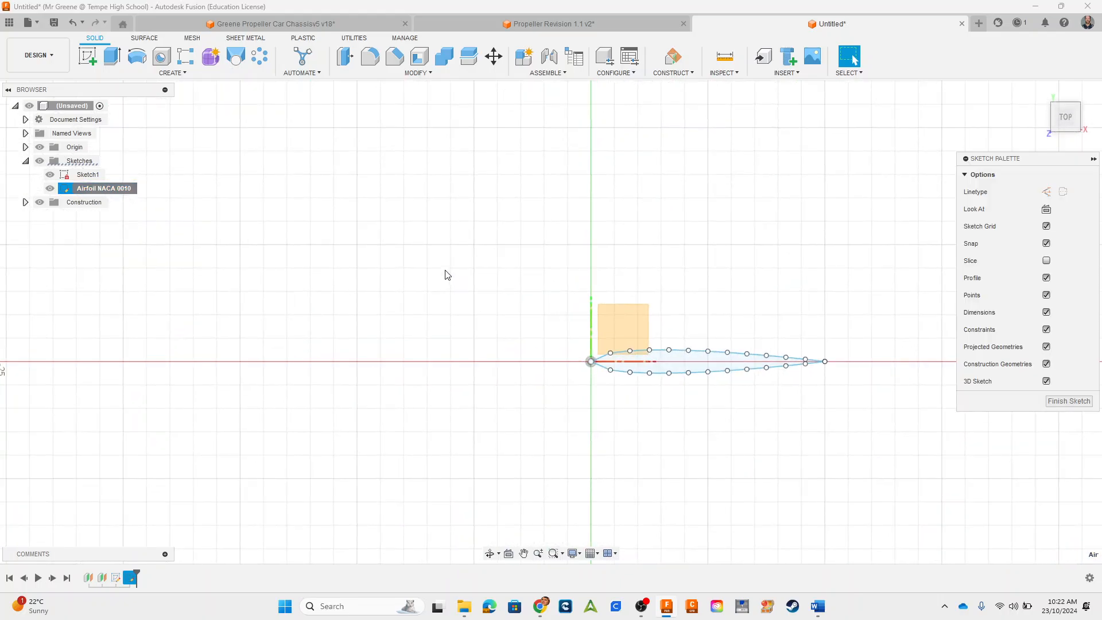
left_click_drag(439, 258, 885, 435)
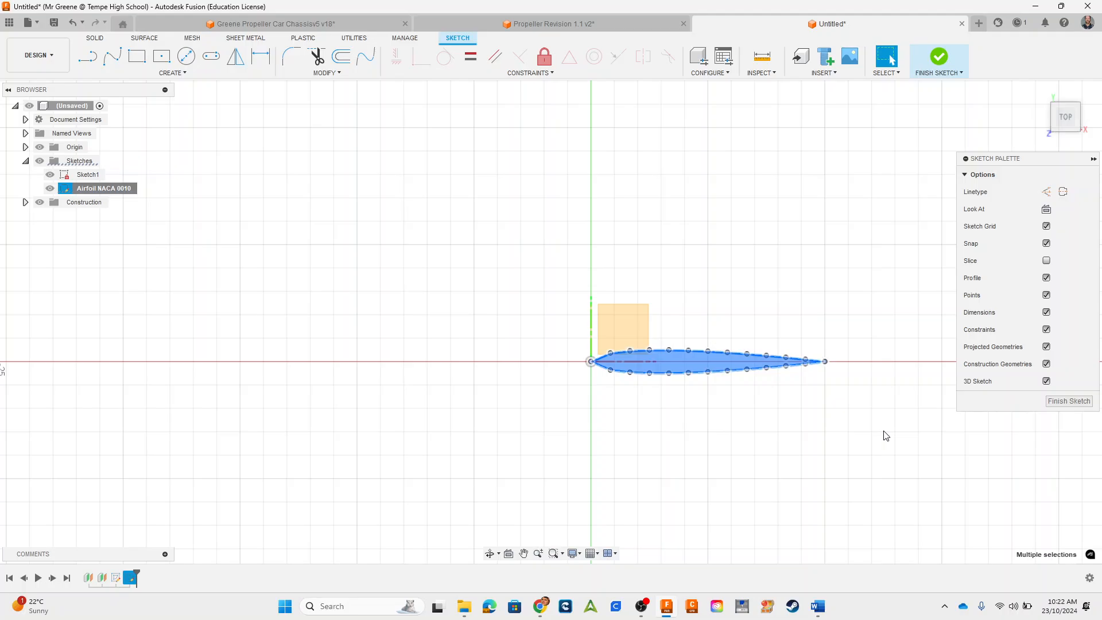
left_click(1068, 401)
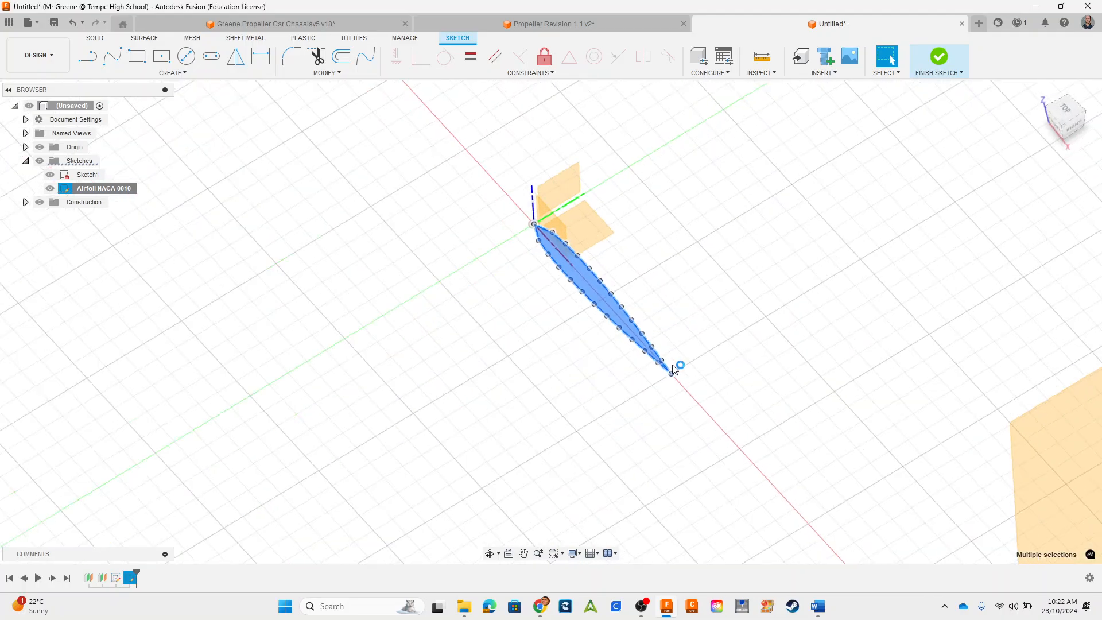
left_click(749, 278)
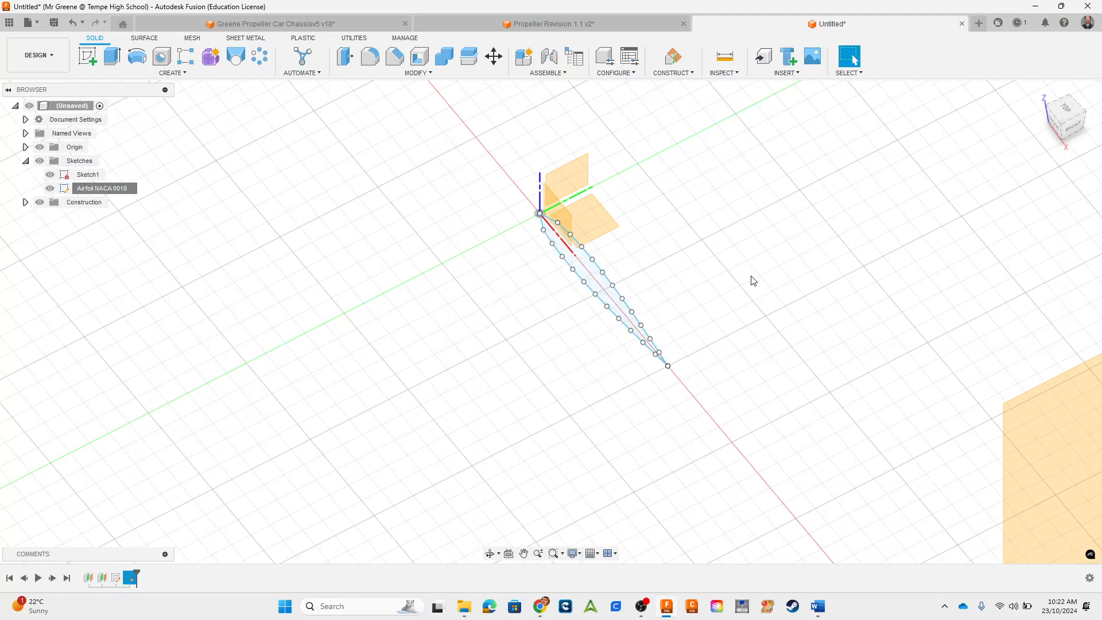
Step: Hide the Airfoil NACA 0010 sketch and open Sketch1 on the YZ plane for editing
left_click(50, 188)
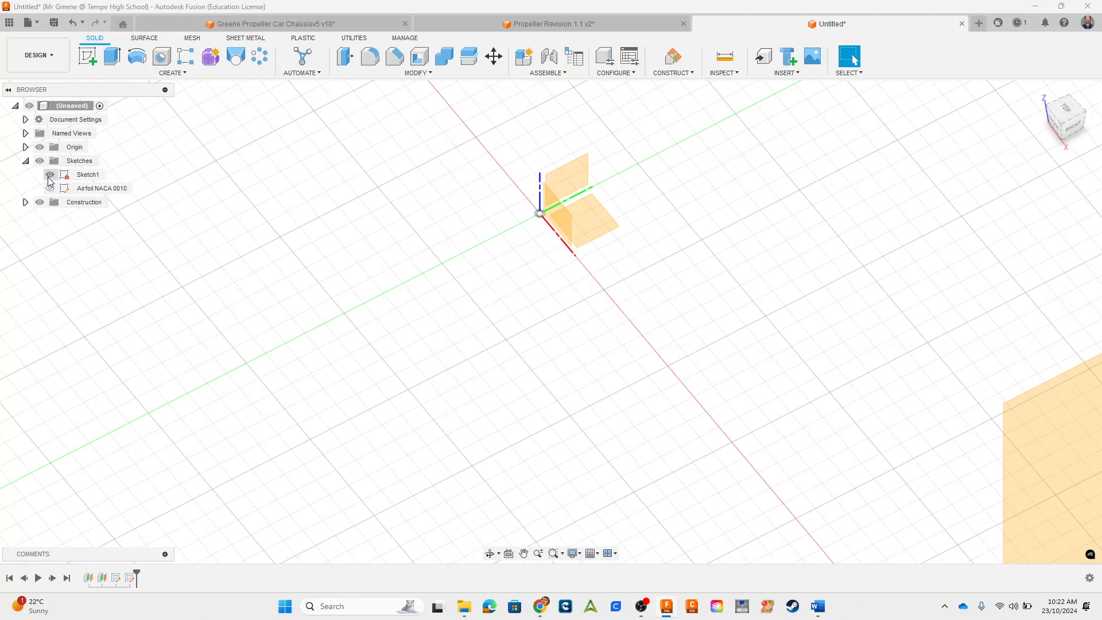
left_click(89, 174)
right_click(92, 175)
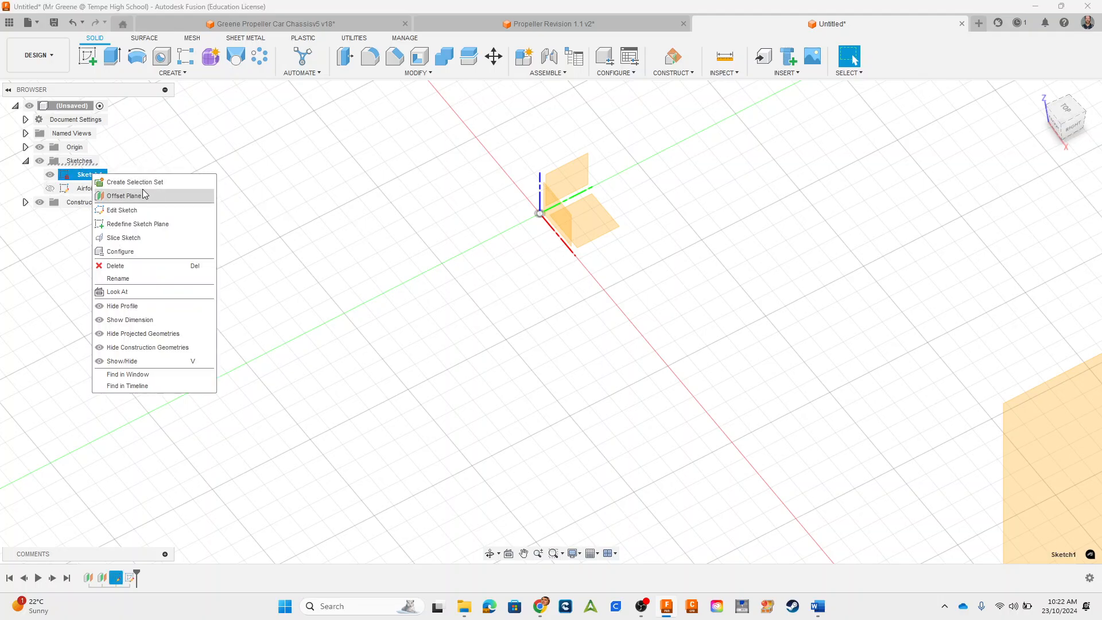
left_click(131, 214)
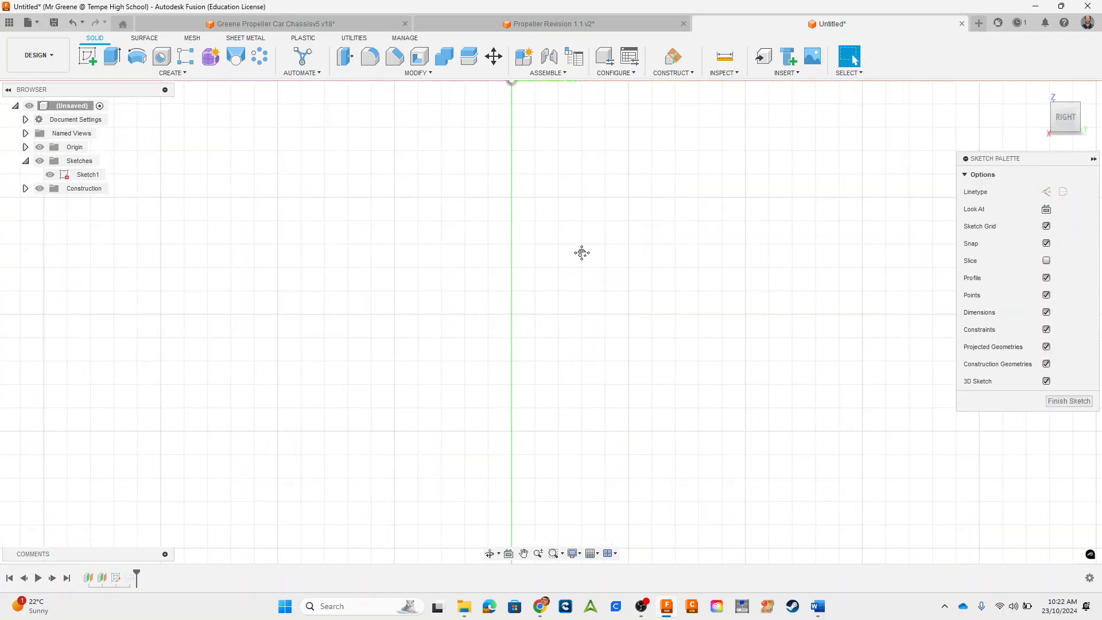
Step: Hide both offset construction planes, Plane1 and Plane2
left_click(26, 188)
scroll(557, 395, "down", 3)
scroll(473, 416, "down", 1)
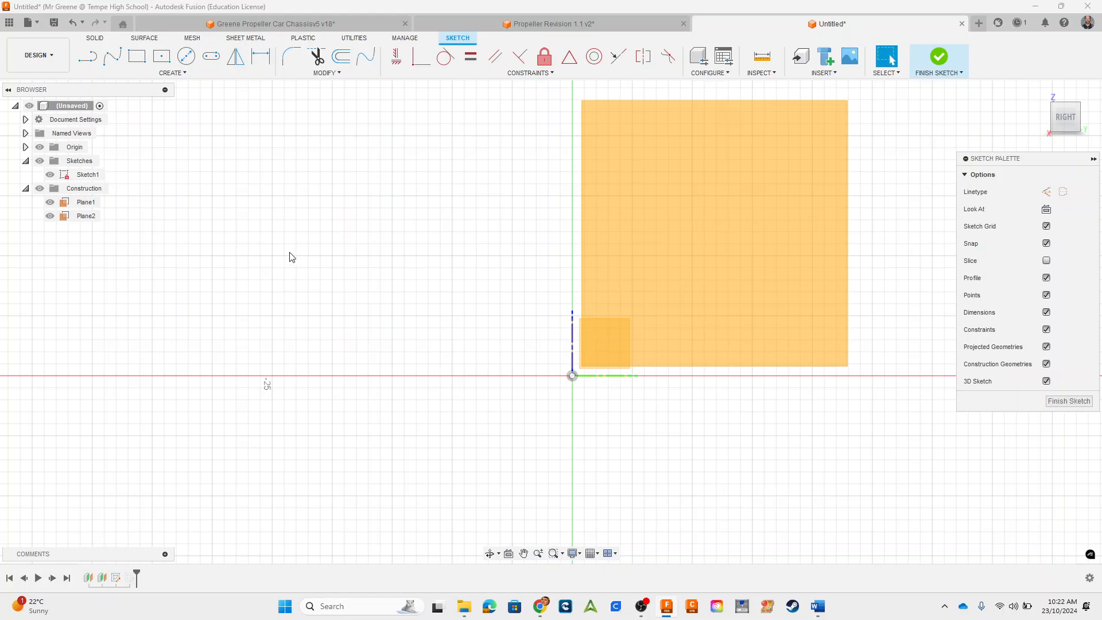
left_click(50, 202)
left_click(50, 216)
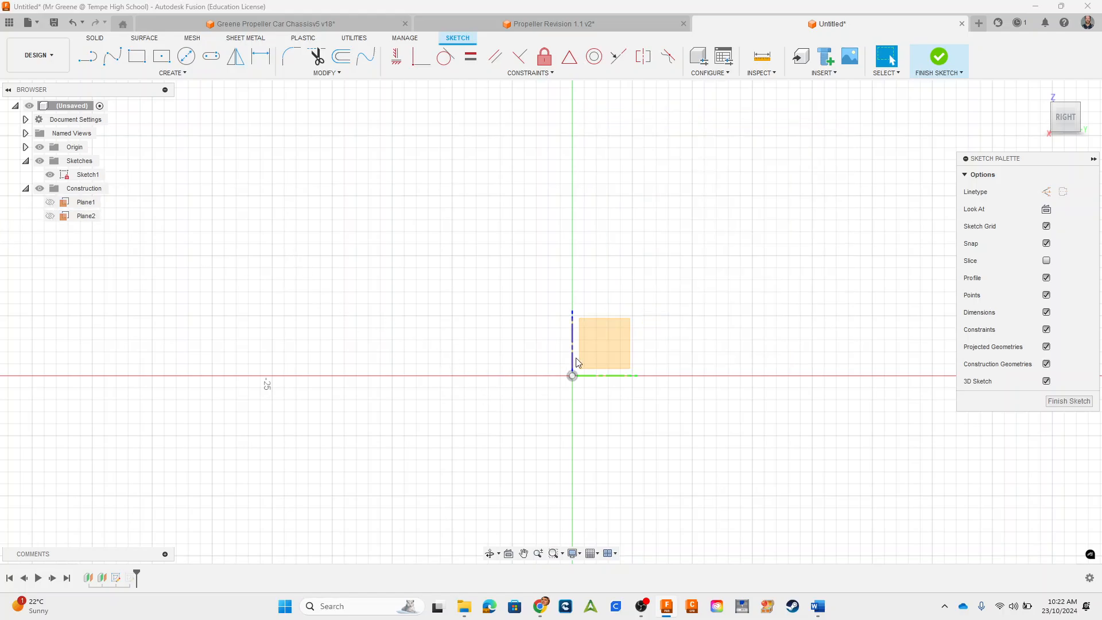
Step: Paste the copied airfoil outline into Sketch1 on the YZ plane
mouse_move(504, 344)
middle_mouse_down("shift")
mouse_move(539, 350)
mouse_move(498, 345)
middle_mouse_up("shift")
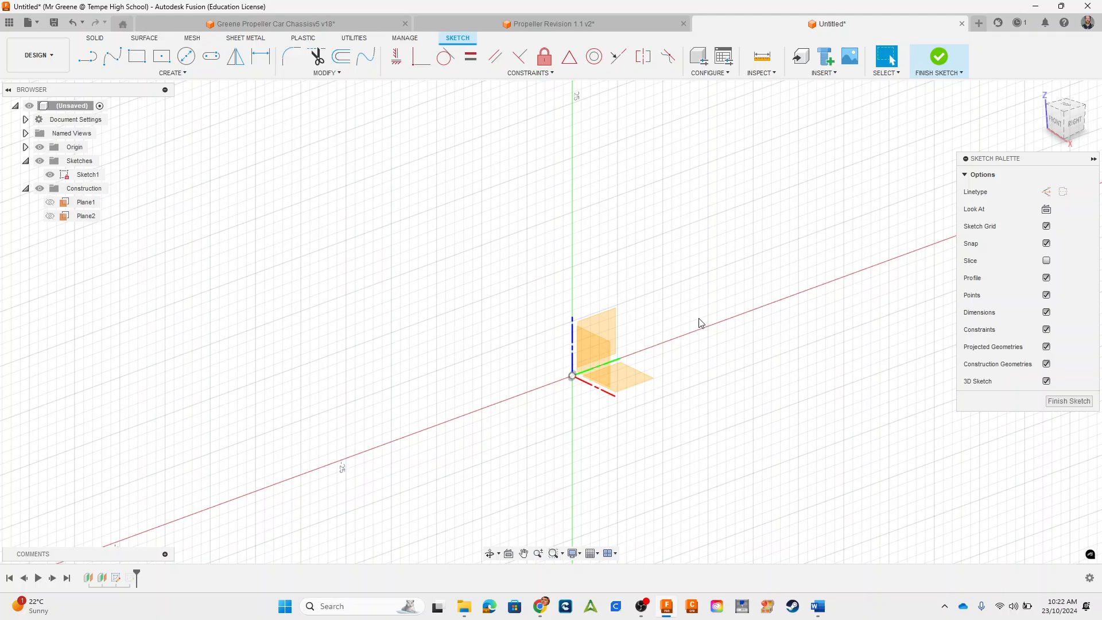
key("ctrl+a")
key("m")
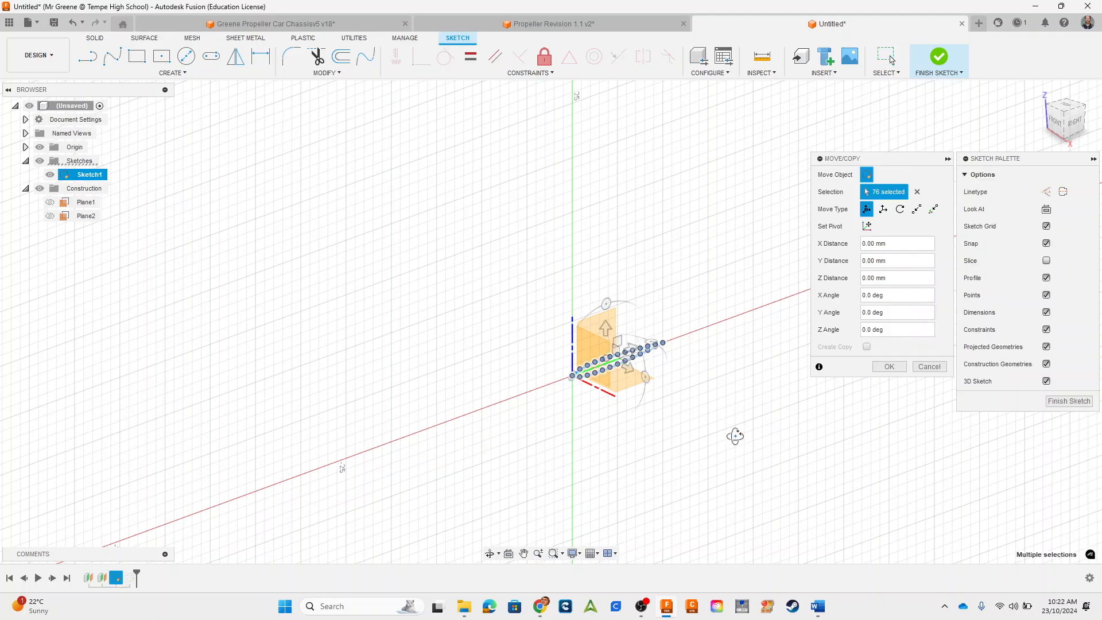
Step: Rotate the pasted airfoil outline in the sketch plane to a Z angle of -135 degrees
middle_click_drag(732, 435, 631, 386, "shift")
scroll(630, 386, "up", 8)
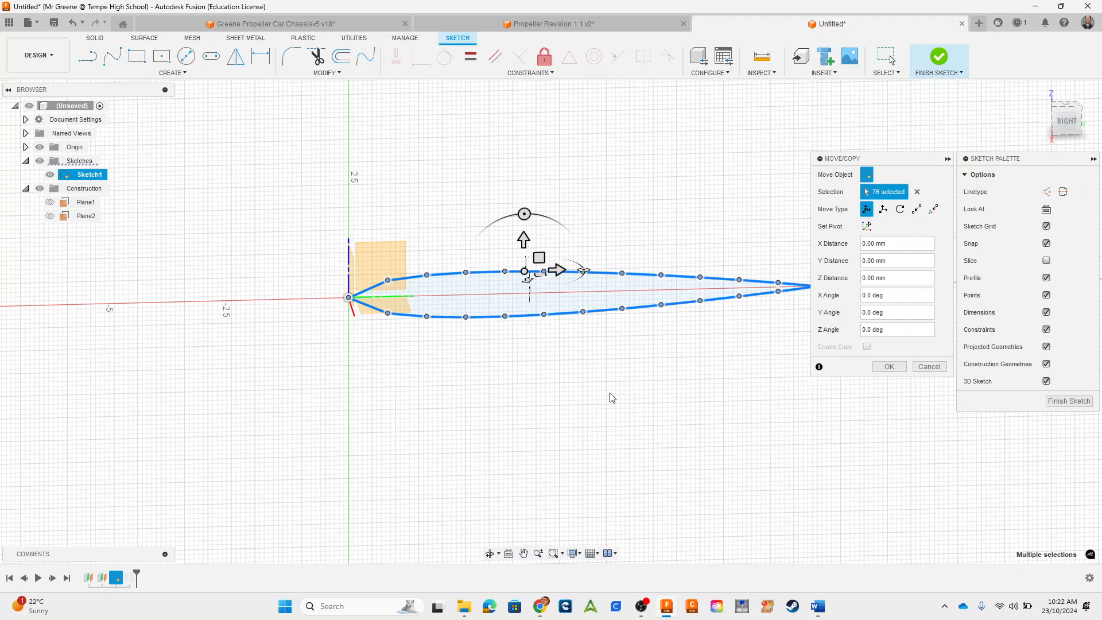
scroll(514, 372, "down", 3)
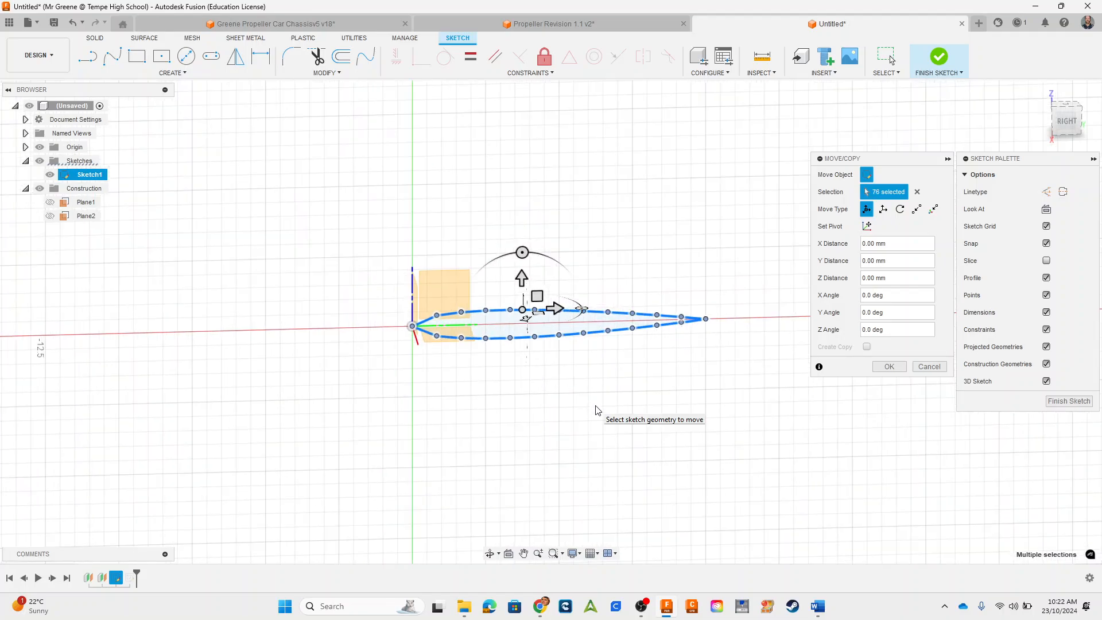
scroll(659, 420, "down", 4)
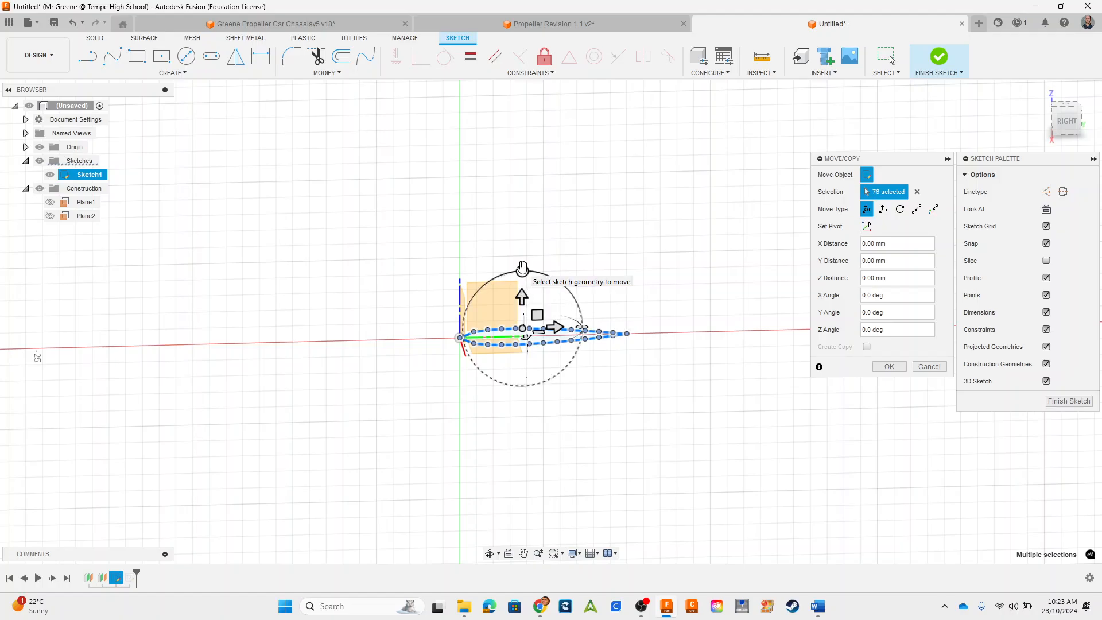
mouse_move(523, 268)
left_mouse_down()
mouse_move(600, 319)
mouse_move(581, 381)
mouse_move(568, 289)
mouse_move(522, 270)
mouse_move(575, 304)
mouse_move(584, 331)
mouse_move(575, 378)
left_mouse_up()
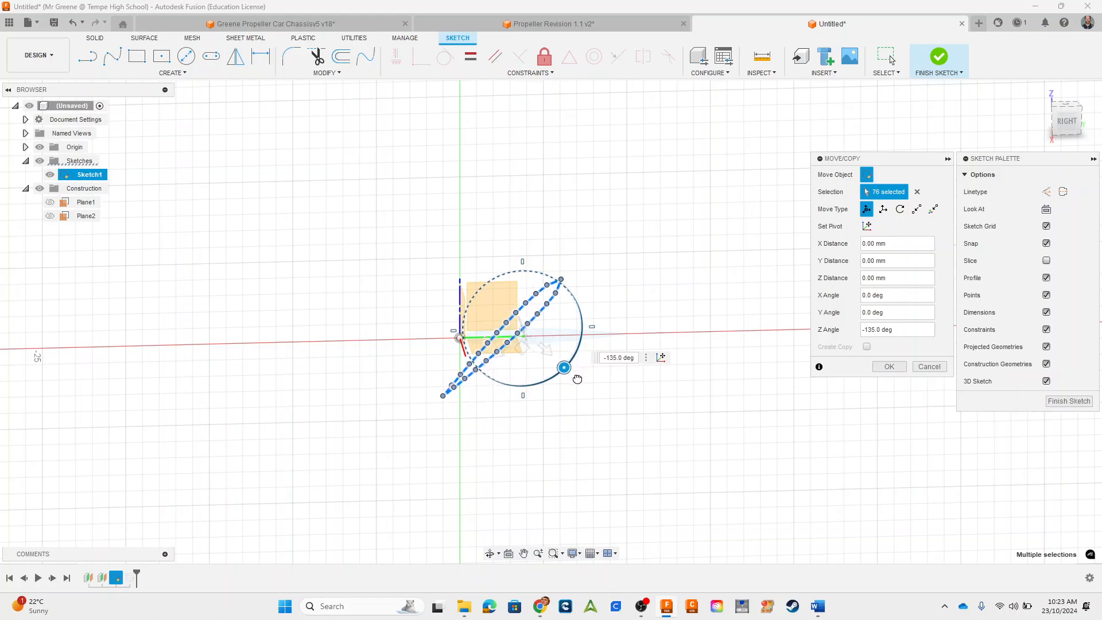
left_click(889, 367)
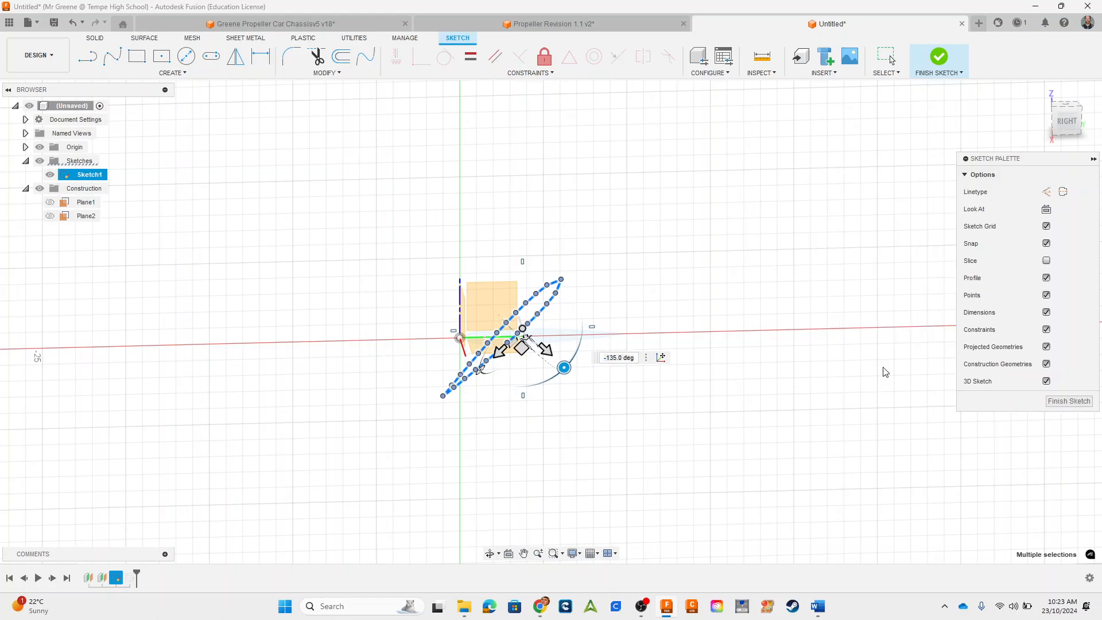
middle_click_drag(601, 349, 638, 308)
left_click_drag(361, 178, 707, 474)
scroll(671, 396, "down", 2)
left_click(623, 339)
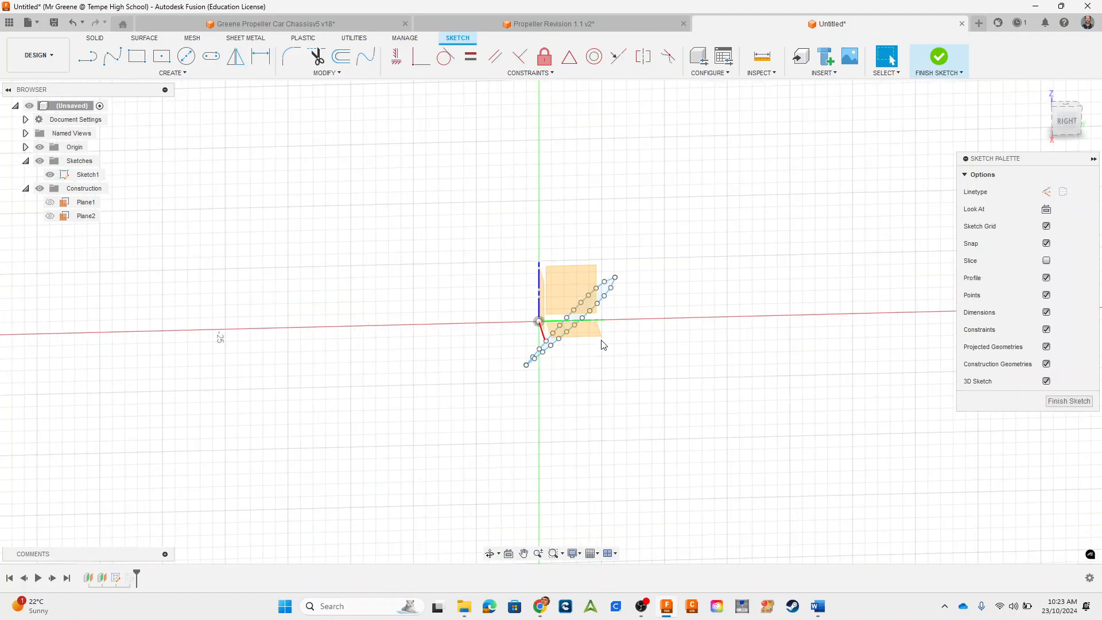
Step: Draw a 20 by 20 mm center rectangle around the origin as construction geometry
left_click(161, 56)
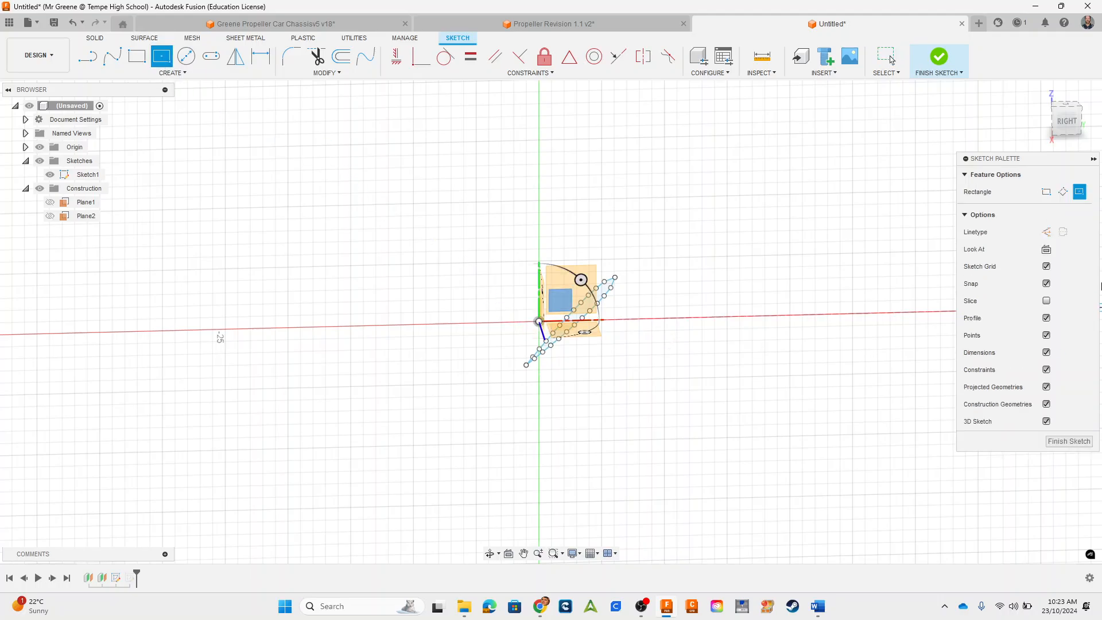
left_click(1045, 233)
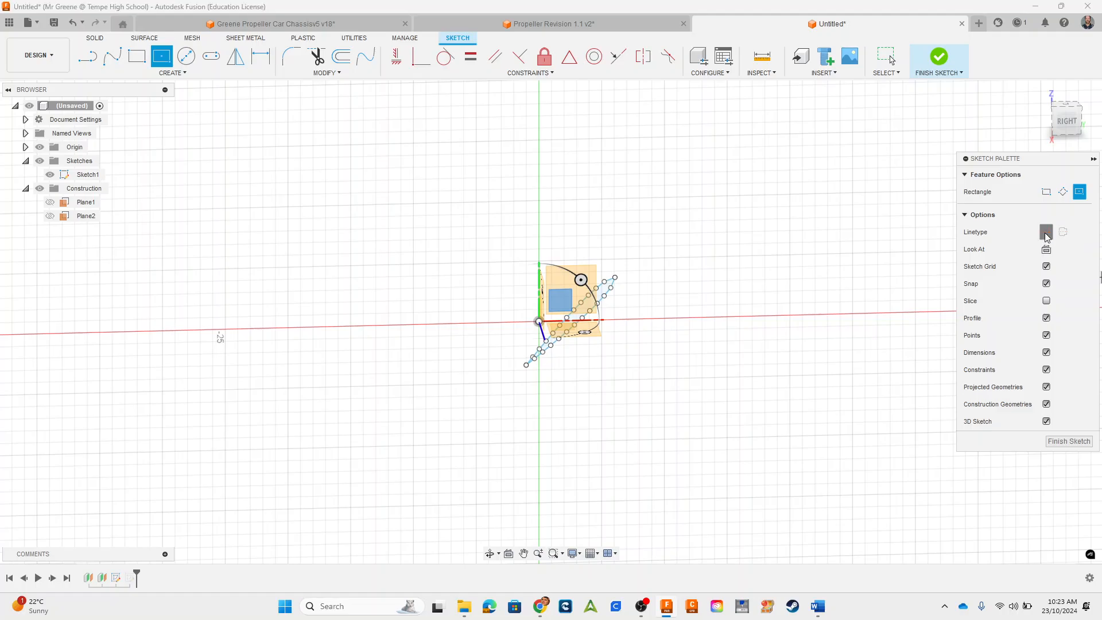
left_click(539, 321)
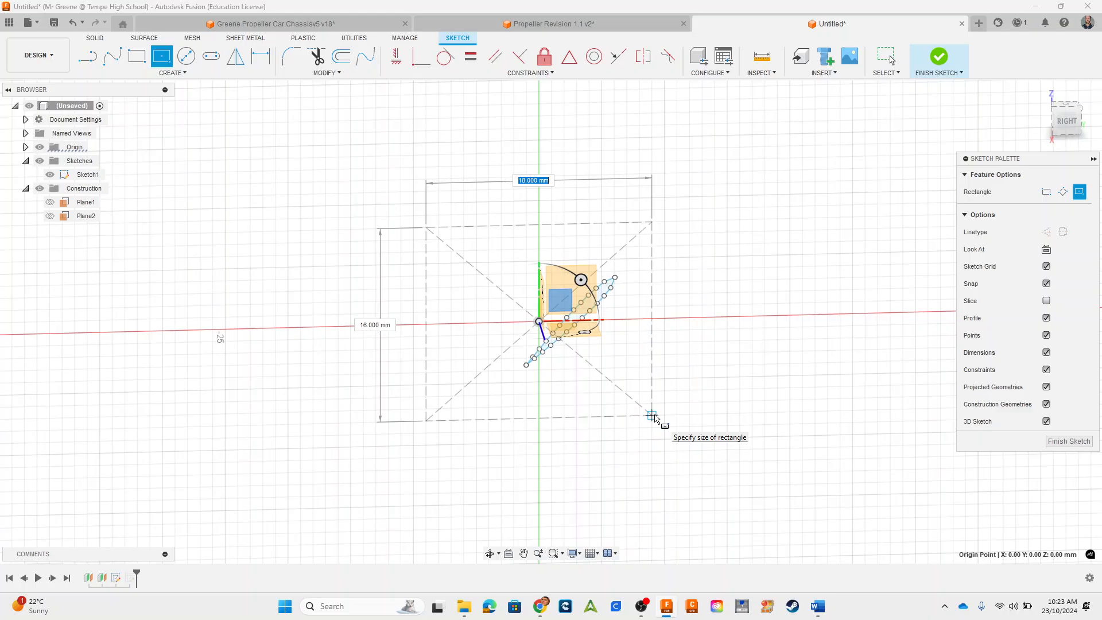
type("20")
key("Tab")
type("20")
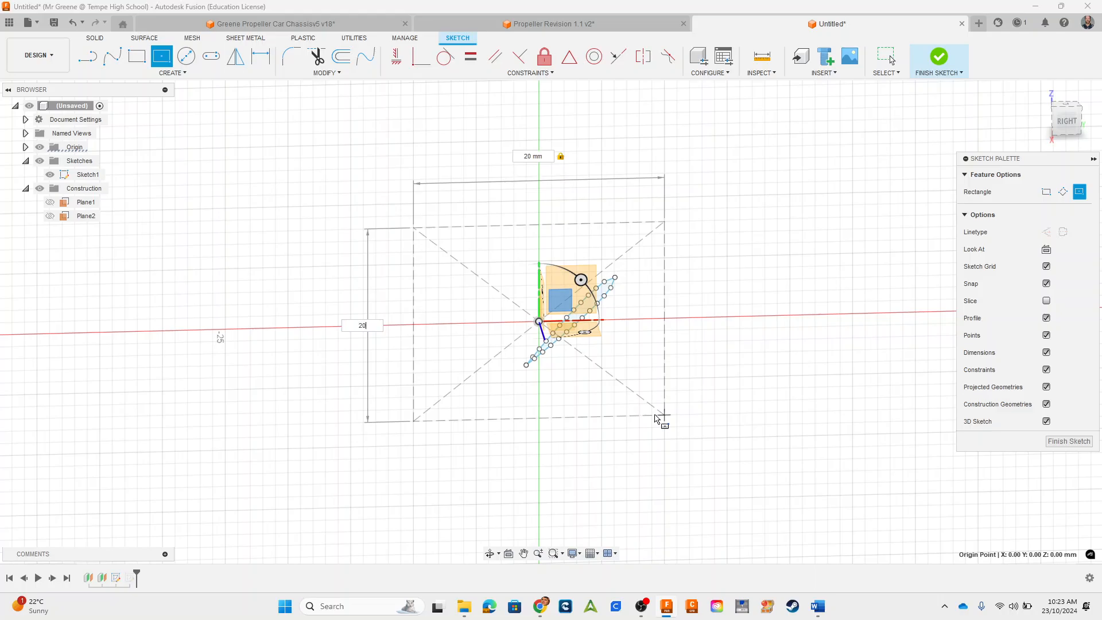
key("Tab")
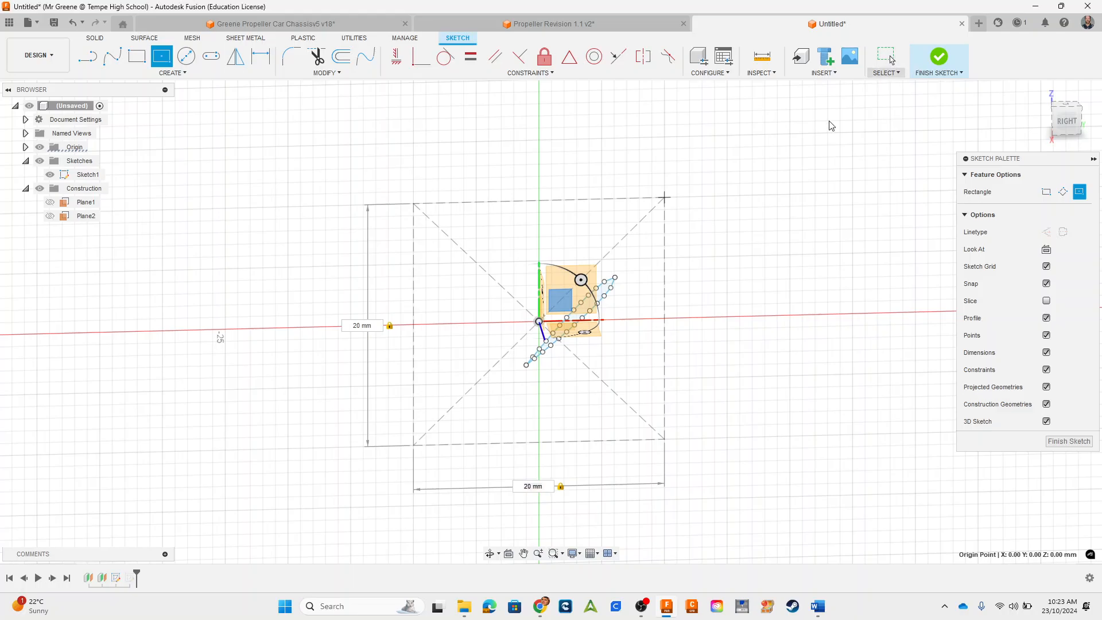
left_click(885, 57)
Step: Try to shift the rotated airfoil outline towards the origin, about -0.29 mm in X and 0.92 mm in Y
mouse_move(482, 235)
left_mouse_down()
mouse_move(590, 394)
mouse_move(632, 392)
left_mouse_up()
scroll(560, 349, "up", 2)
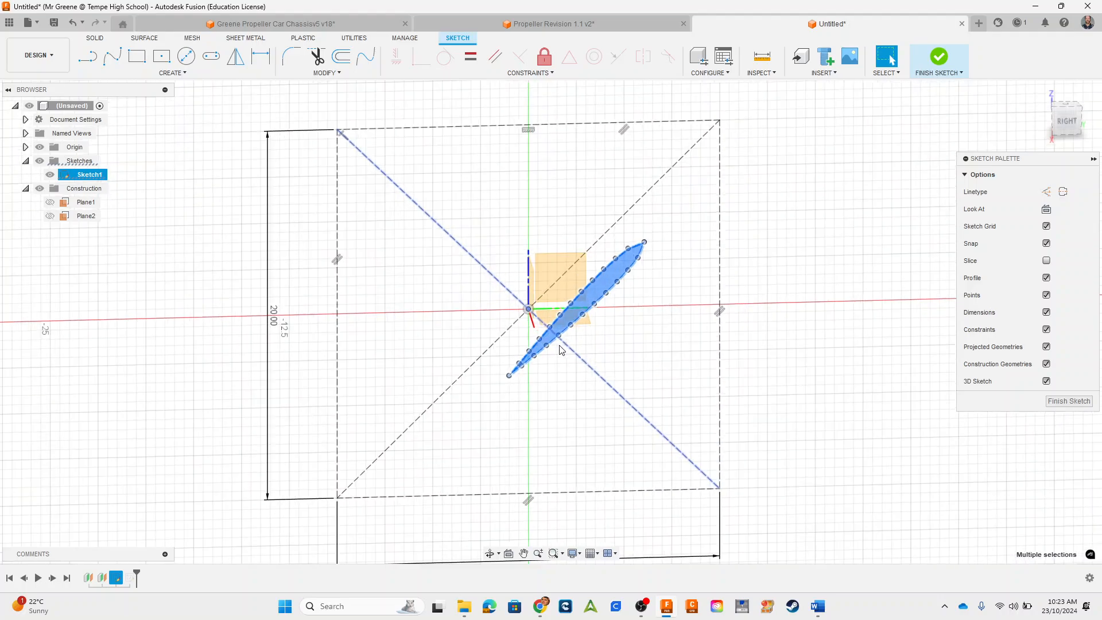
scroll(560, 349, "up", 1)
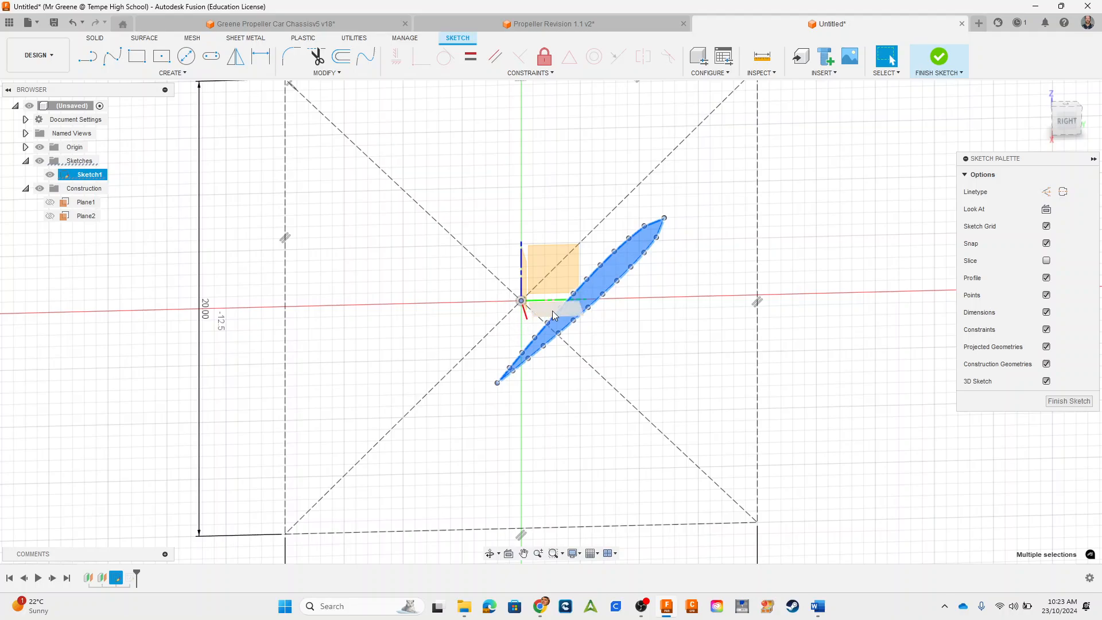
left_click(611, 270)
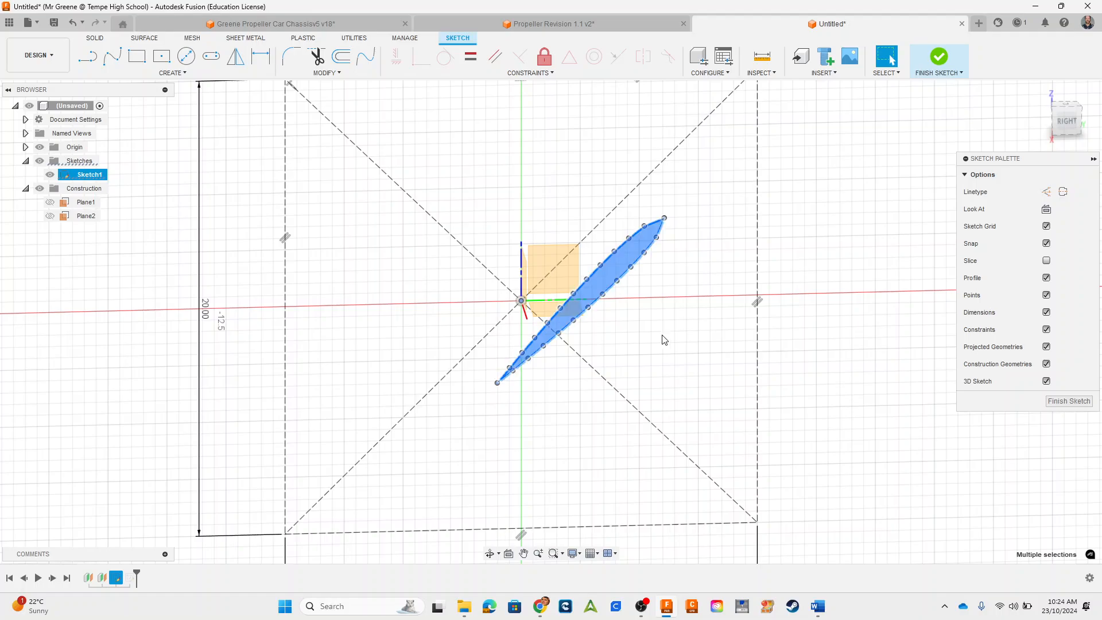
left_click(327, 73)
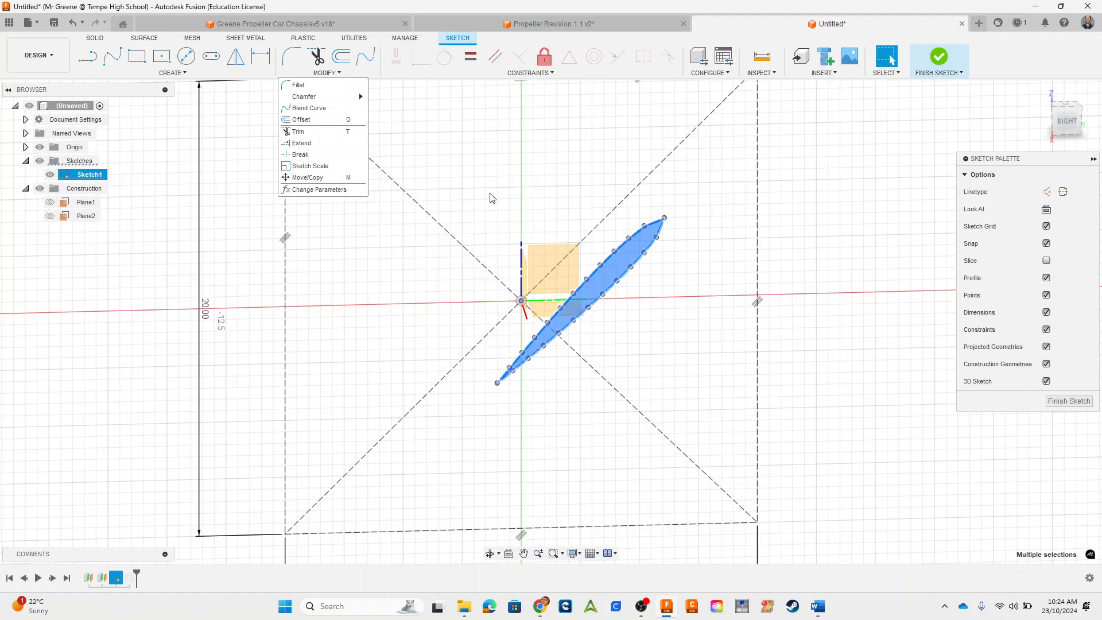
left_click(307, 177)
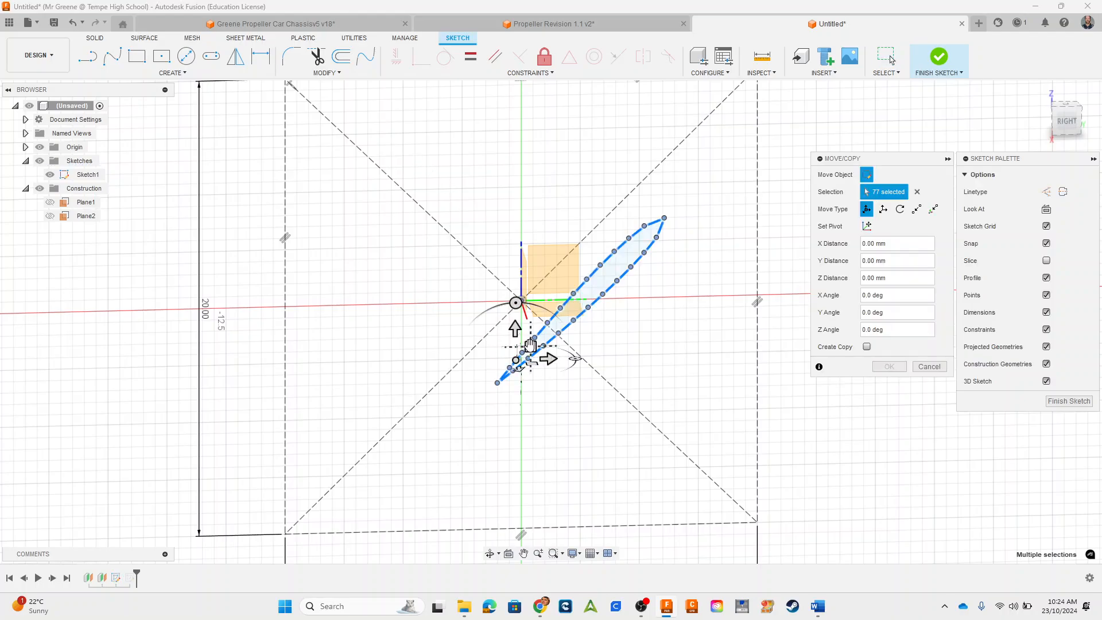
mouse_move(529, 344)
left_mouse_down()
mouse_move(502, 342)
mouse_move(539, 320)
mouse_move(525, 327)
left_mouse_up()
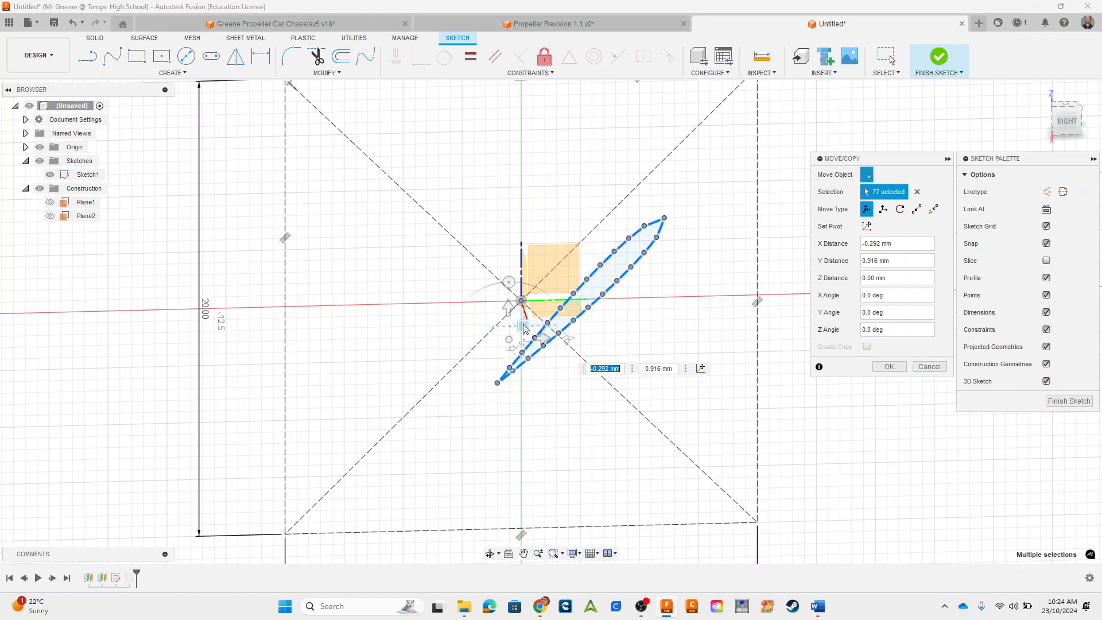
key("Return")
left_click_drag(456, 177, 681, 449)
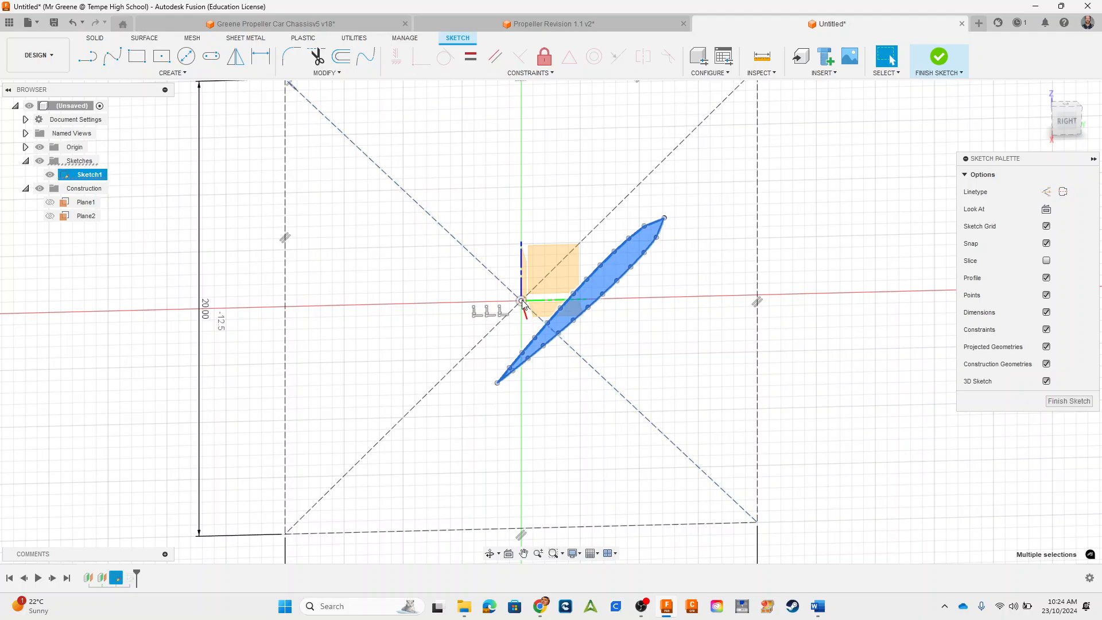
left_click(498, 195)
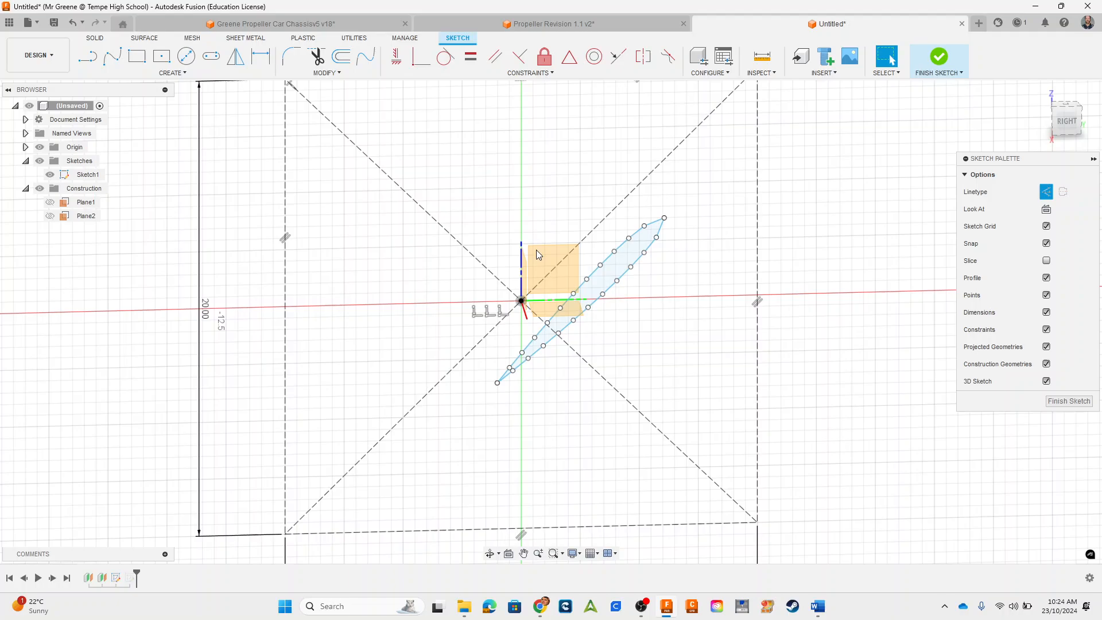
left_click(623, 258)
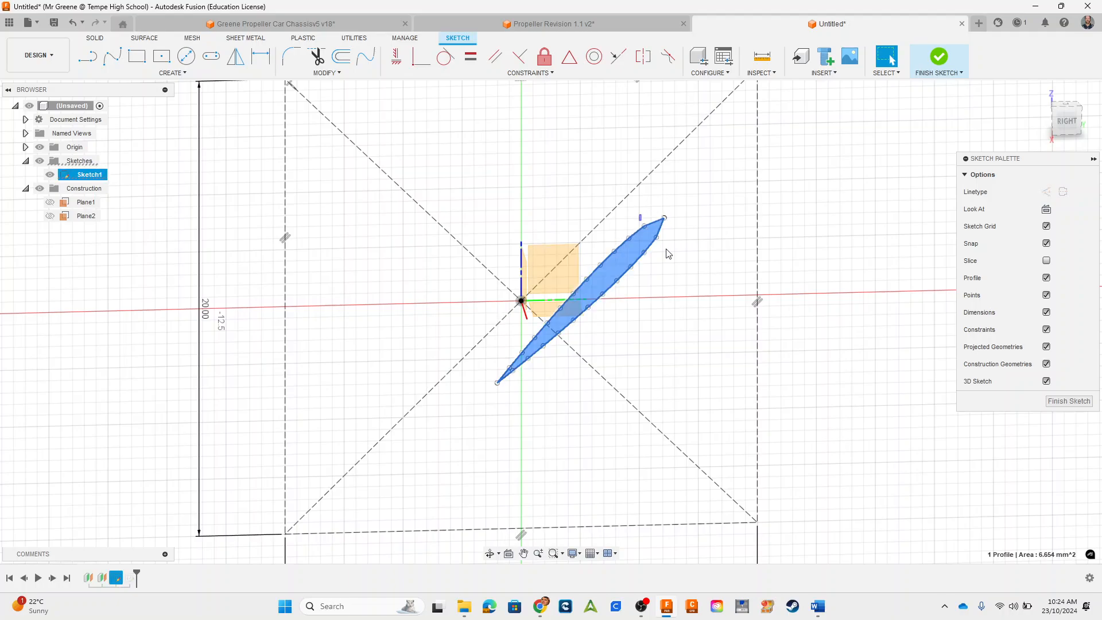
left_click_drag(666, 249, 673, 255)
scroll(569, 262, "down", 2)
scroll(569, 263, "up", 5)
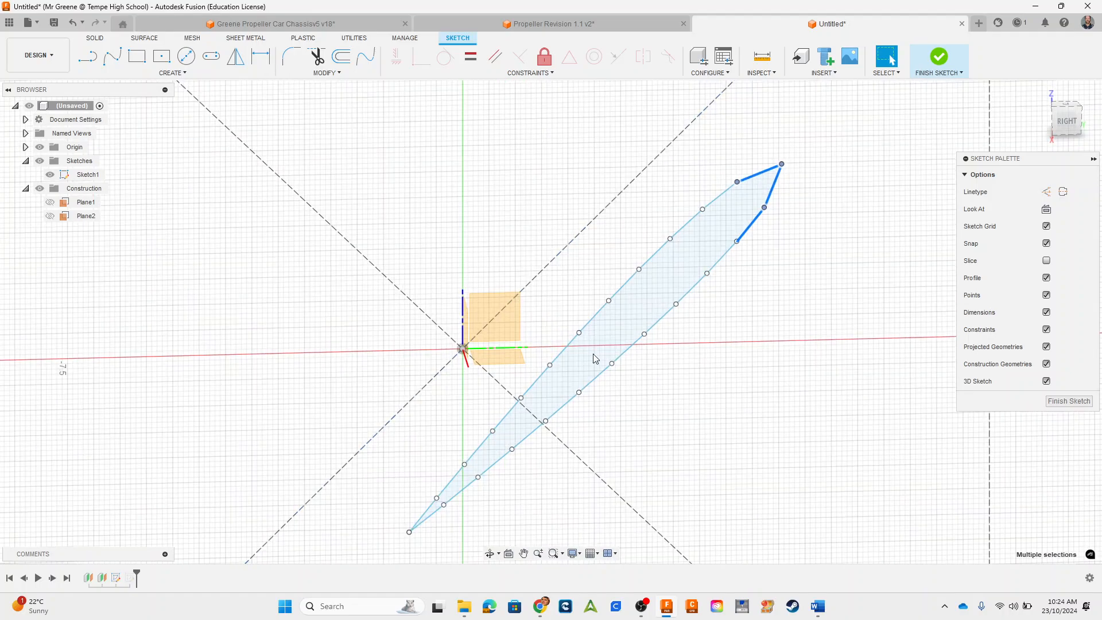
middle_click_drag(600, 412, 587, 288)
left_click_drag(376, 319, 531, 472)
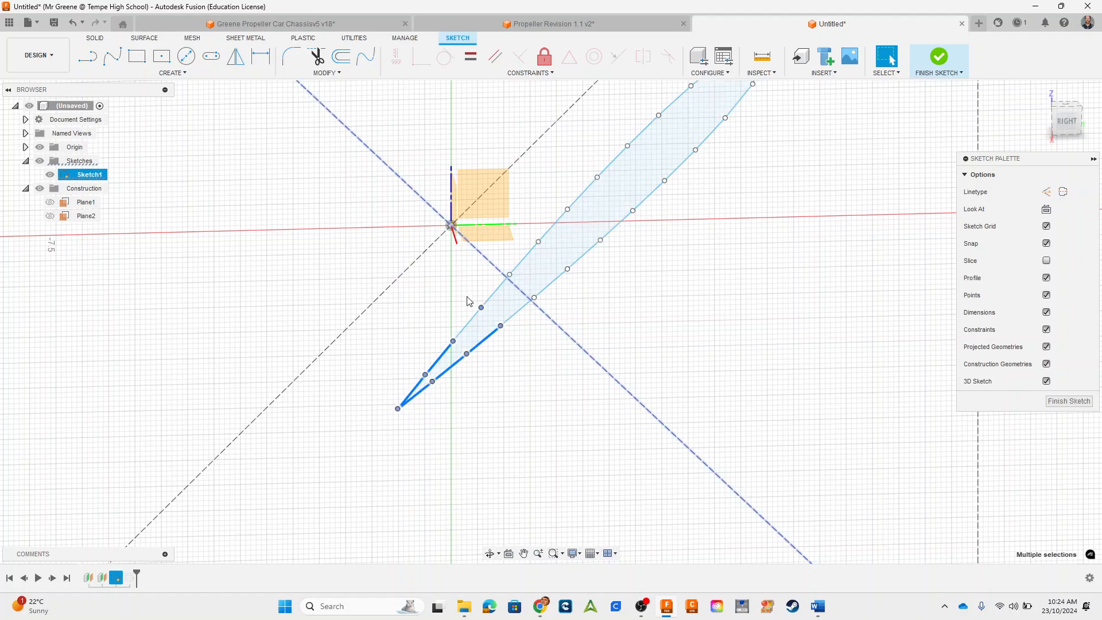
left_click(548, 278)
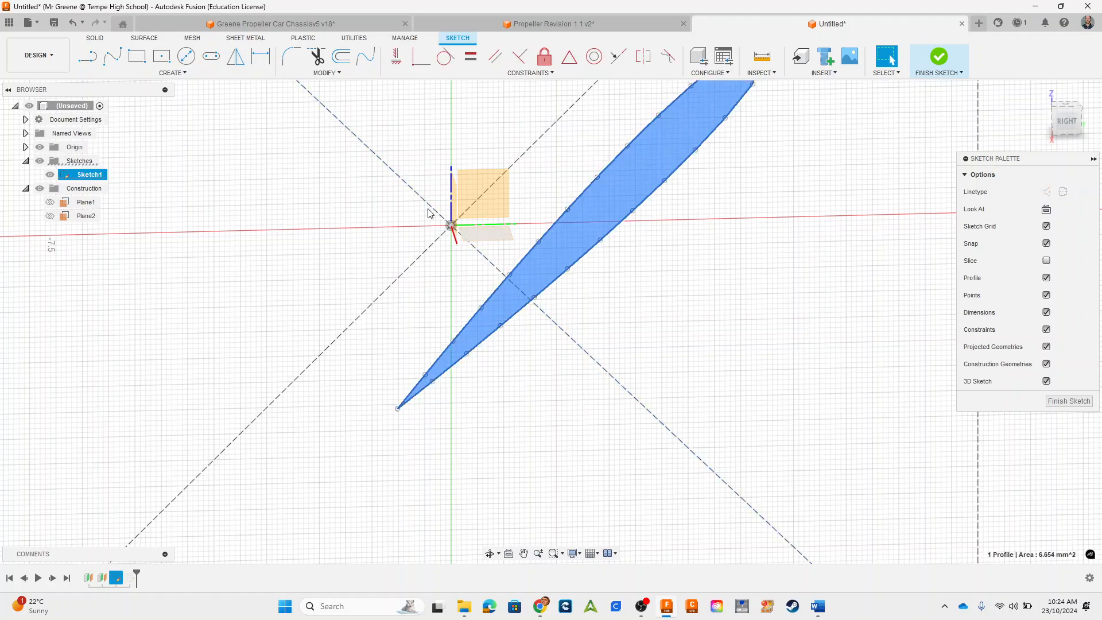
scroll(459, 336, "down", 2)
scroll(519, 342, "down", 1)
left_click_drag(372, 173, 725, 524)
scroll(466, 325, "down", 1)
scroll(467, 327, "up", 4)
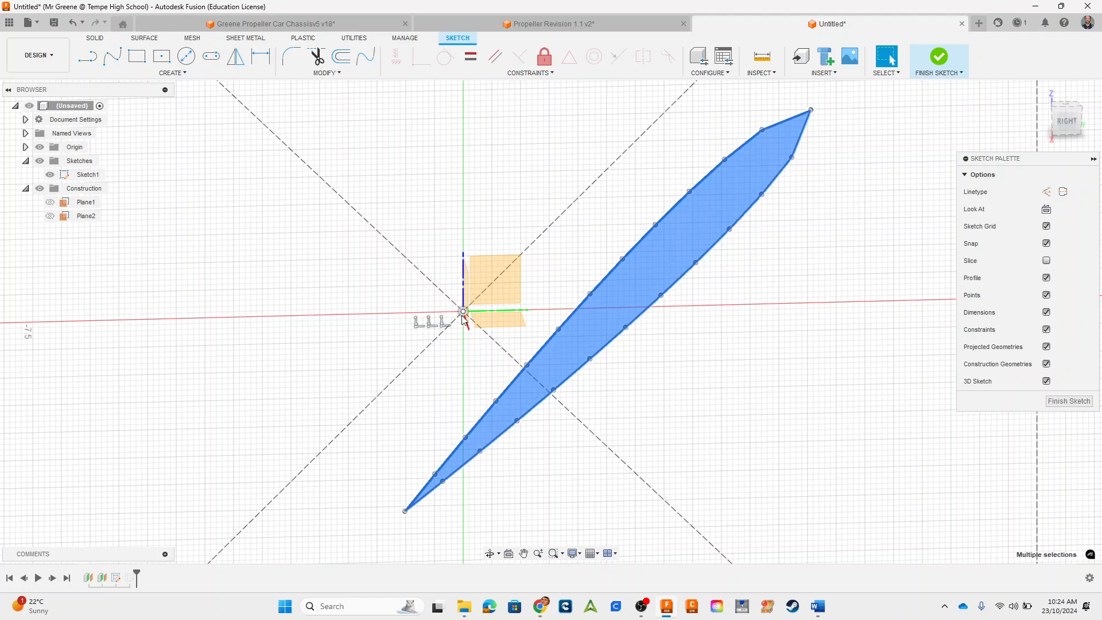
Step: Undo the construction rectangle and the rotation of the airfoil outline
scroll(473, 336, "down", 3)
scroll(473, 336, "down", 1)
key("ctrl+z")
key("ctrl+z")
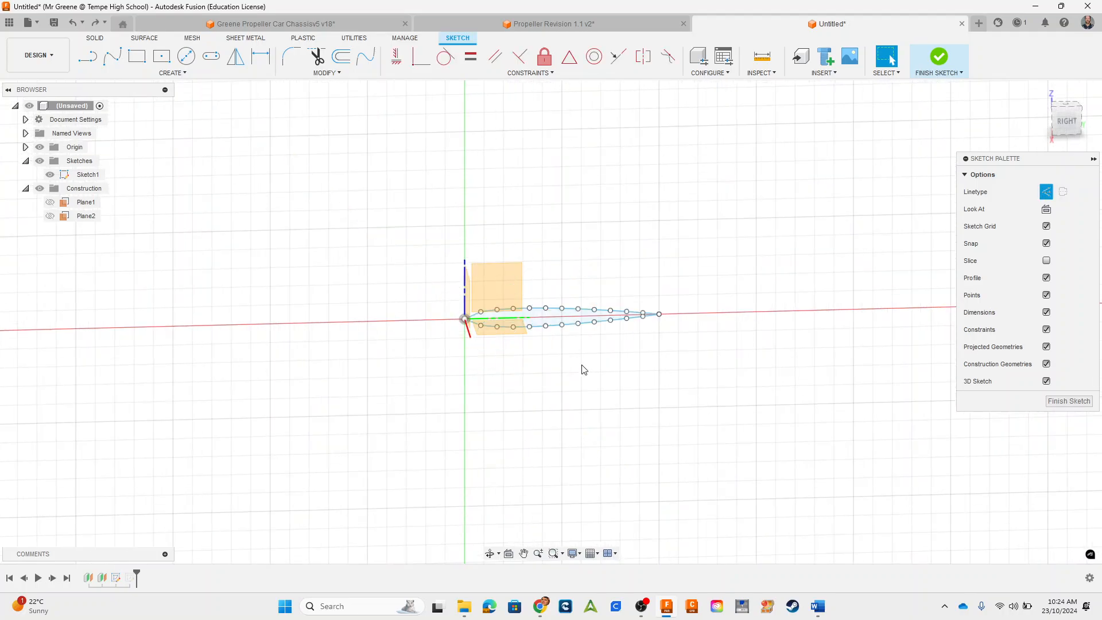
Step: Rotate the airfoil outline to a Z angle of -135 degrees and centre it on the origin, about 3.36 mm in X and -4.2 mm in Y
mouse_move(404, 263)
left_mouse_down()
mouse_move(634, 433)
mouse_move(763, 477)
left_mouse_up()
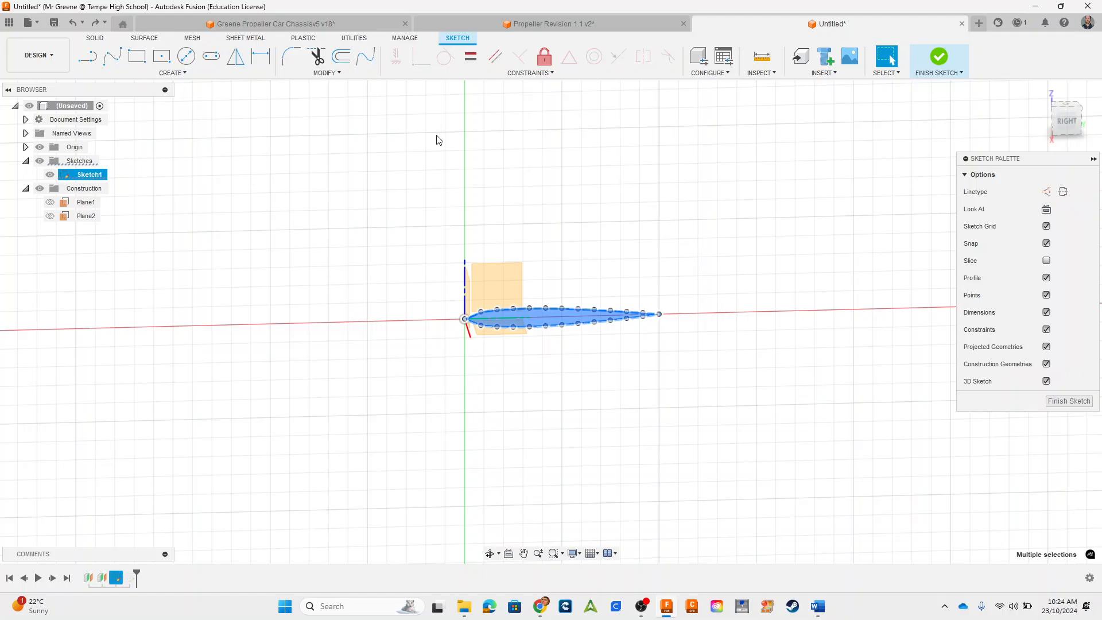
left_click(327, 74)
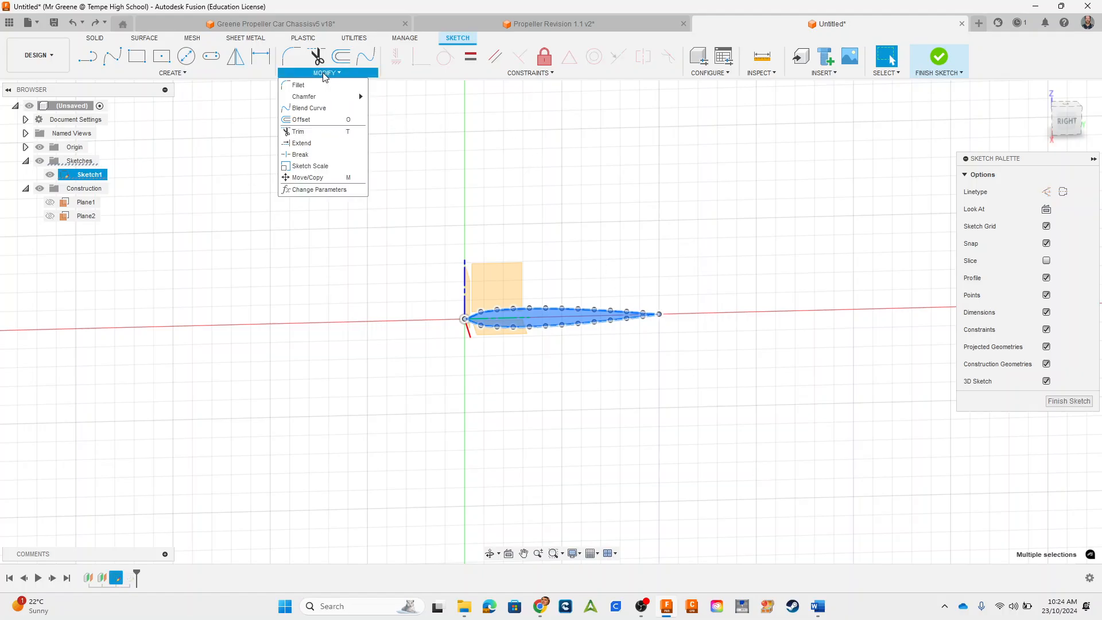
left_click(319, 178)
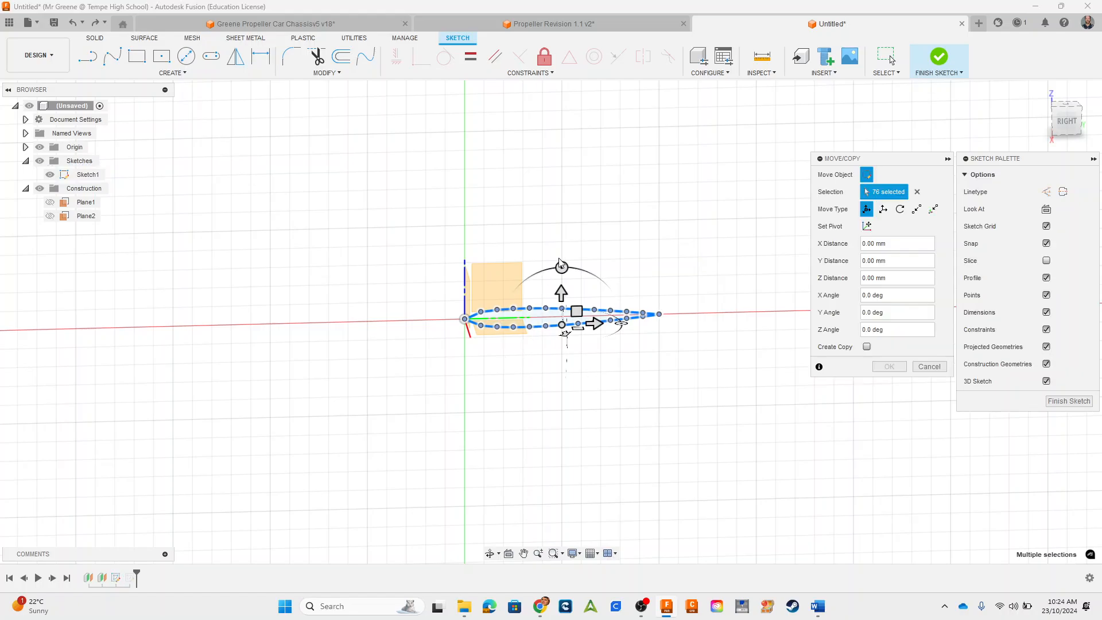
mouse_move(562, 268)
left_mouse_down()
mouse_move(659, 335)
mouse_move(644, 404)
left_mouse_up()
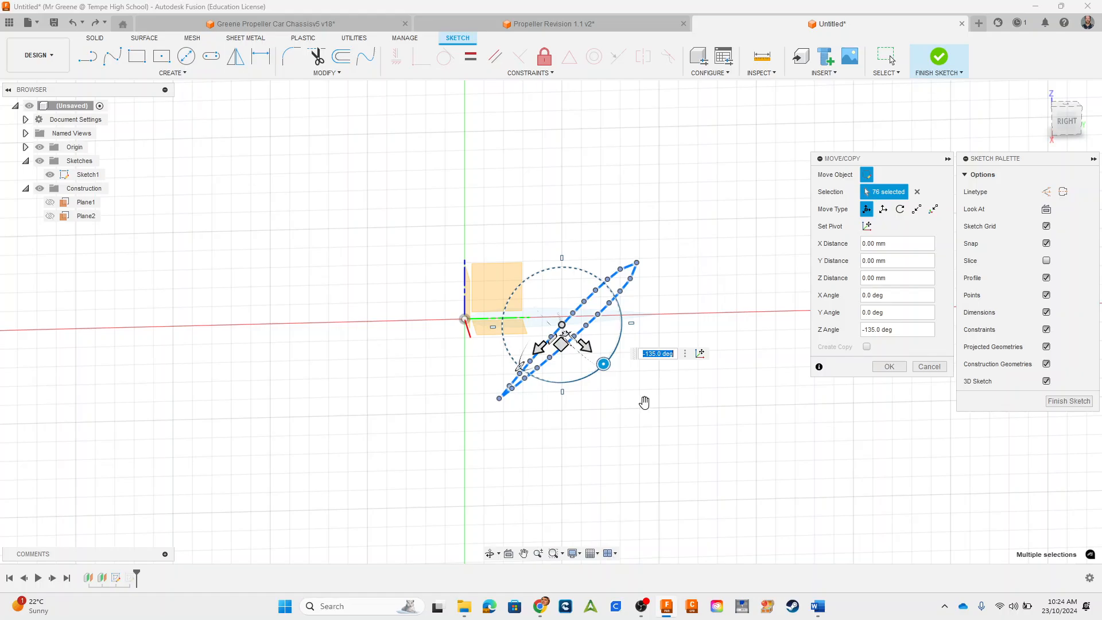
mouse_move(562, 343)
left_mouse_down()
mouse_move(480, 349)
mouse_move(456, 336)
left_mouse_up()
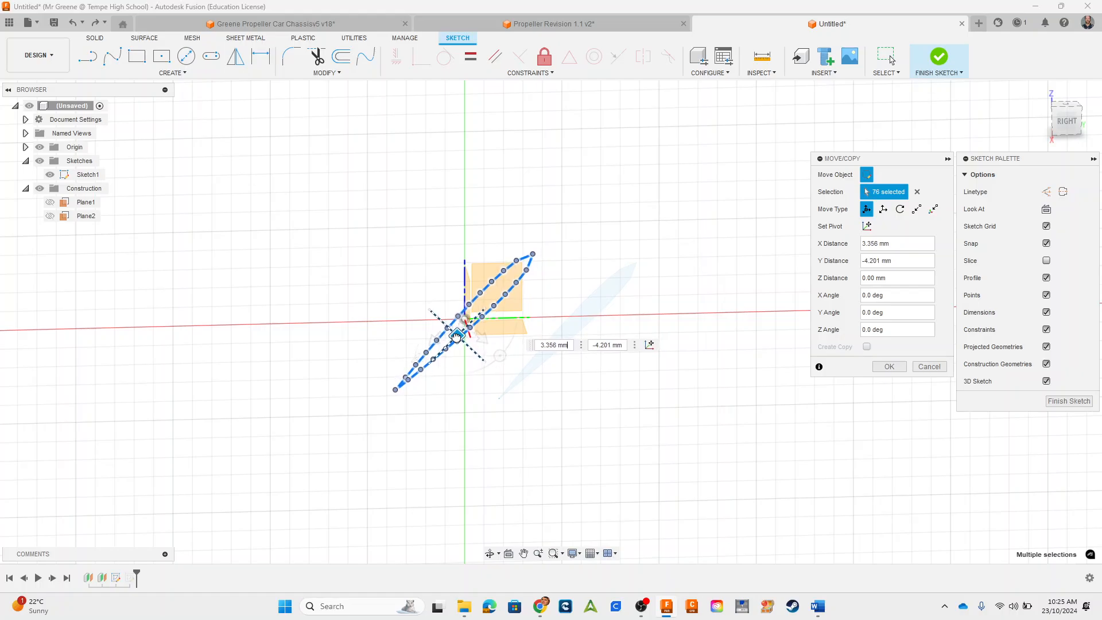
left_click(882, 368)
Step: Convert the whole airfoil outline to construction lines and finish Sketch1
mouse_move(329, 204)
left_mouse_down()
mouse_move(356, 253)
mouse_move(599, 480)
left_mouse_up()
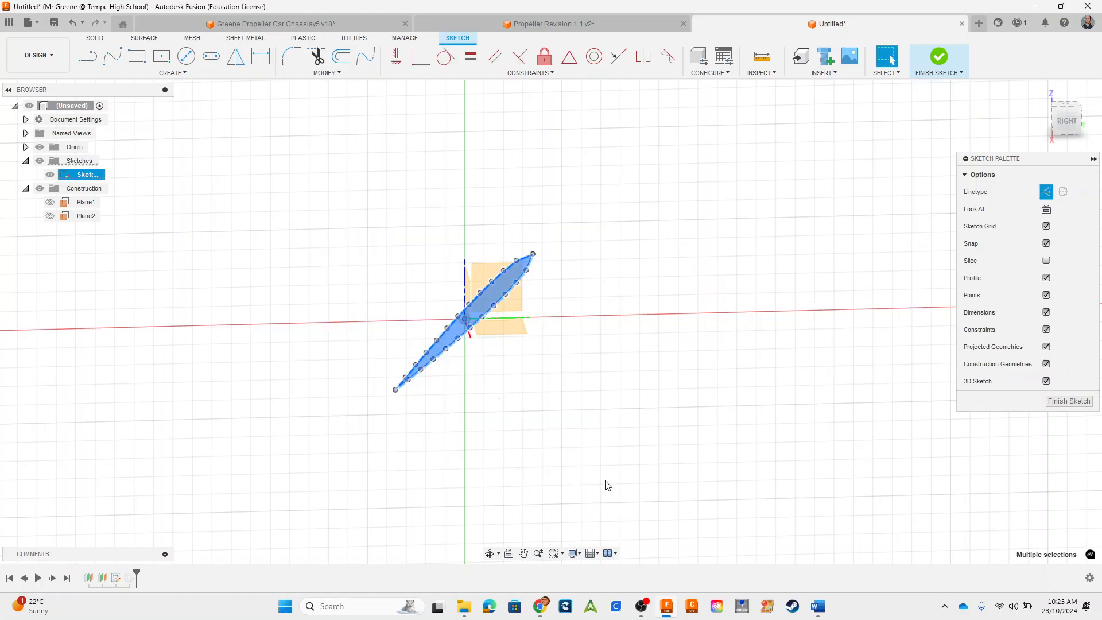
left_click(1044, 192)
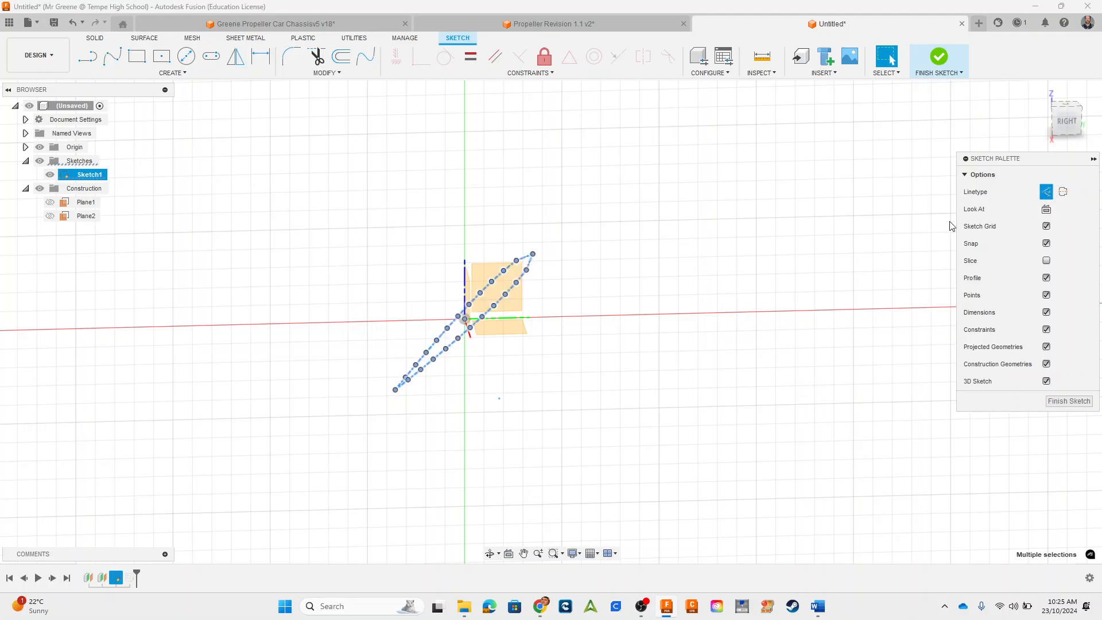
left_click(603, 362)
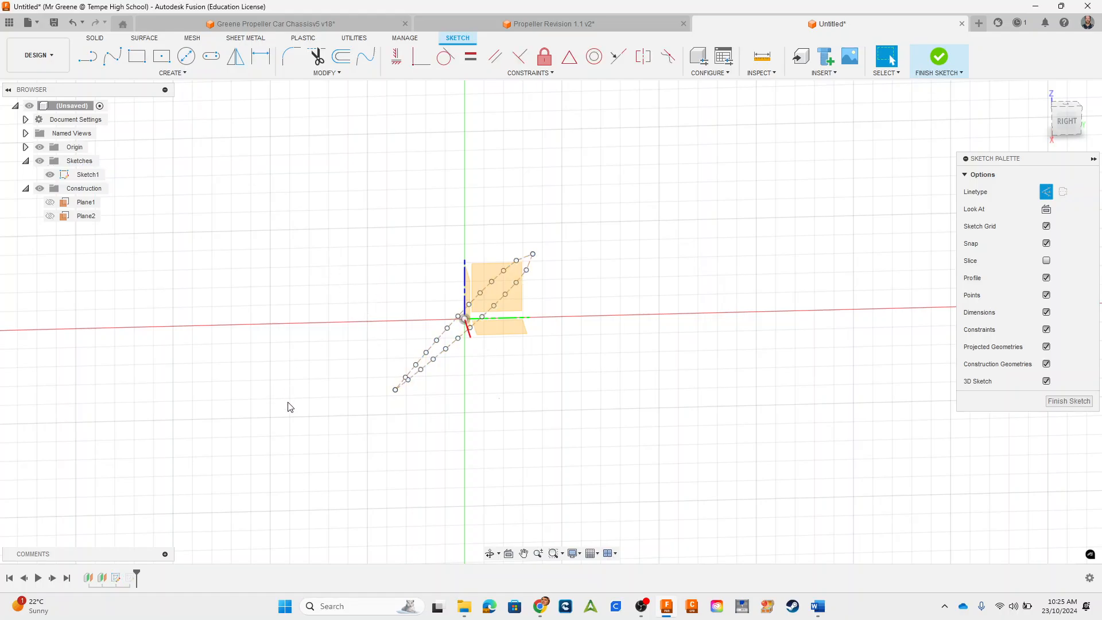
scroll(448, 386, "down", 1)
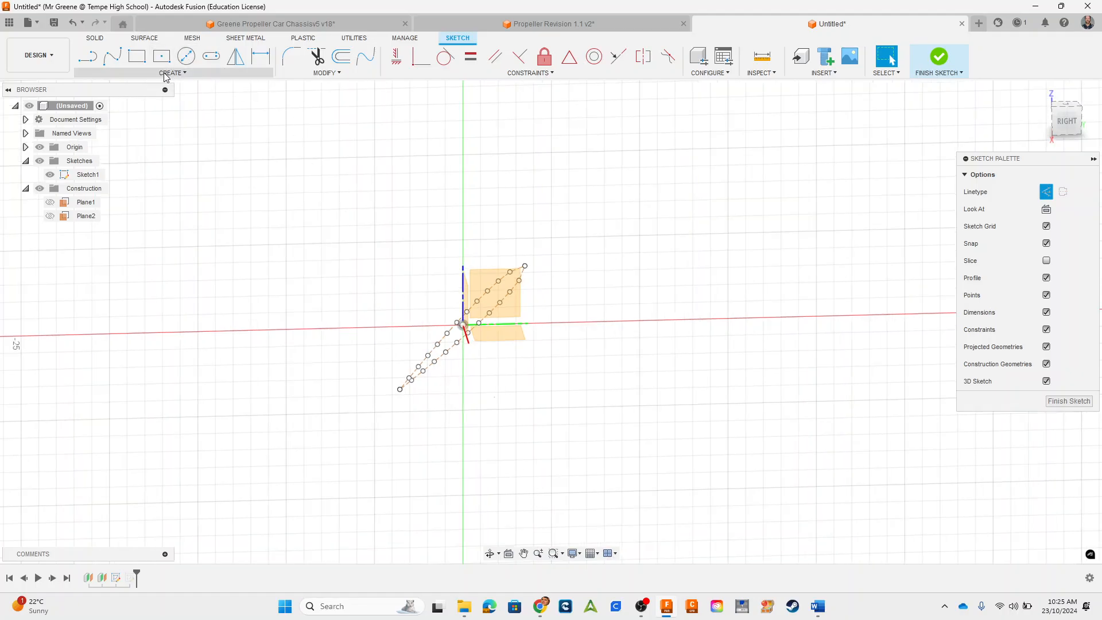
left_click(939, 59)
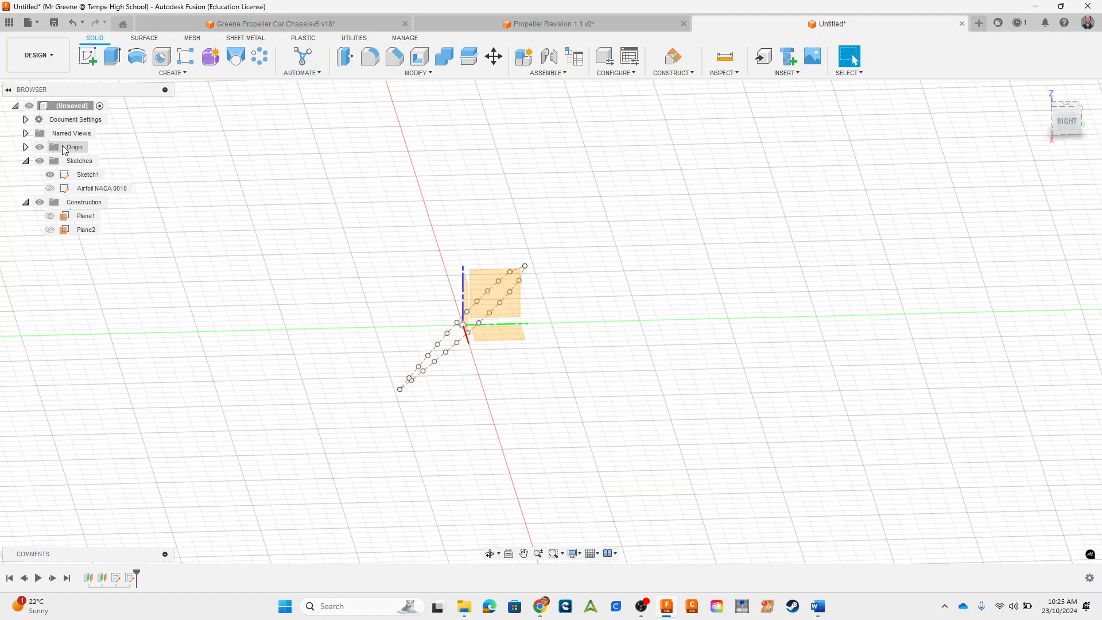
Step: Create a sketch on the YZ plane with a 20 by 20 mm construction center rectangle around the origin, and finish the sketch
left_click(469, 279)
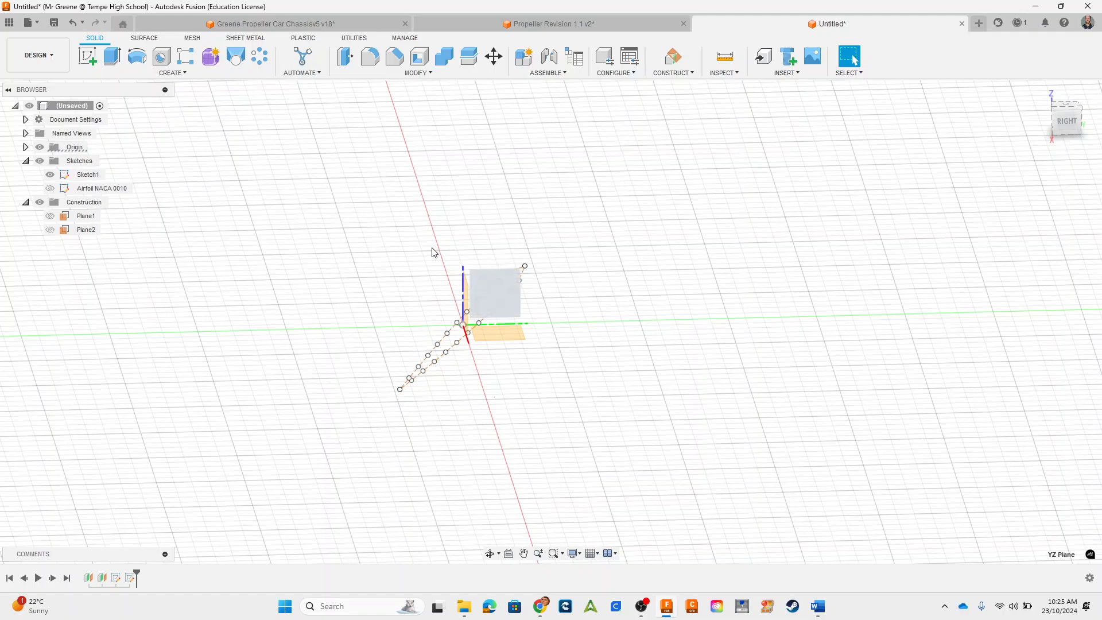
left_click(79, 55)
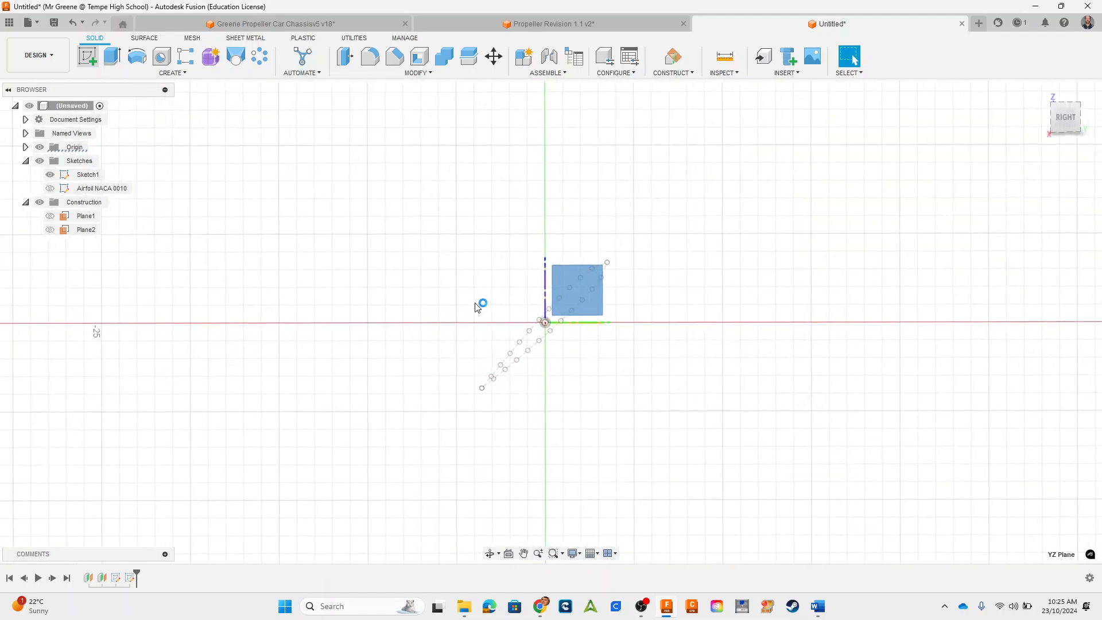
left_click(162, 56)
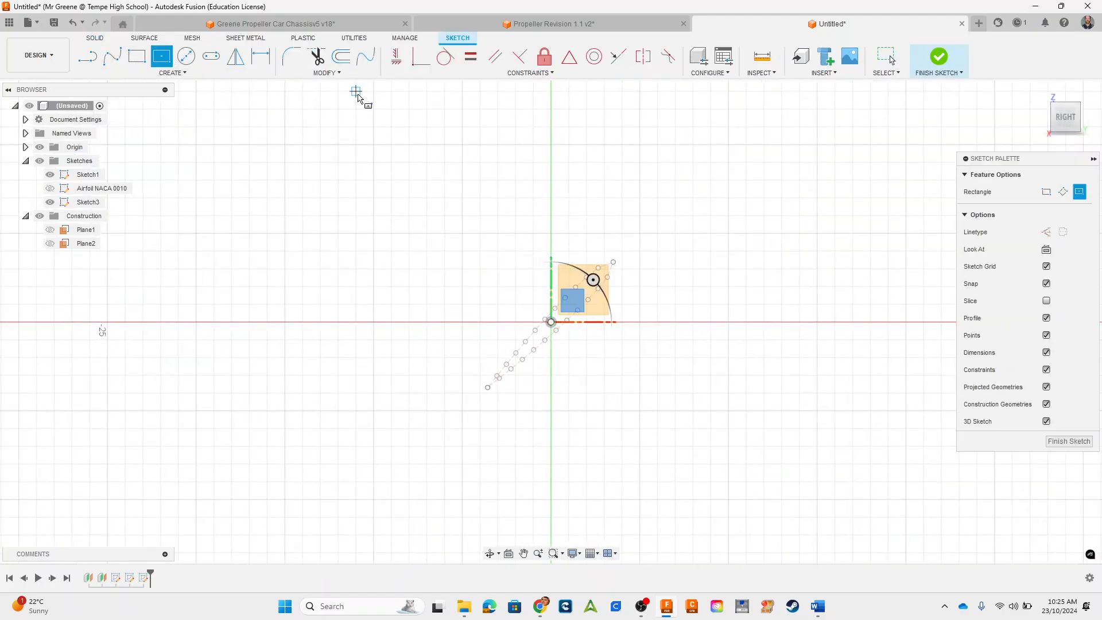
left_click(1046, 232)
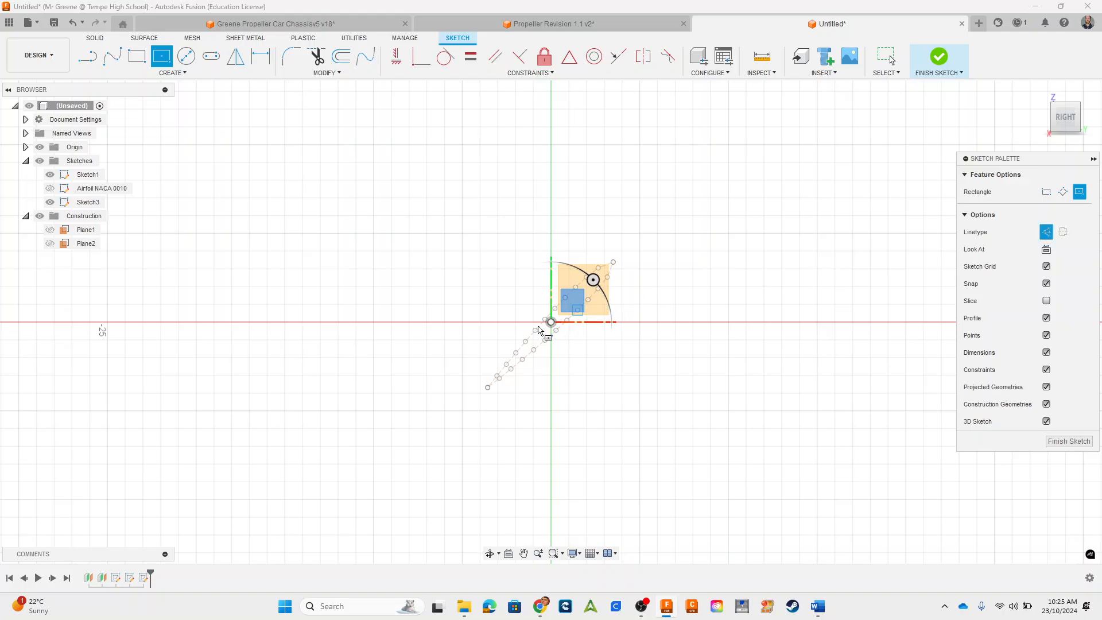
left_click(551, 323)
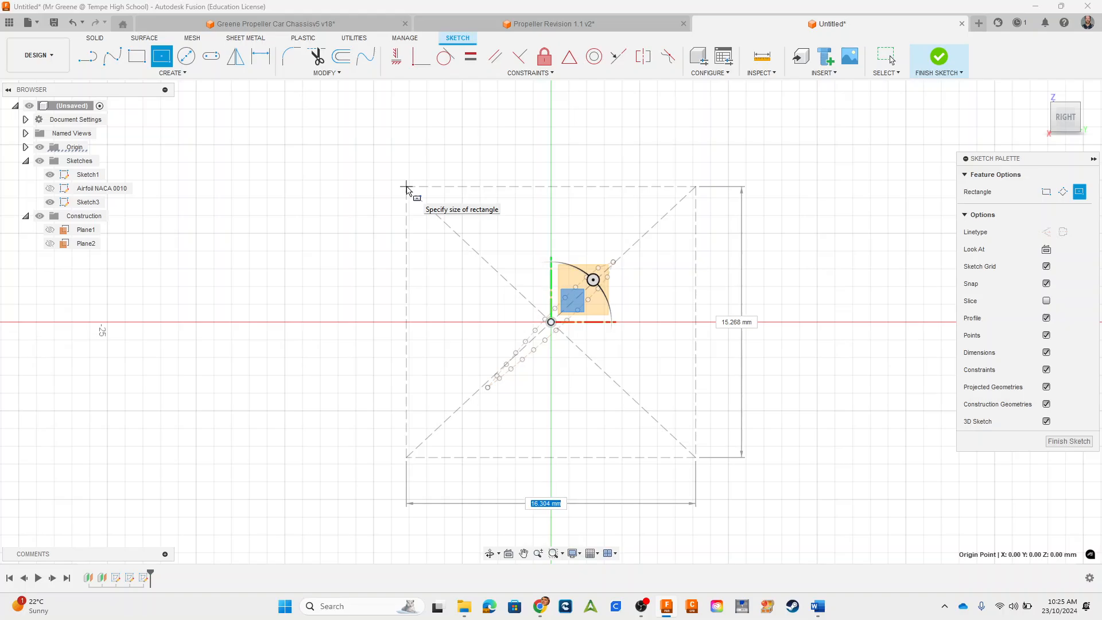
type("20")
key("Tab")
type("20")
key("Tab")
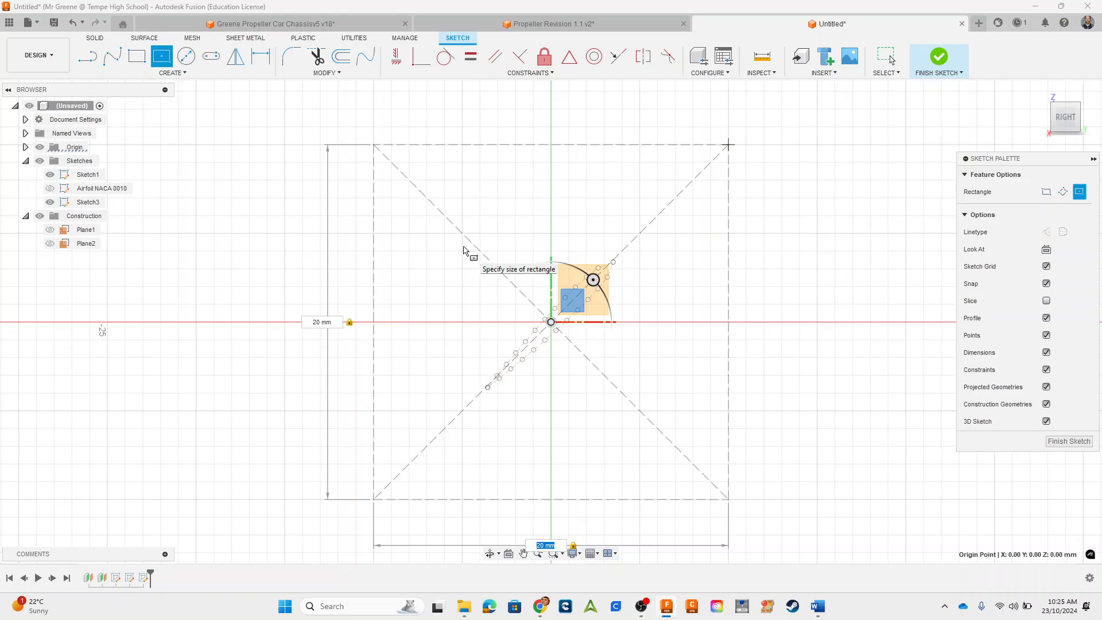
key("Return")
left_click(1058, 401)
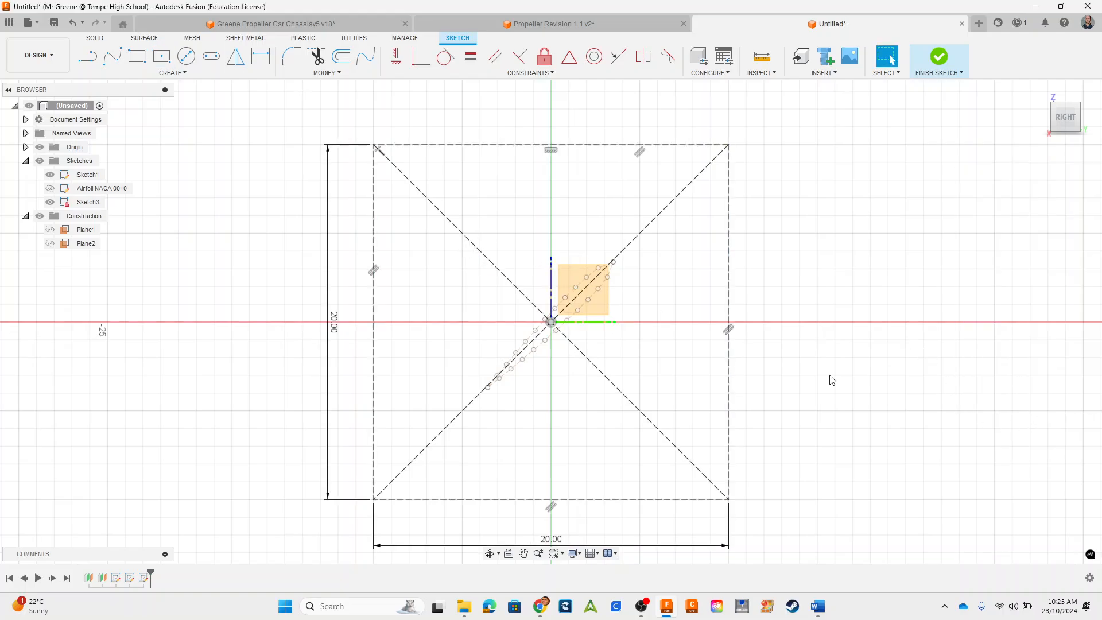
Step: Reopen Sketch1 with the rotated airfoil outline for editing
left_click(88, 177)
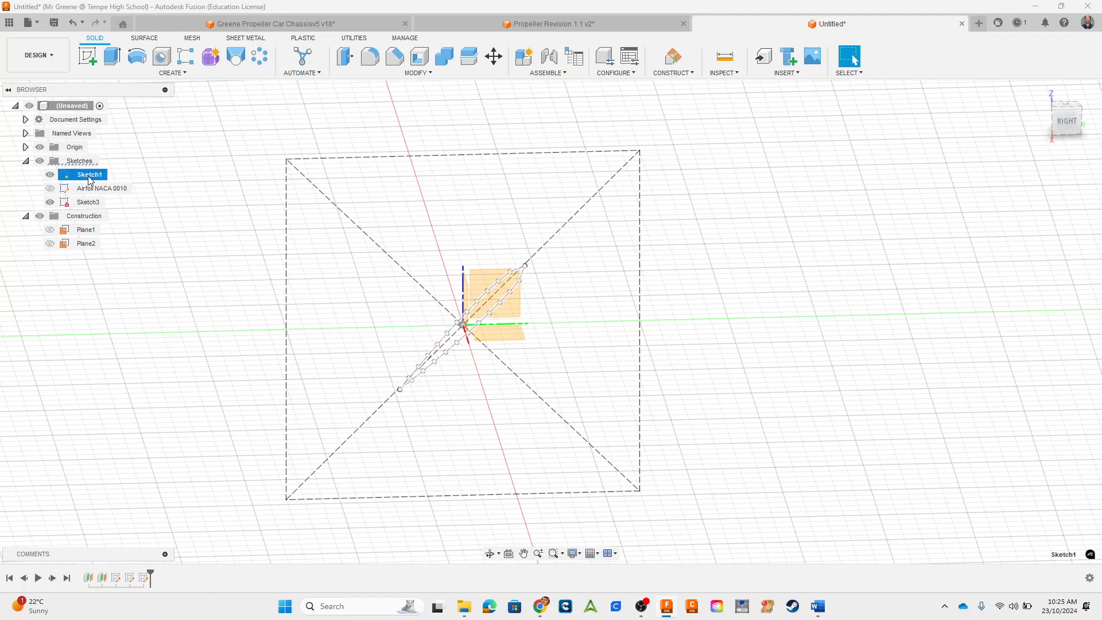
right_click(89, 179)
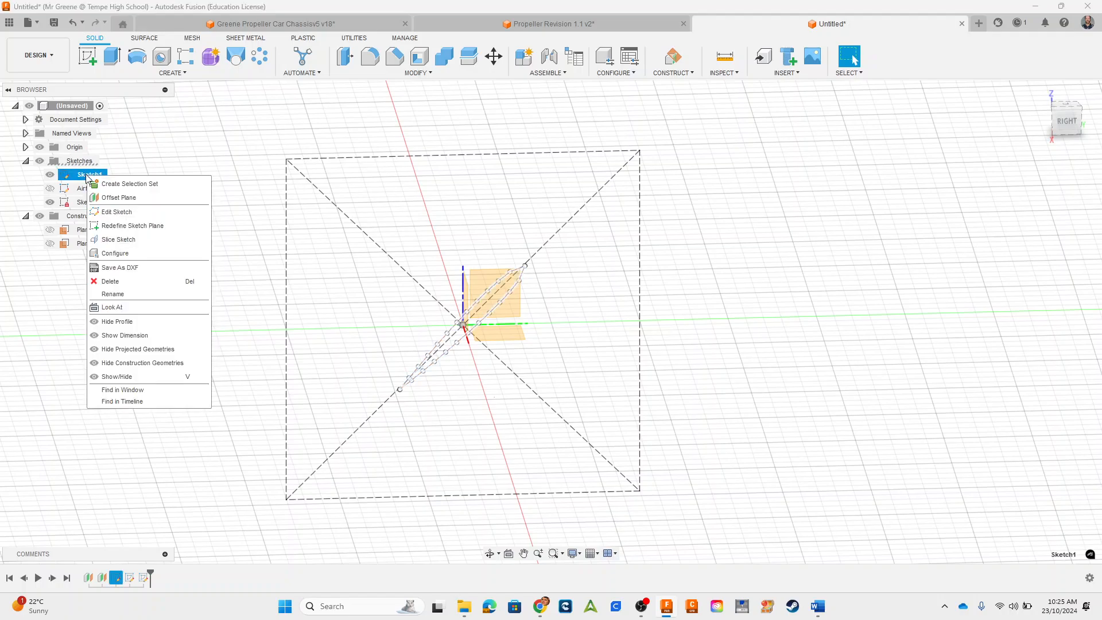
left_click(117, 212)
left_click_drag(329, 230, 616, 522)
middle_click_drag(577, 407, 654, 407)
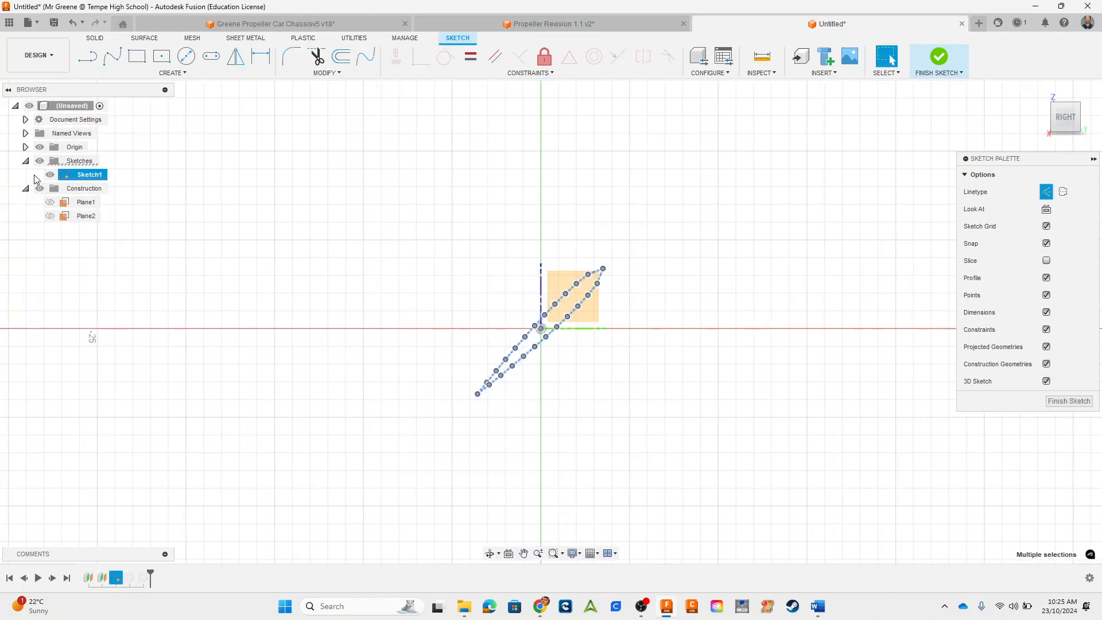
left_click(25, 163)
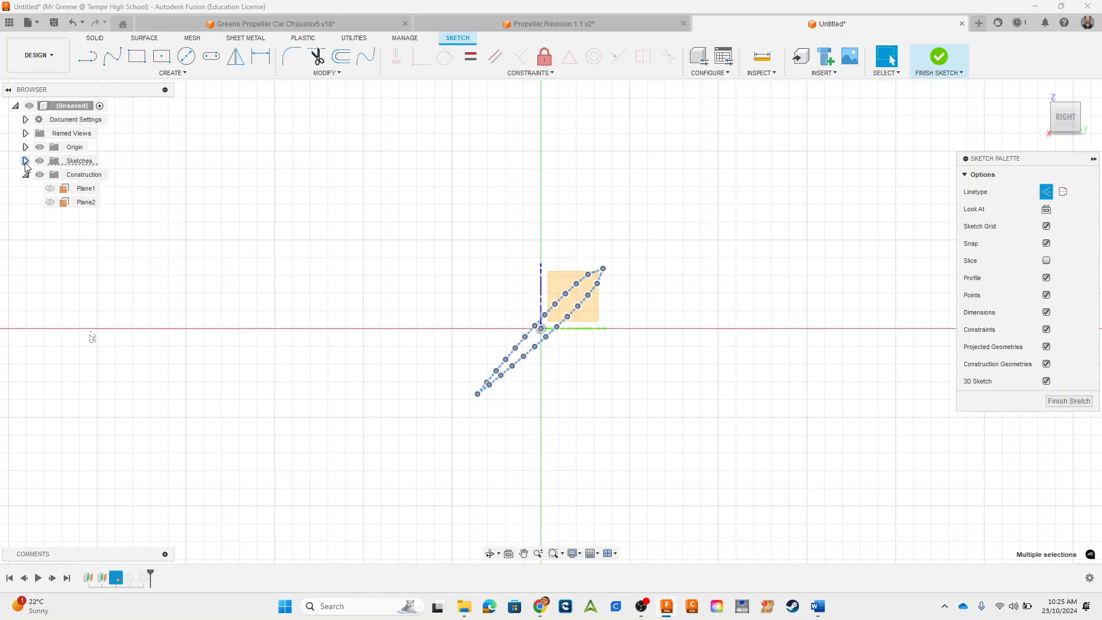
left_click(26, 164)
left_click(406, 312)
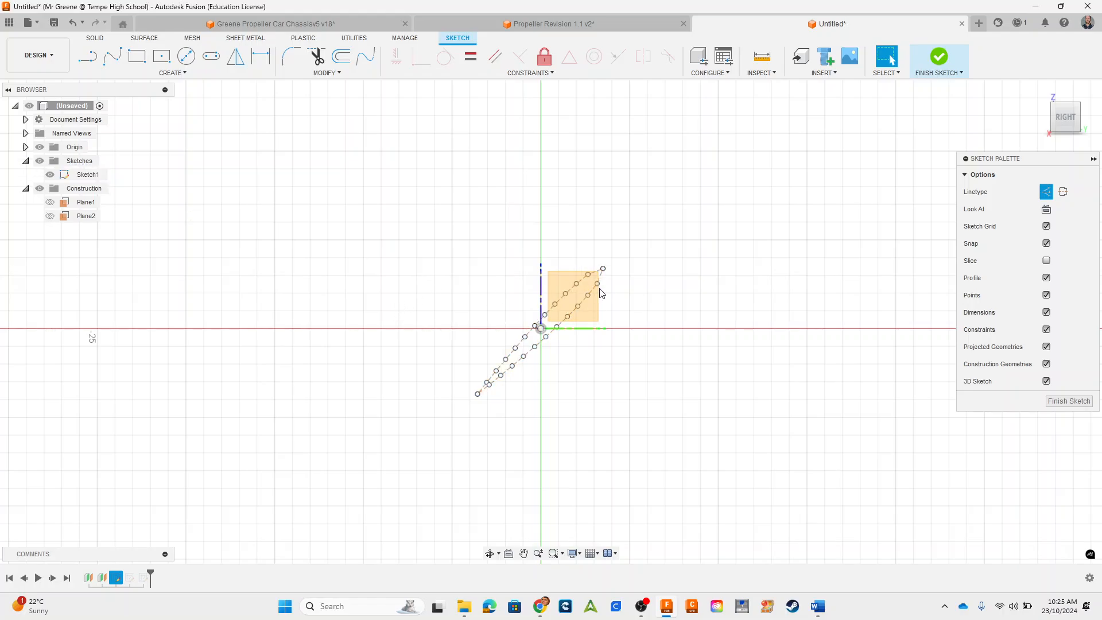
Step: Finish editing Sketch1 and move it to the end of the timeline, after the construction rectangle sketch
left_click_drag(411, 233, 684, 470)
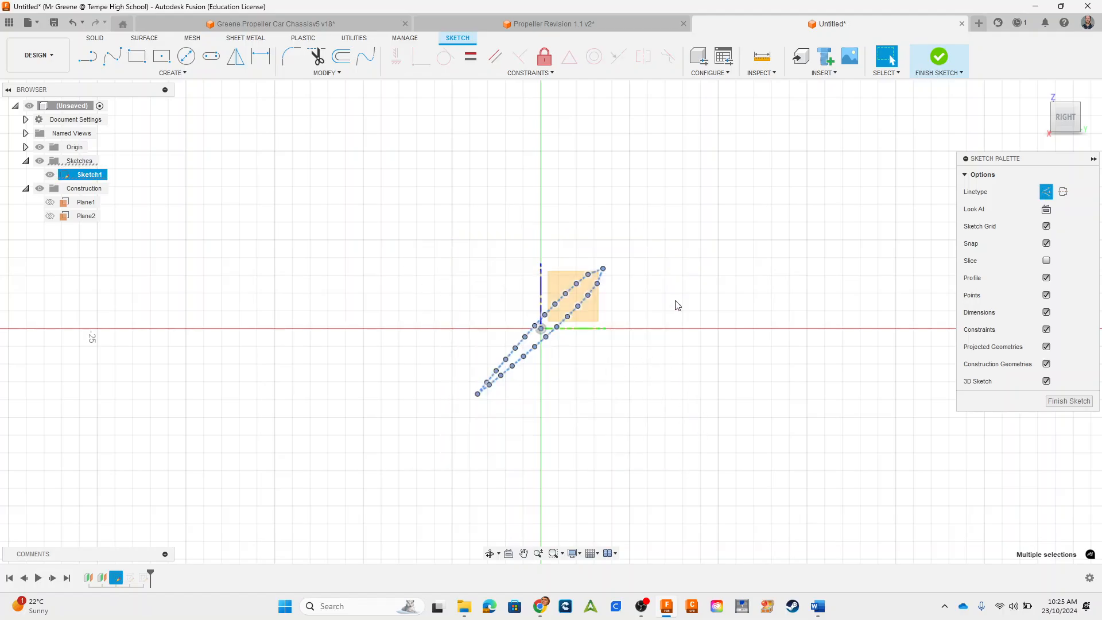
left_click(931, 63)
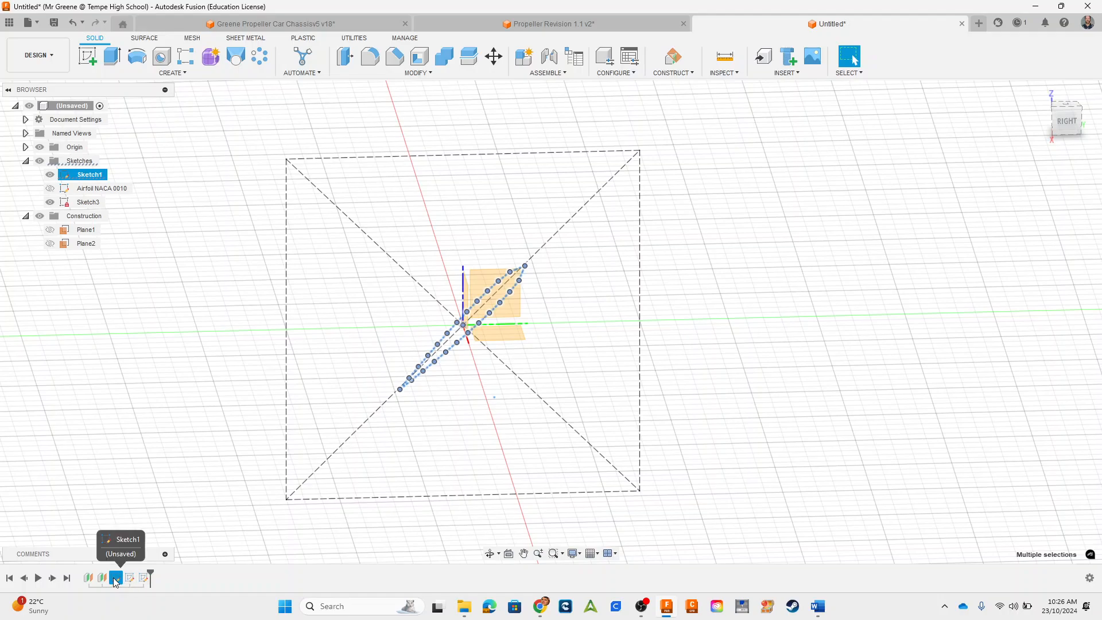
left_click(167, 493)
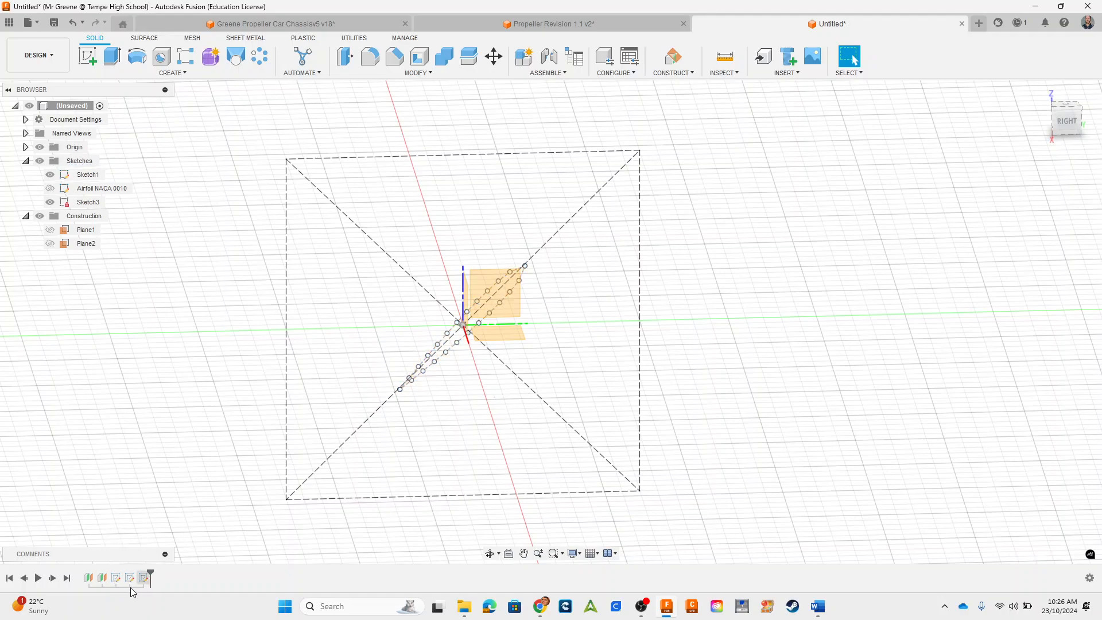
left_click_drag(117, 579, 160, 584)
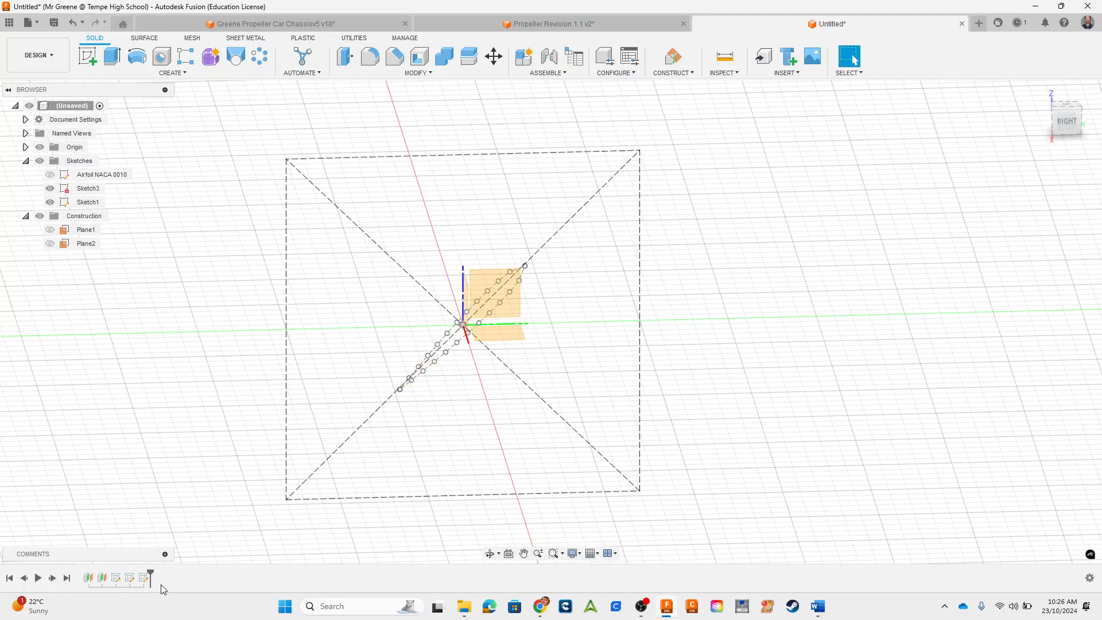
Step: Reopen Sketch1 and centre the whole airfoil outline on the rectangle's diagonal, moving it -0.125 mm in X and 0.011 mm in Y
right_click(86, 206)
left_click(109, 238)
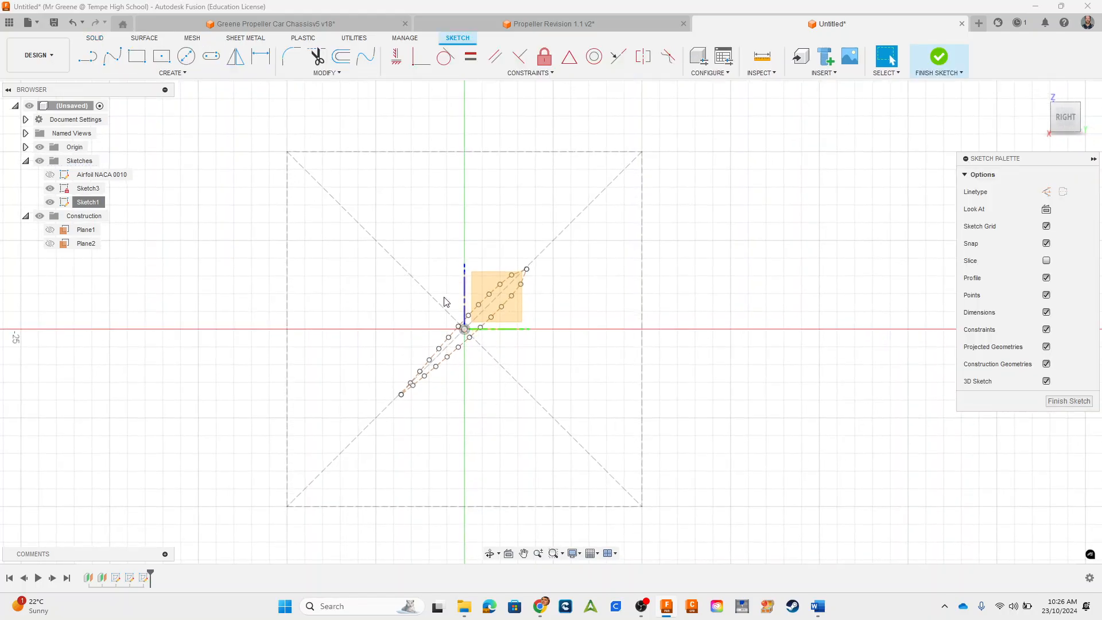
left_click_drag(352, 236, 639, 485)
scroll(463, 330, "up", 5)
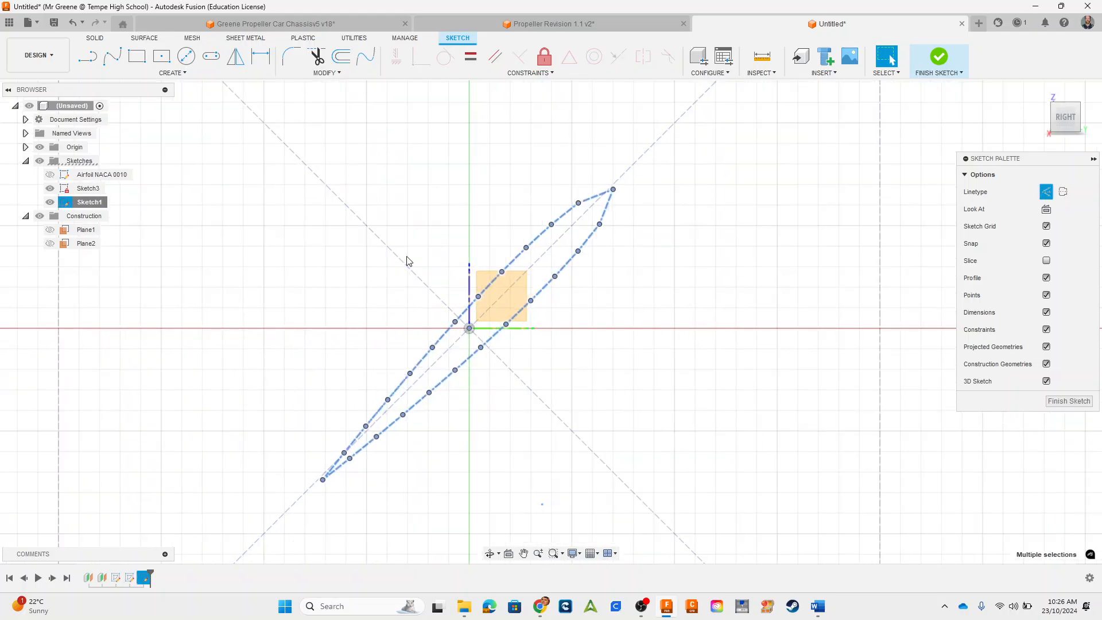
left_click(327, 73)
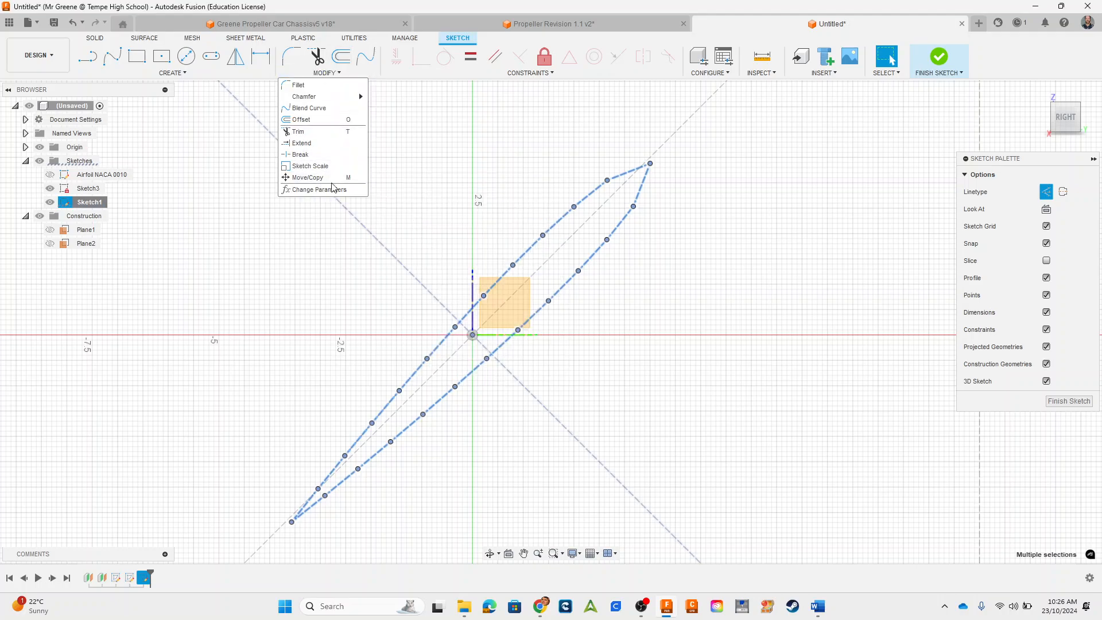
left_click(307, 178)
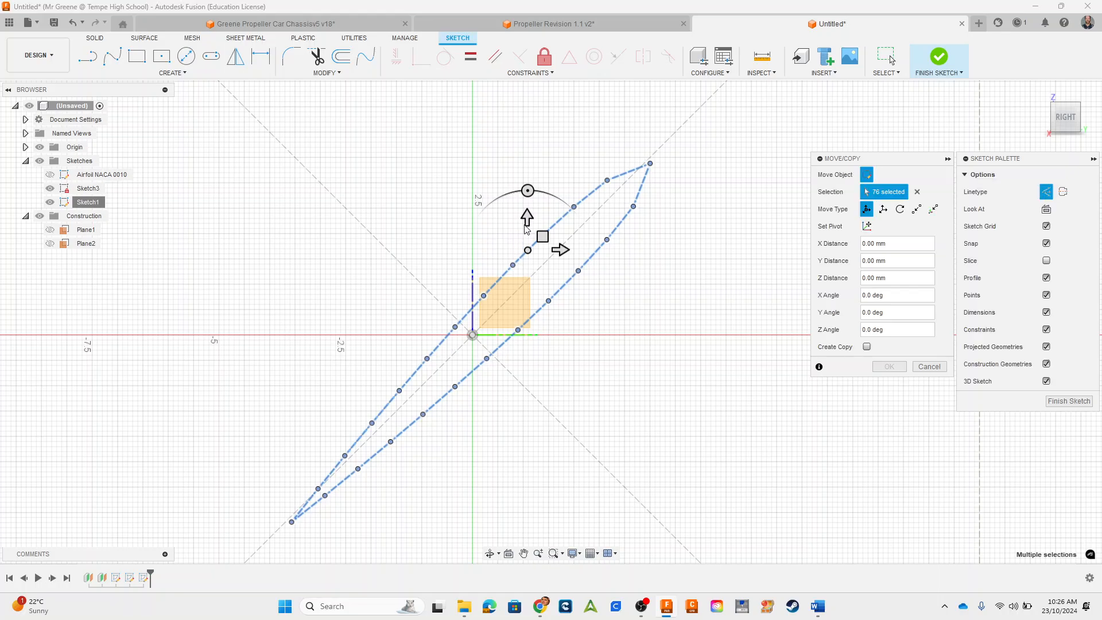
left_click_drag(542, 236, 536, 237)
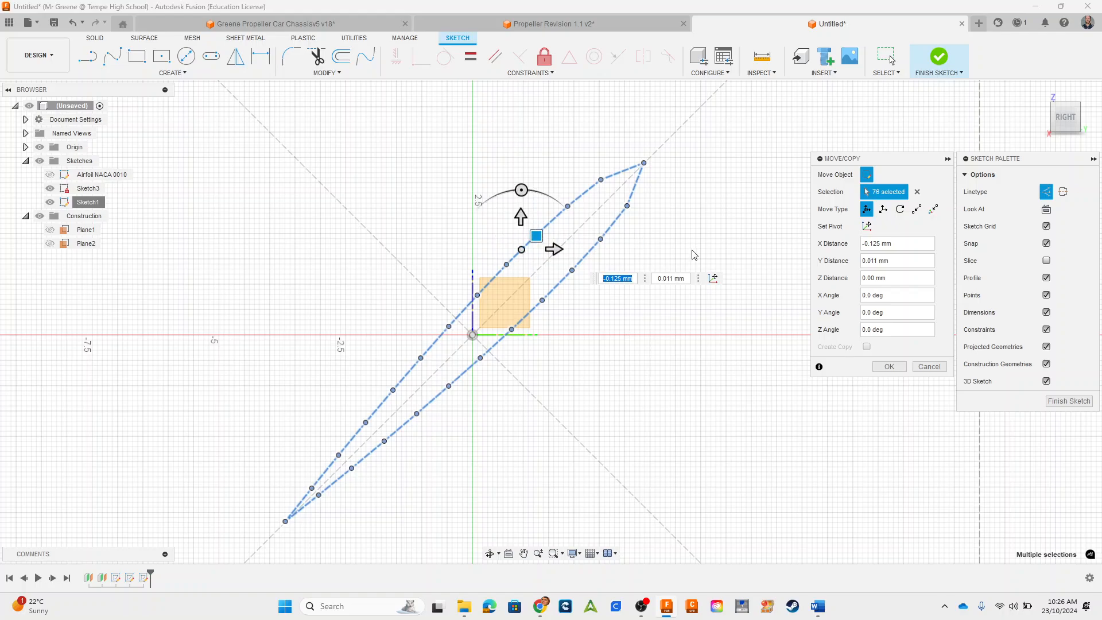
left_click(889, 366)
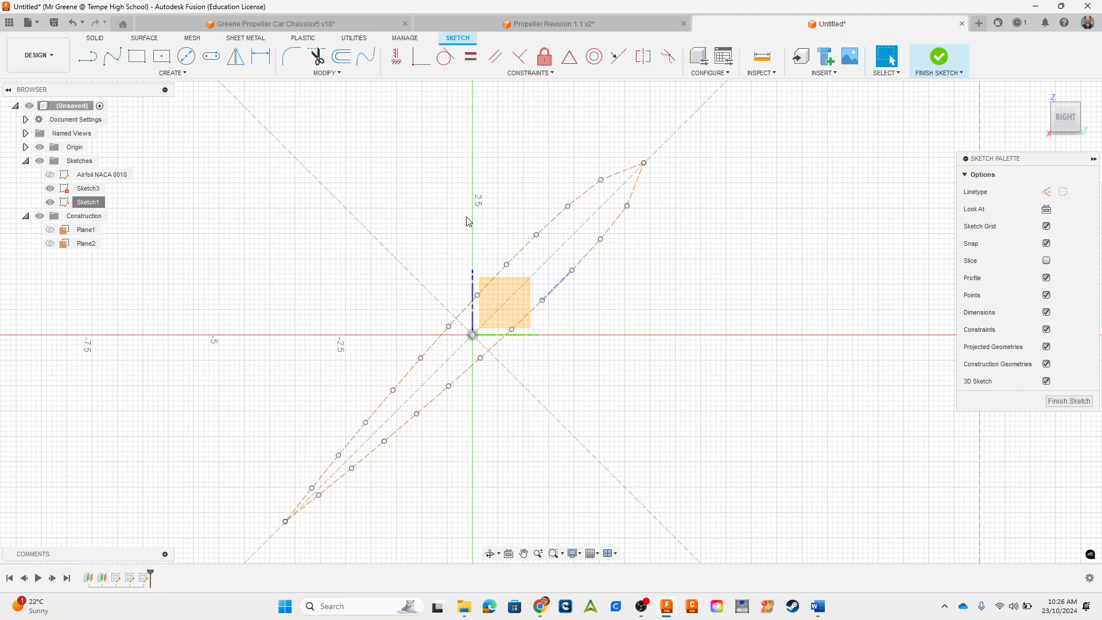
Step: Scale the whole airfoil outline about the origin with a scale factor of 2
mouse_move(217, 138)
left_mouse_down()
mouse_move(763, 559)
mouse_move(737, 529)
left_mouse_up()
scroll(738, 529, "down", 1)
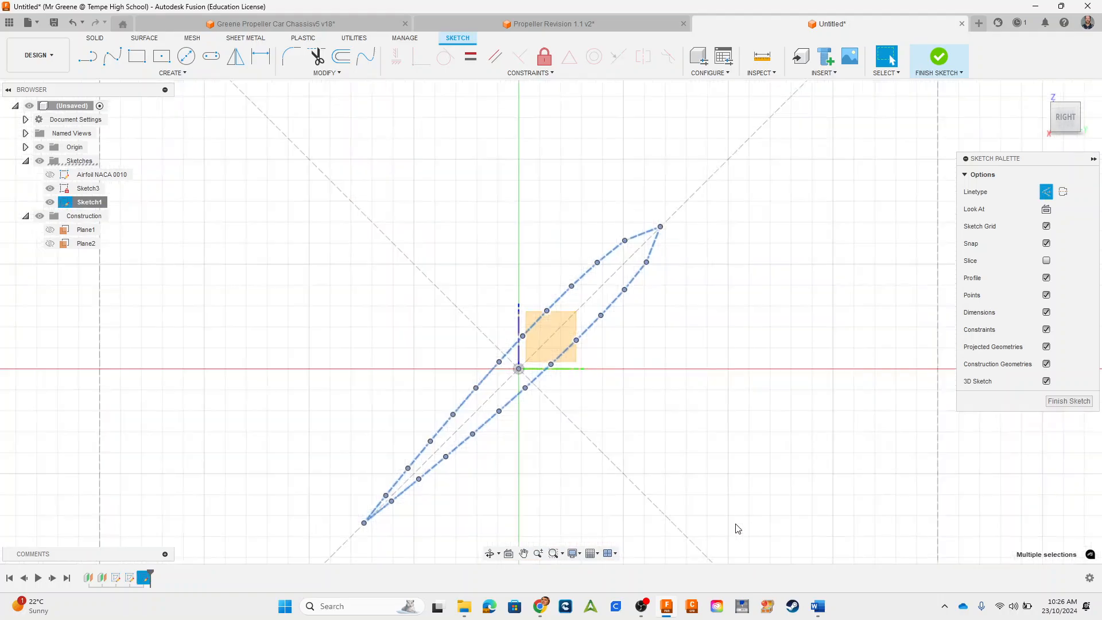
left_click(330, 73)
scroll(651, 384, "down", 2)
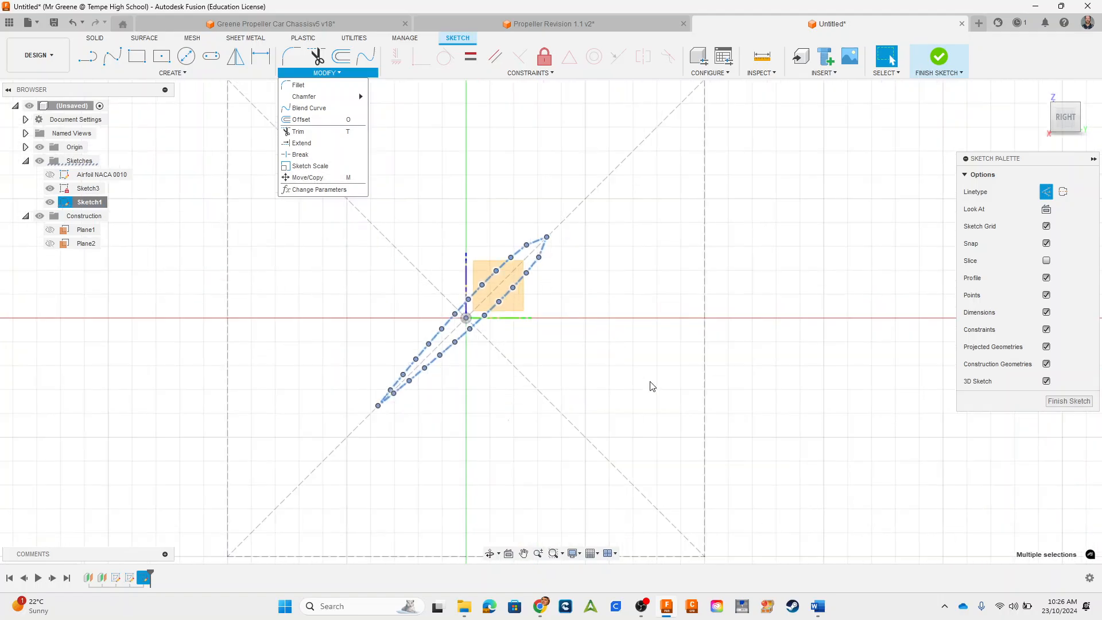
middle_click_drag(558, 326, 585, 359)
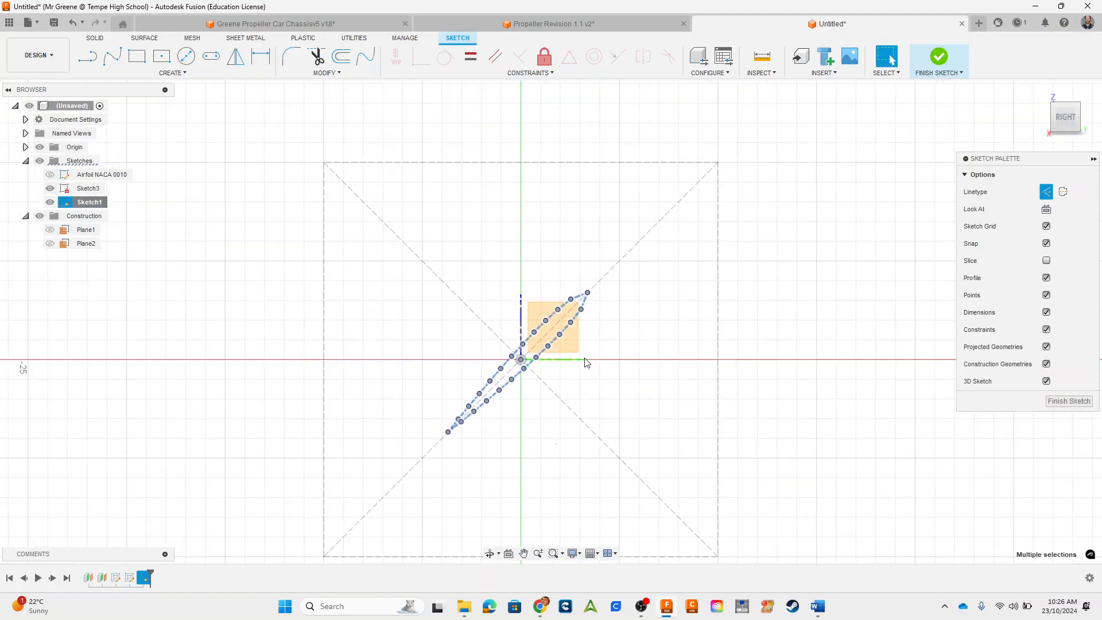
left_click(321, 73)
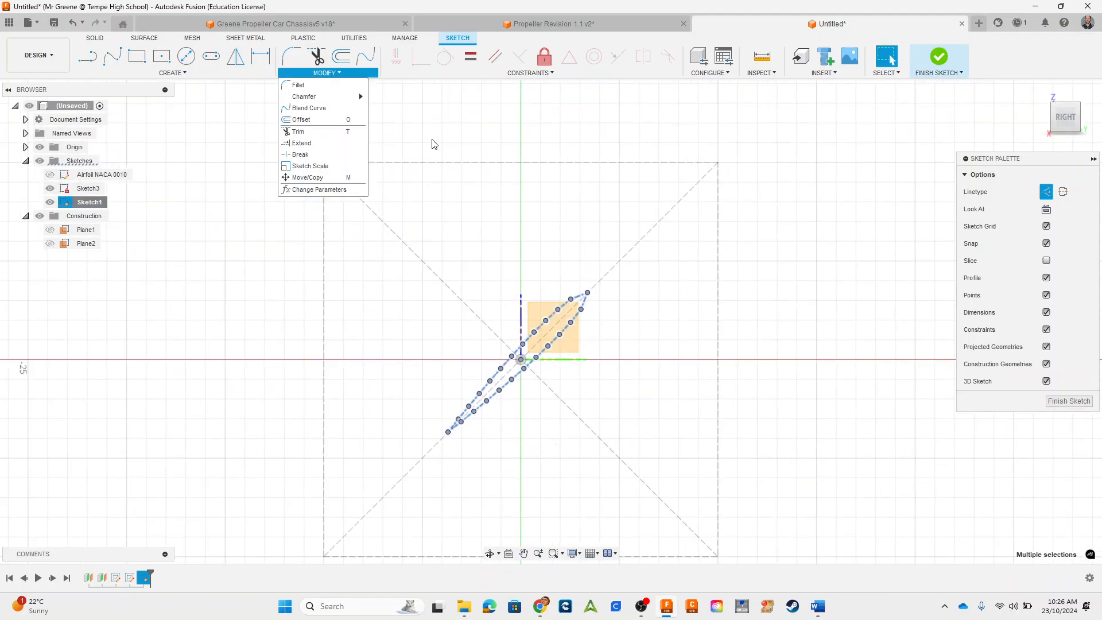
left_click(324, 167)
left_click(865, 194)
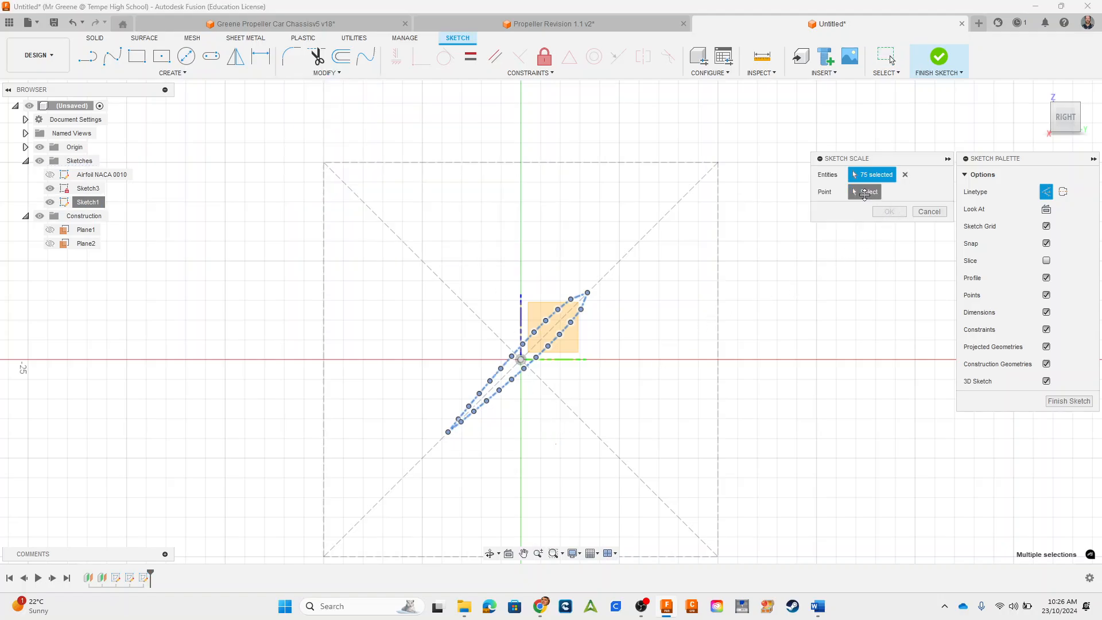
left_click(522, 359)
mouse_move(533, 359)
left_mouse_down()
mouse_move(686, 339)
mouse_move(884, 279)
mouse_move(739, 303)
left_mouse_up()
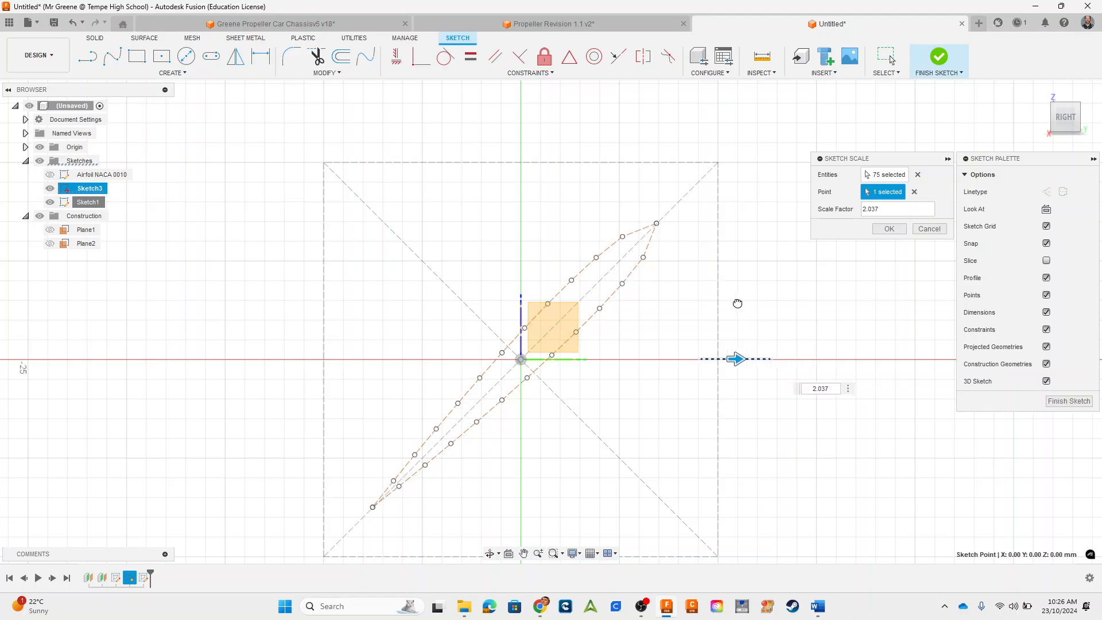
left_click_drag(736, 303, 736, 303)
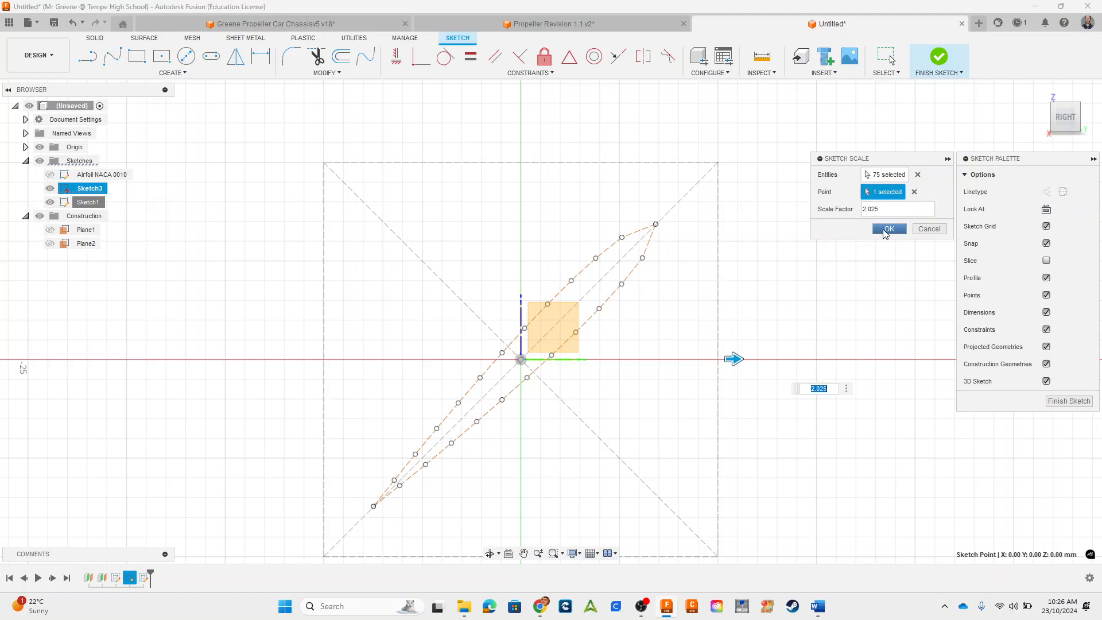
left_click(876, 210)
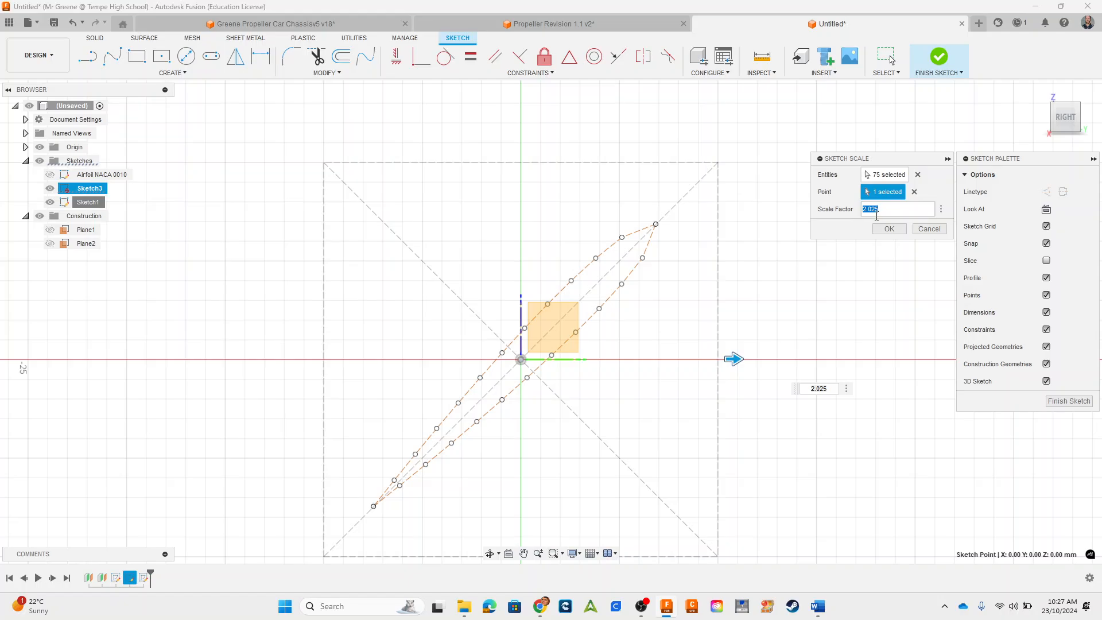
type("2")
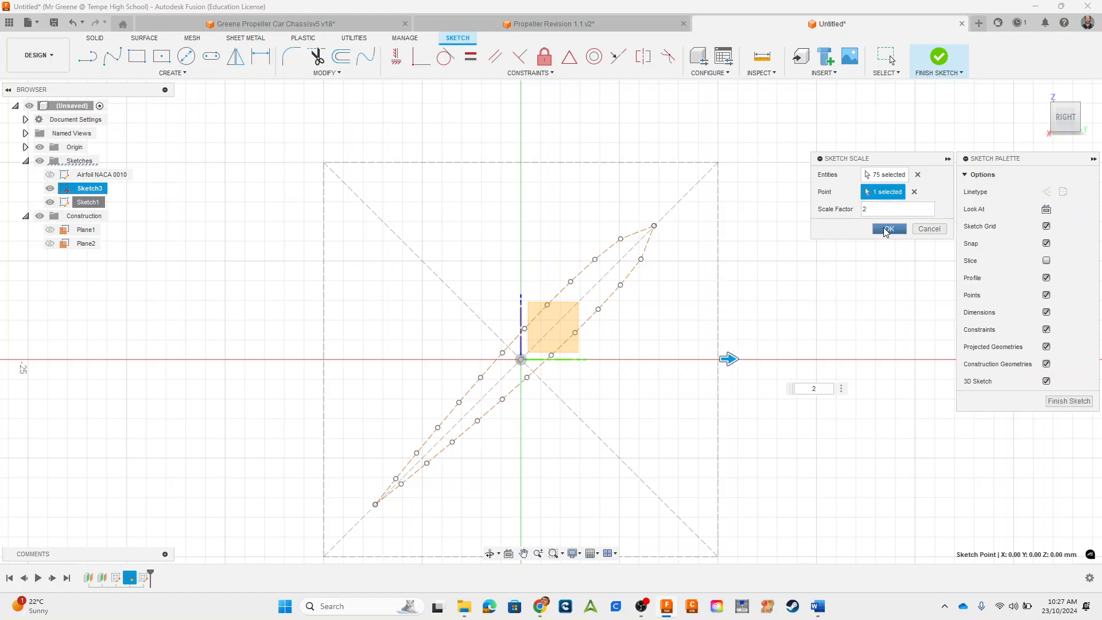
left_click(889, 230)
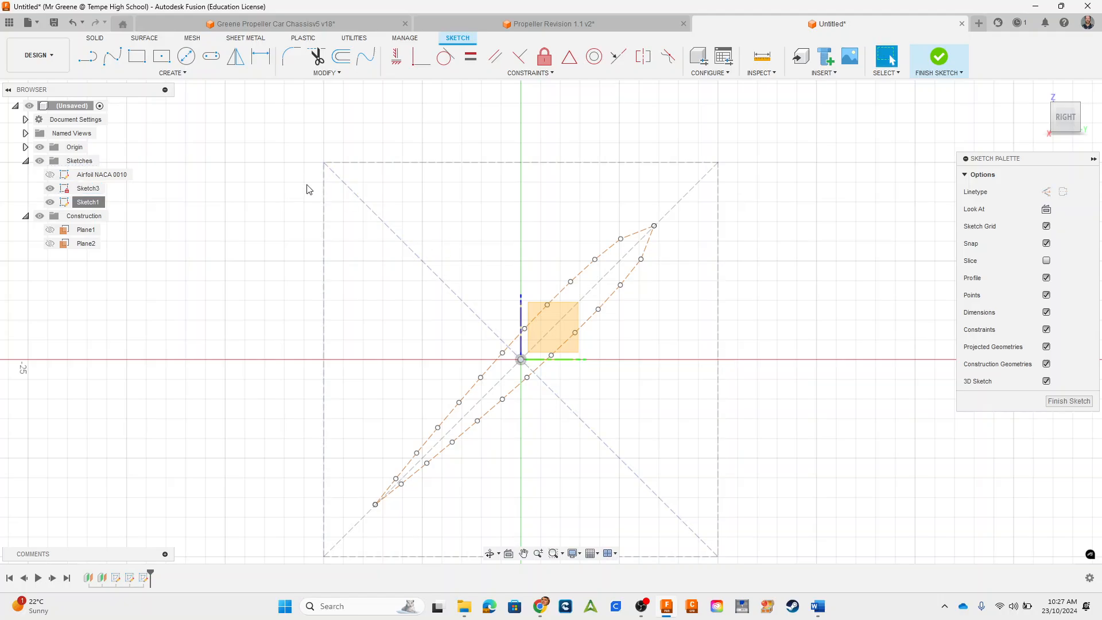
Step: Trace the airfoil with one closed fit point spline through all outline points, starting and ending at the lower sharp tip
left_click(116, 53)
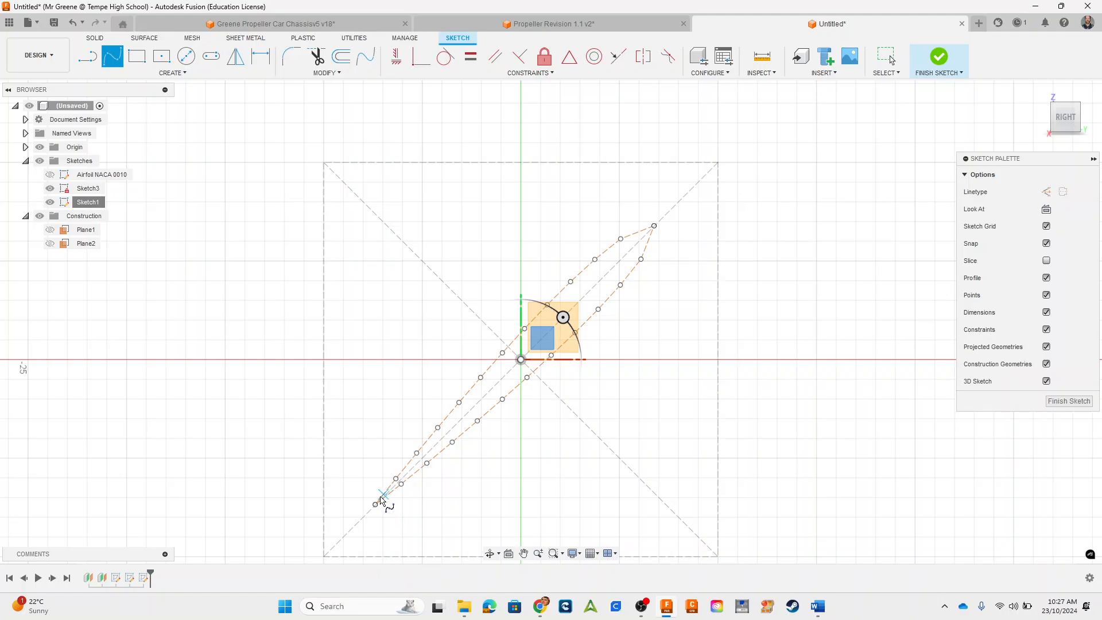
left_click(654, 228)
left_click(640, 260)
left_click(375, 505)
mouse_move(394, 485)
left_mouse_down()
mouse_move(544, 306)
mouse_move(652, 229)
left_mouse_up()
left_click(654, 226)
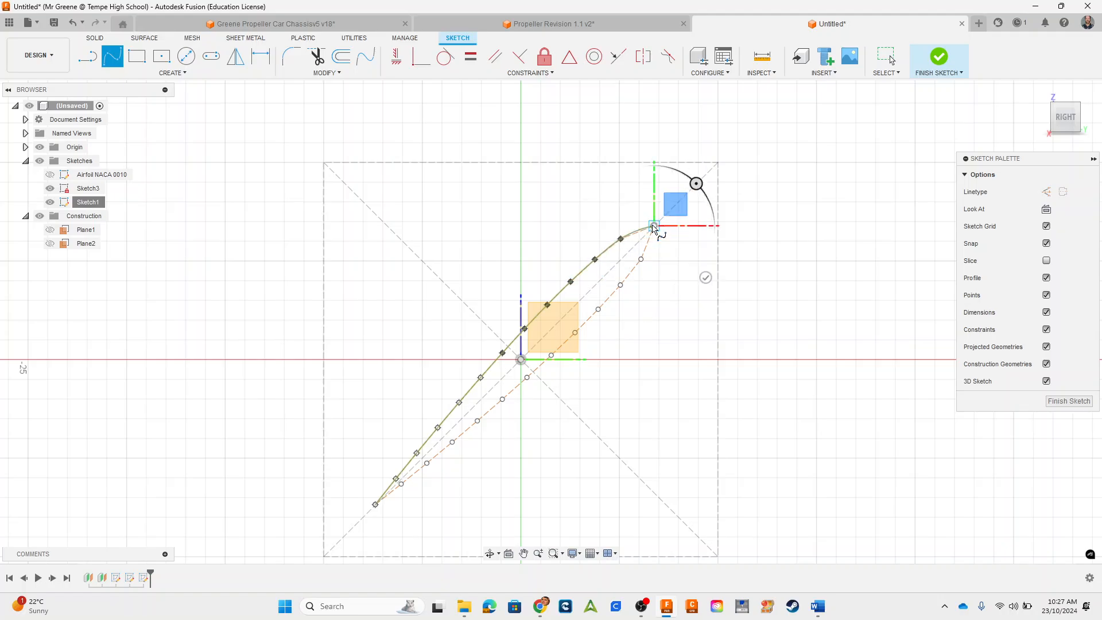
left_click(640, 259)
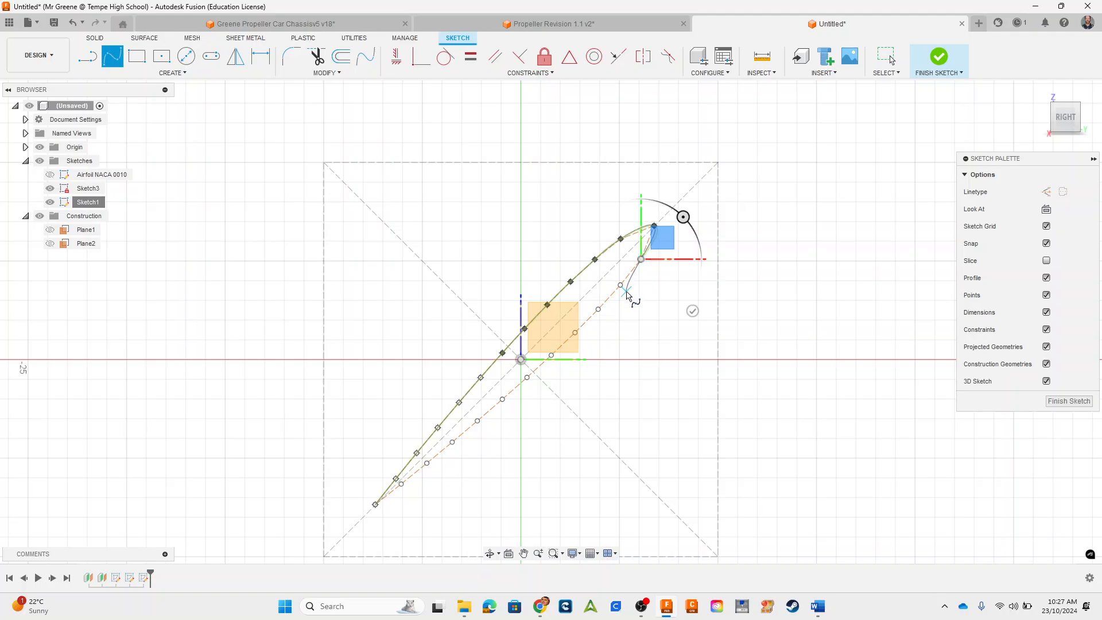
left_click(620, 285)
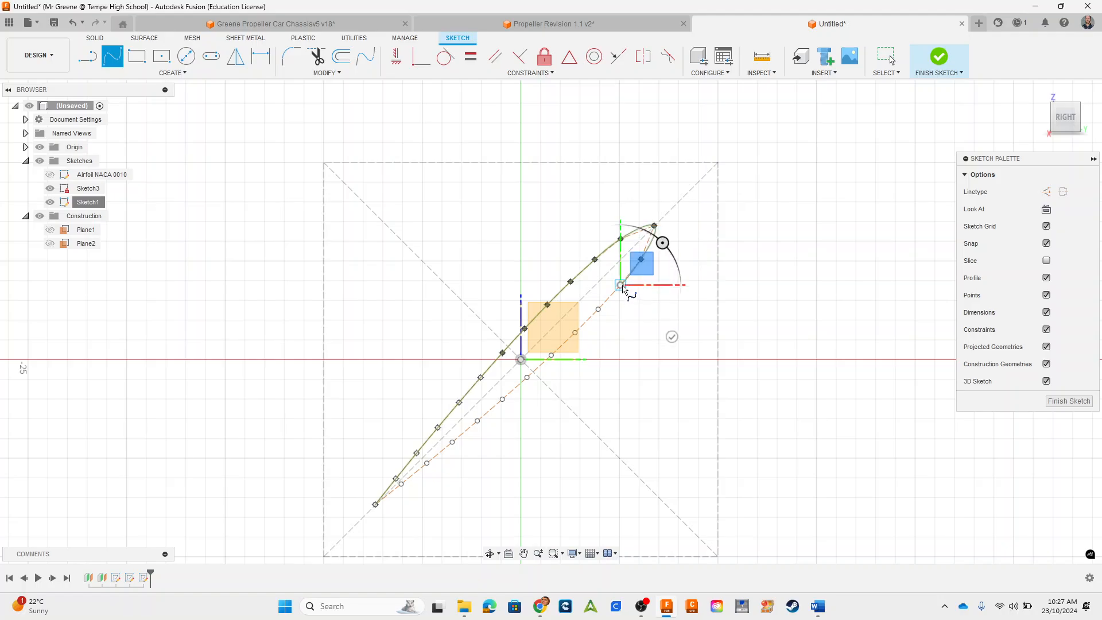
left_click(598, 309)
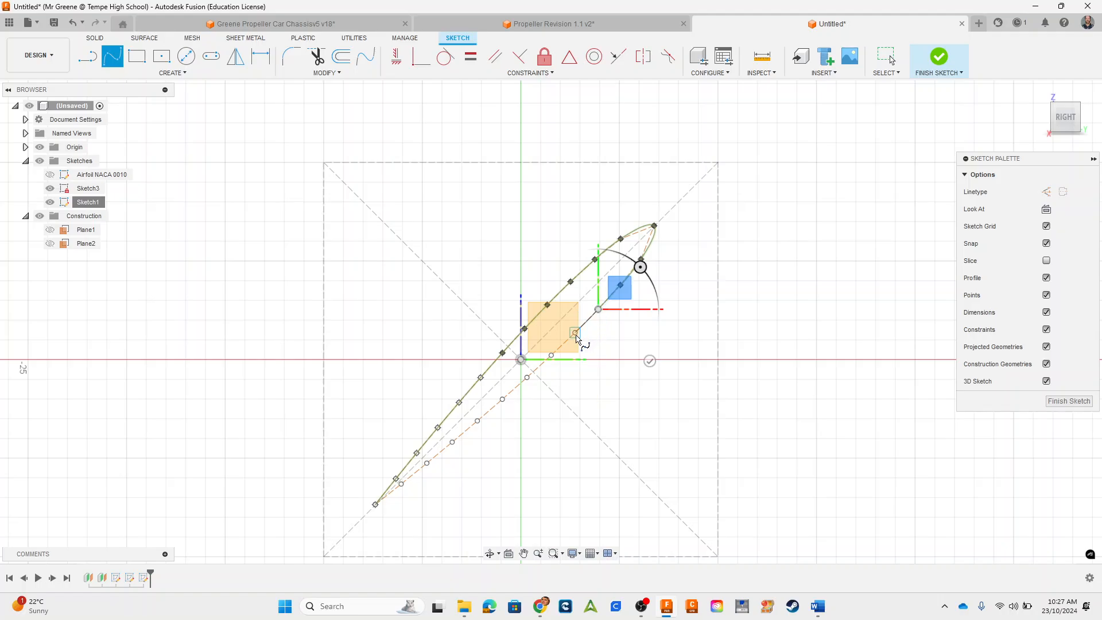
left_click(574, 332)
left_click(552, 356)
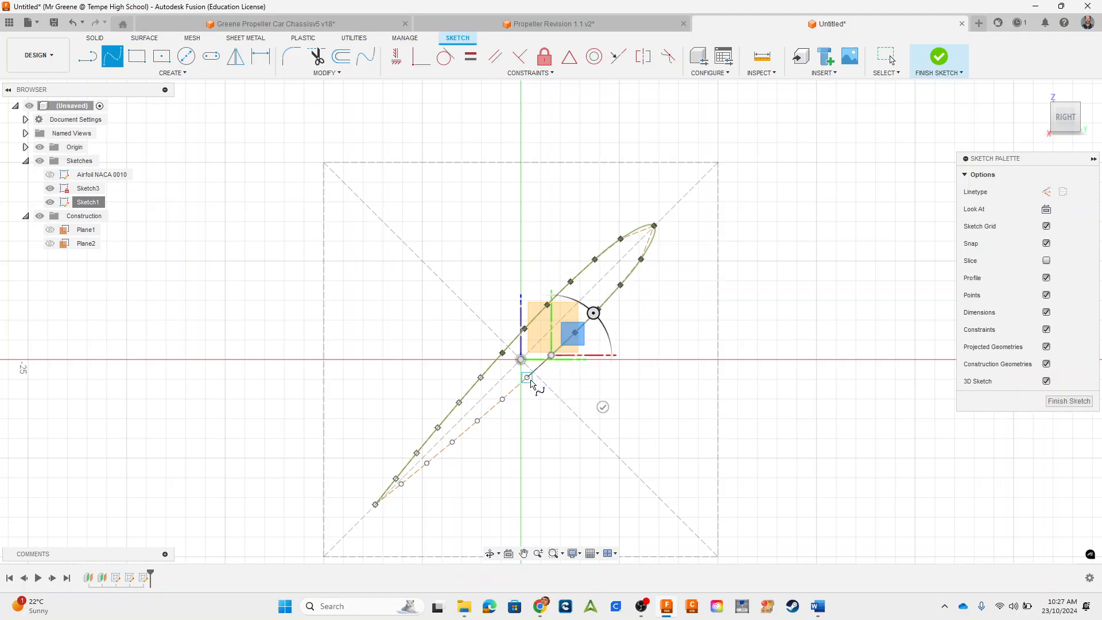
left_click(526, 377)
left_click(502, 399)
left_click(476, 420)
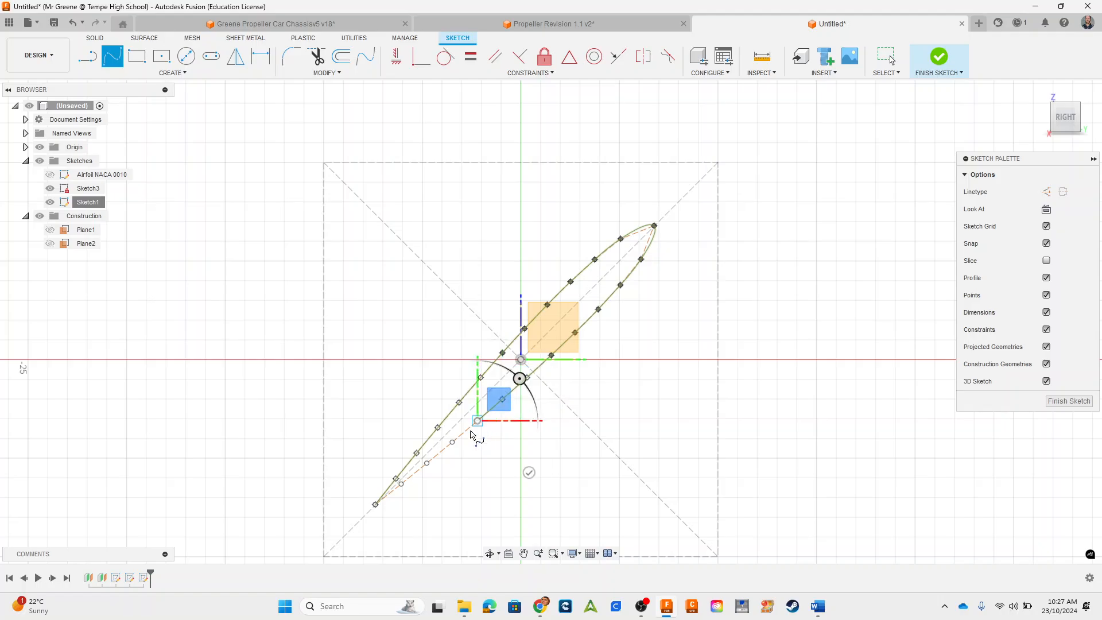
left_click(453, 442)
left_click(427, 462)
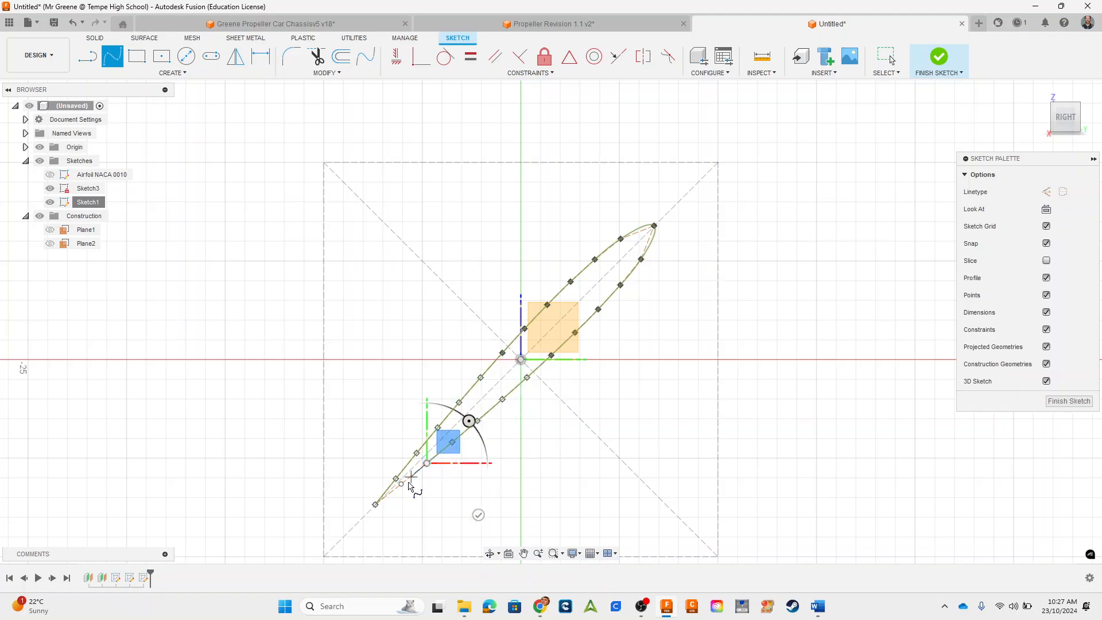
left_click(401, 484)
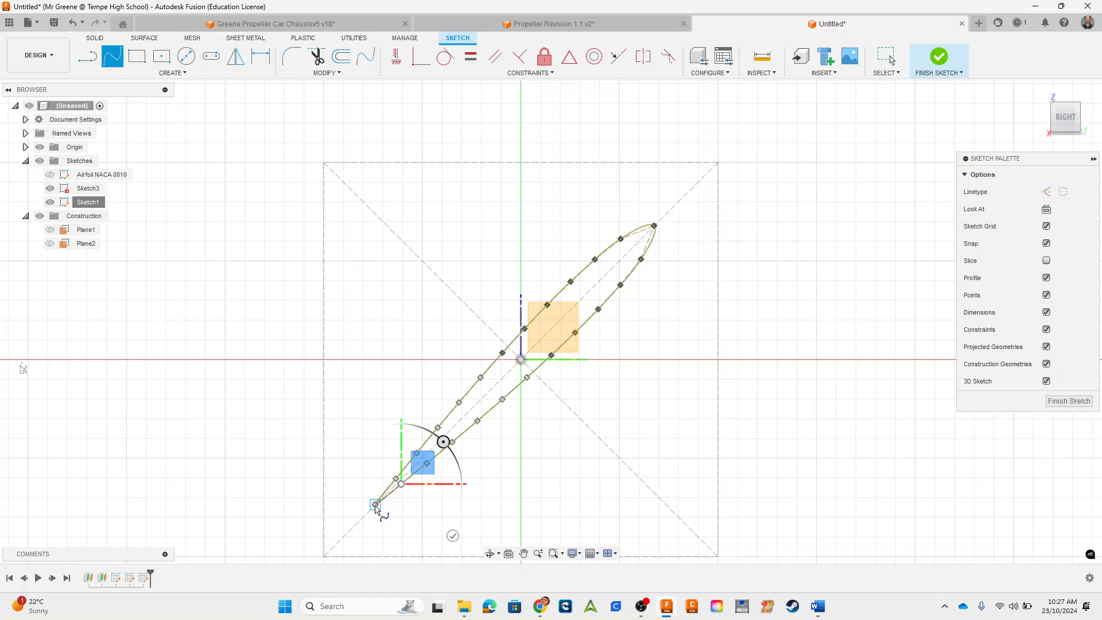
left_click(375, 504)
Step: Examine how the closed spline curves around the airfoil's lower sharp tip compared with the construction outline
scroll(380, 508, "down", 2)
scroll(384, 513, "up", 4)
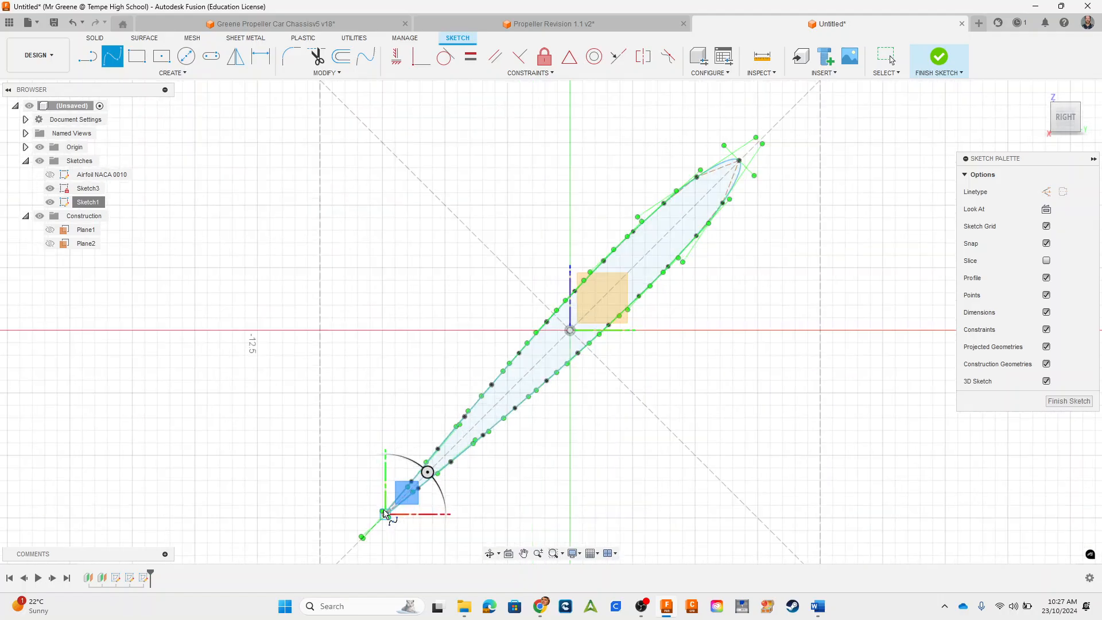
scroll(391, 509, "up", 10)
middle_click_drag(451, 437, 526, 231)
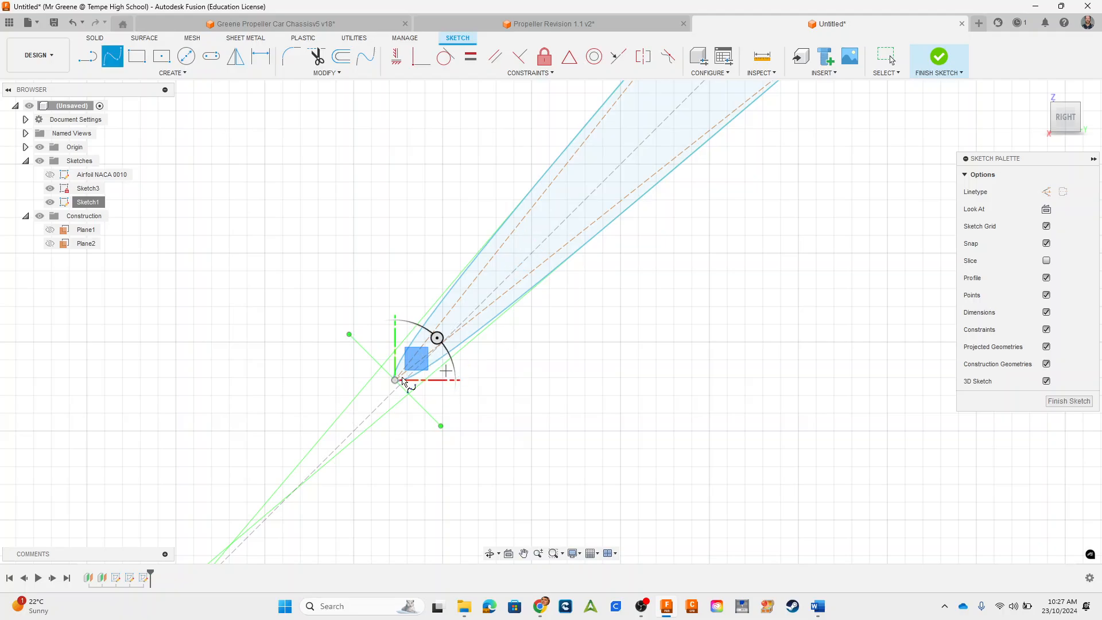
scroll(588, 246, "down", 2)
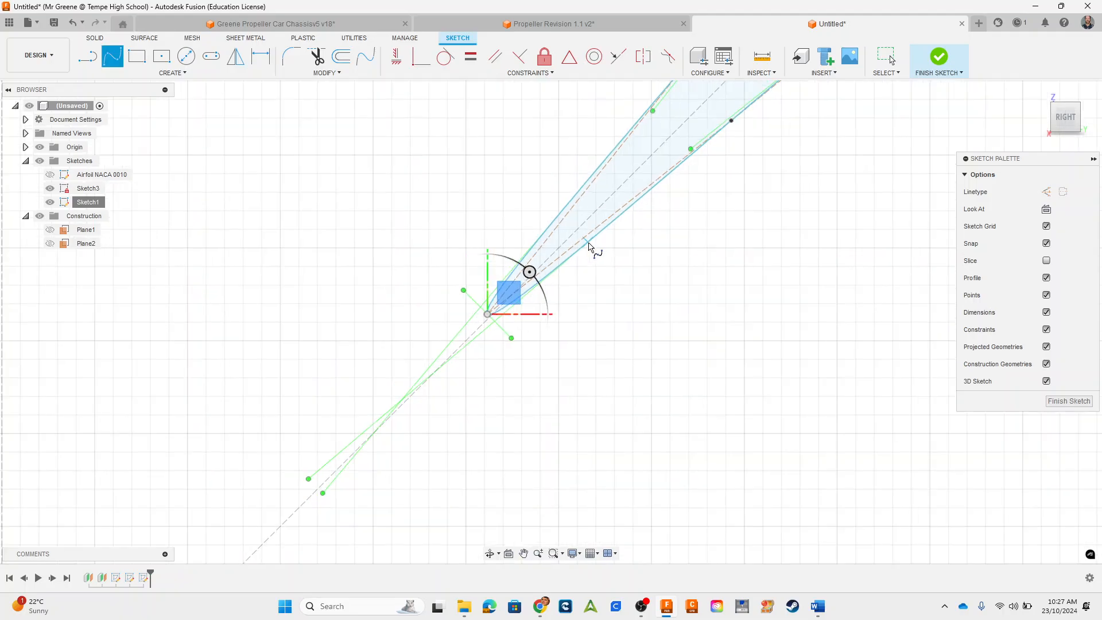
scroll(600, 240, "down", 2)
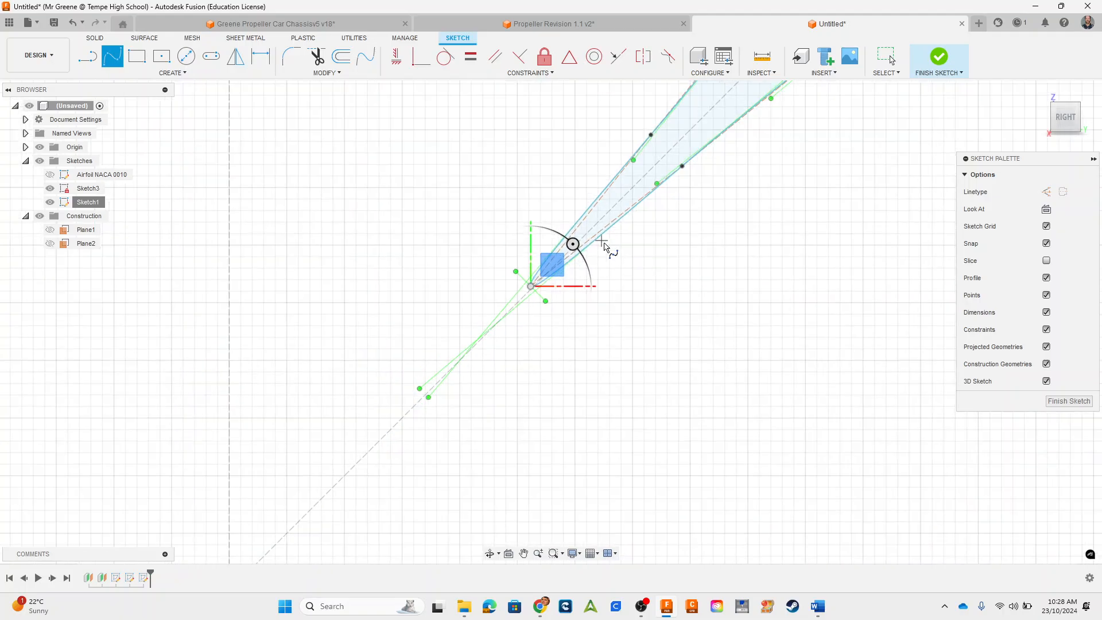
middle_click_drag(673, 301, 655, 364)
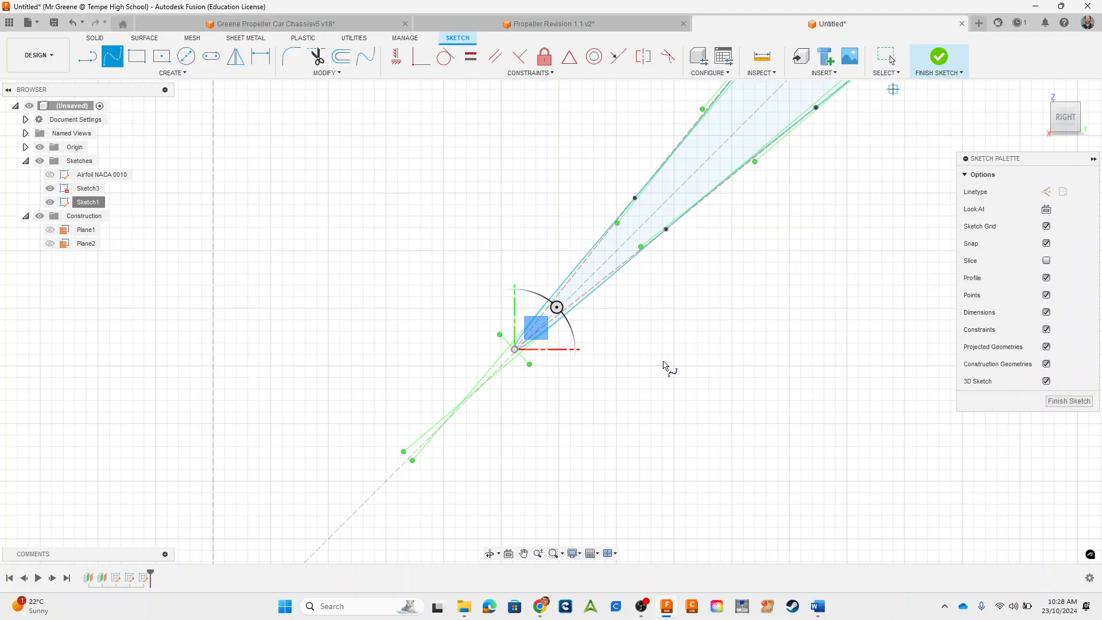
scroll(492, 396, "up", 2)
scroll(491, 334, "up", 2)
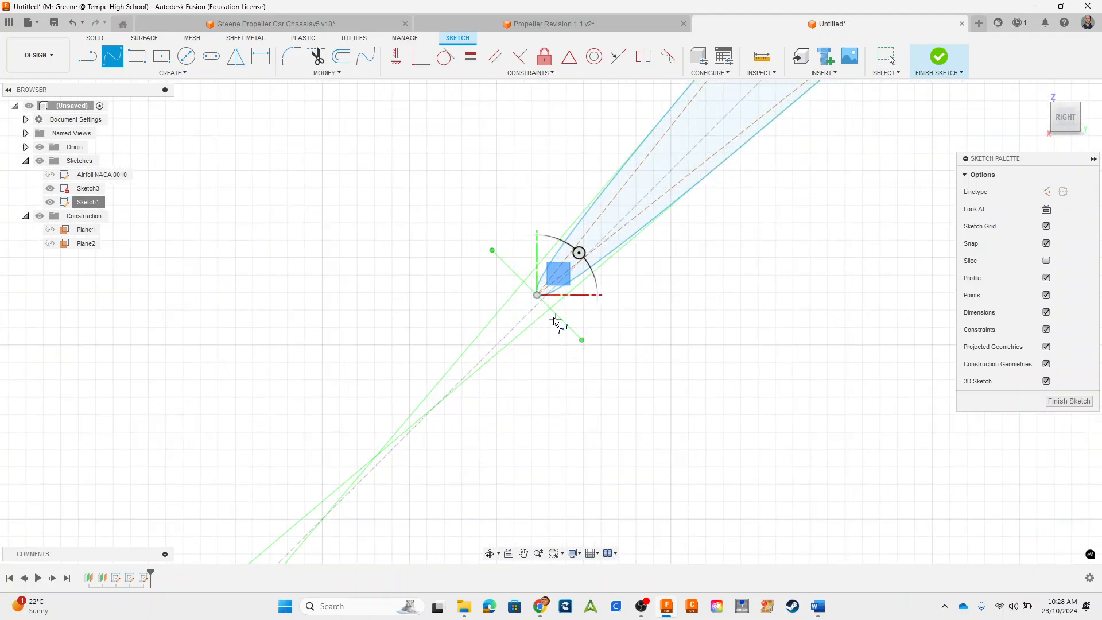
Step: Shorten the closed spline's tangent handle at the airfoil's lower tip so the curve follows the sharp point
scroll(557, 317, "up", 2)
key("Escape")
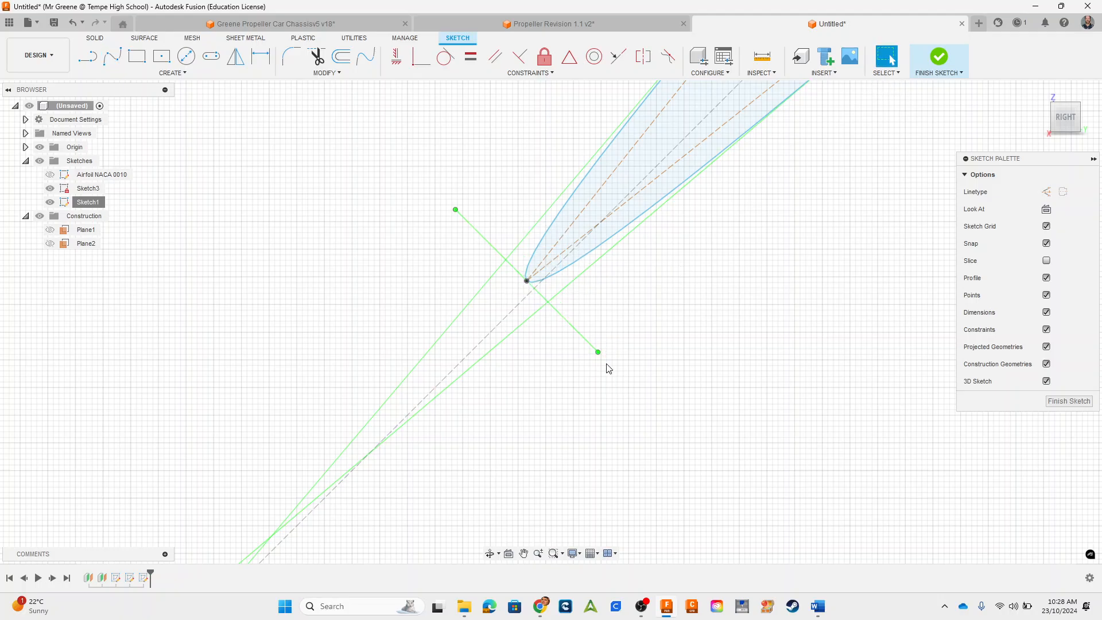
mouse_move(598, 353)
left_mouse_down()
mouse_move(531, 284)
mouse_move(558, 306)
left_mouse_up()
scroll(648, 416, "down", 5)
middle_click_drag(773, 372, 674, 439)
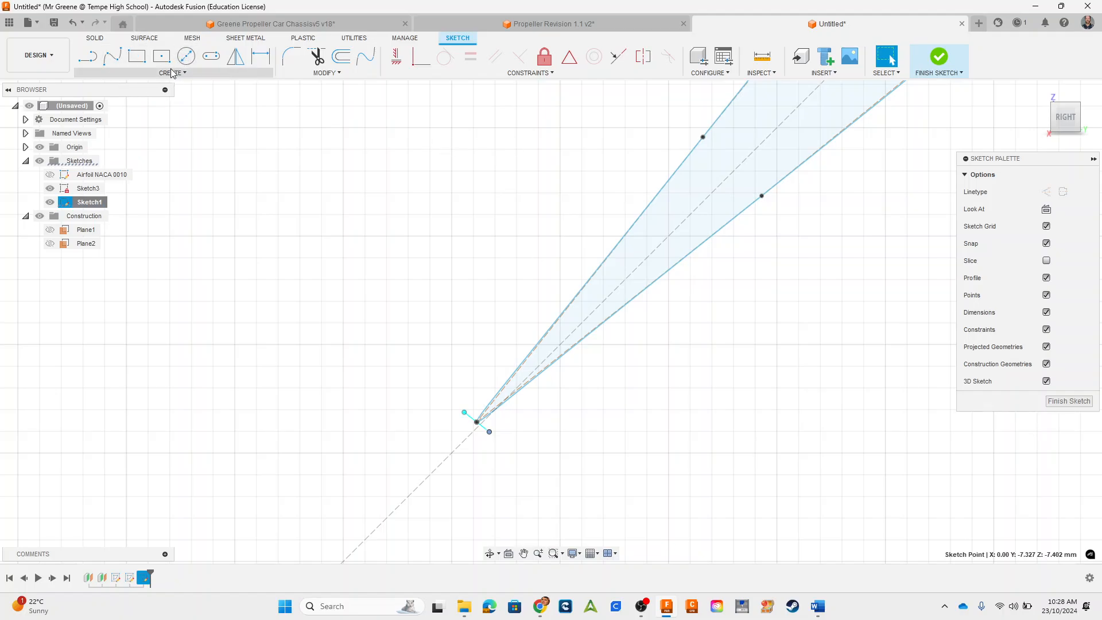
Step: Draw a straight line across the airfoil just above its lower tip, at right angles to the rectangle's diagonal
key("l")
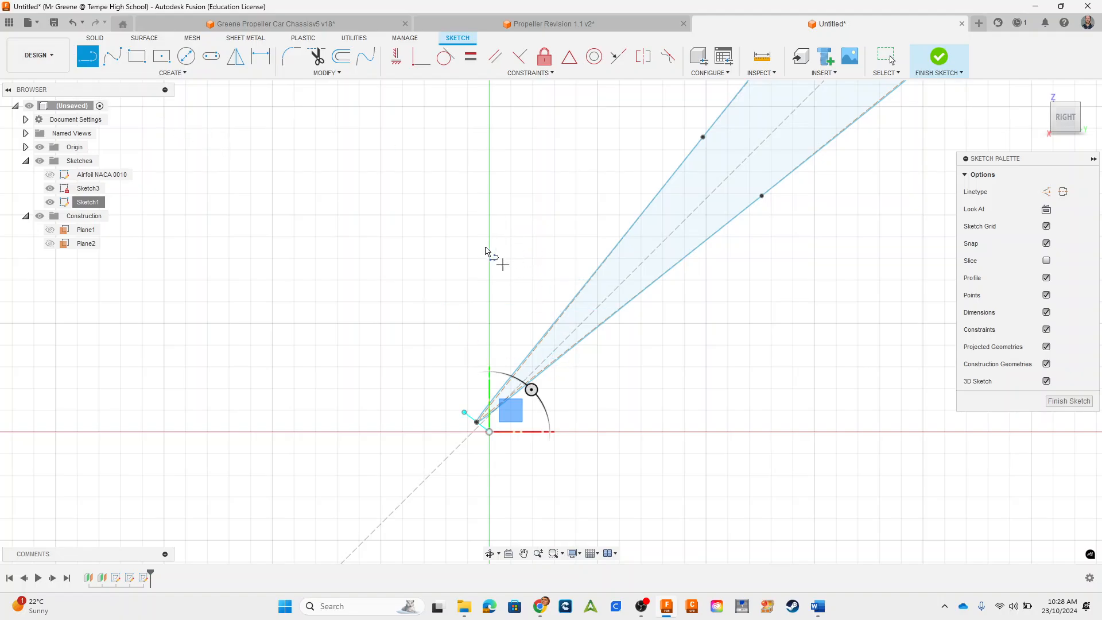
left_click(489, 215)
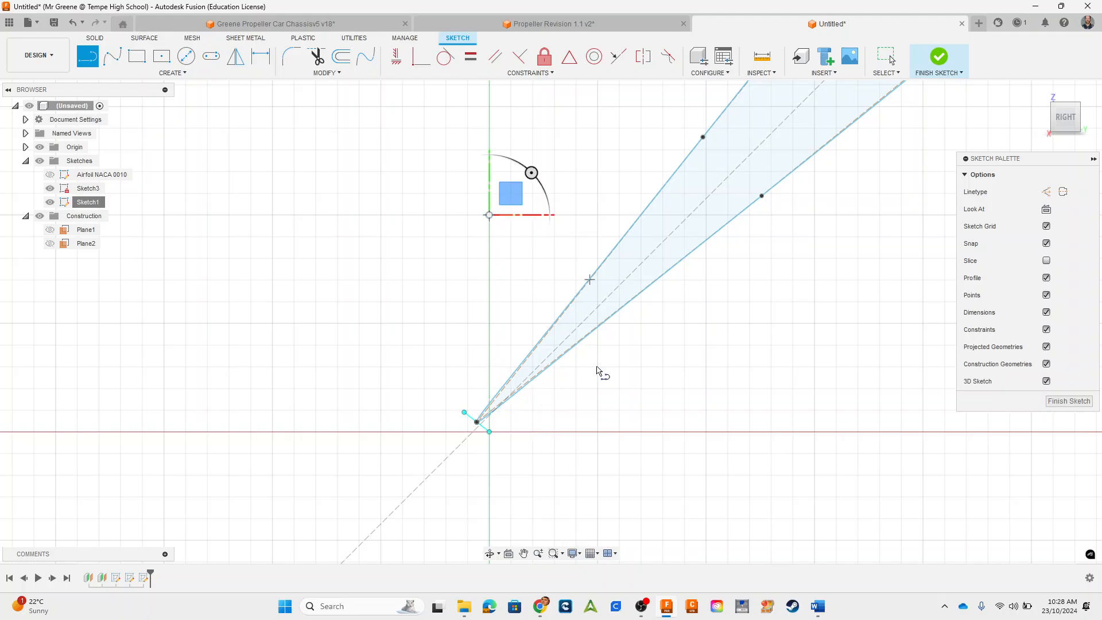
left_click(706, 432)
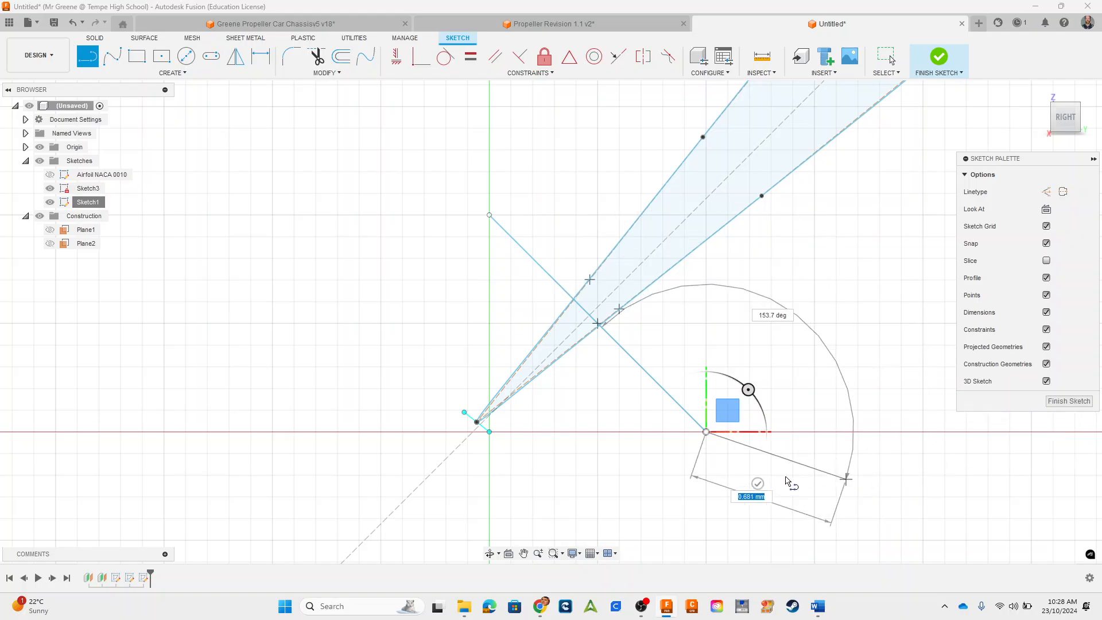
left_click(757, 482)
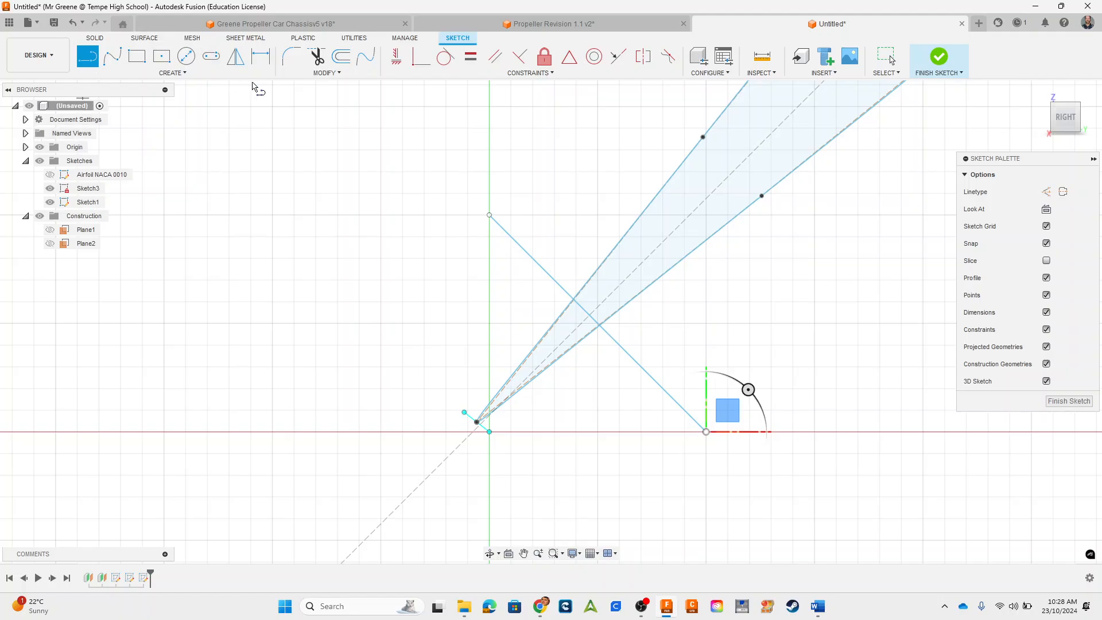
Step: Trim off the spline's sharp tip below the crossing line, and trim away all pieces of the line itself
left_click(316, 55)
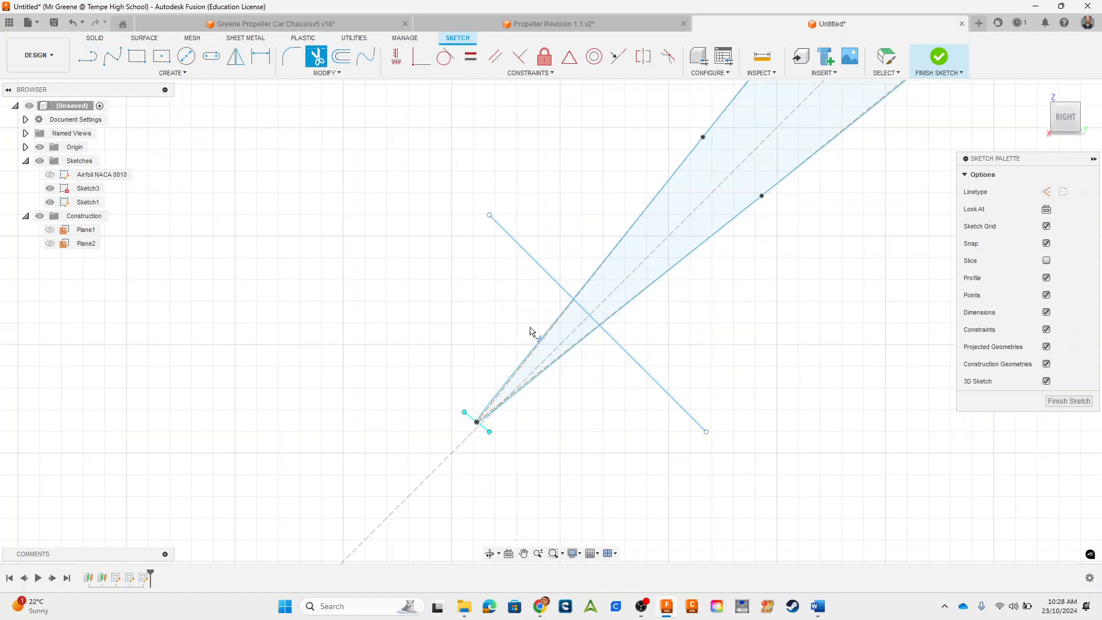
left_click_drag(534, 333, 568, 360)
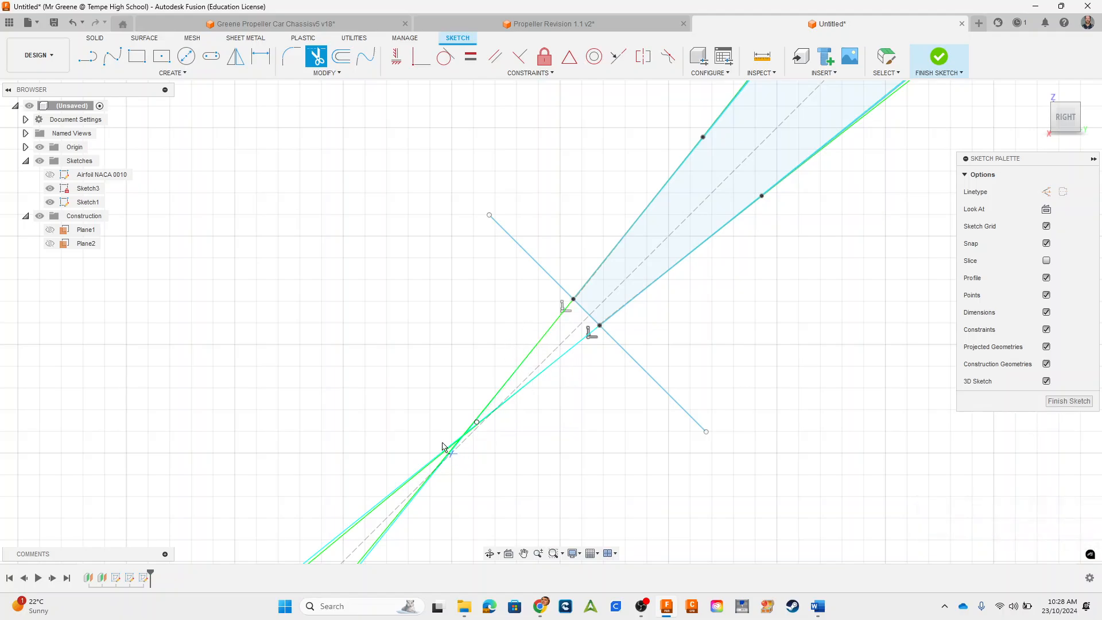
left_click(652, 374)
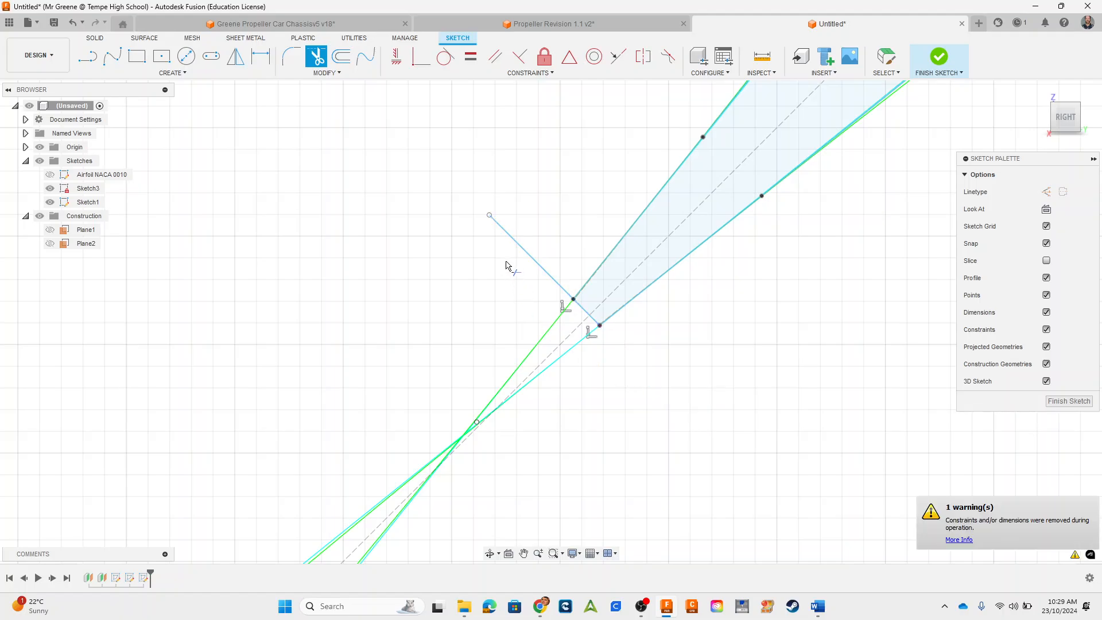
left_click(523, 253)
left_click(583, 312)
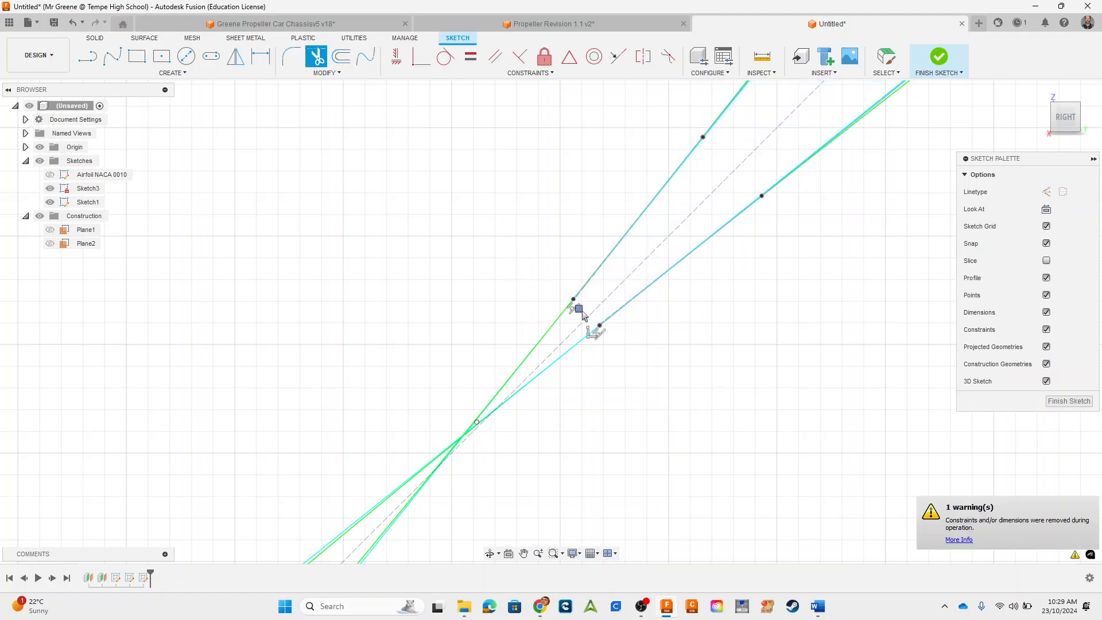
Step: Close the airfoil's cut lower end with a tangent arc joining the two open spline ends
scroll(773, 413, "down", 3)
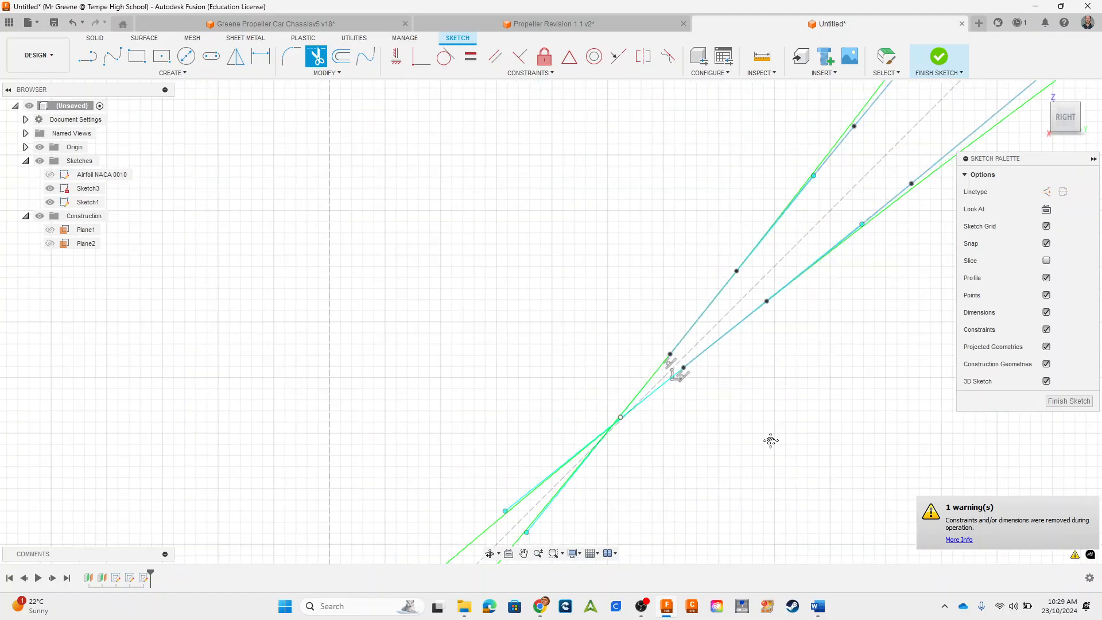
middle_click_drag(770, 440, 589, 479)
scroll(589, 479, "down", 3)
middle_click_drag(684, 493, 578, 496)
mouse_move(594, 434)
middle_mouse_down()
mouse_move(749, 352)
mouse_move(782, 323)
middle_mouse_up()
scroll(631, 349, "up", 5)
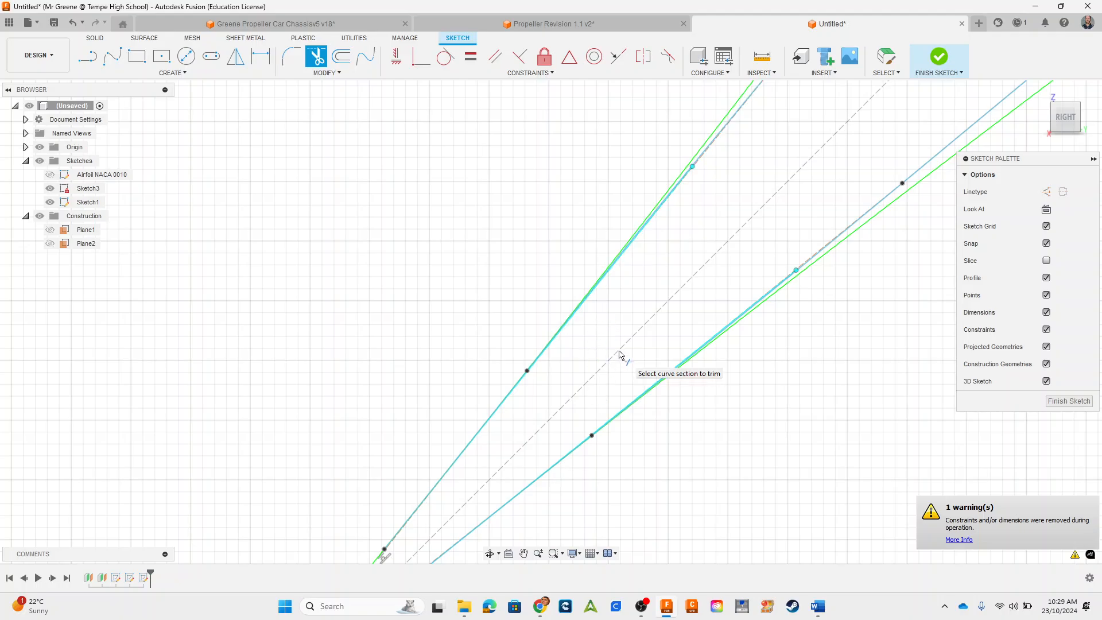
middle_click_drag(421, 323, 411, 36)
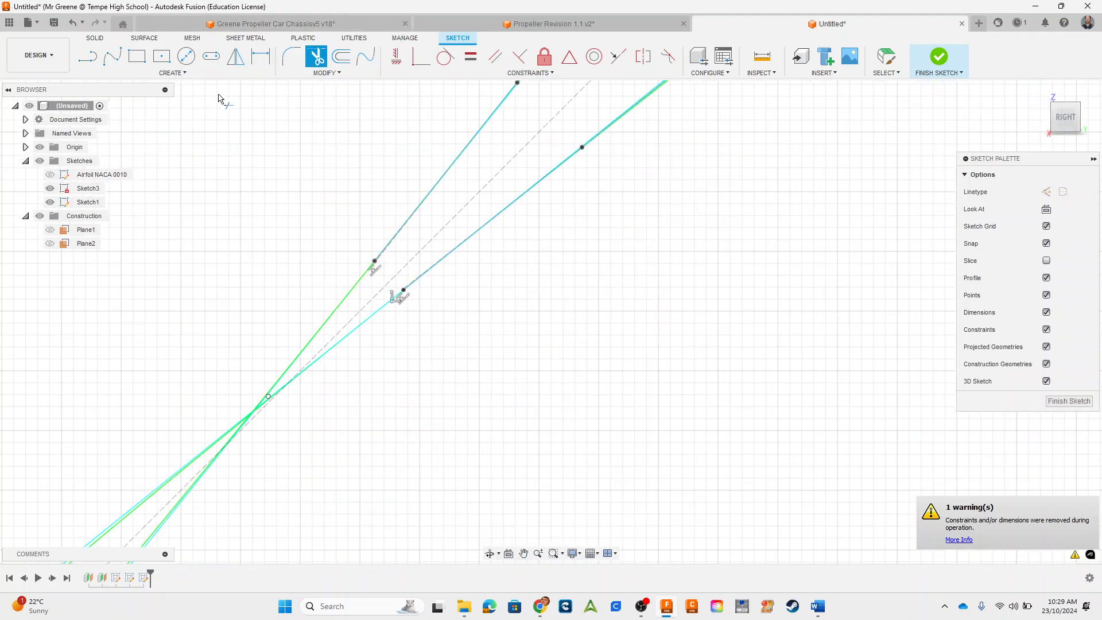
left_click(173, 72)
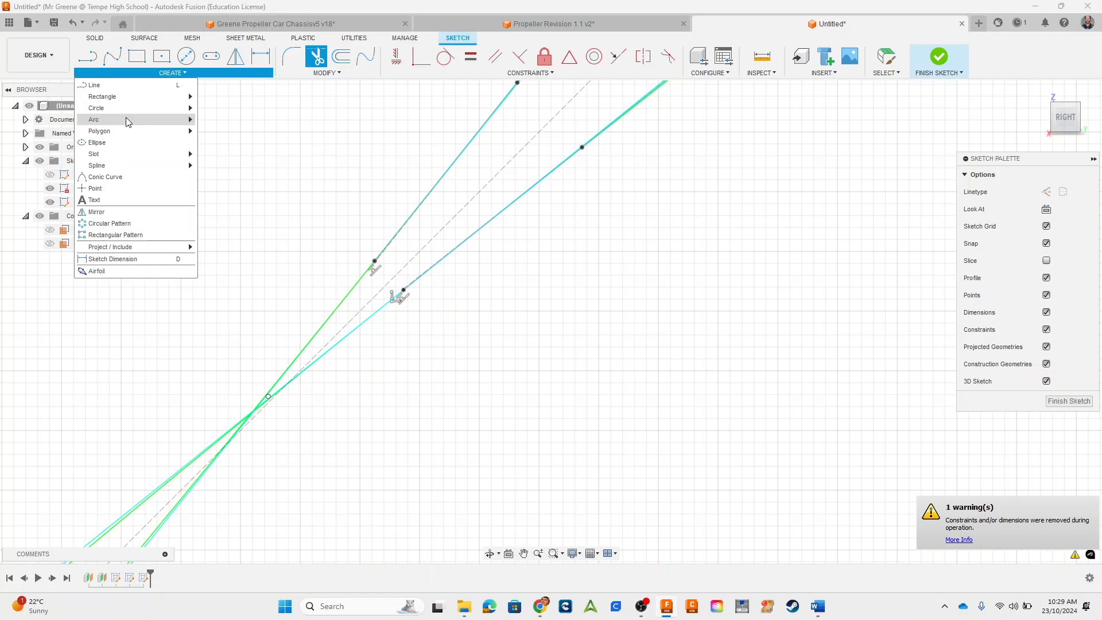
mouse_move(130, 120)
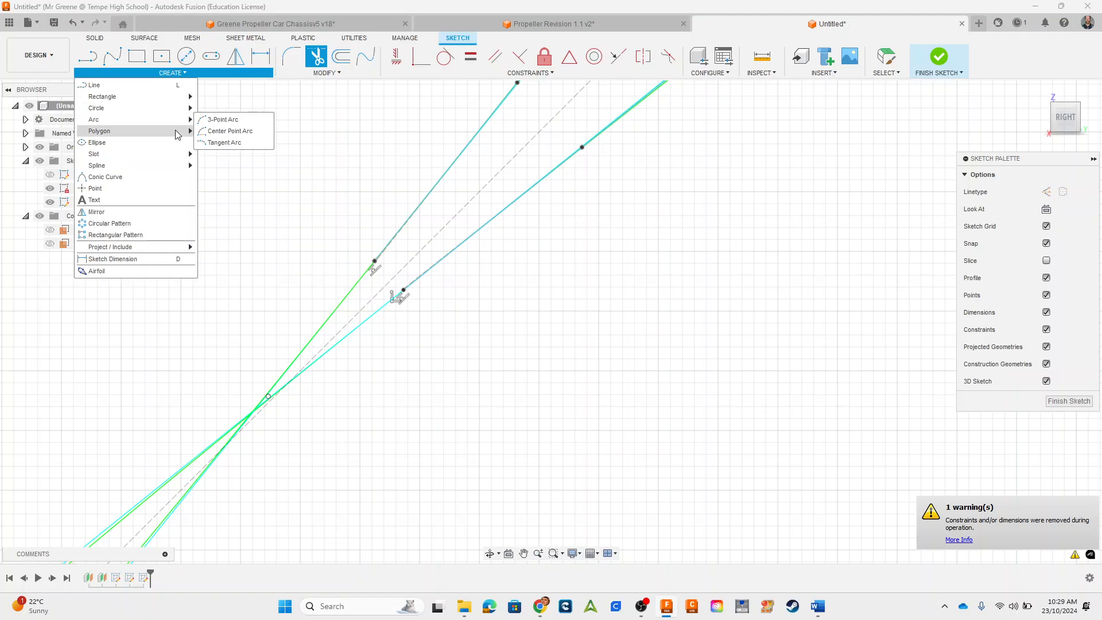
left_click(224, 142)
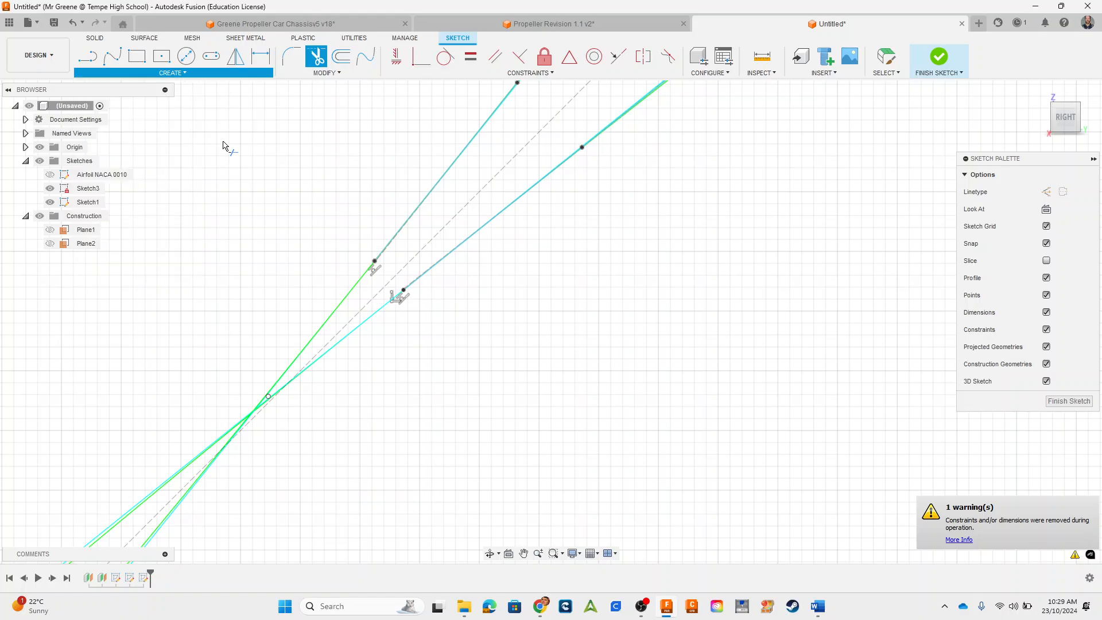
scroll(361, 267, "up", 3)
scroll(383, 255, "up", 2)
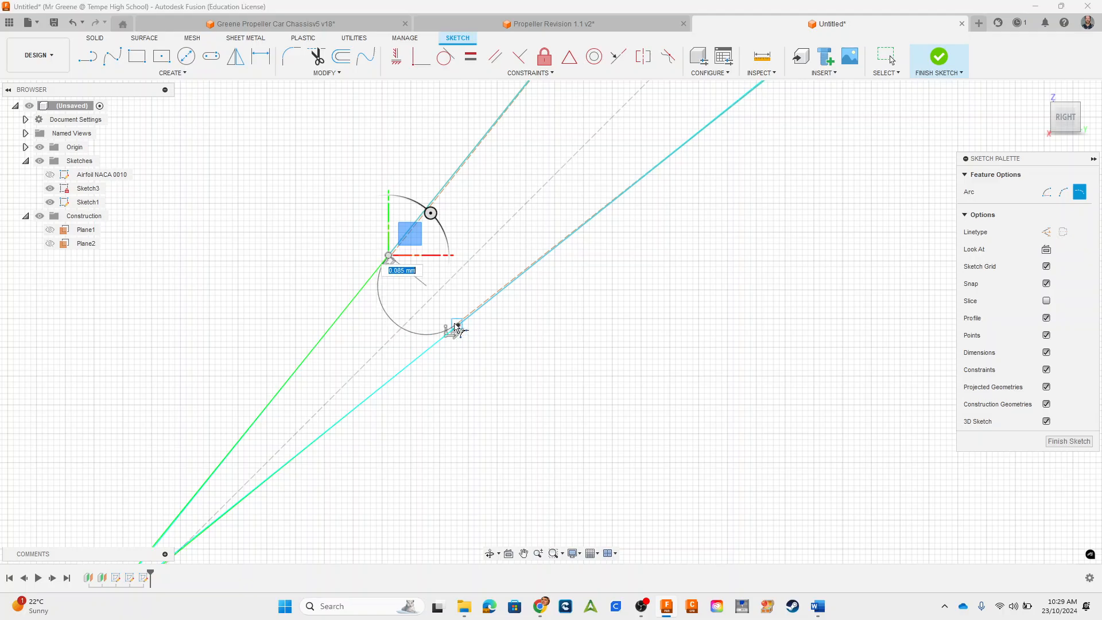
scroll(458, 328, "up", 4)
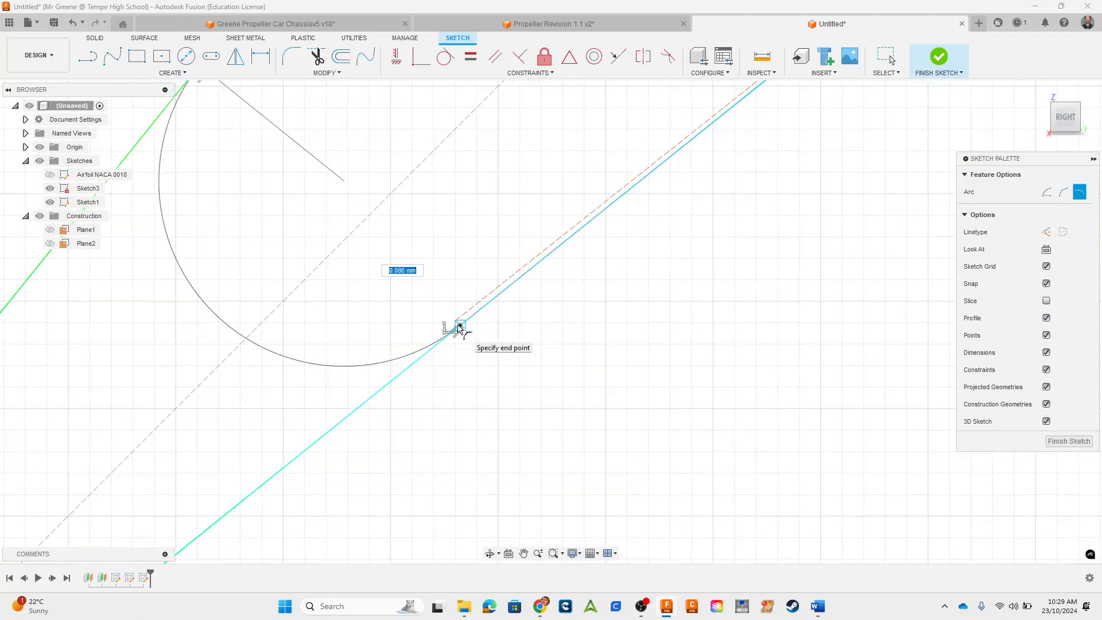
scroll(459, 328, "up", 2)
left_click(462, 327)
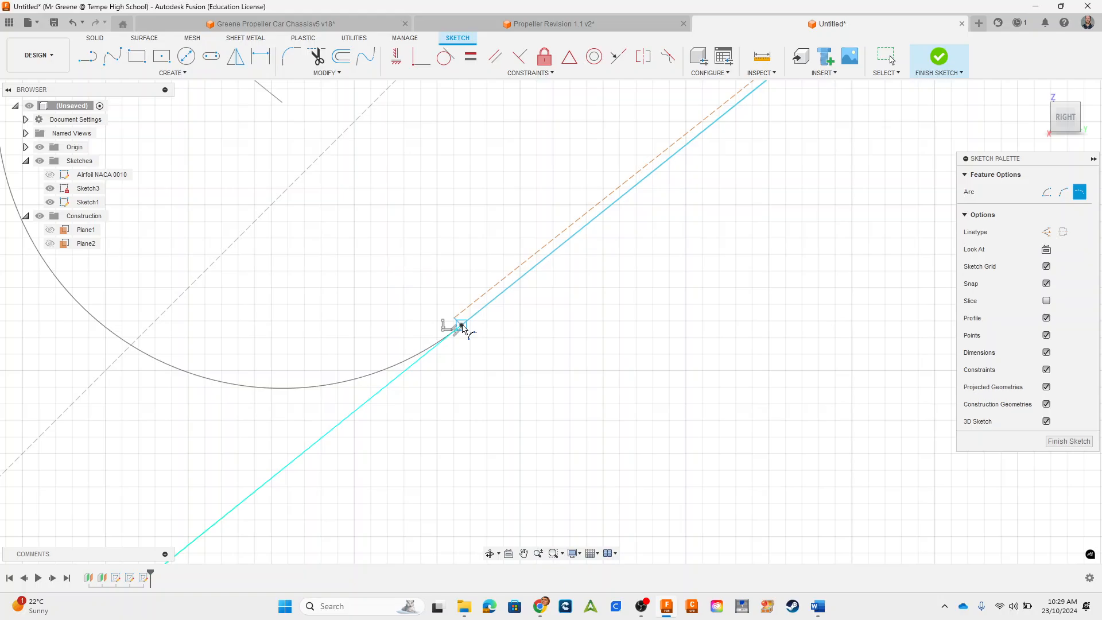
Step: Examine the rounded lower end, its arc-to-spline joints and the whole closed airfoil profile within the construction rectangle
scroll(472, 345, "down", 6)
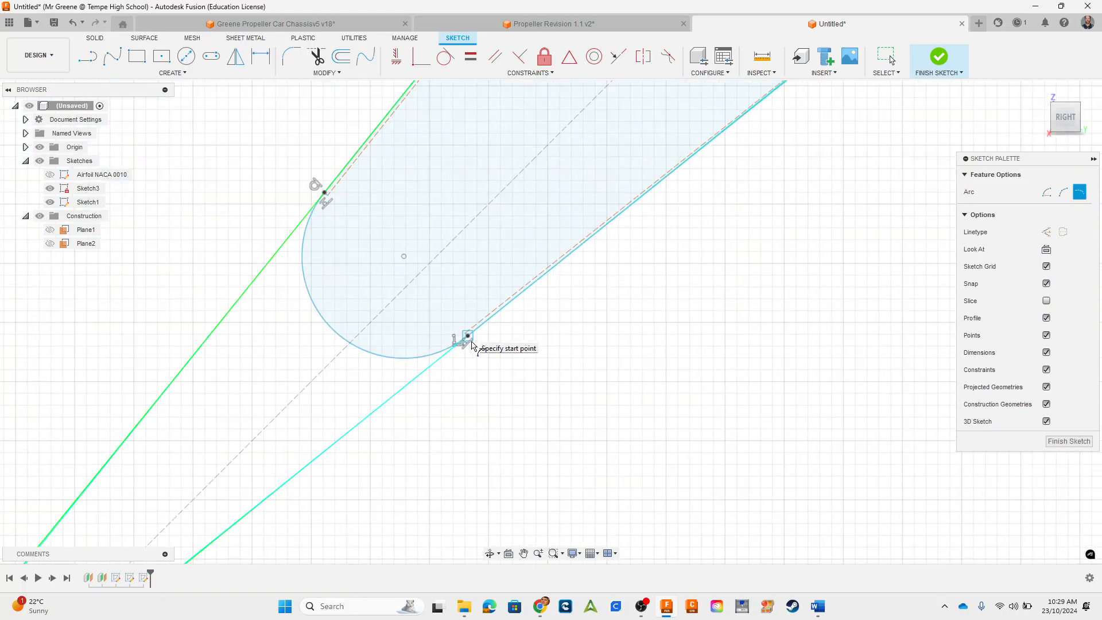
scroll(484, 322, "down", 2)
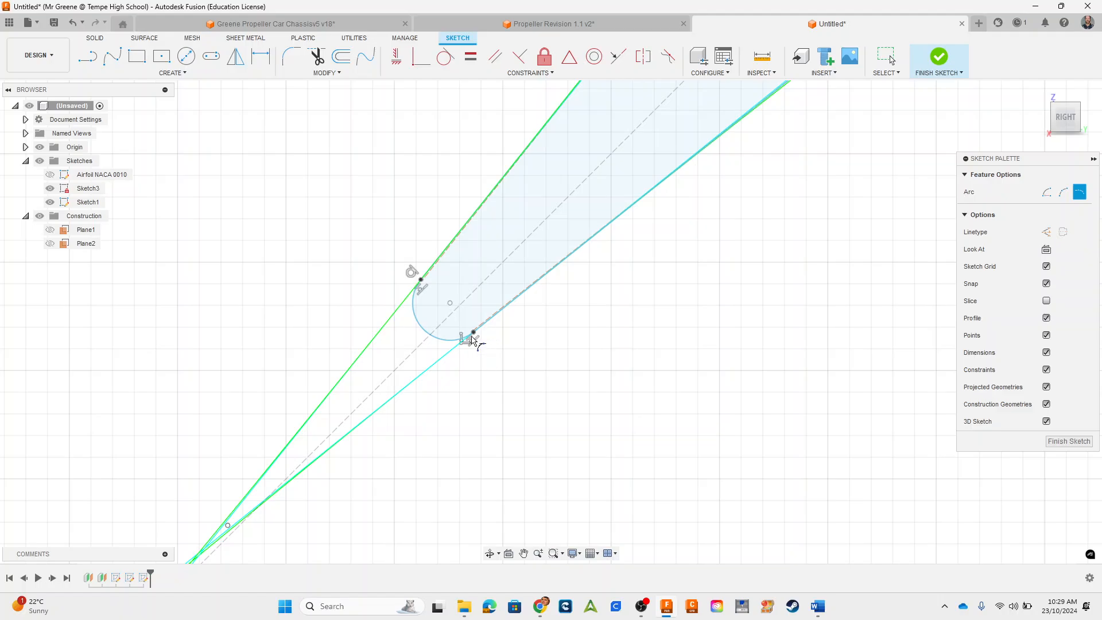
scroll(472, 340, "up", 3)
scroll(469, 355, "up", 3)
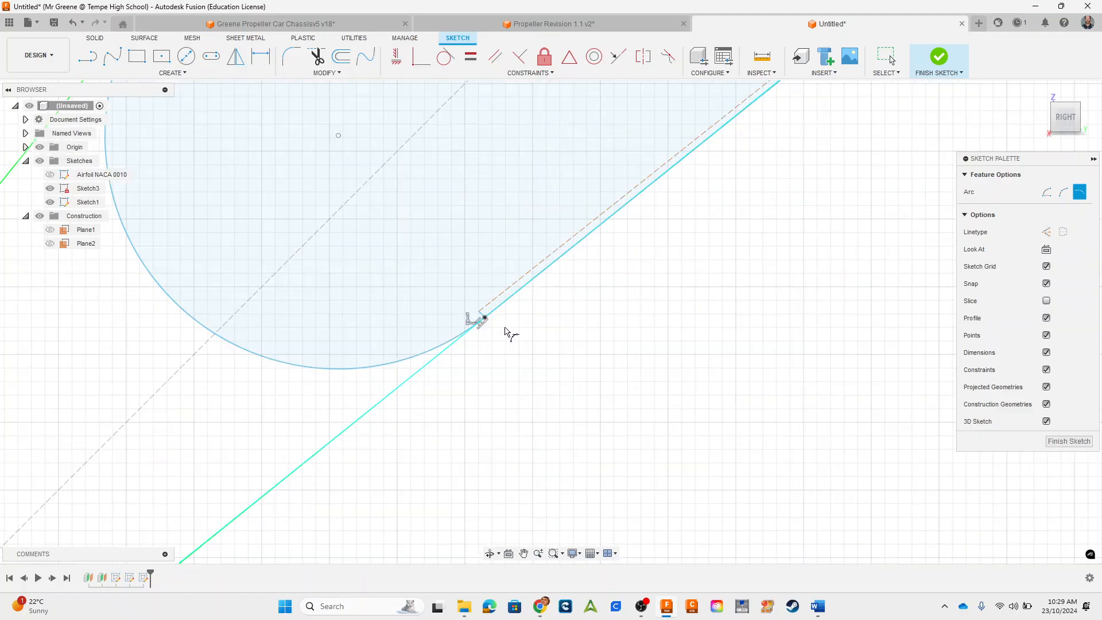
scroll(505, 327, "down", 3)
scroll(558, 343, "down", 3)
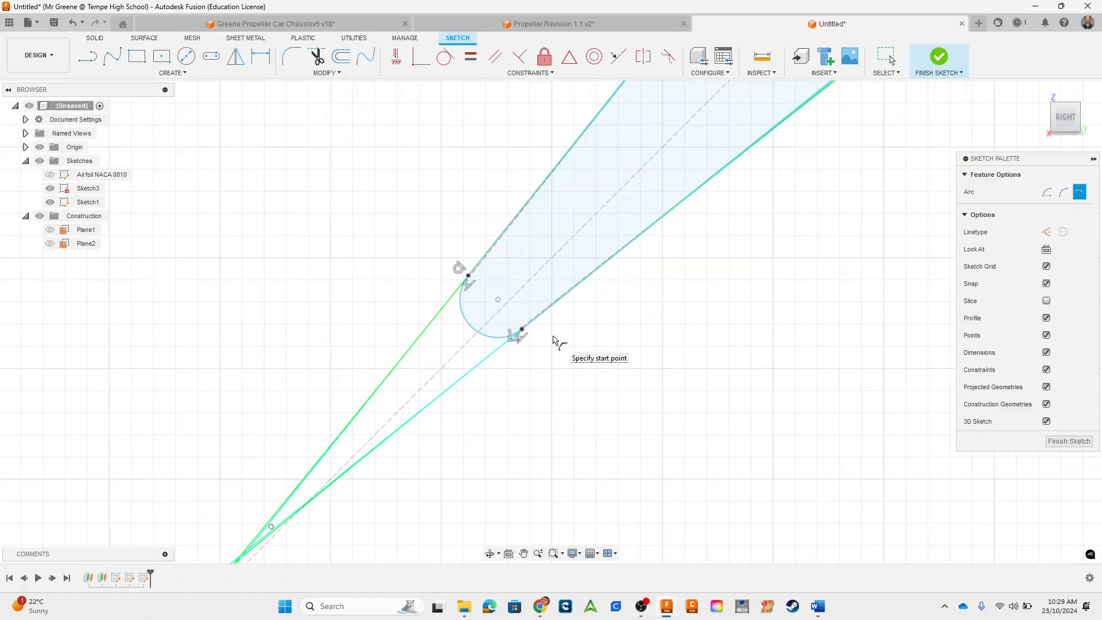
scroll(627, 357, "down", 5)
middle_click_drag(887, 314, 627, 447)
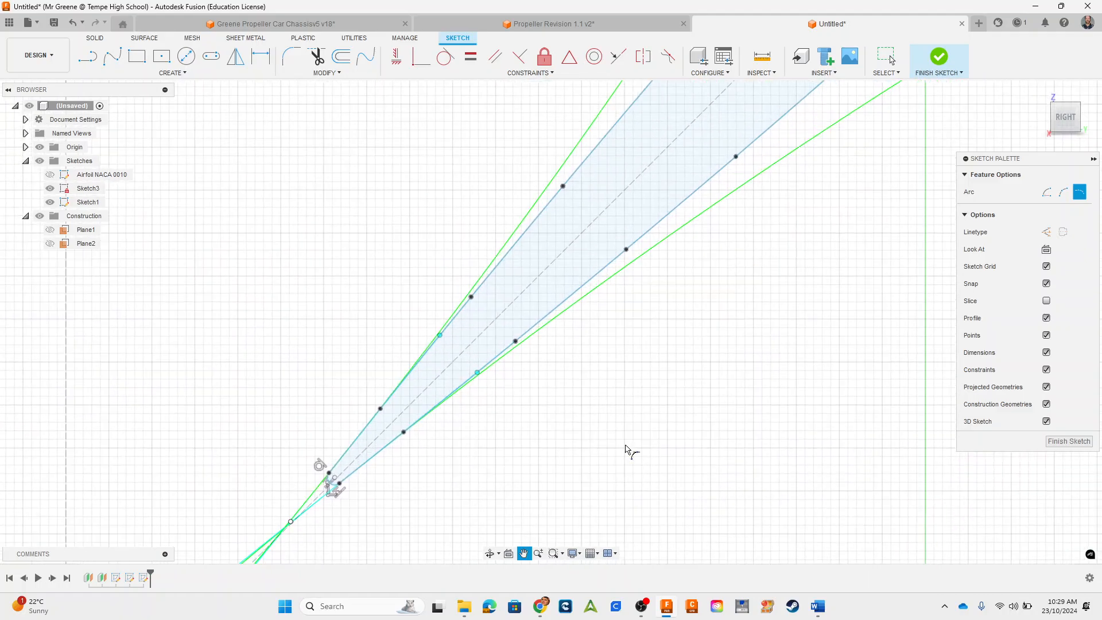
scroll(631, 420, "down", 3)
scroll(631, 418, "down", 3)
middle_click_drag(715, 398, 578, 450)
scroll(586, 418, "down", 2)
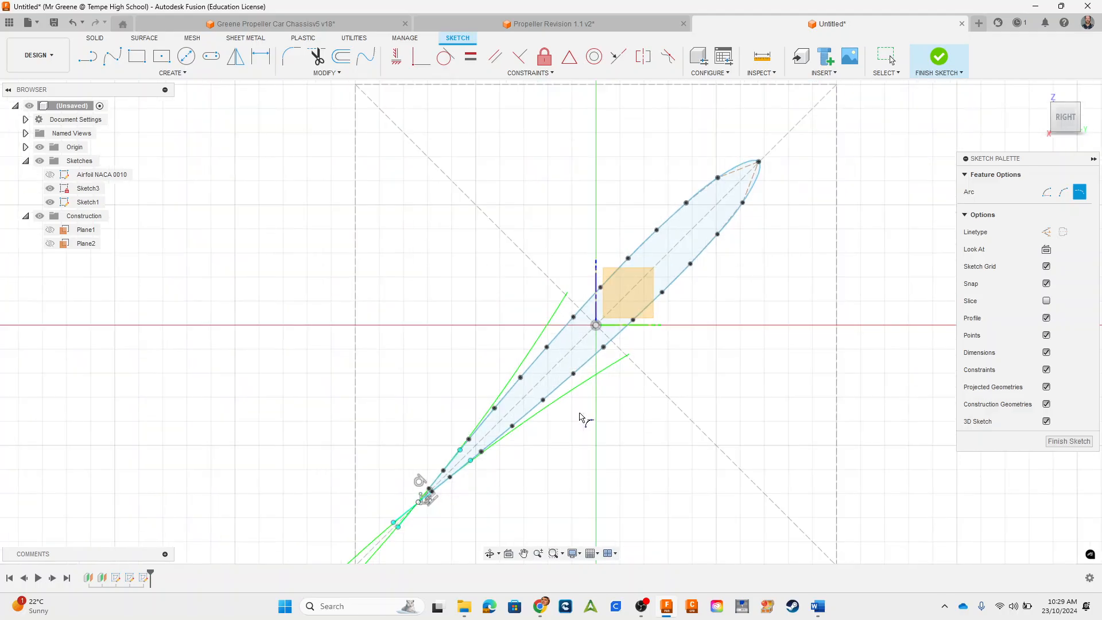
scroll(576, 422, "up", 2)
scroll(527, 441, "up", 1)
middle_click_drag(442, 497, 432, 445)
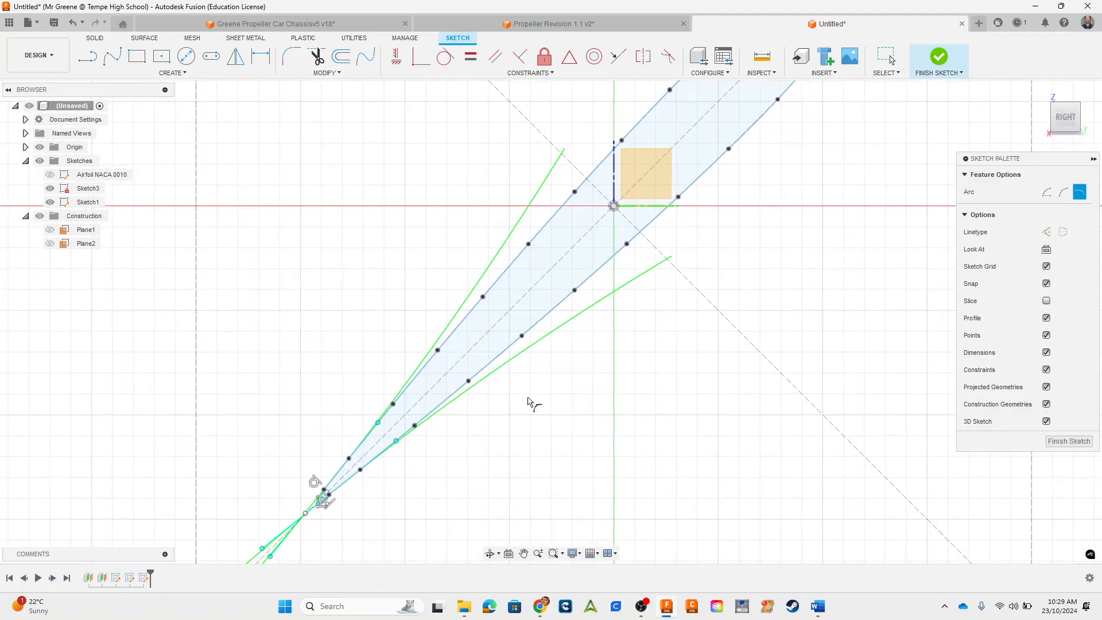
middle_click_drag(527, 398, 455, 458)
scroll(486, 431, "down", 1)
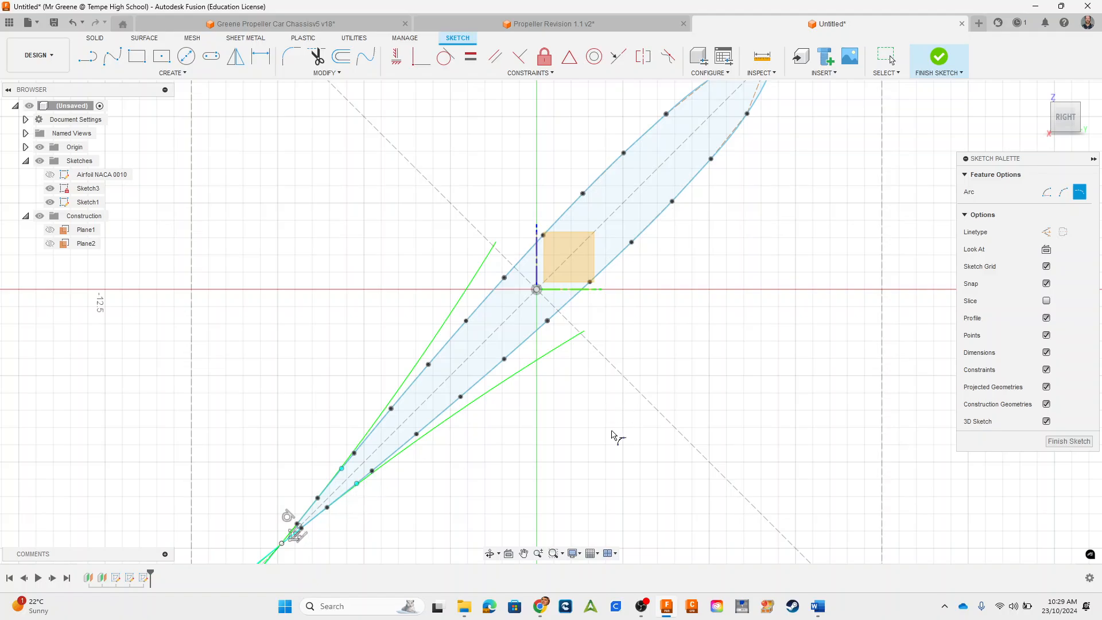
mouse_move(623, 406)
middle_mouse_down()
mouse_move(582, 448)
mouse_move(568, 406)
mouse_move(611, 328)
middle_mouse_up()
scroll(581, 446, "down", 2)
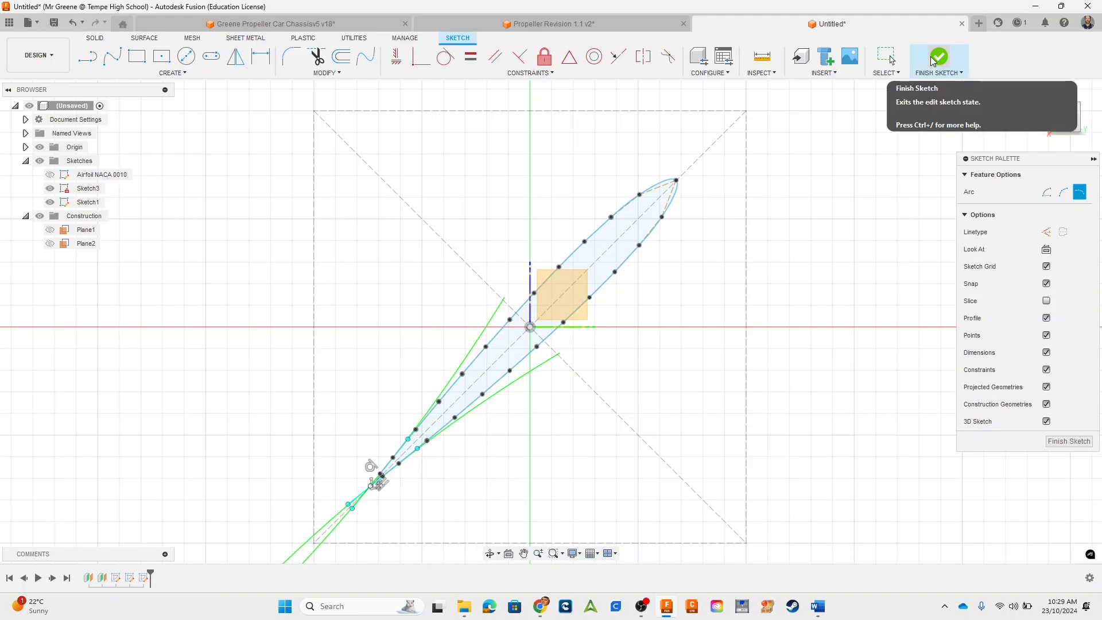
Step: Select the whole airfoil profile in Sketch1 and finish the sketch
left_click(886, 58)
mouse_move(320, 142)
left_mouse_down()
mouse_move(519, 349)
mouse_move(715, 528)
left_mouse_up()
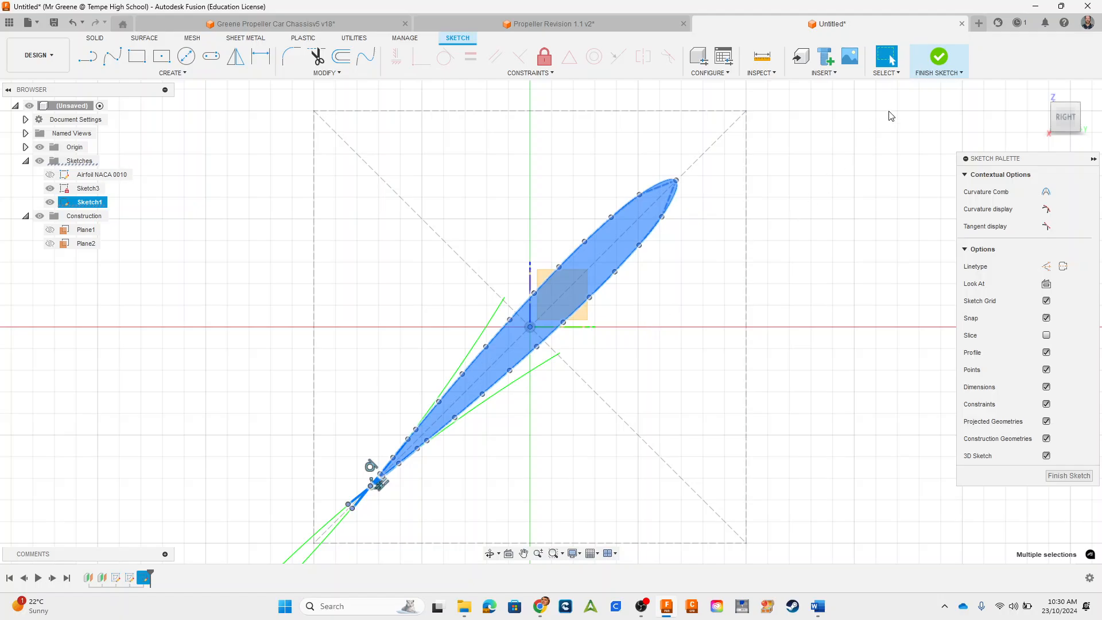
left_click(939, 57)
Step: Show the offset construction planes Plane1 and Plane2 and view them alongside the first airfoil section
middle_click_drag(654, 361, 697, 365, "shift")
scroll(697, 365, "down", 6)
middle_click_drag(907, 411, 689, 394)
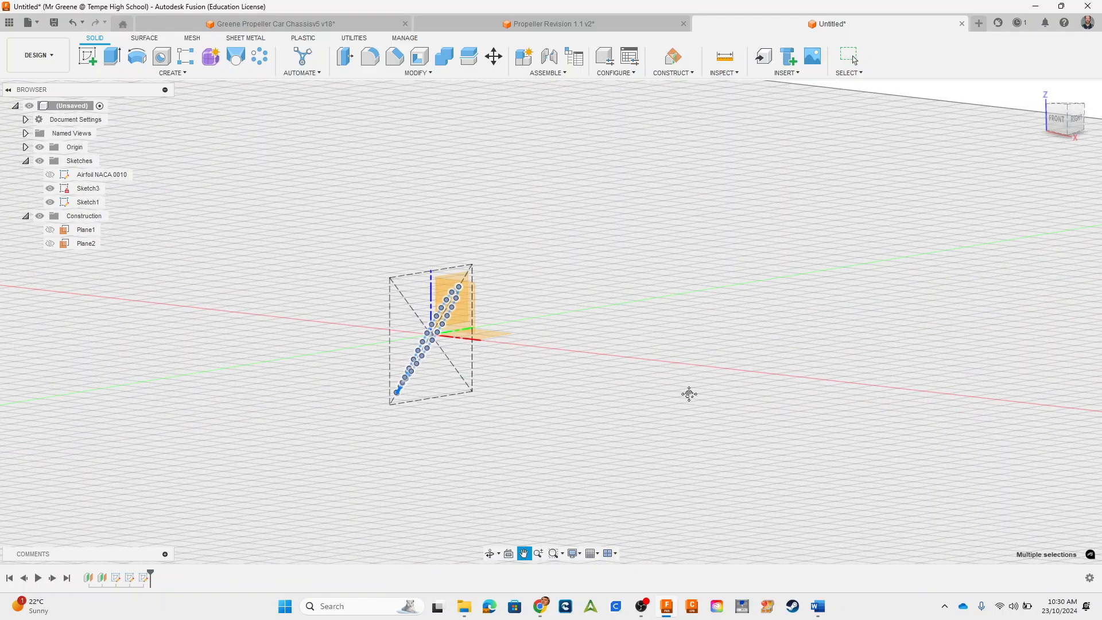
scroll(622, 338, "down", 3)
left_click(49, 229)
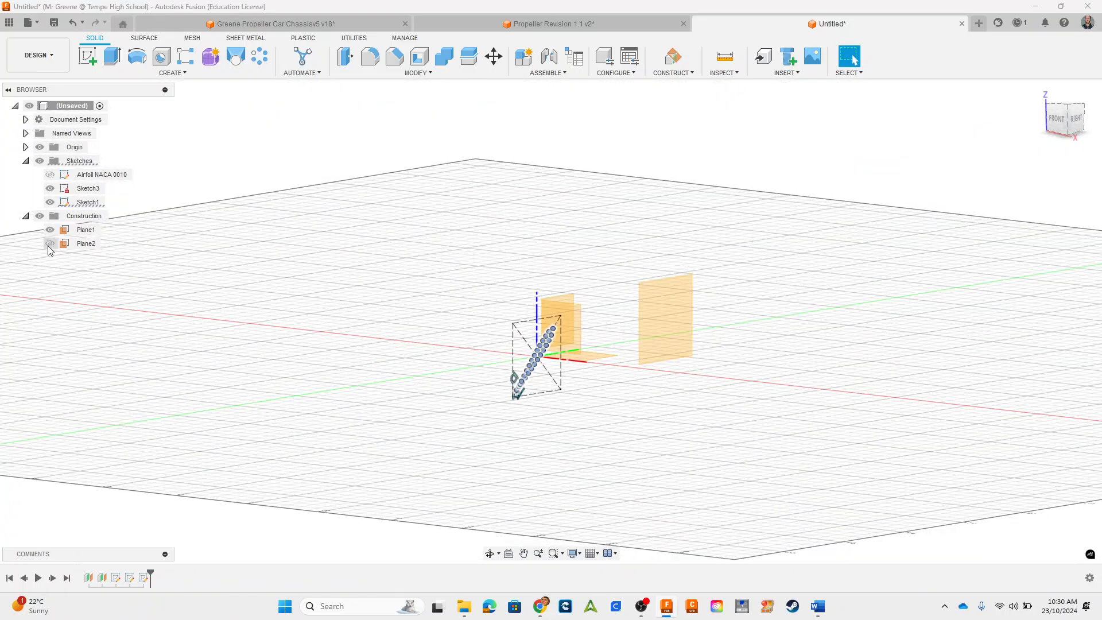
left_click(49, 244)
middle_click_drag(655, 436, 679, 445, "shift")
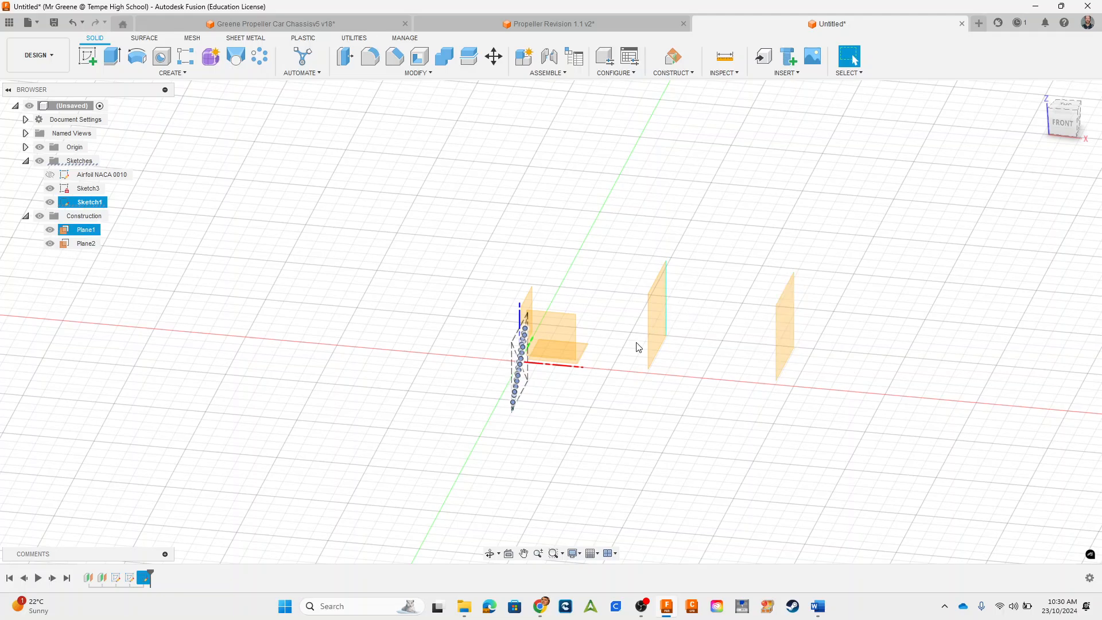
mouse_move(687, 426)
middle_mouse_down("shift")
mouse_move(614, 416)
mouse_move(561, 381)
mouse_move(567, 367)
middle_mouse_up("shift")
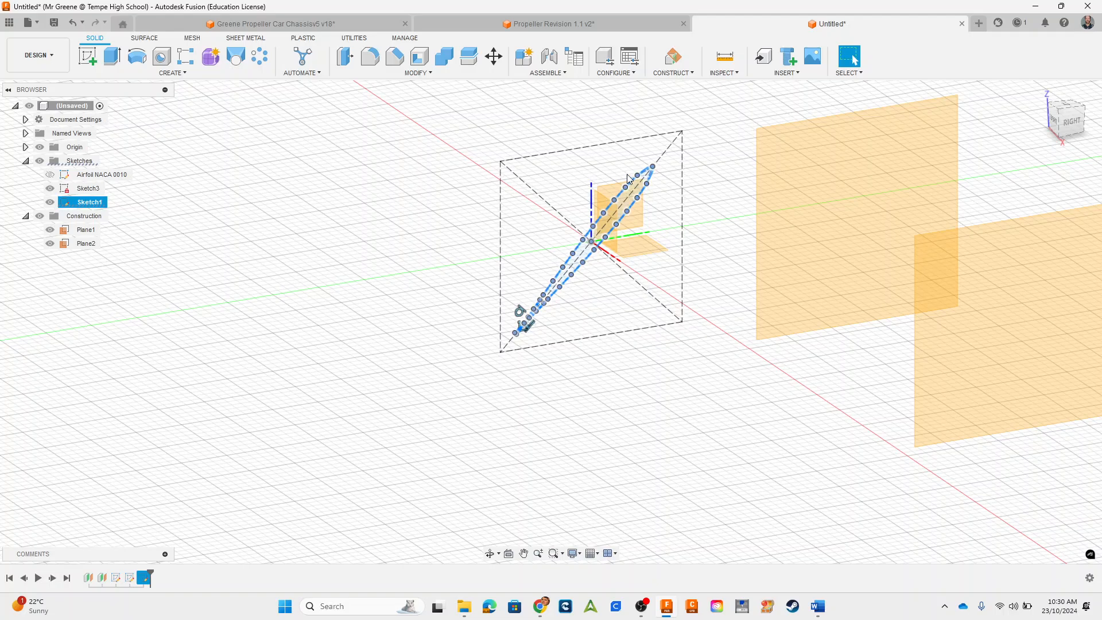
Step: Switch to the Propeller Revision 1.1 v2 document and view the finished three-blade propeller as a reference
left_click(538, 19)
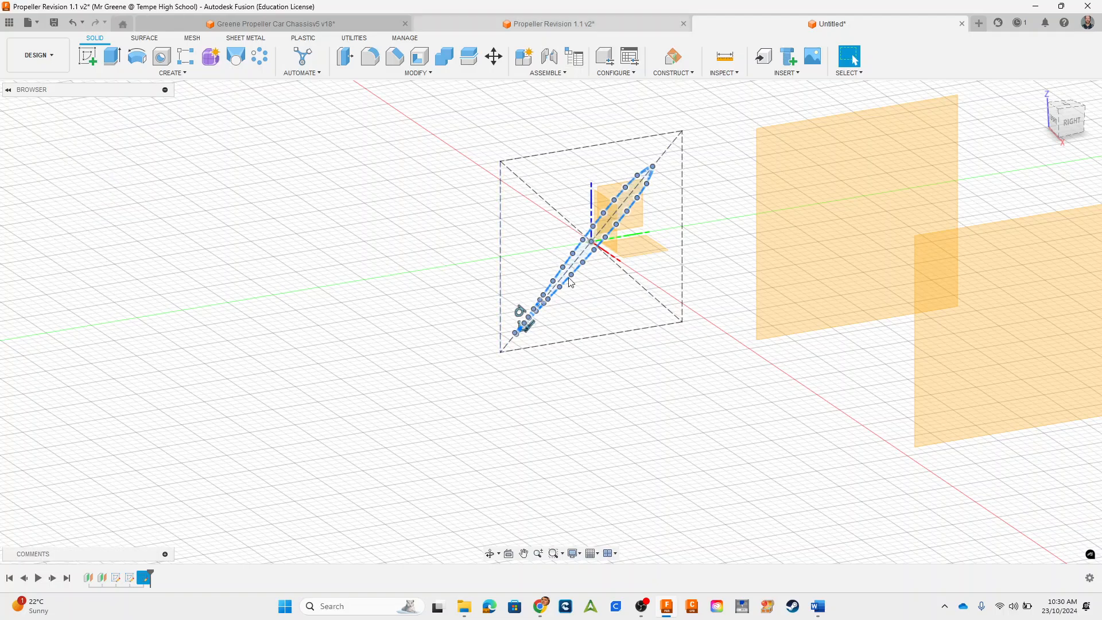
scroll(580, 396, "down", 5)
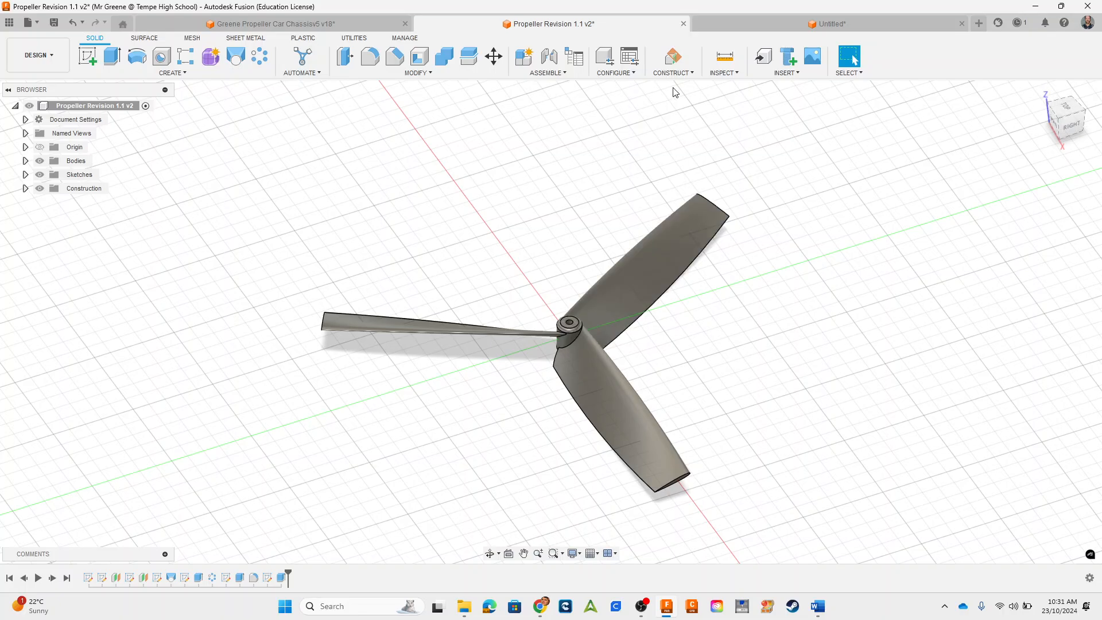
Step: Switch back to the untitled propeller document and start a sketch on Plane1, the offset plane nearer the first airfoil section
left_click(782, 24)
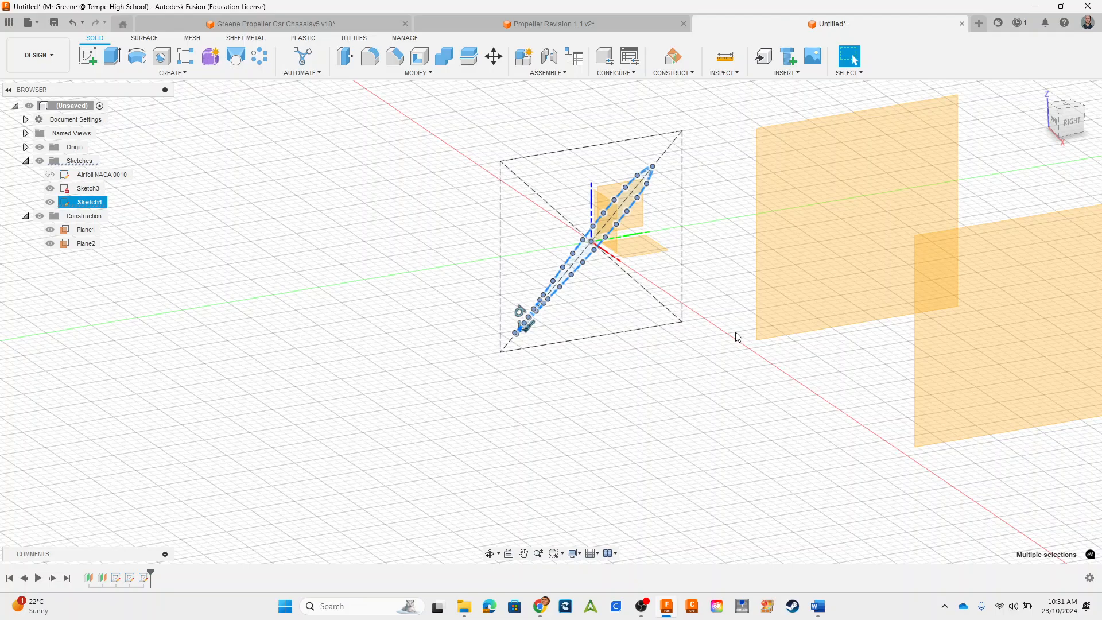
middle_click_drag(735, 334, 587, 332)
left_click(643, 247)
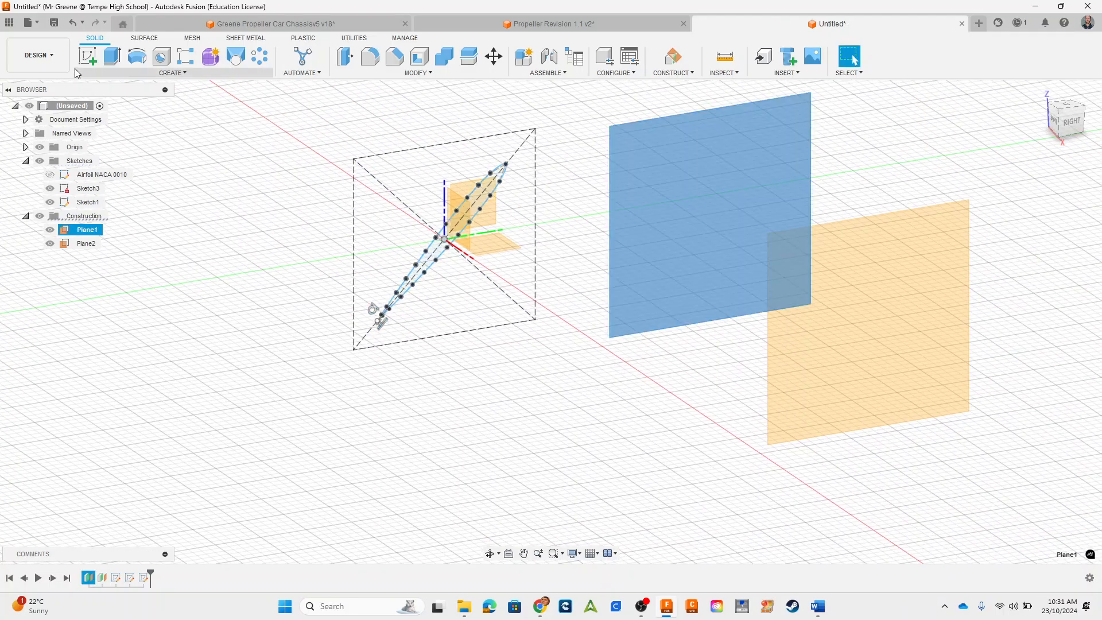
left_click(86, 57)
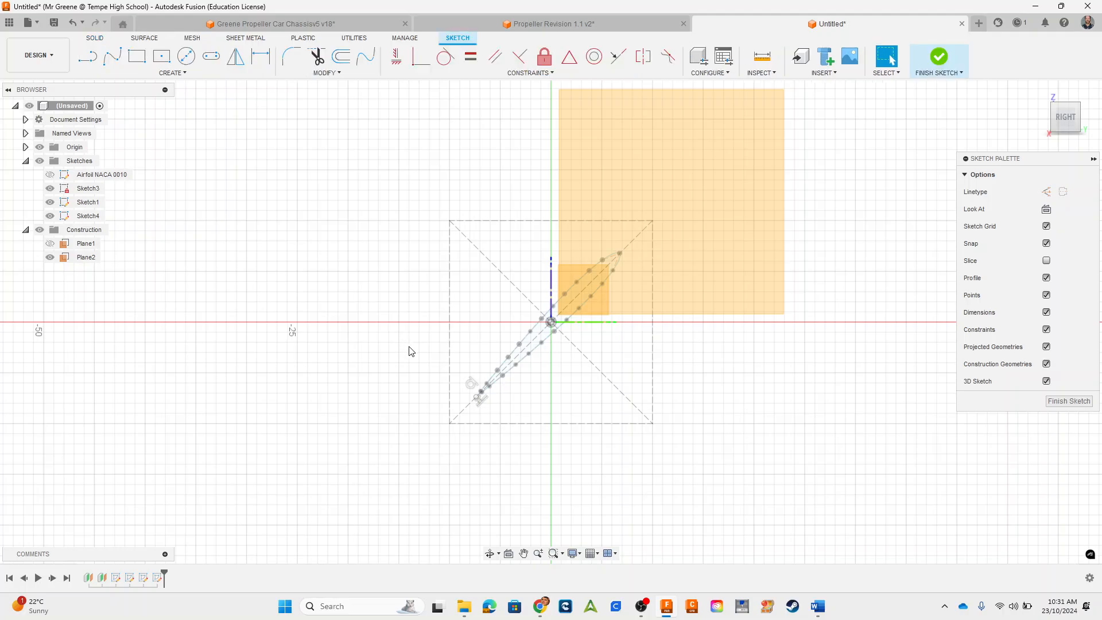
key("ctrl+a")
key("m")
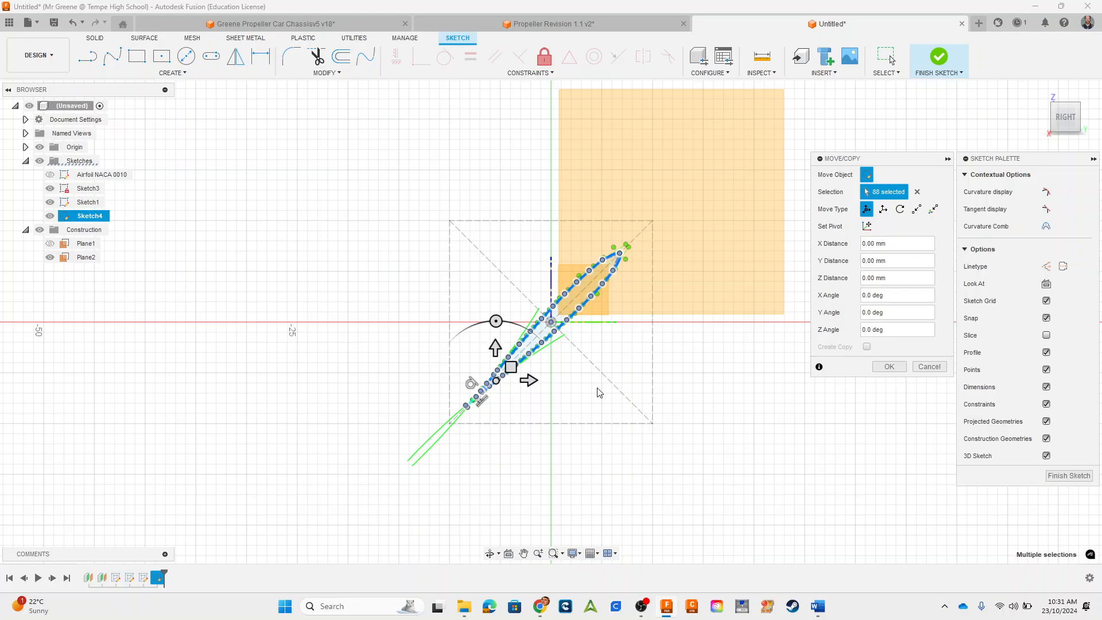
left_click(496, 320)
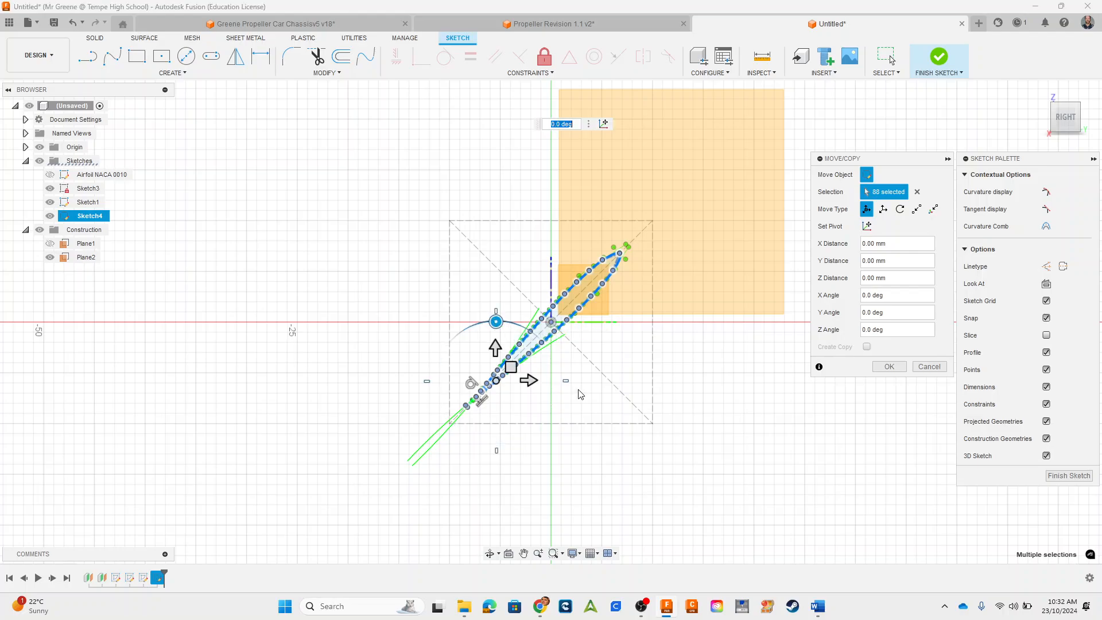
type("15")
key("Return")
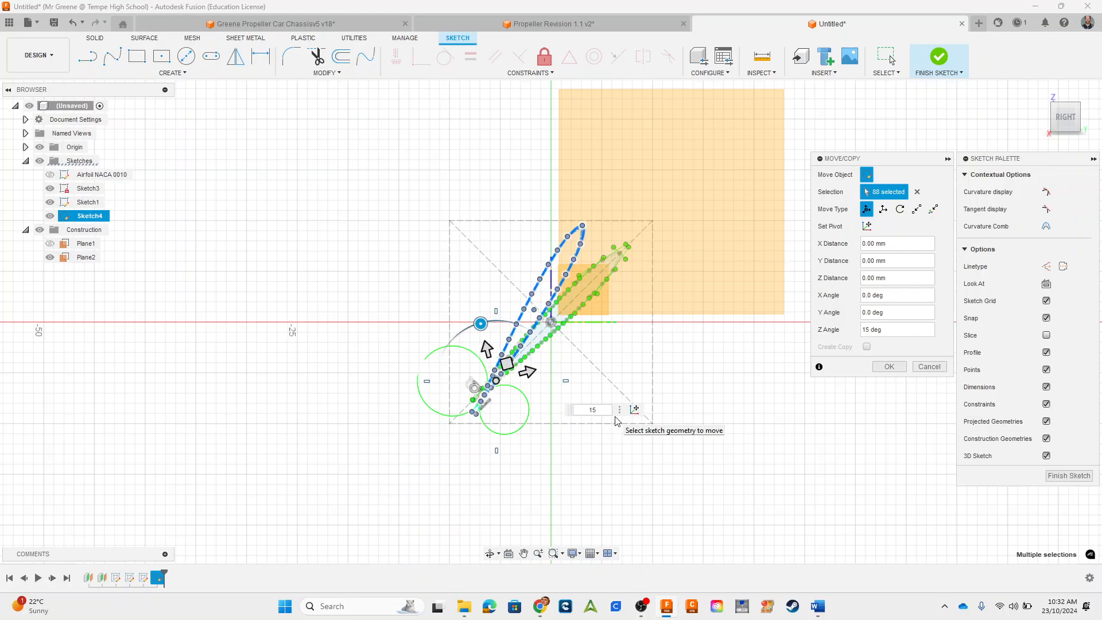
key("Return")
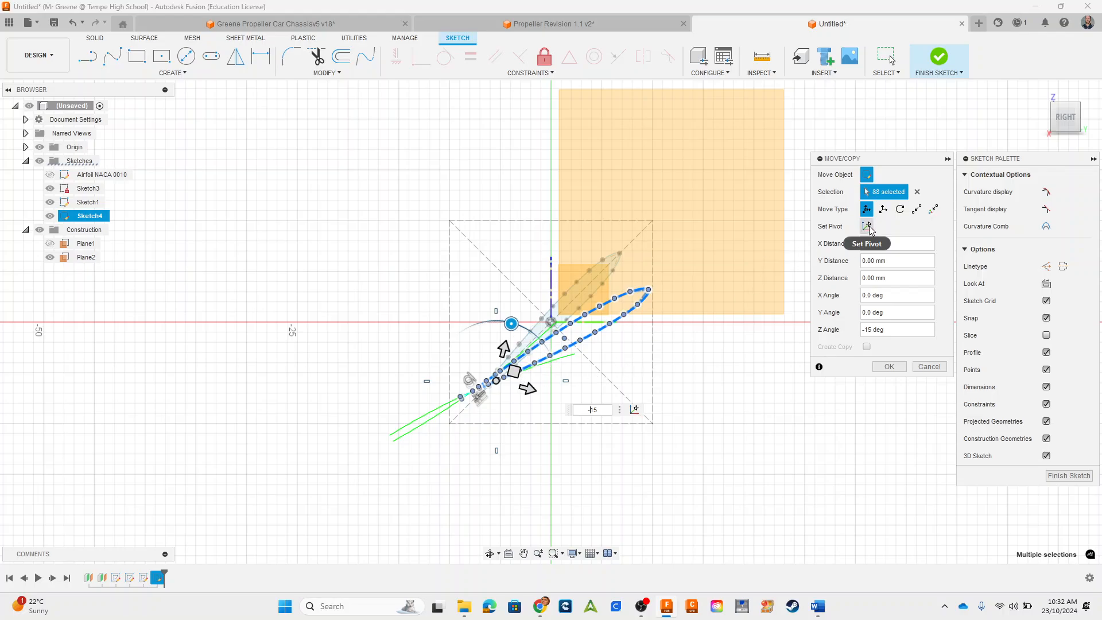
left_click(929, 366)
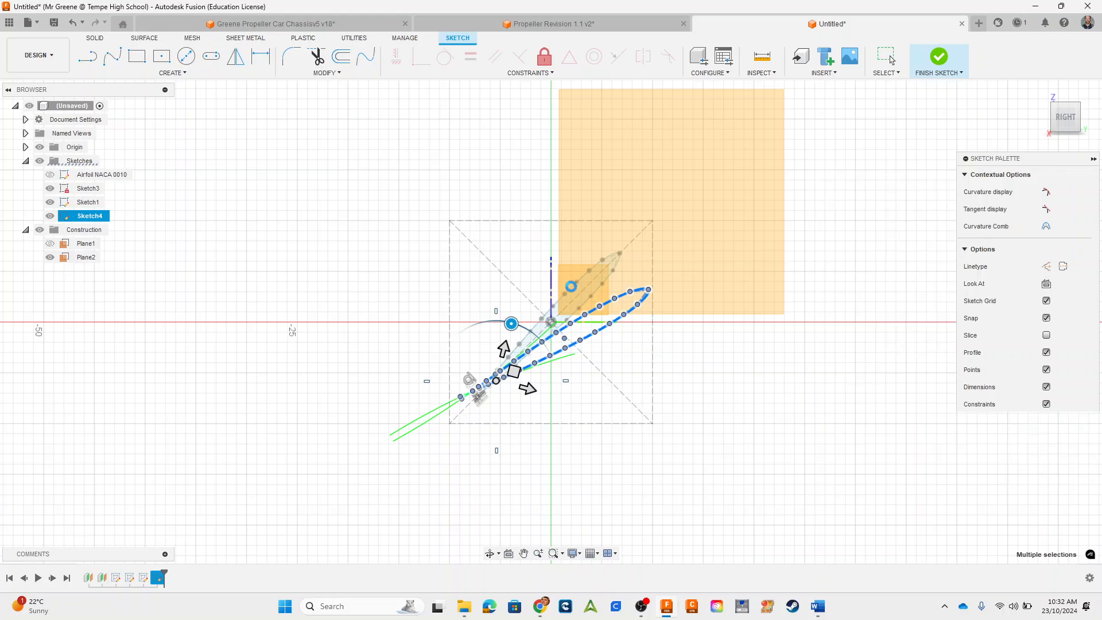
Step: Paste the copied airfoil profile into the Plane1 sketch and rotate it by -15 deg about a pivot at the origin
scroll(567, 327, "up", 3)
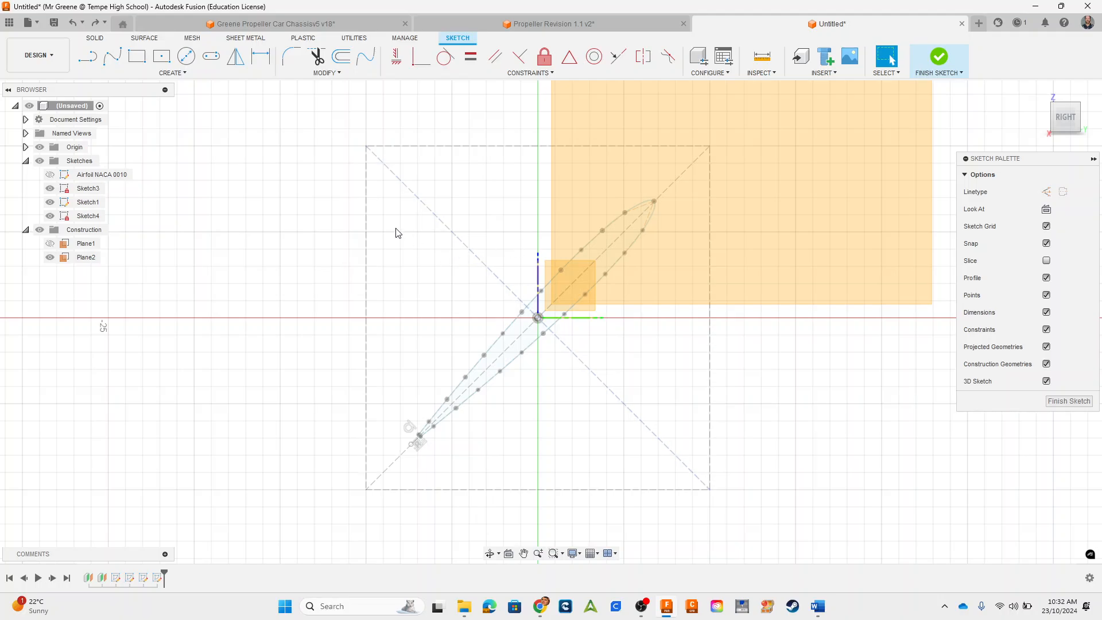
key("ctrl+v")
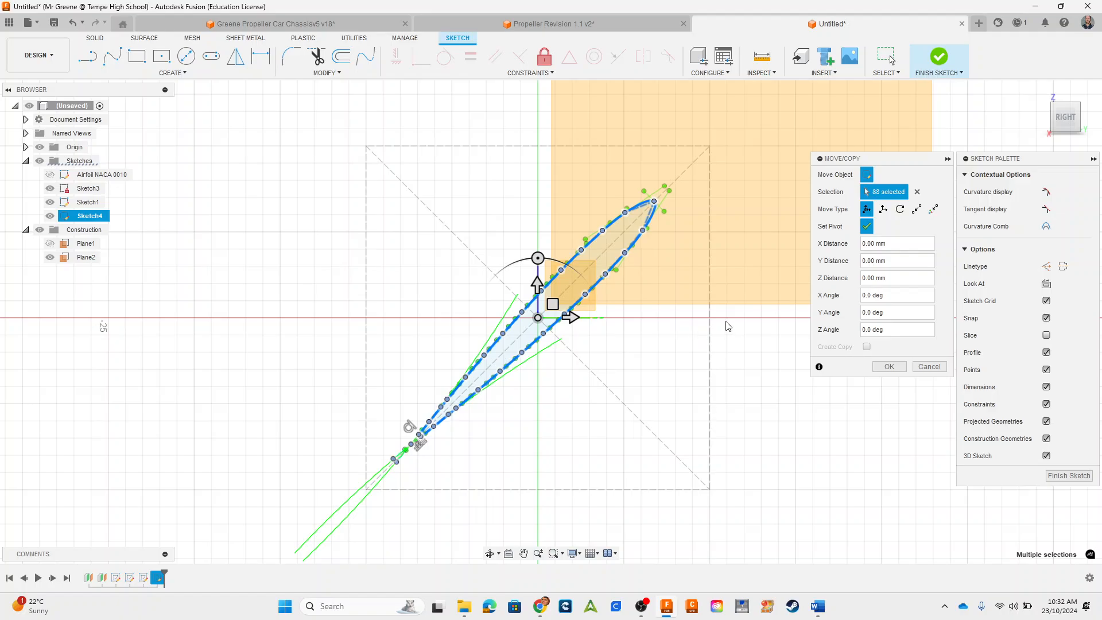
left_click(866, 226)
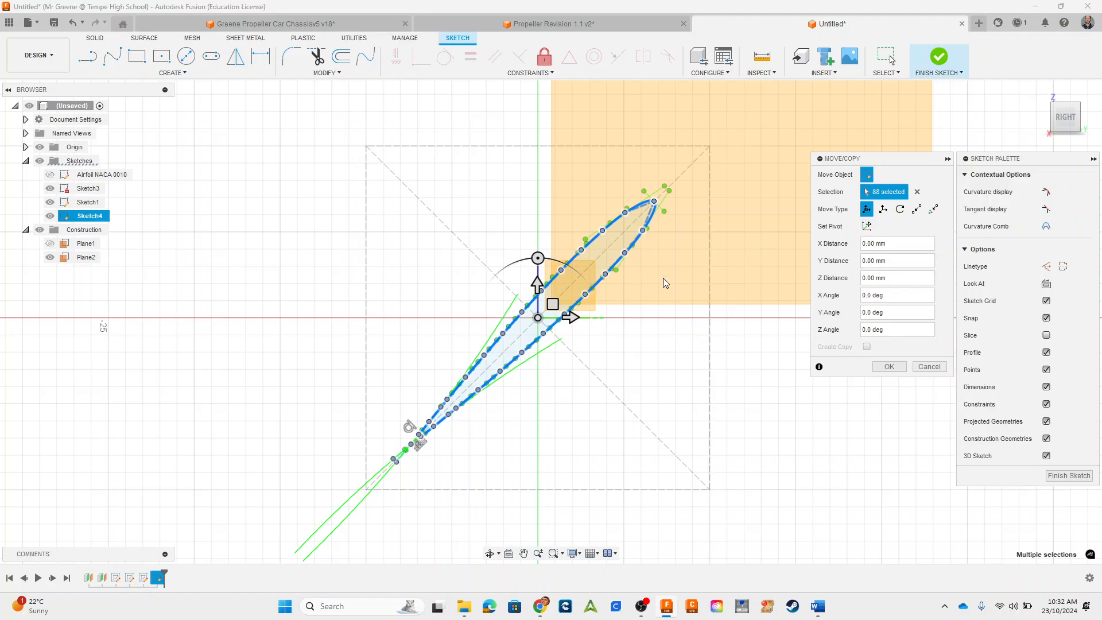
left_click(538, 258)
left_click(538, 257)
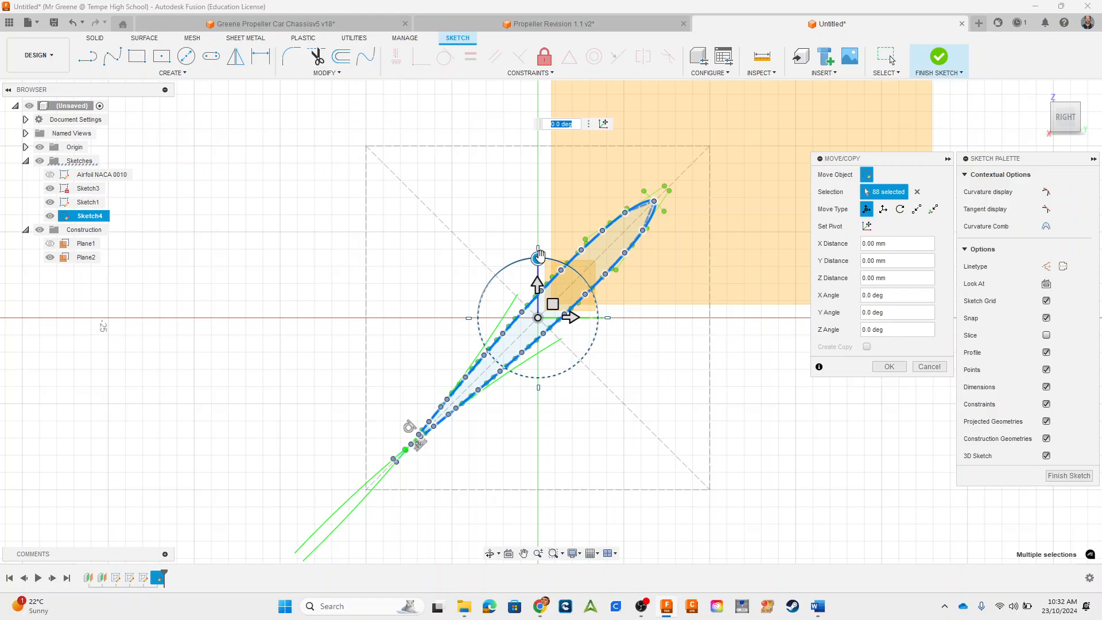
type("-15")
key("Return")
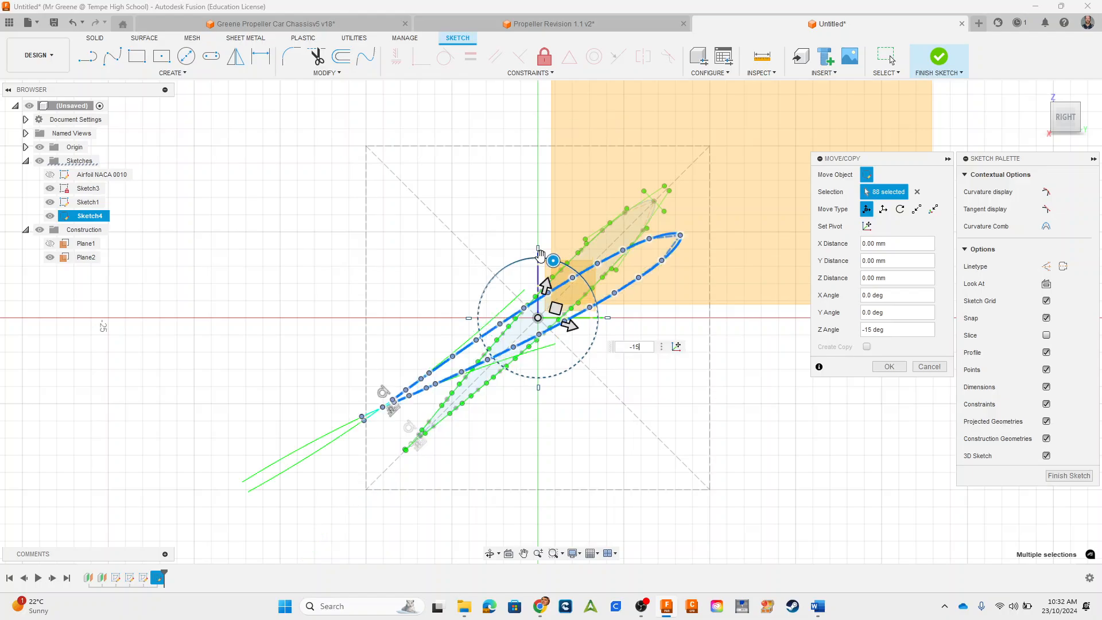
left_click(889, 367)
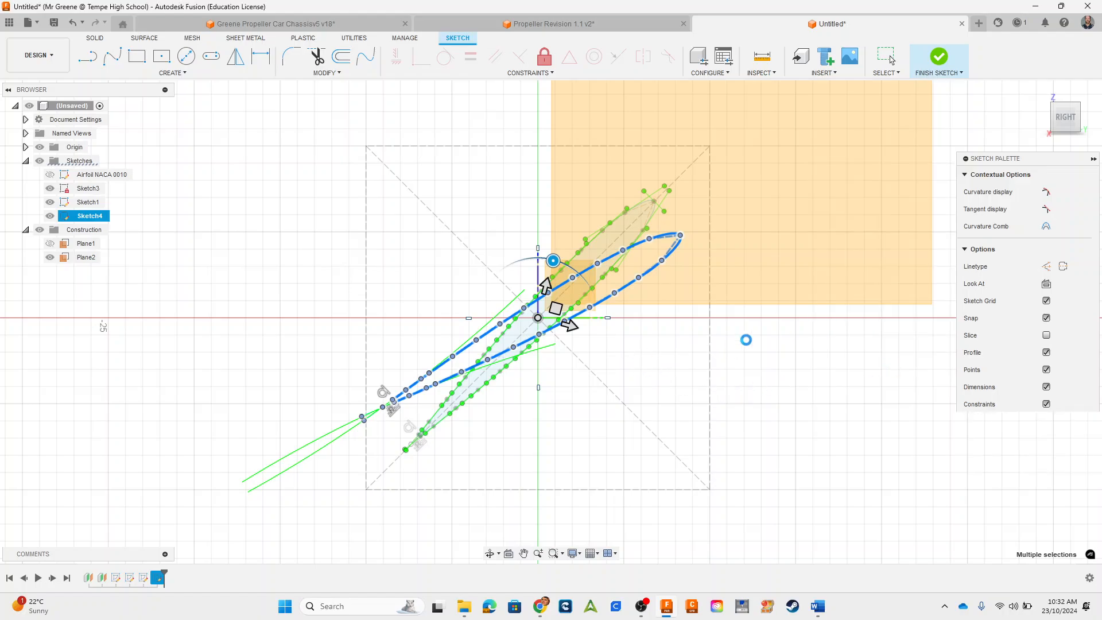
Step: Finish the Plane1 sketch and start a new sketch on Plane2, the farther offset plane
middle_click_drag(713, 337, 734, 394, "shift")
scroll(769, 373, "down", 3)
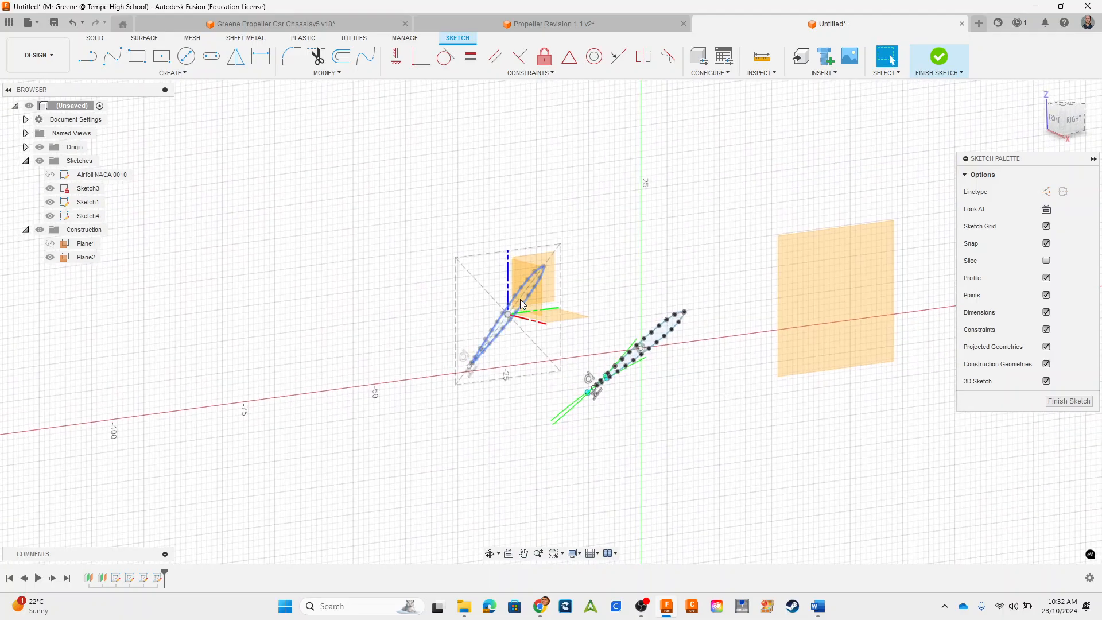
left_click(813, 360)
left_click(935, 51)
left_click(819, 346)
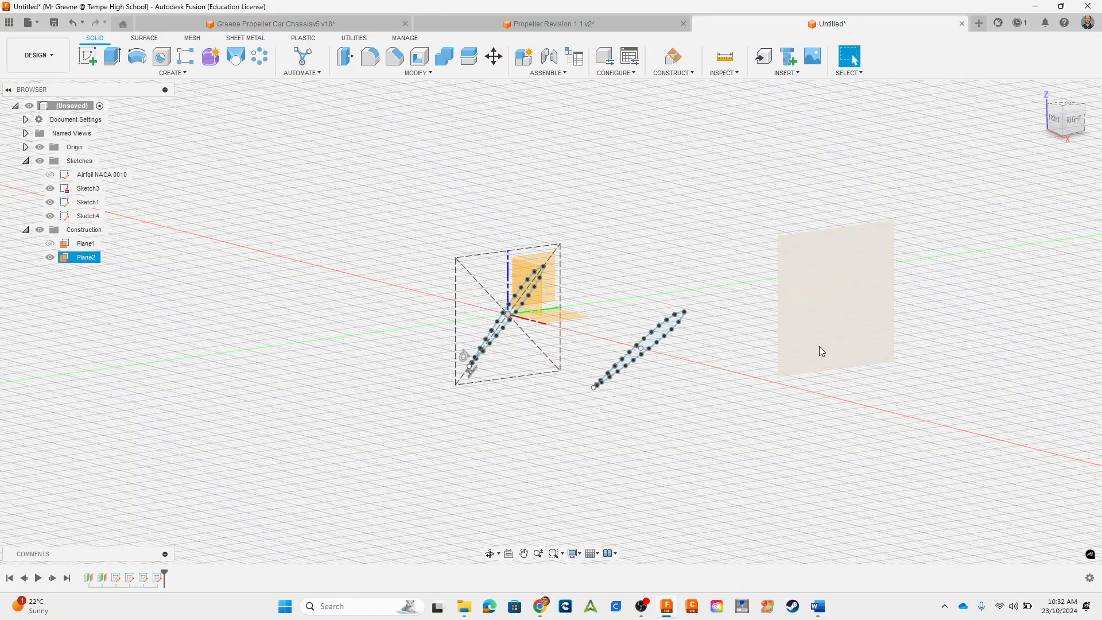
left_click(87, 55)
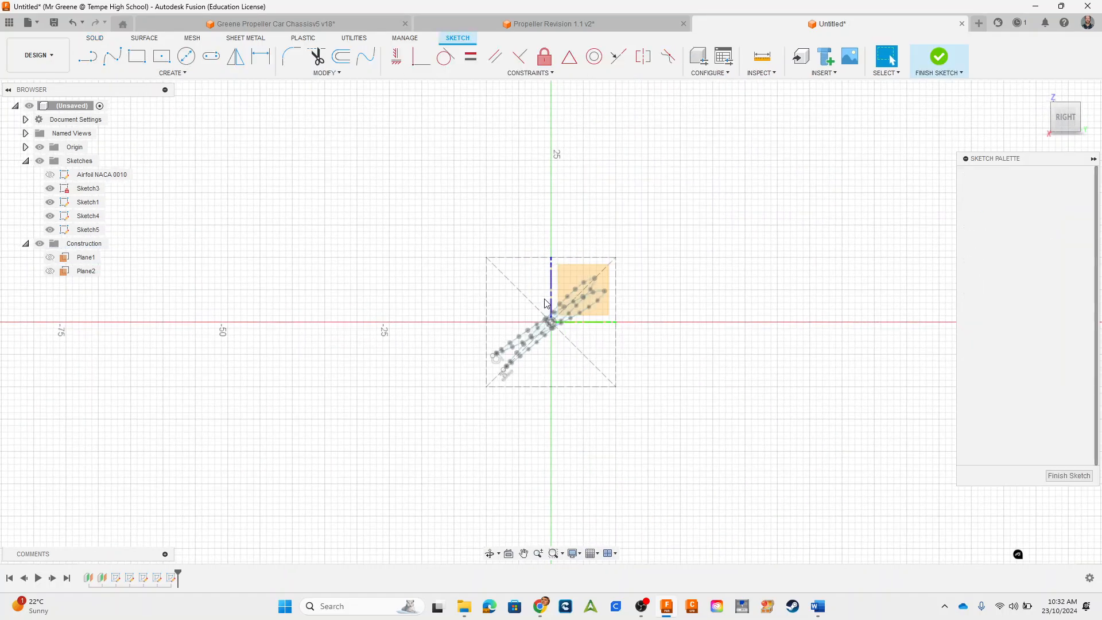
Step: Paste the airfoil profile rotated by -30 deg about the origin into the Plane2 sketch, and finish the sketch
key("ctrl+v")
scroll(559, 339, "up", 4)
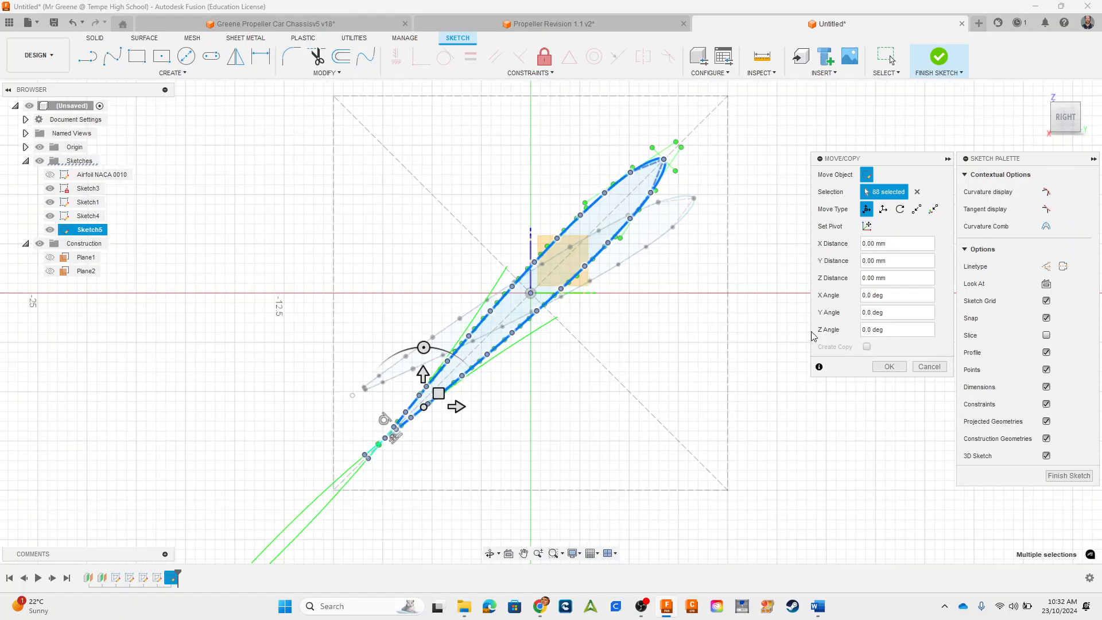
left_click(866, 226)
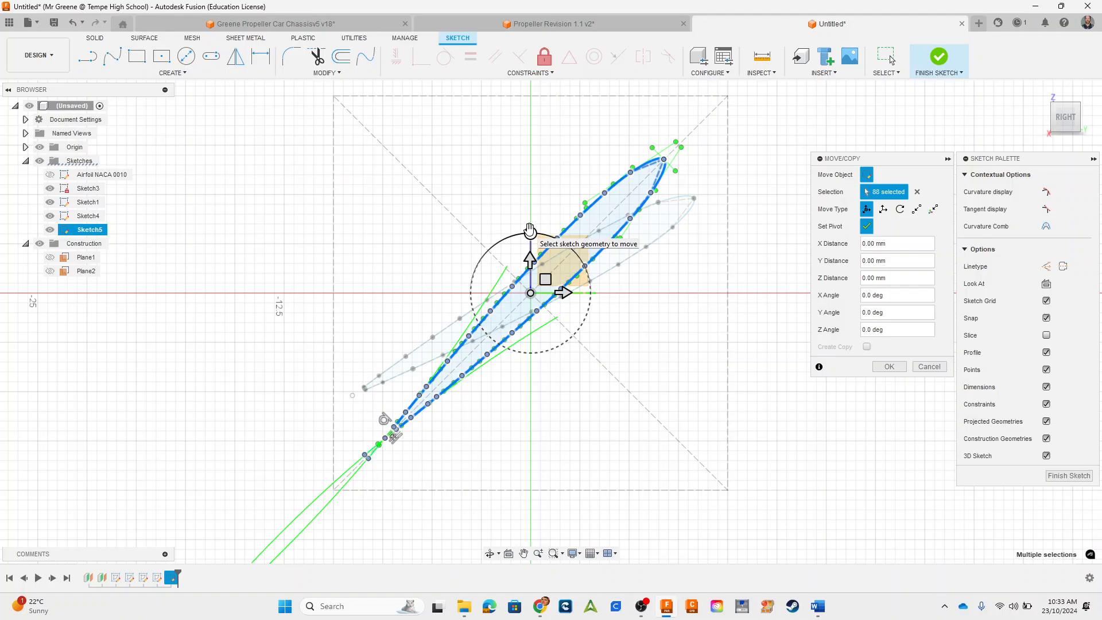
left_click(866, 227)
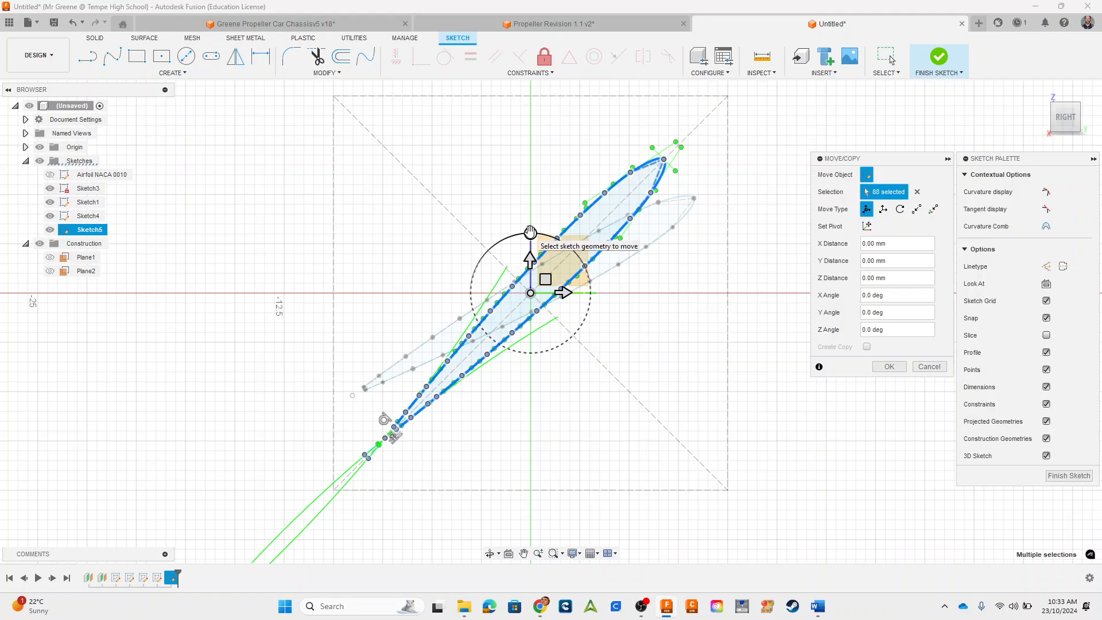
left_click(530, 232)
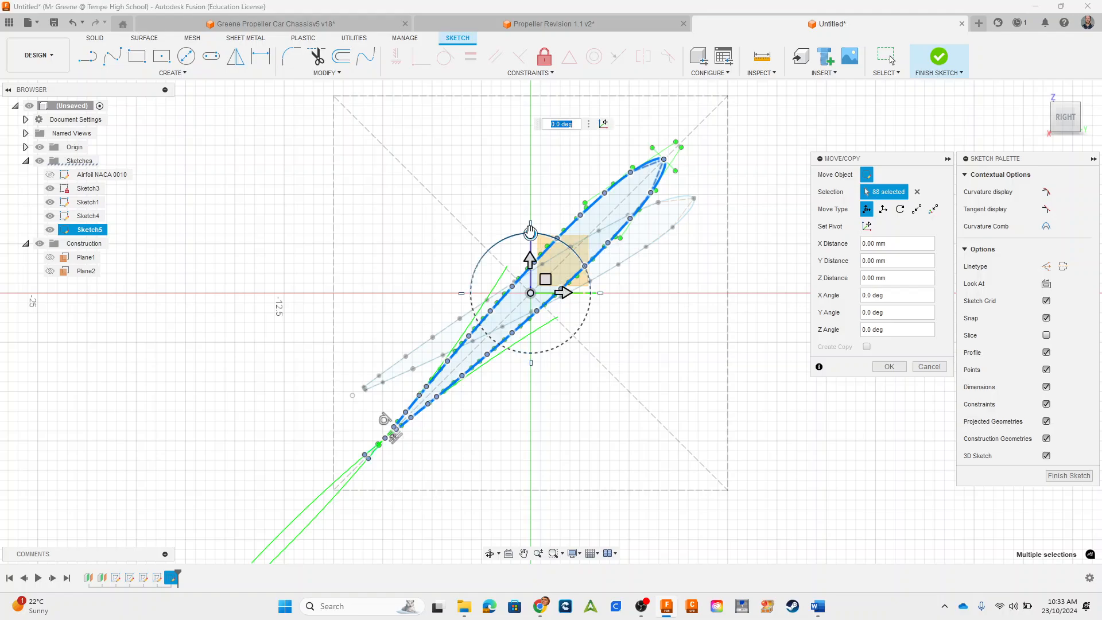
type("30")
key("Return")
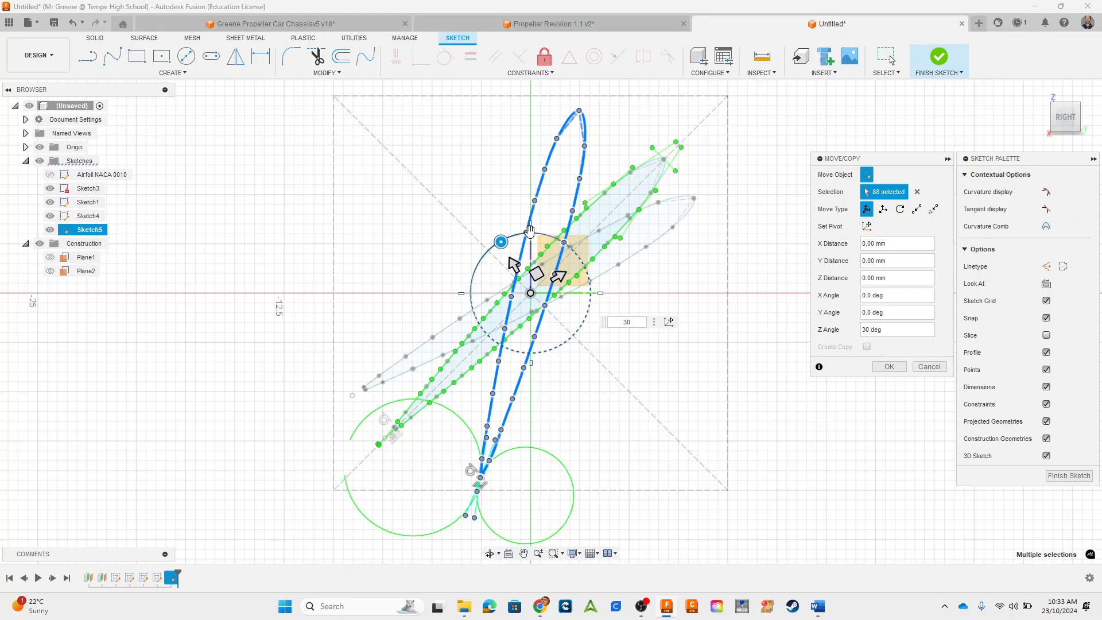
key("Return")
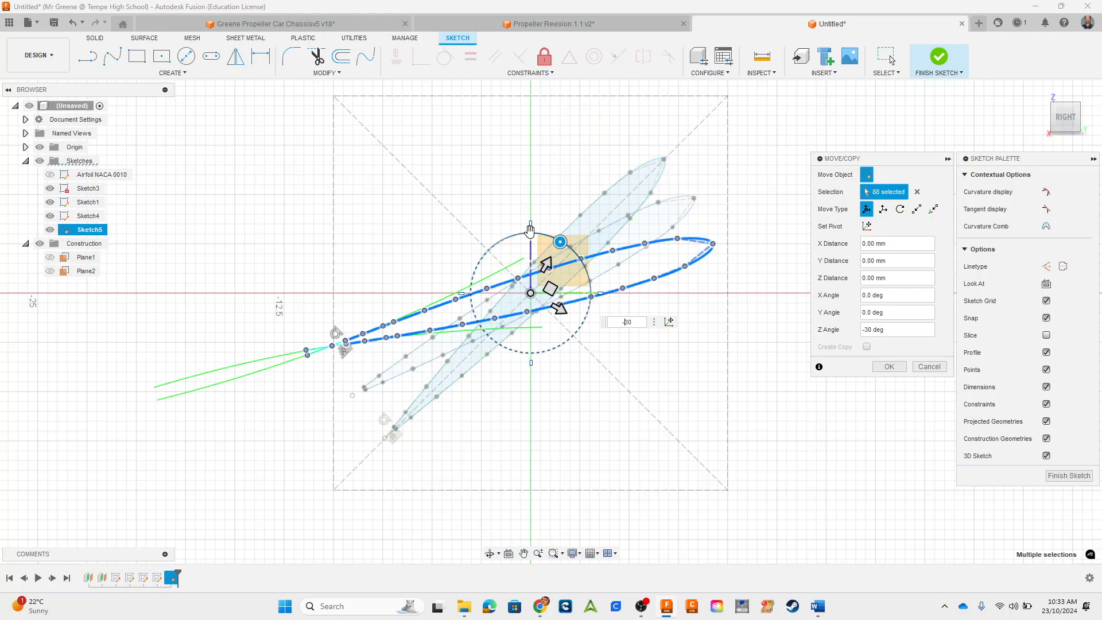
left_click(889, 366)
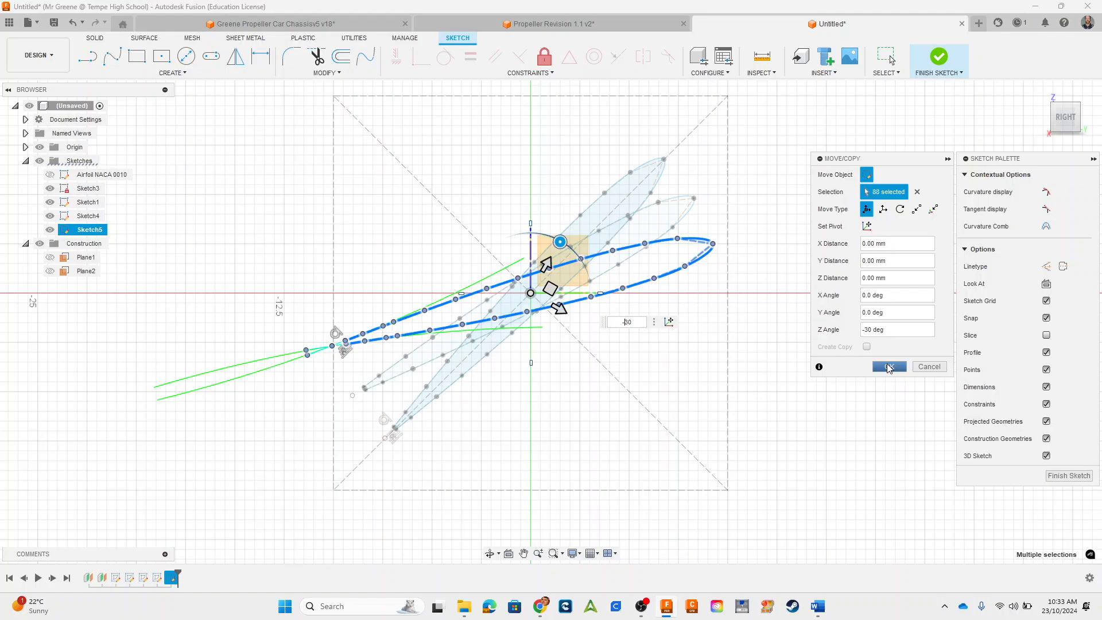
middle_click_drag(602, 367, 604, 392, "shift")
scroll(602, 390, "down", 5)
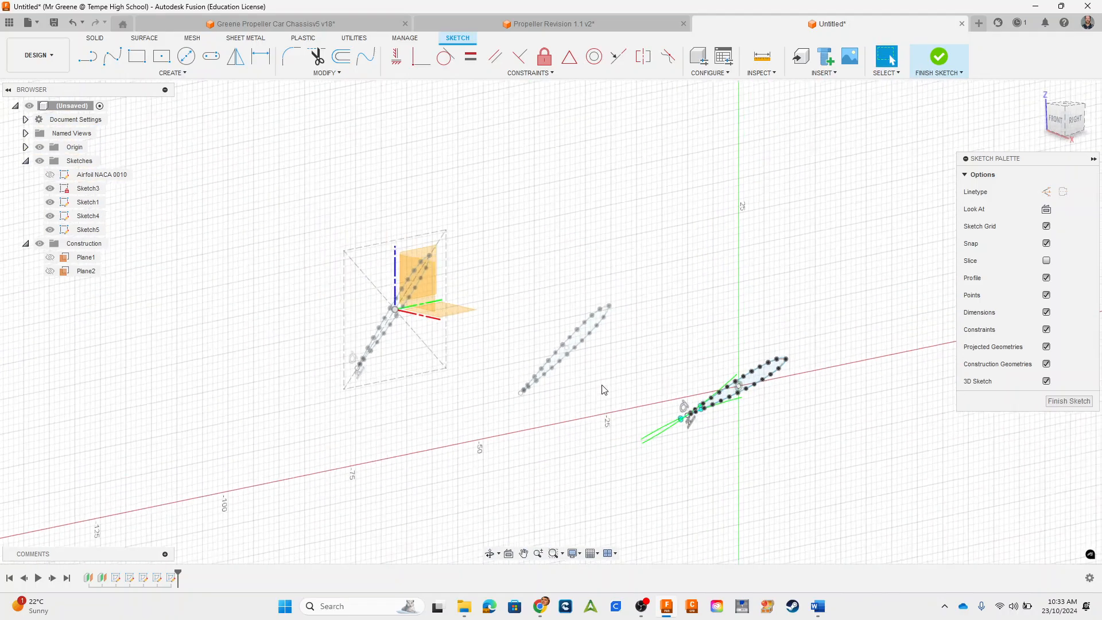
left_click(936, 57)
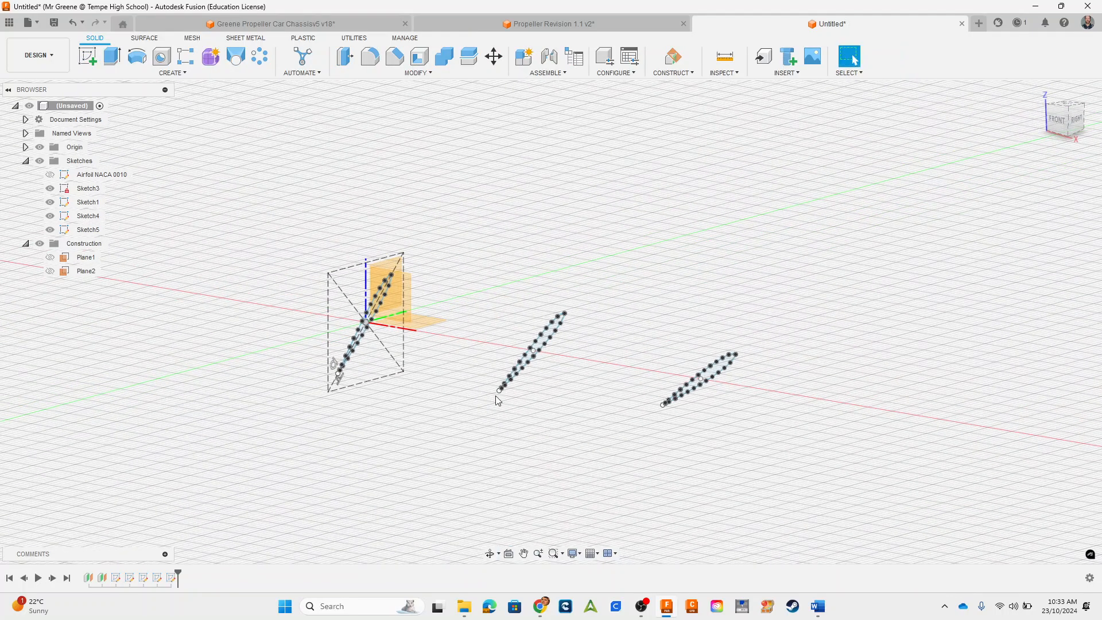
Step: Loft a new blade body from the Plane2 airfoil profile through the Plane1 profile to the first airfoil profile at the origin
left_click(229, 61)
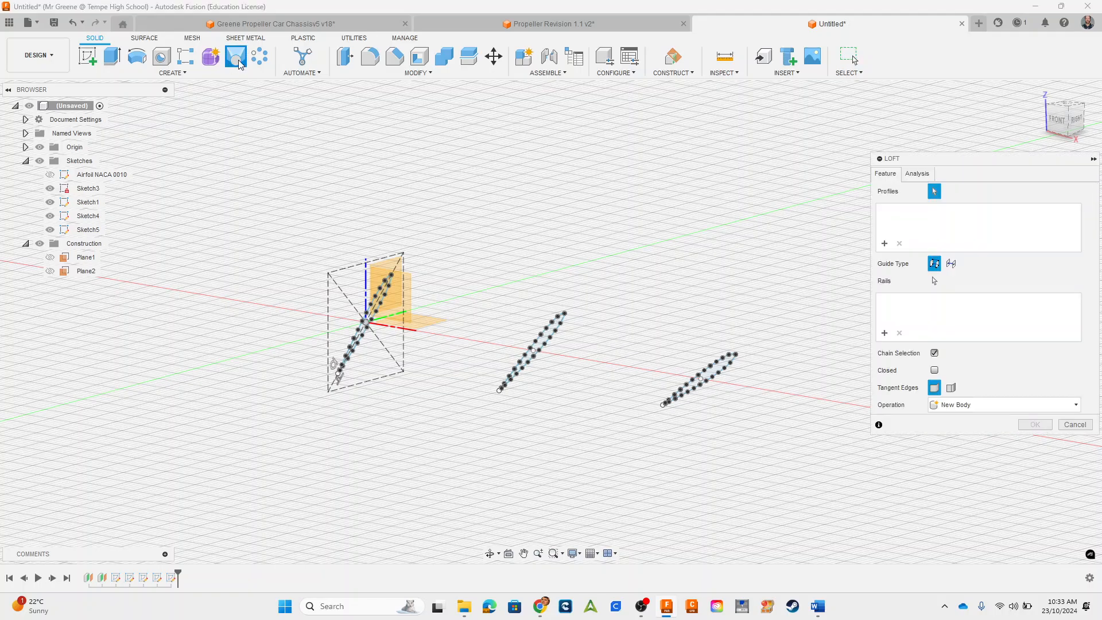
scroll(673, 348, "up", 3)
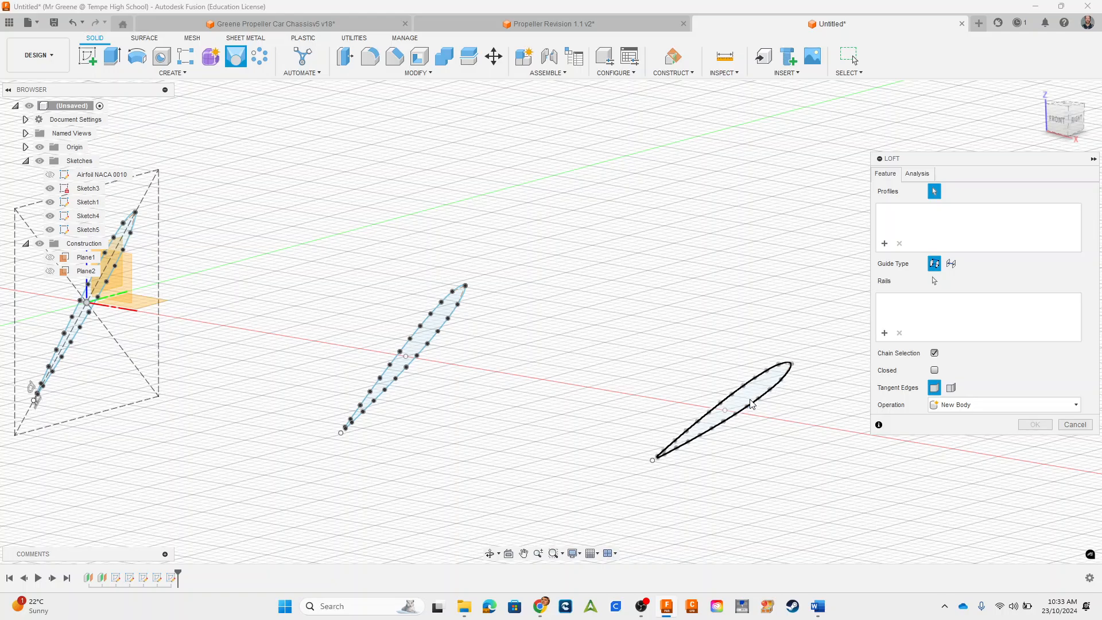
scroll(750, 400, "up", 2)
left_click(748, 406)
scroll(629, 427, "down", 3)
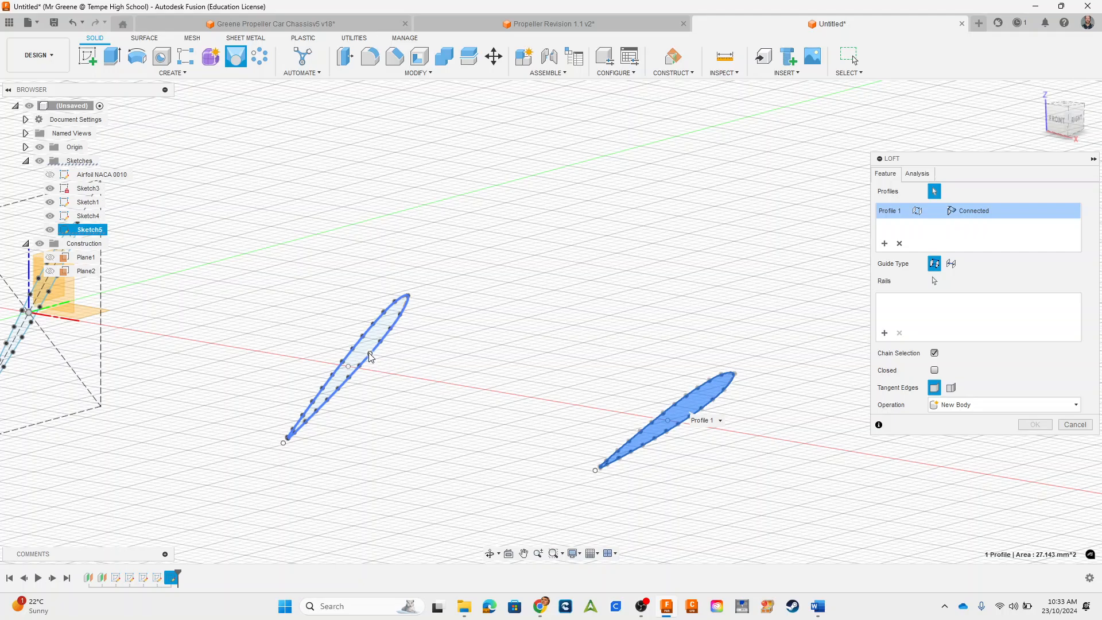
scroll(371, 347, "up", 3)
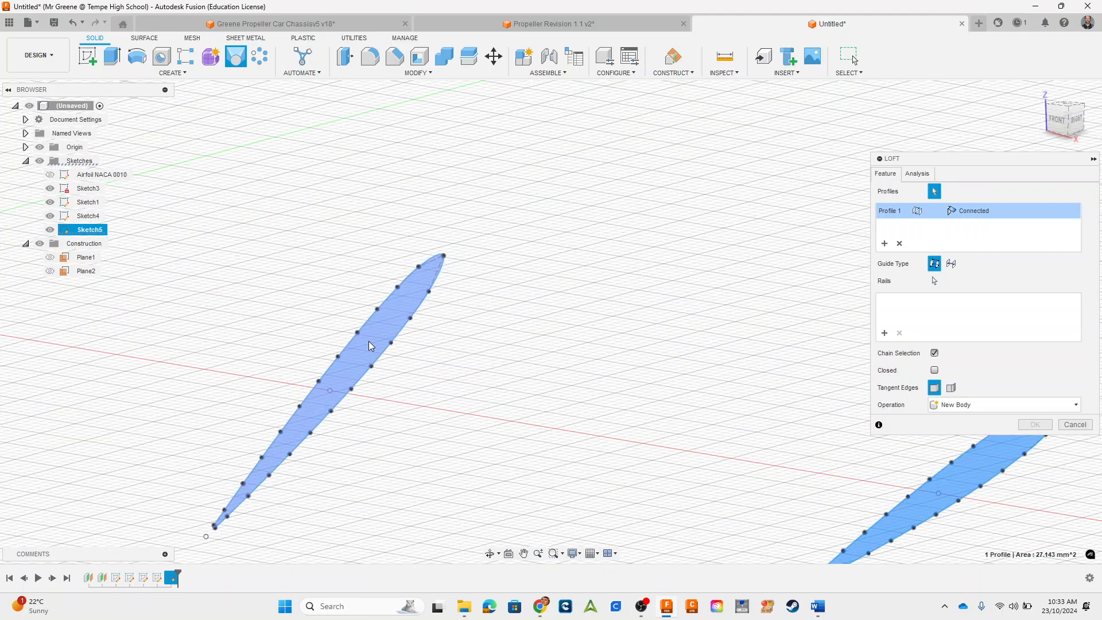
left_click(370, 347)
scroll(370, 347, "down", 3)
middle_click_drag(509, 411, 940, 447)
scroll(467, 326, "up", 3)
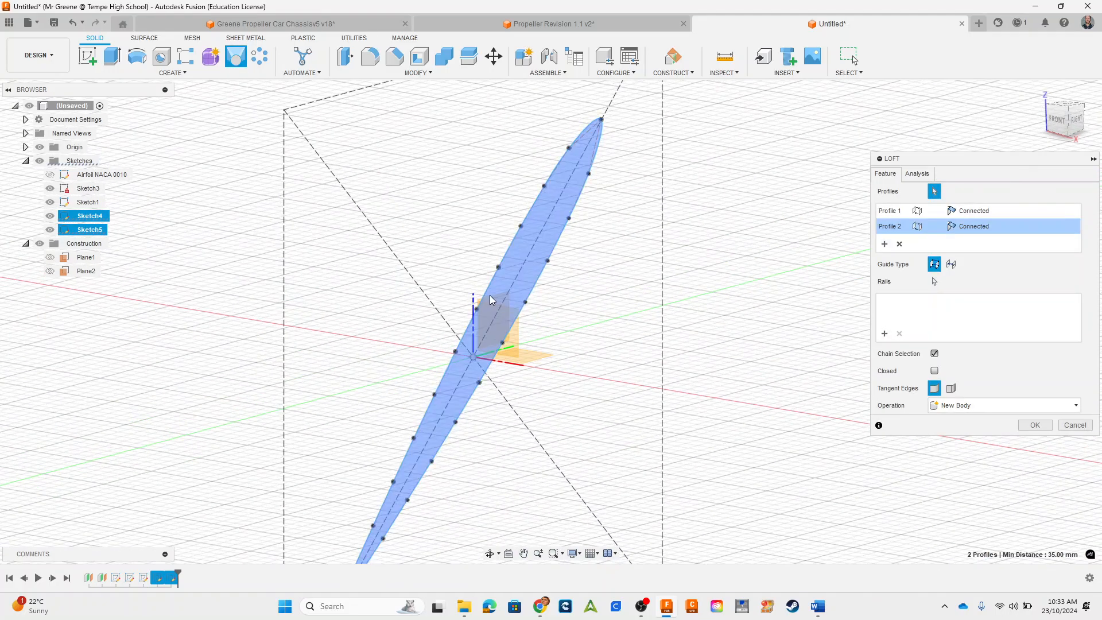
left_click(485, 314)
scroll(579, 346, "down", 1)
scroll(579, 346, "down", 4)
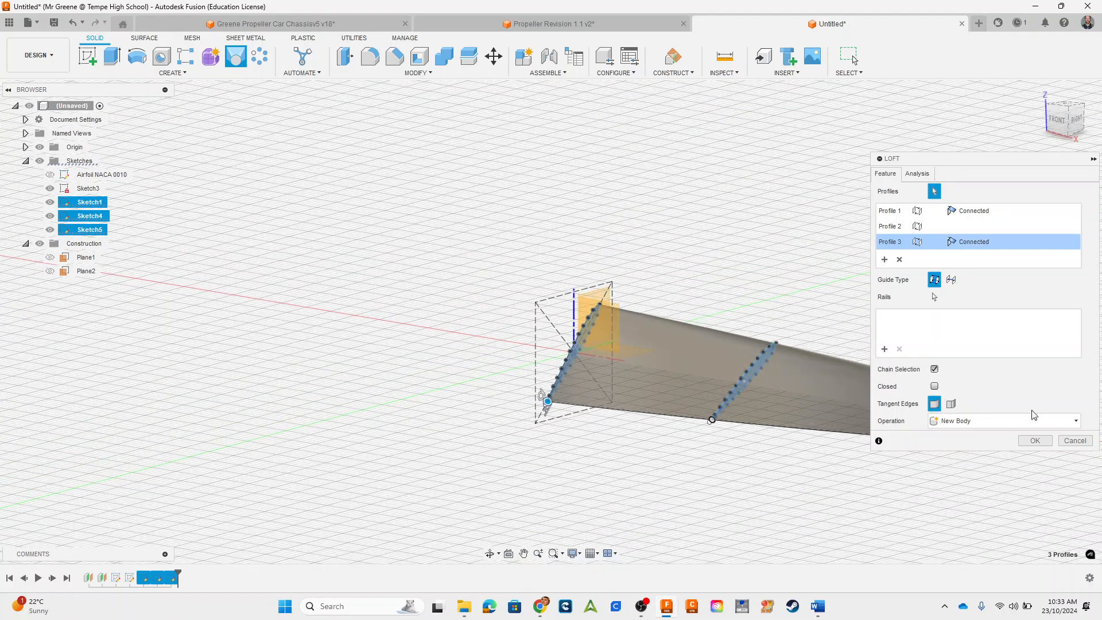
left_click(1032, 441)
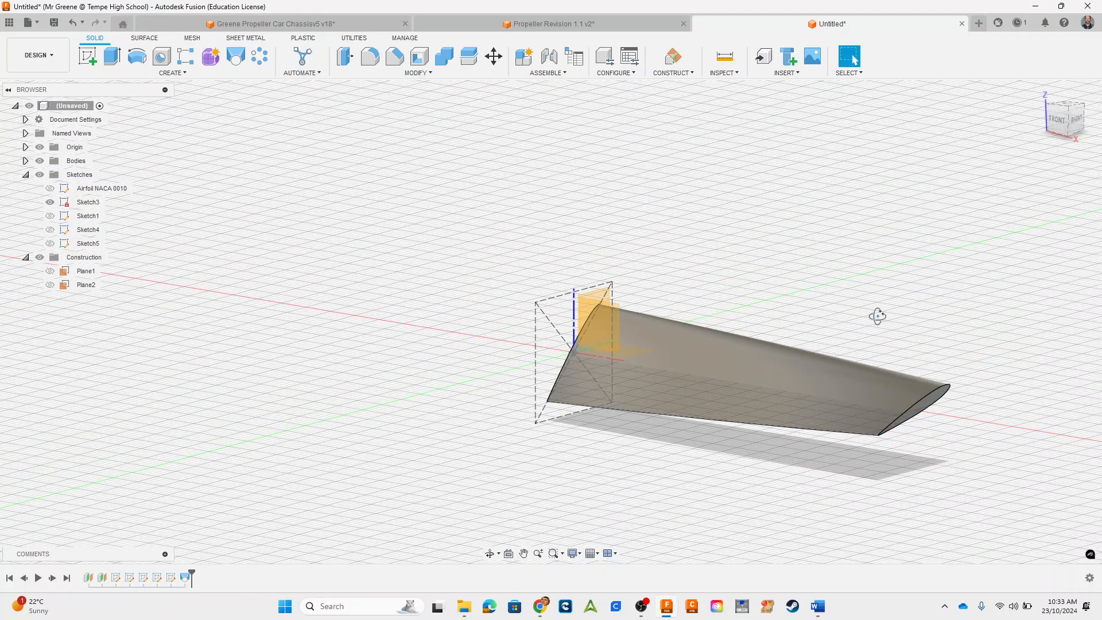
middle_click_drag(806, 314, 760, 349, "shift")
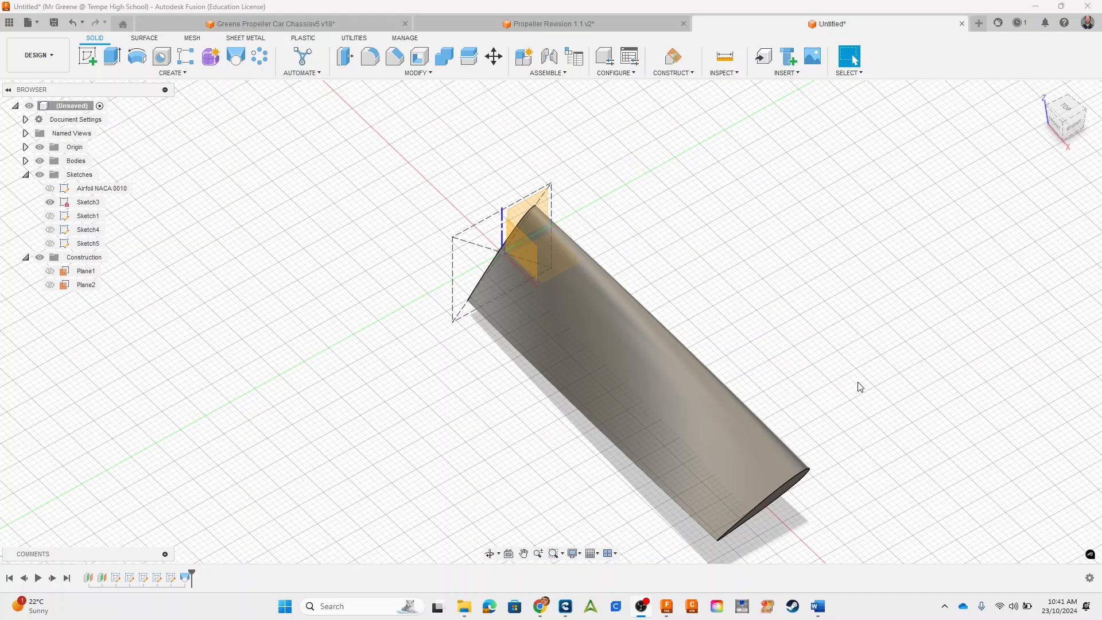
left_click(934, 329)
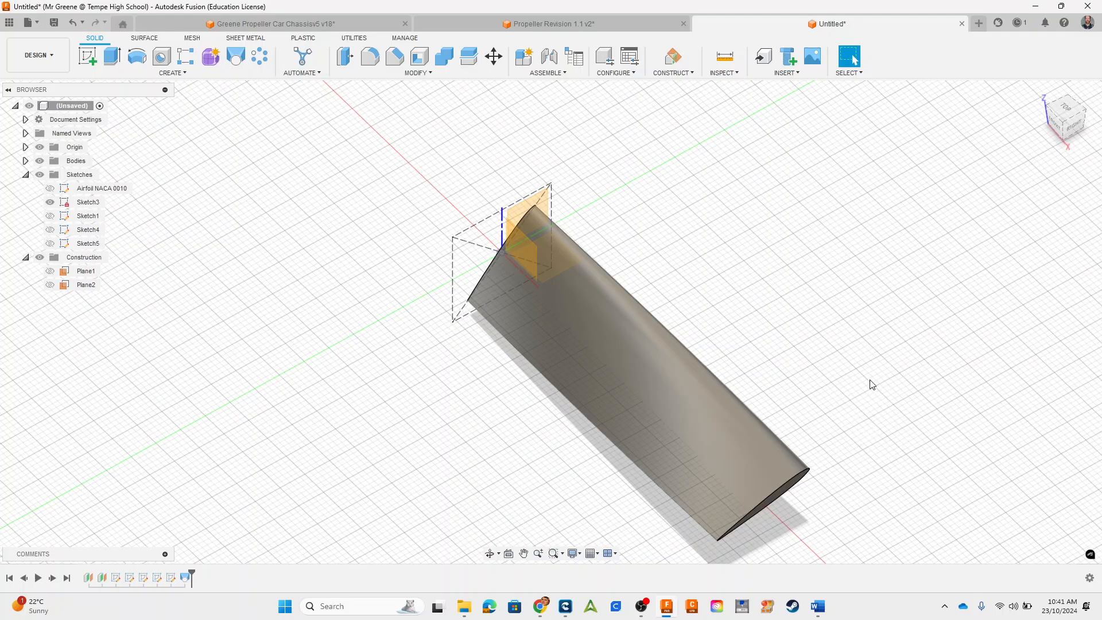
Step: Reopen the Plane2 airfoil sketch at the far end of the blade for editing
middle_click_drag(869, 423, 819, 349, "shift")
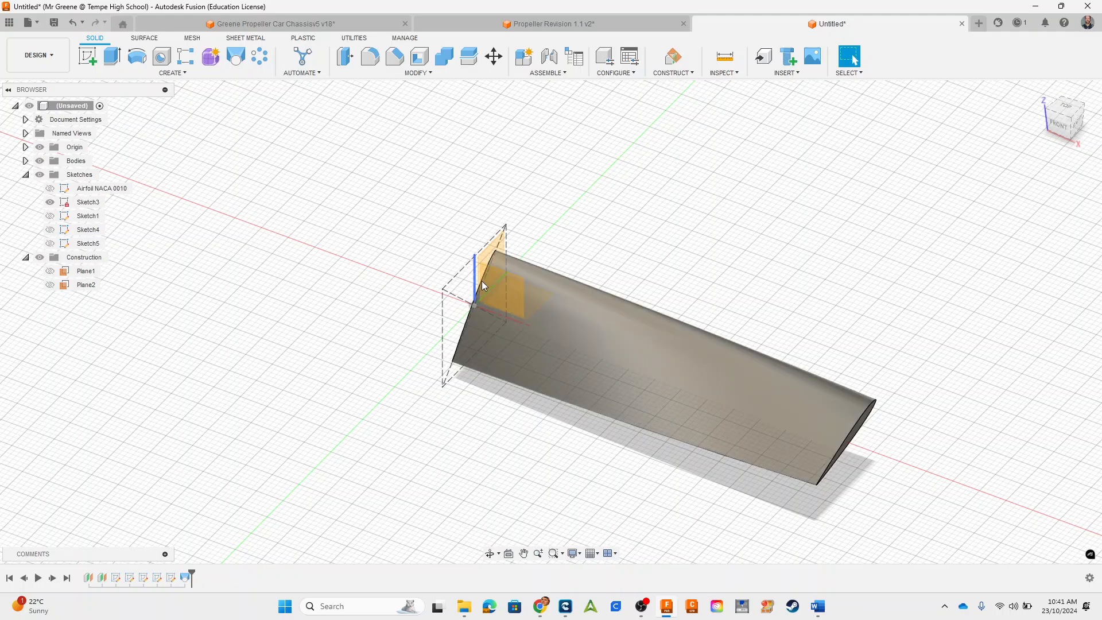
middle_click_drag(897, 473, 799, 431, "shift")
left_click(1079, 119)
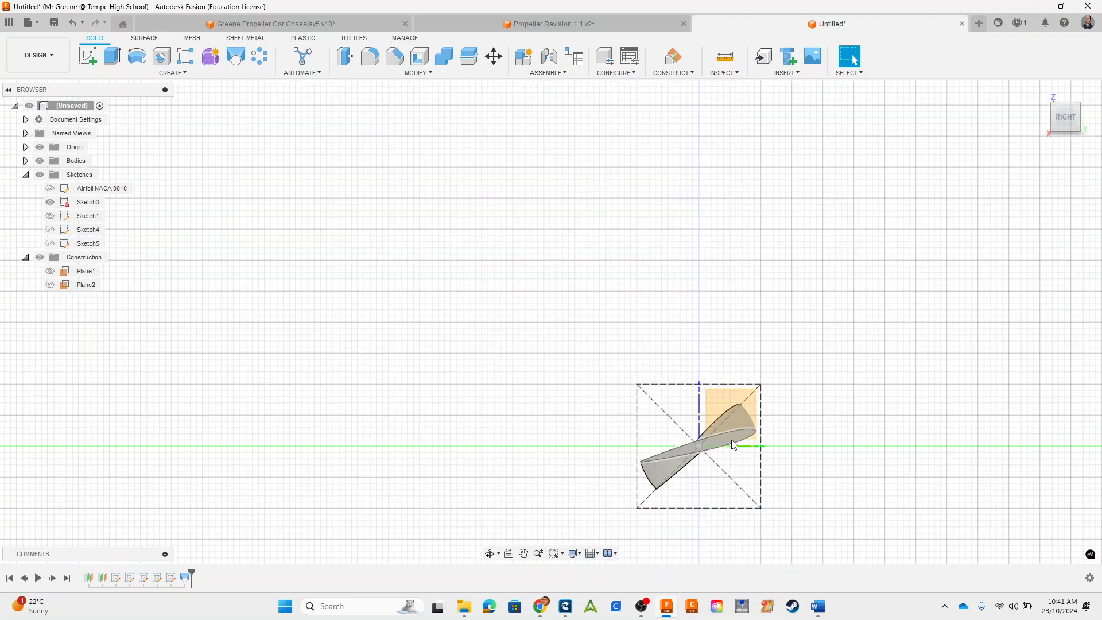
middle_click_drag(733, 445, 616, 450, "shift")
middle_click_drag(823, 364, 792, 327)
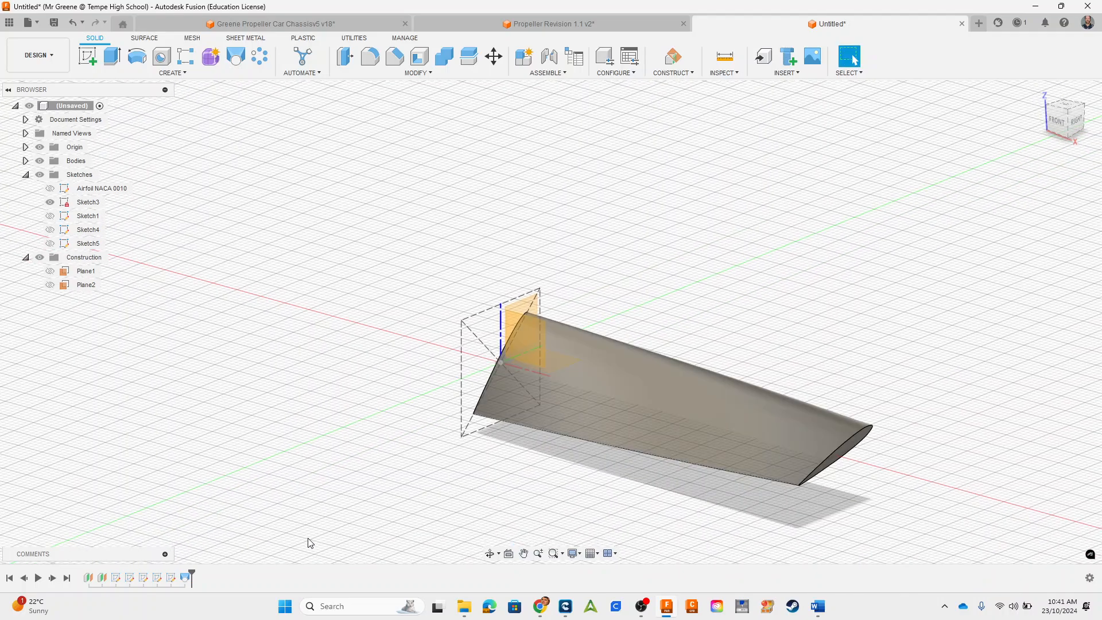
left_click(172, 580)
right_click(172, 578)
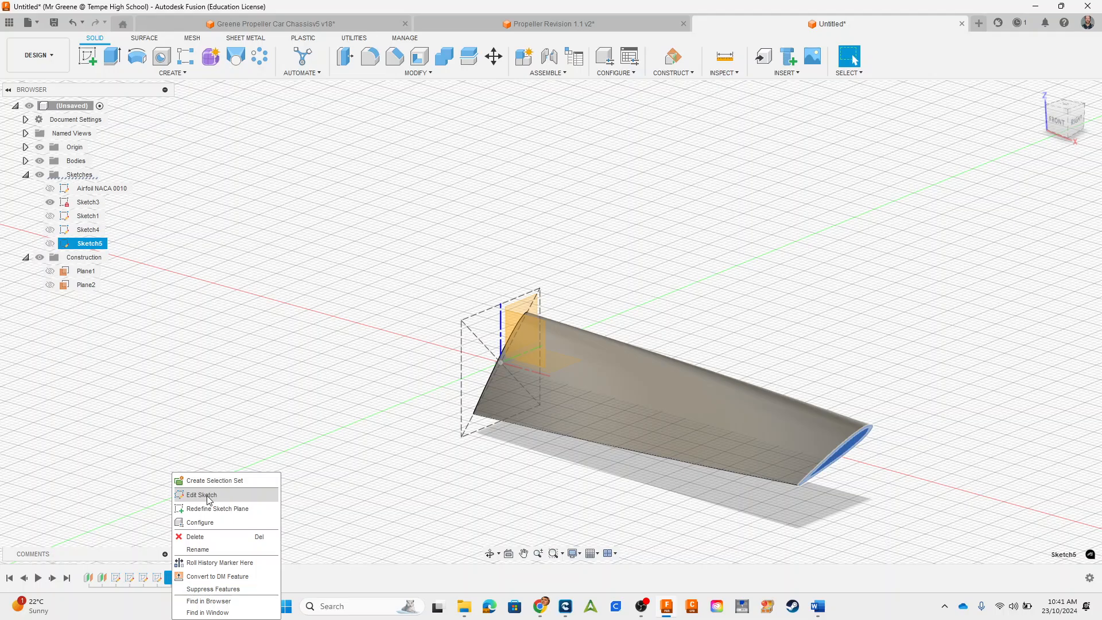
left_click(202, 495)
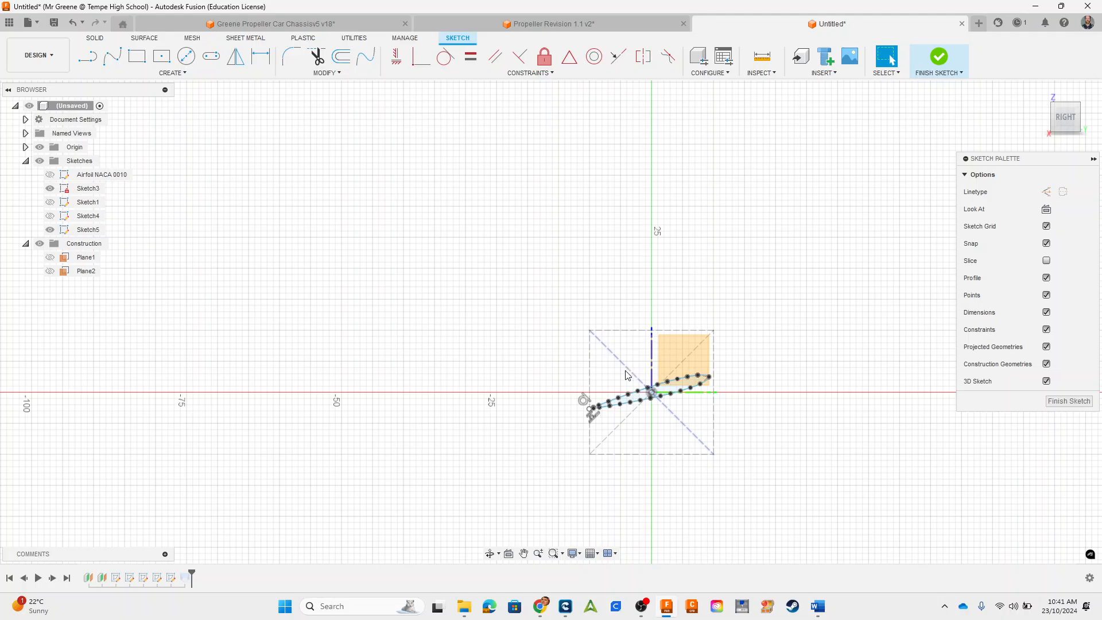
Step: Try to rotate the Plane2 airfoil profile to a steeper angle about a pivot at the origin, and finish the sketch
left_click_drag(532, 310, 762, 493)
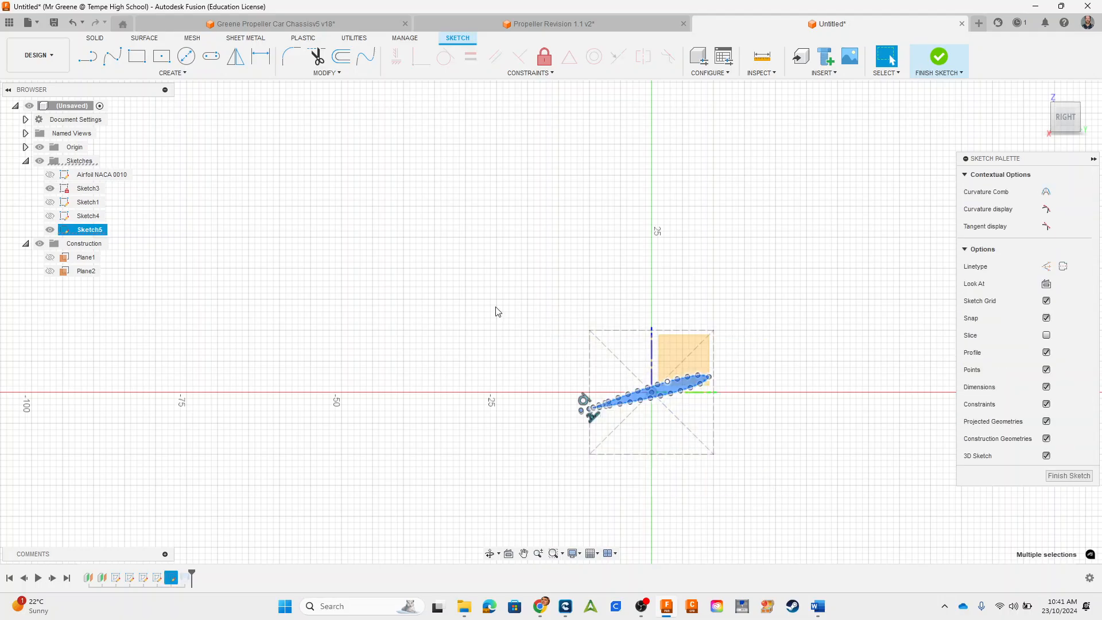
left_click(322, 72)
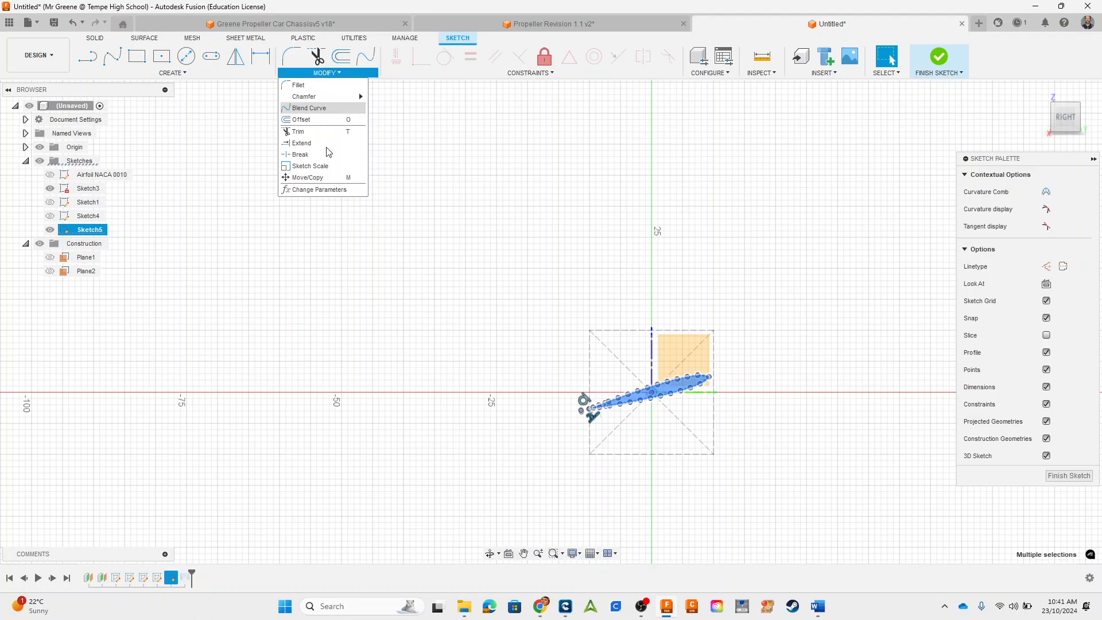
left_click(328, 177)
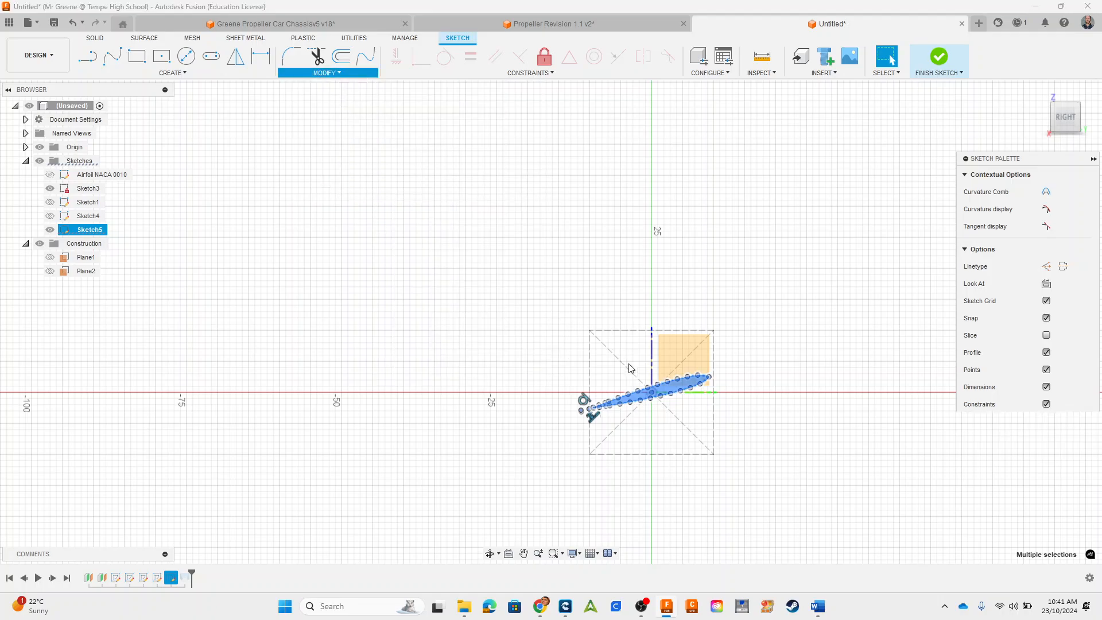
scroll(683, 410, "up", 6)
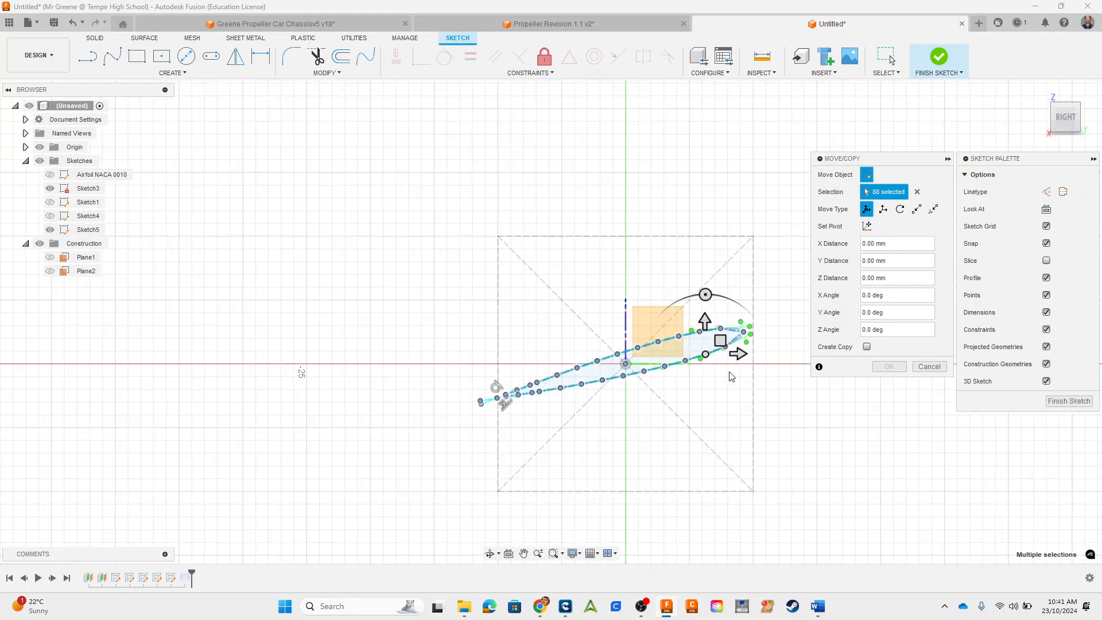
left_click(866, 226)
mouse_move(701, 339)
left_mouse_down()
mouse_move(610, 337)
mouse_move(581, 372)
mouse_move(579, 355)
left_mouse_up()
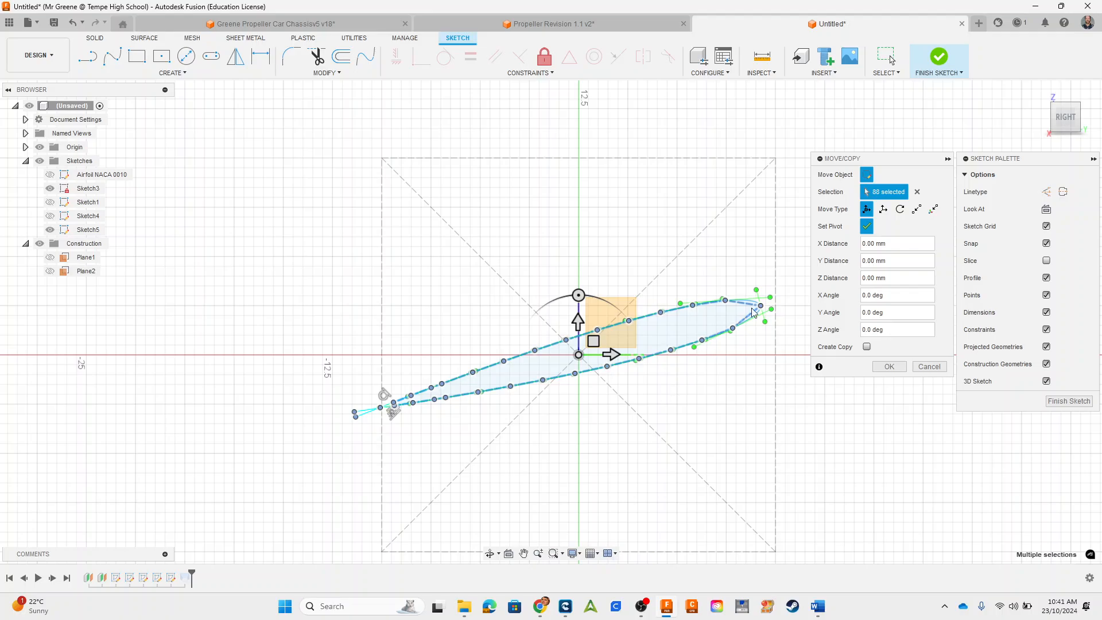
left_click(866, 226)
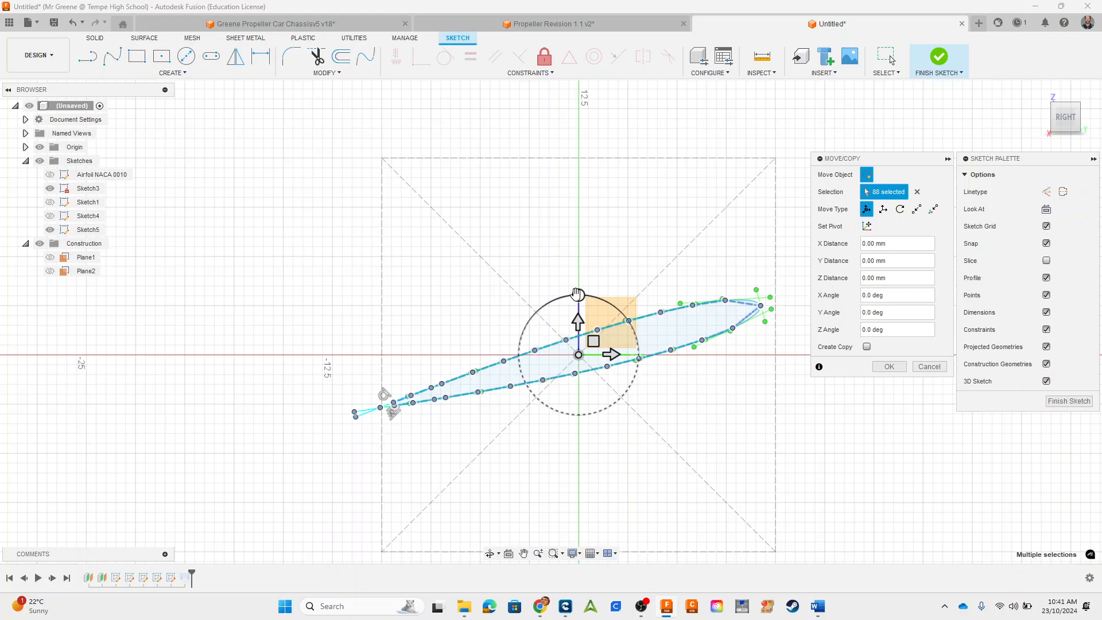
left_click(578, 293)
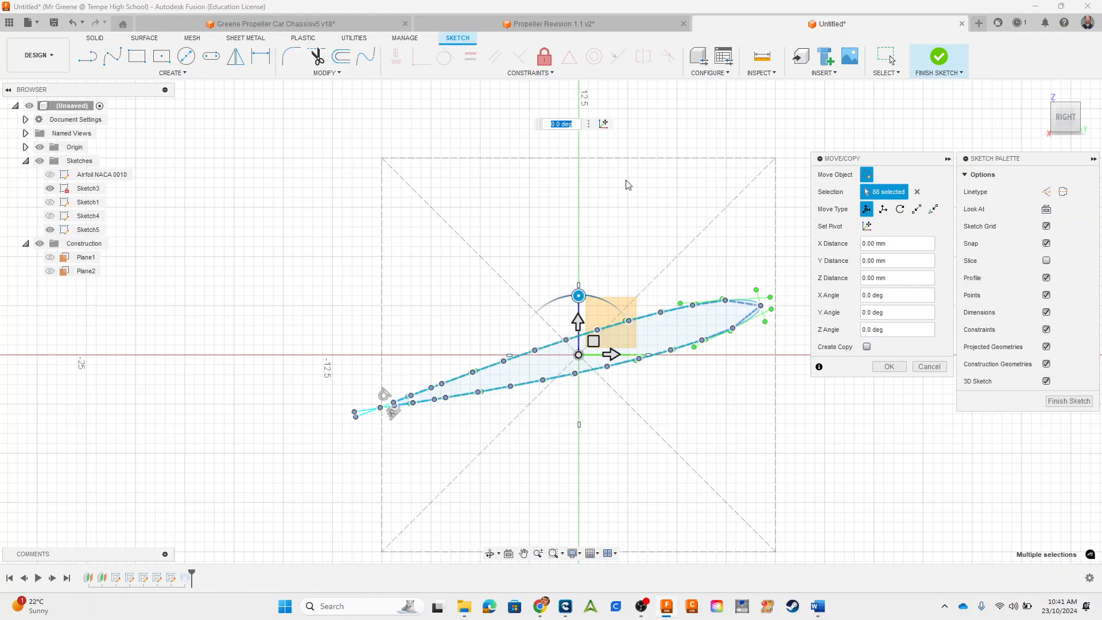
key("Return")
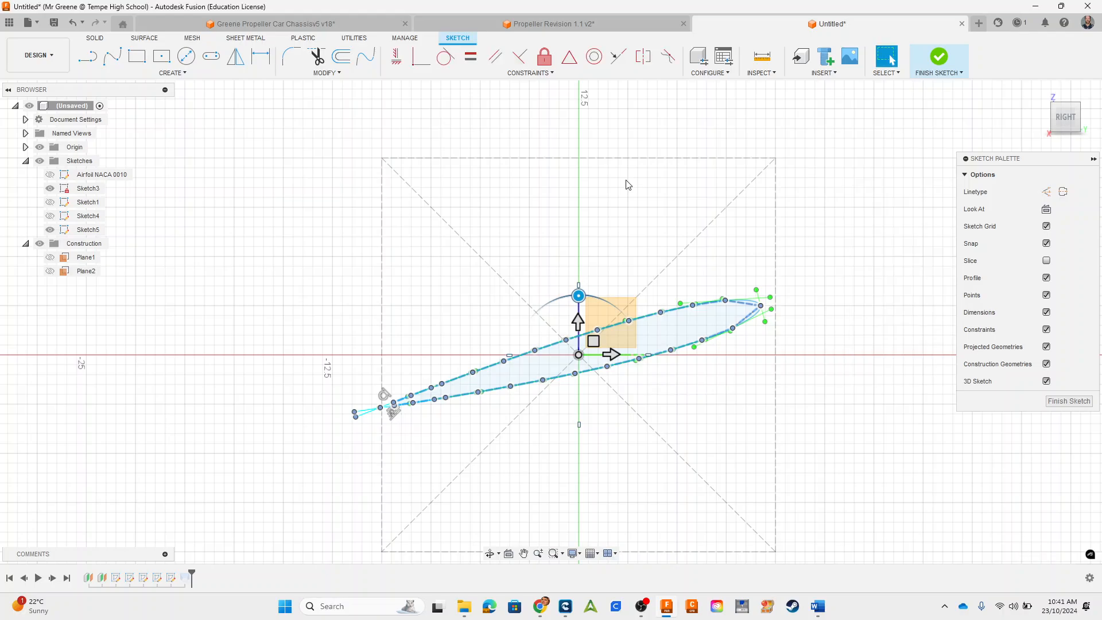
left_click(947, 64)
mouse_move(705, 409)
middle_mouse_down("shift")
mouse_move(794, 423)
mouse_move(767, 445)
mouse_move(725, 389)
mouse_move(781, 417)
mouse_move(762, 410)
middle_mouse_up("shift")
scroll(748, 415, "down", 3)
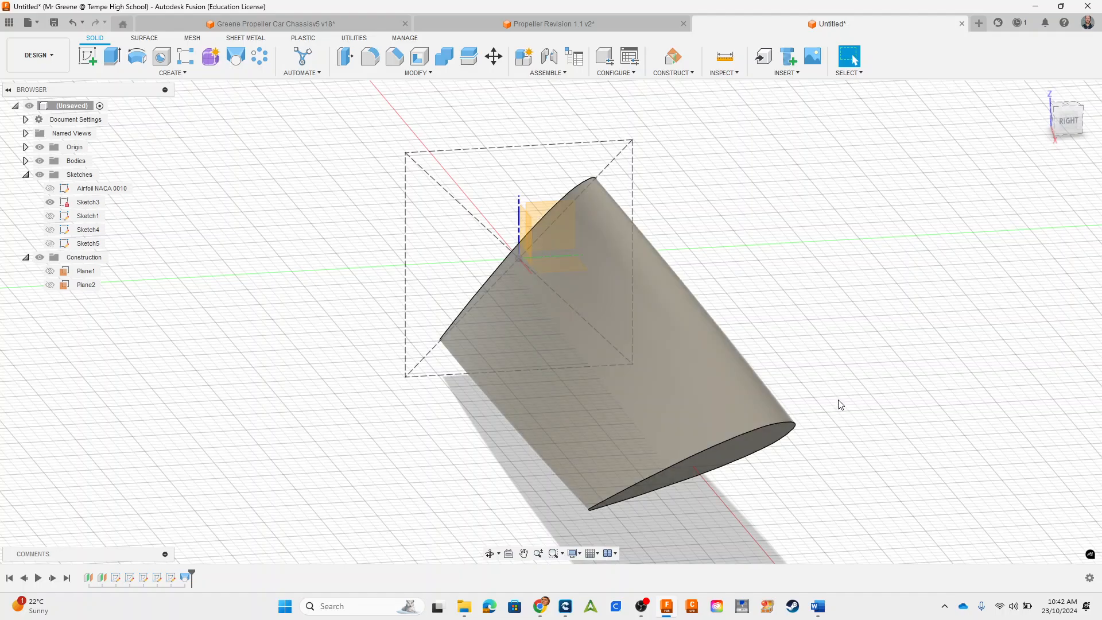
Step: Undo the last rotation of the Plane2 airfoil profile and finish the sketch
key("ctrl+z")
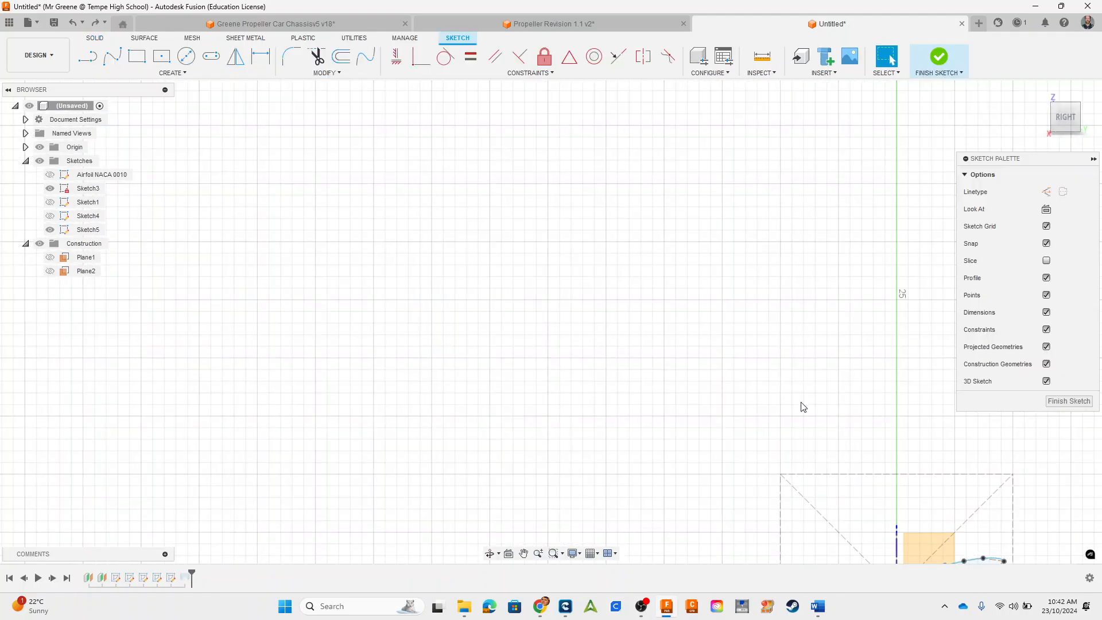
middle_click_drag(800, 408, 684, 284)
left_click(938, 57)
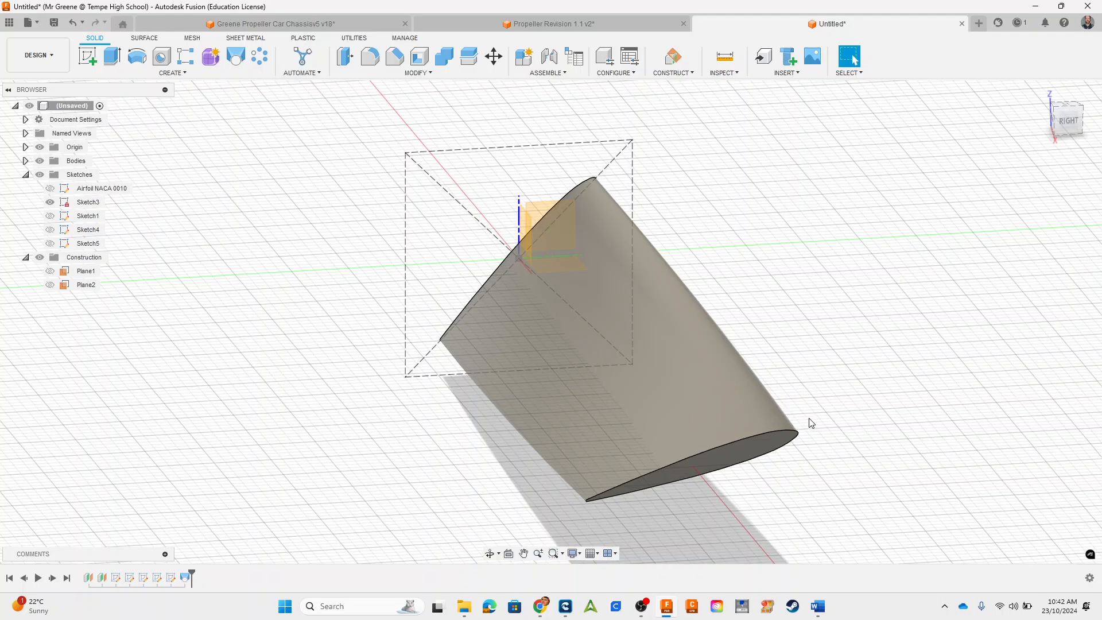
Step: Start a new sketch on the horizontal XY origin plane at the blade root
middle_click_drag(868, 420, 868, 362)
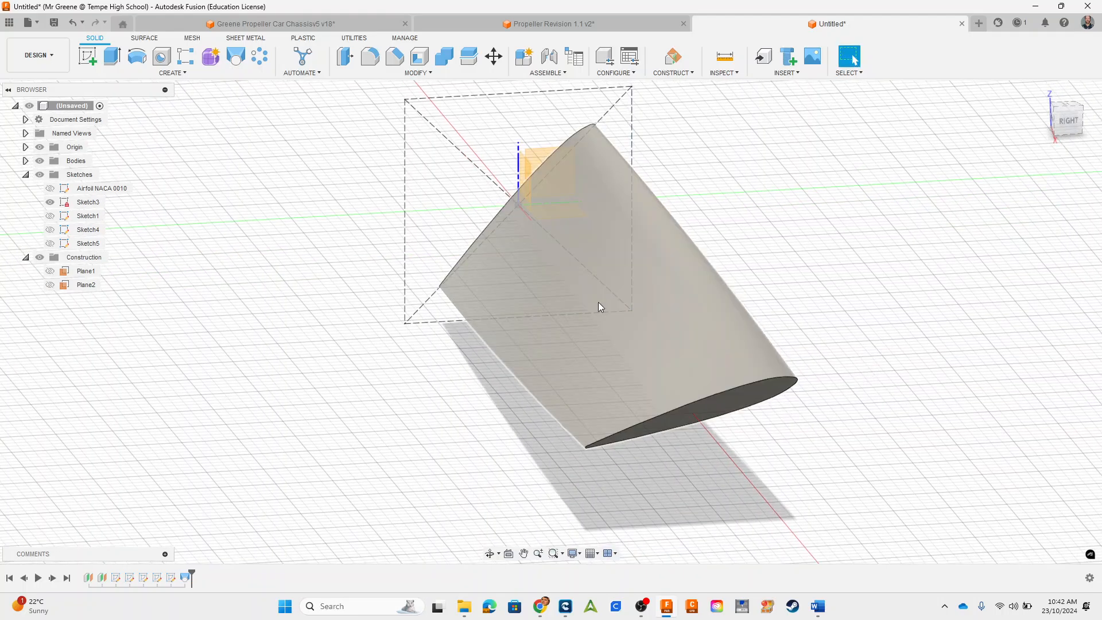
middle_click_drag(474, 385, 574, 402, "shift")
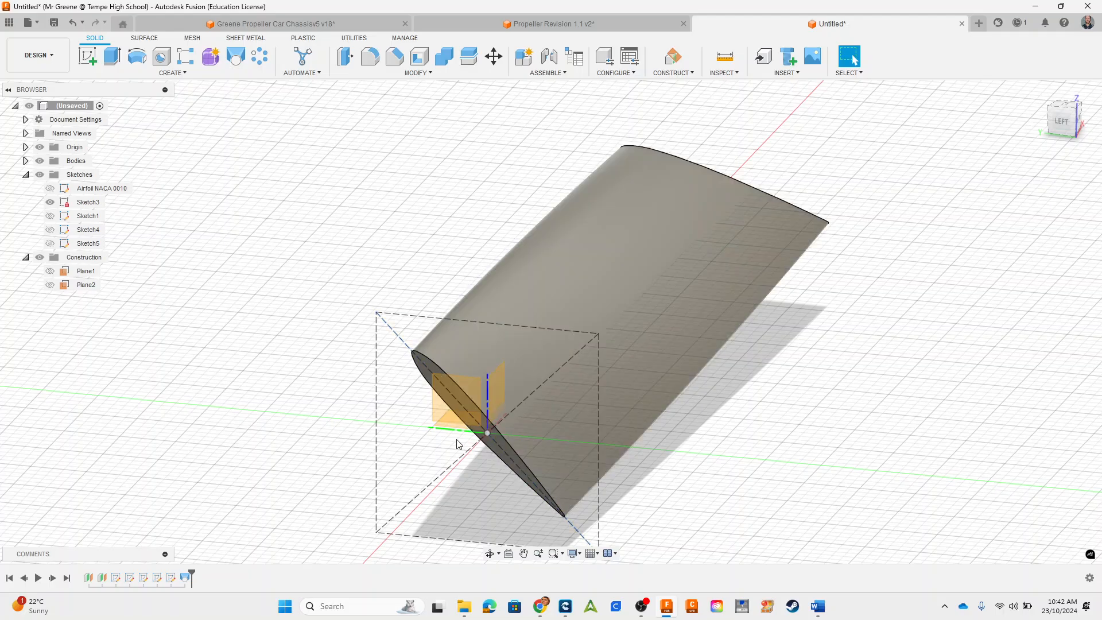
middle_click_drag(781, 428, 799, 377)
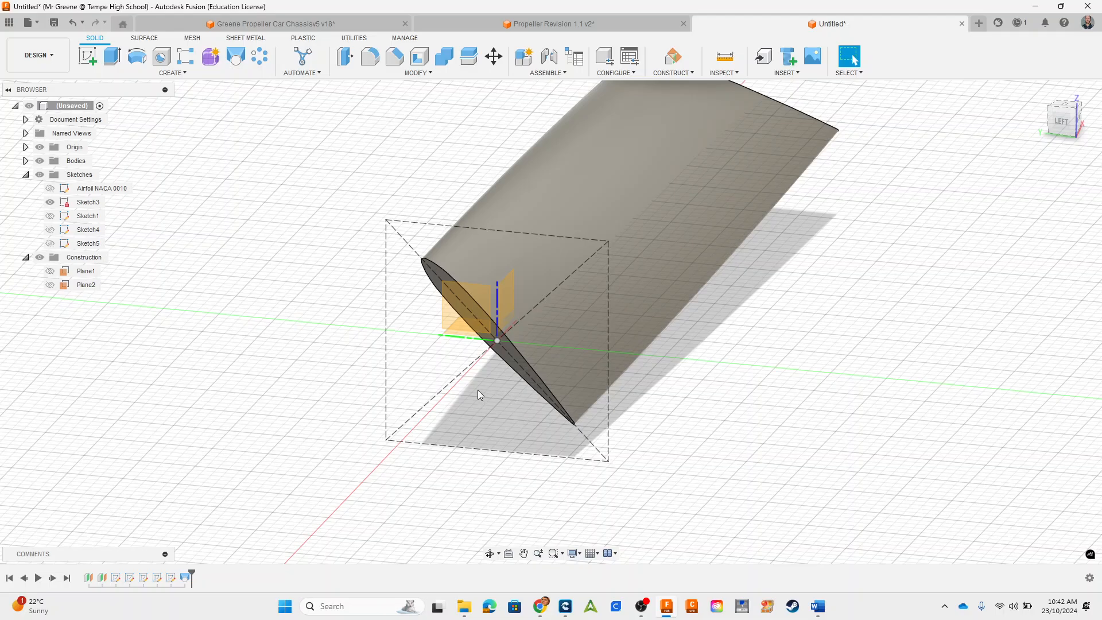
mouse_move(478, 390)
middle_mouse_down("shift")
mouse_move(501, 381)
mouse_move(461, 355)
middle_mouse_up("shift")
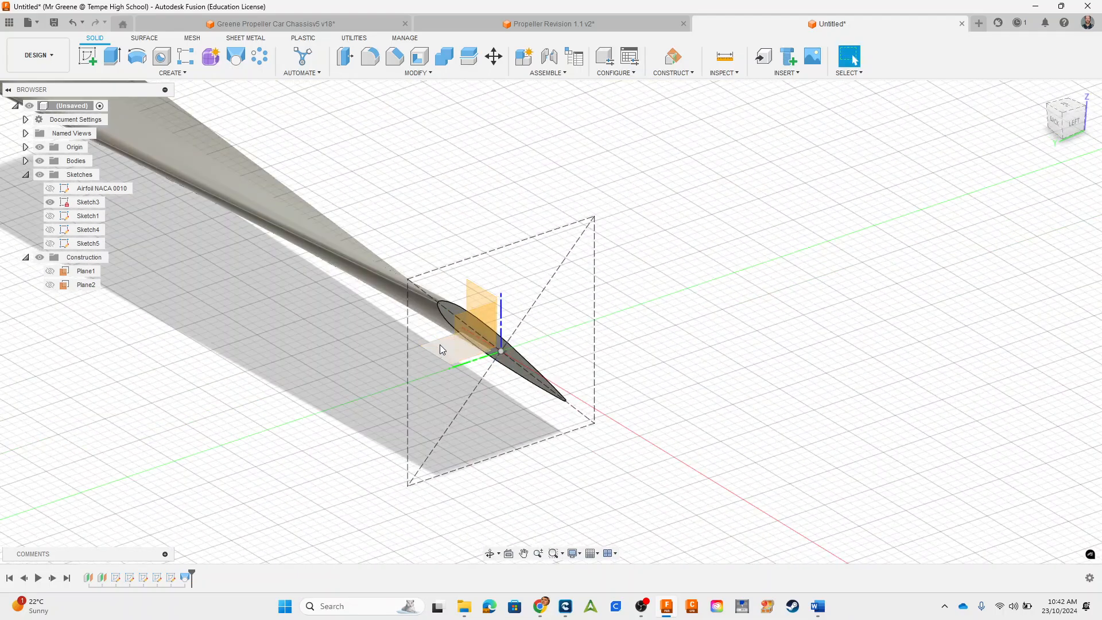
mouse_move(688, 296)
middle_mouse_down("shift")
mouse_move(720, 347)
mouse_move(712, 357)
middle_mouse_up("shift")
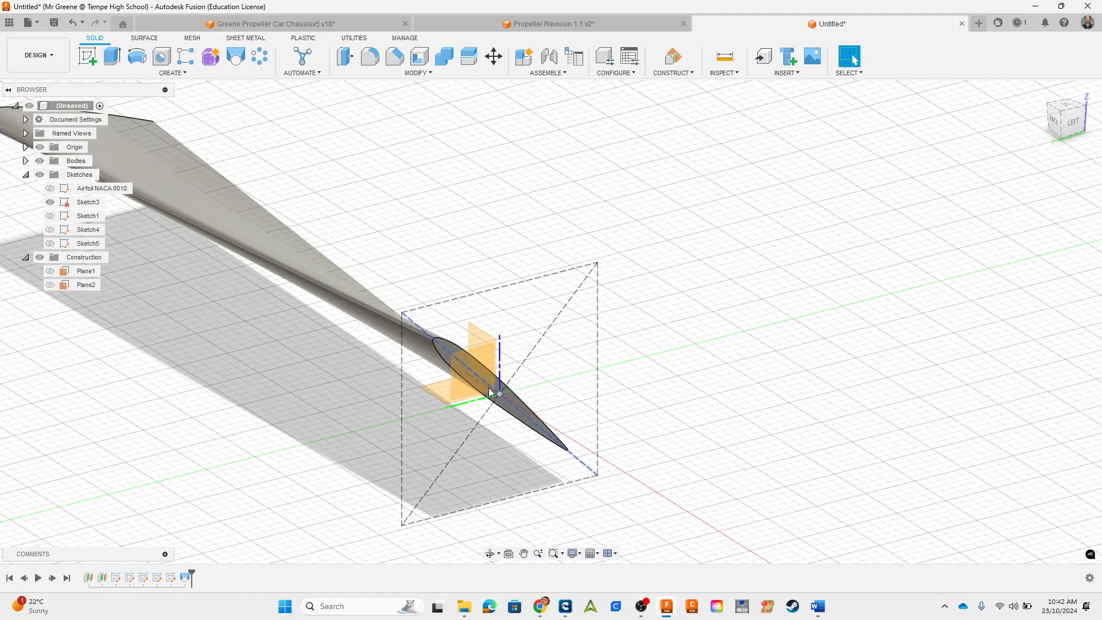
left_click(439, 387)
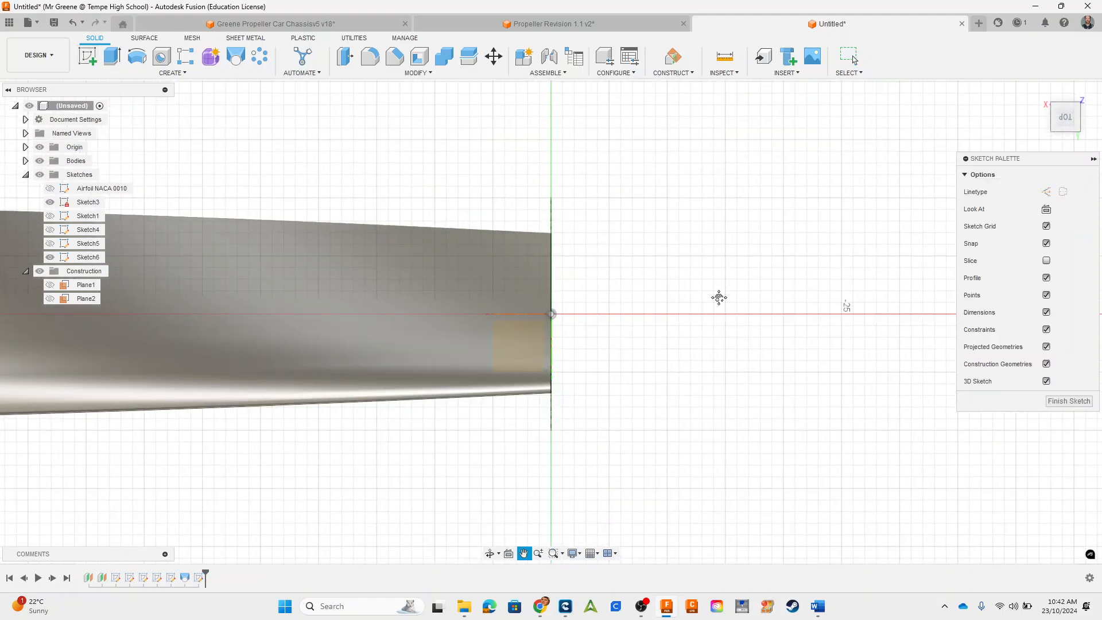
Step: Project the root sketch line running along the blade's end face at the origin into the new sketch
key("p")
scroll(591, 242, "up", 2)
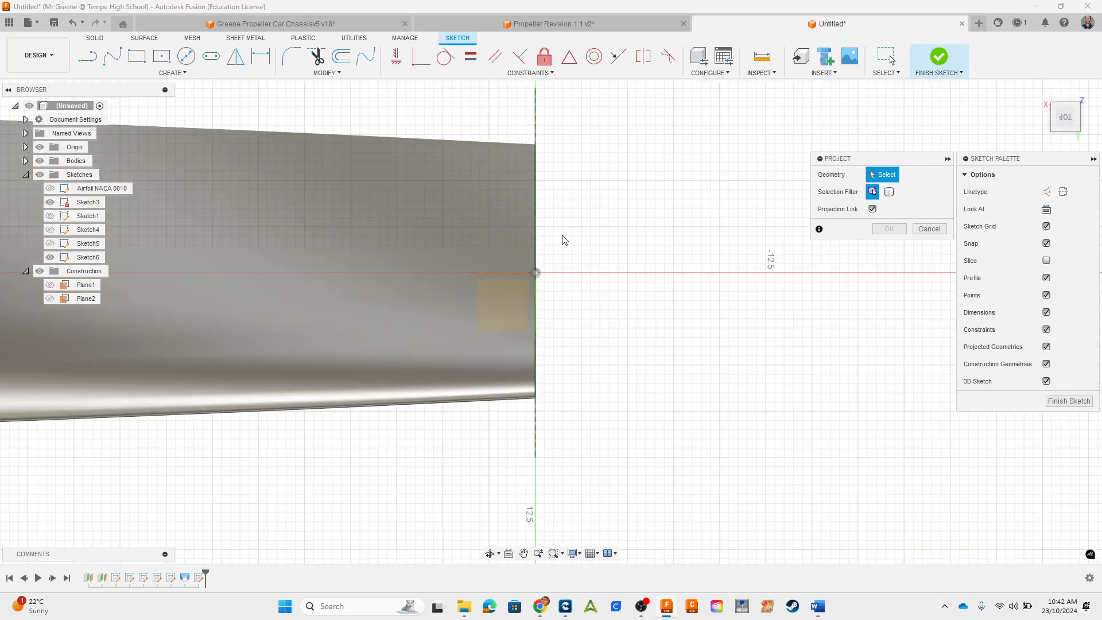
left_click(536, 238)
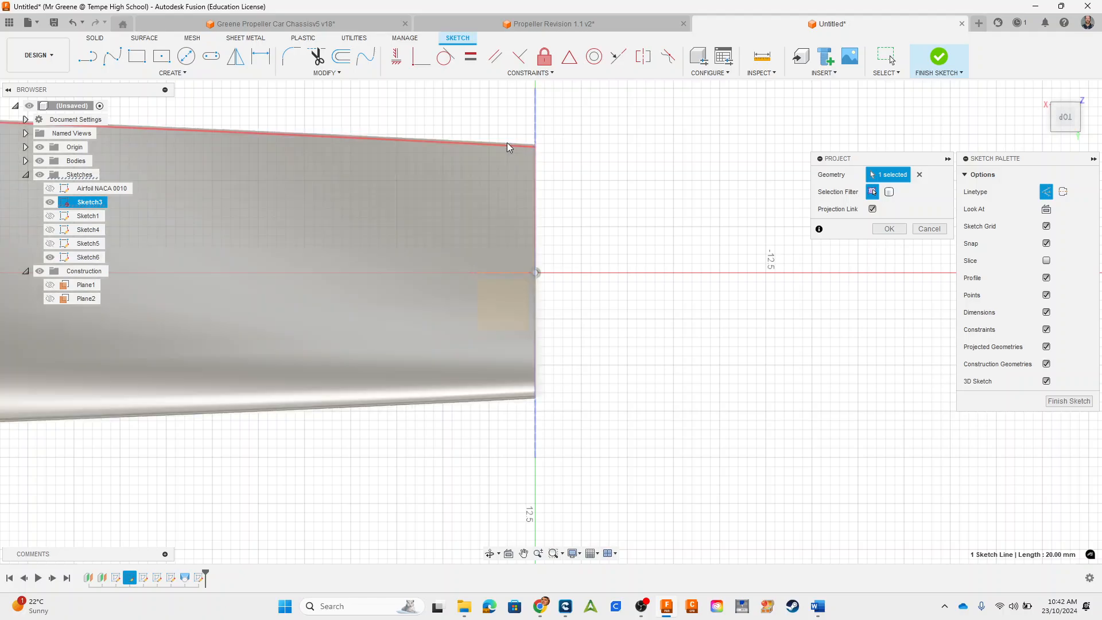
scroll(504, 195, "up", 1)
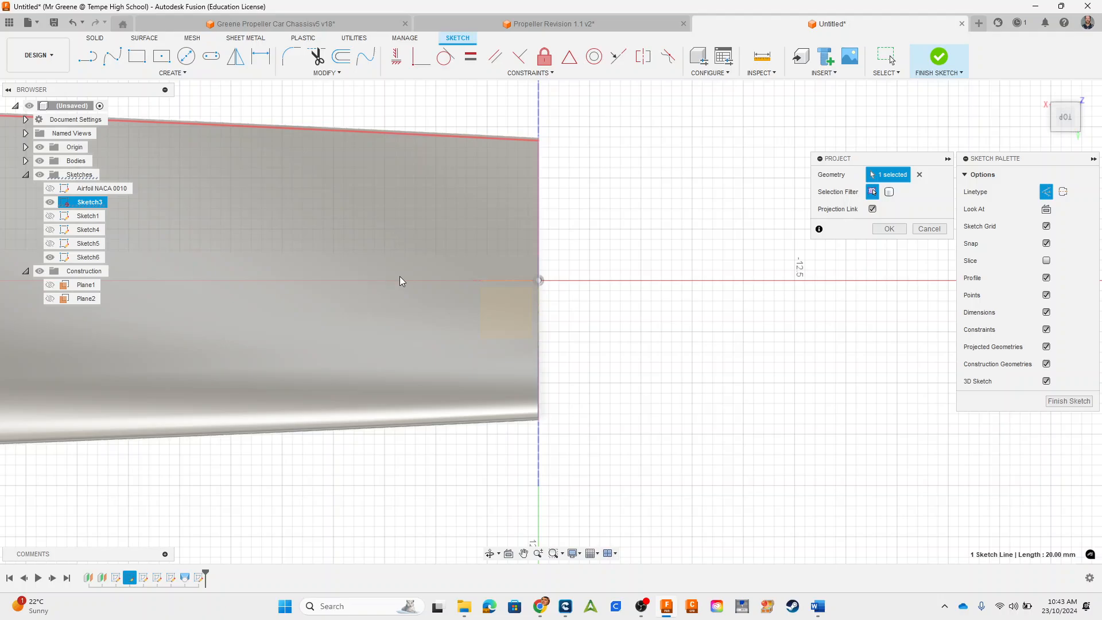
left_click(187, 56)
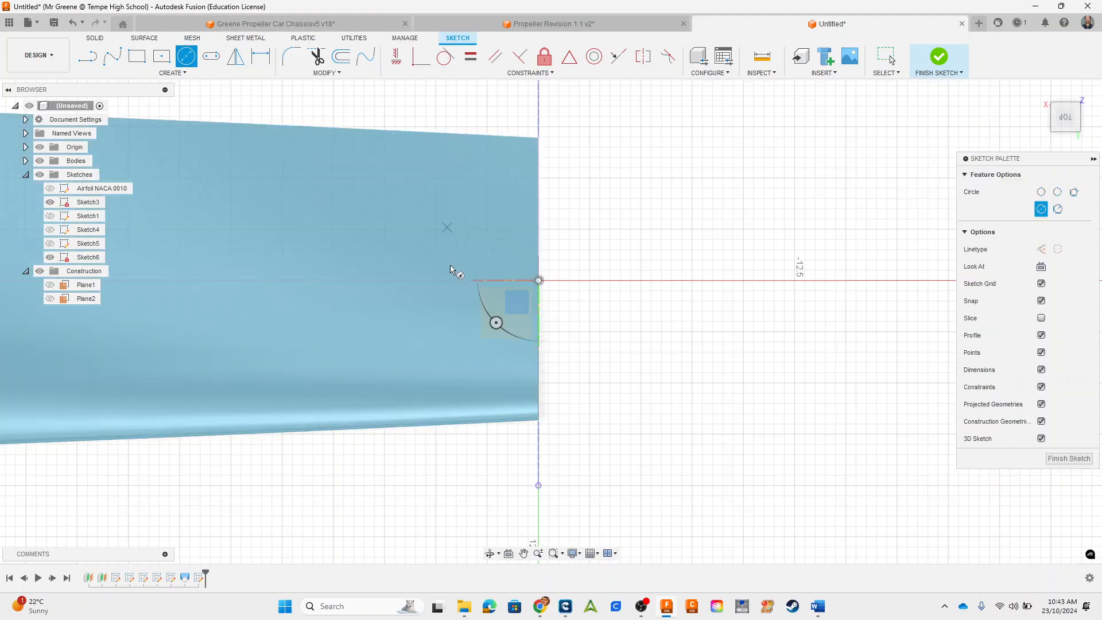
left_click(168, 73)
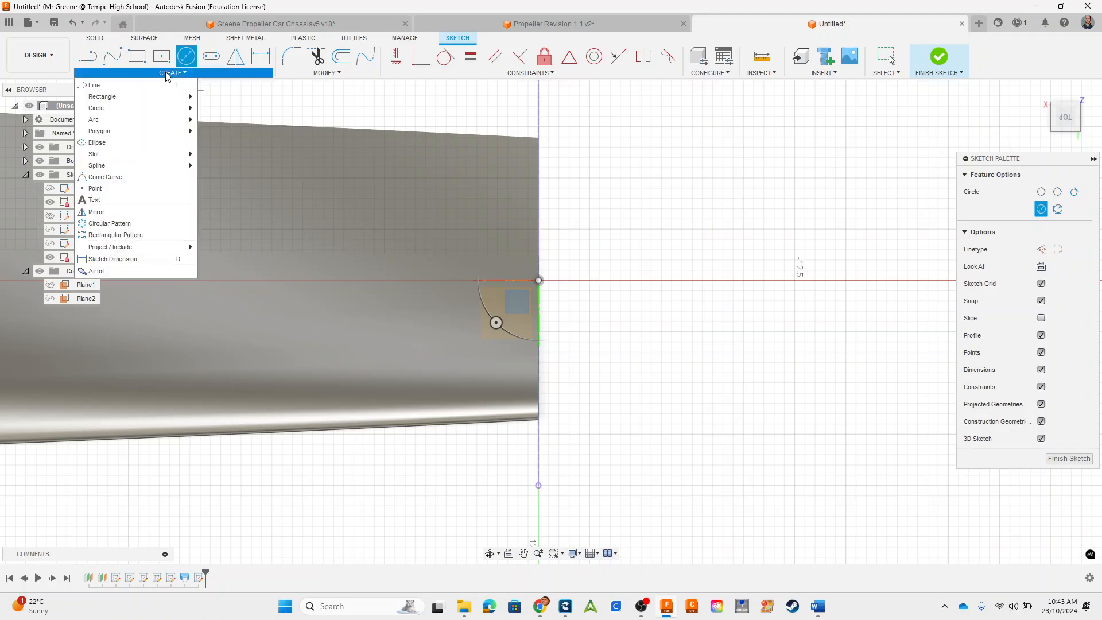
mouse_move(133, 108)
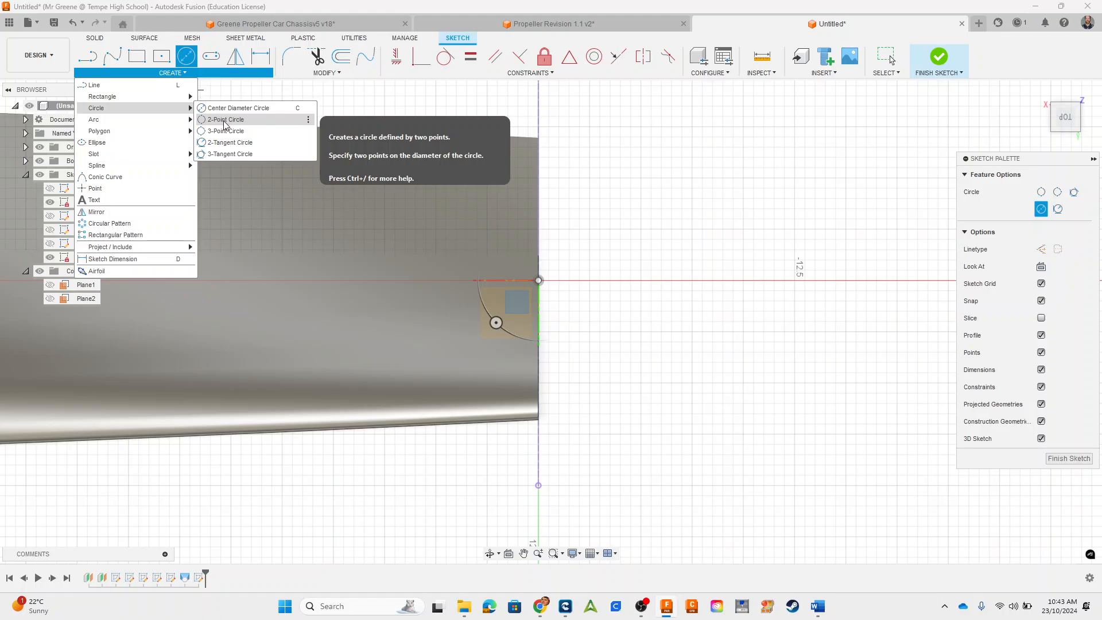
left_click(224, 120)
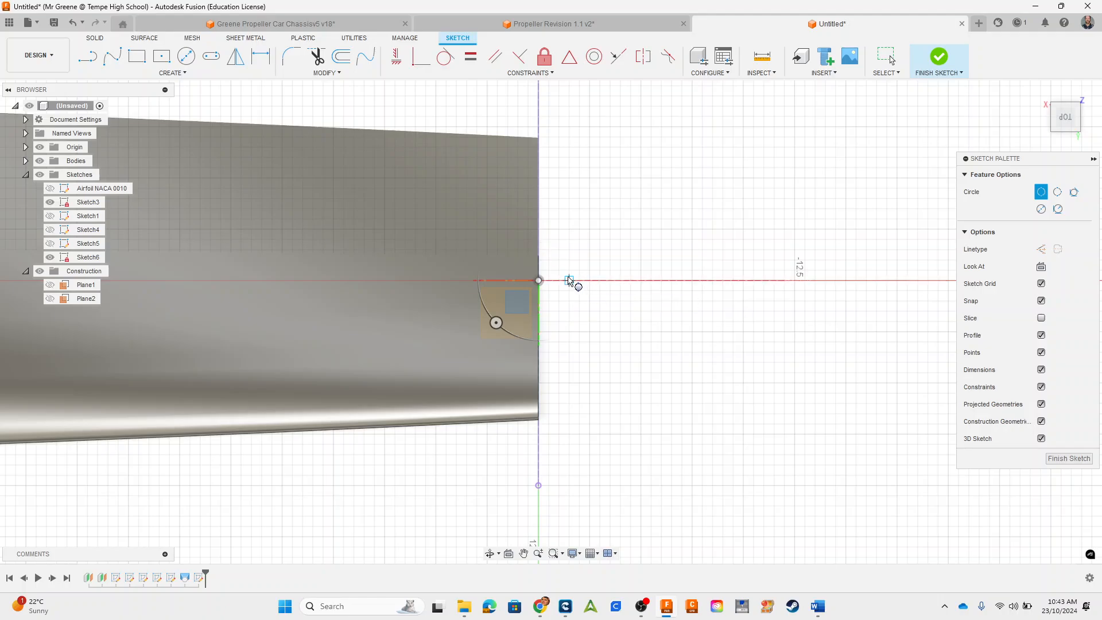
left_click(579, 280)
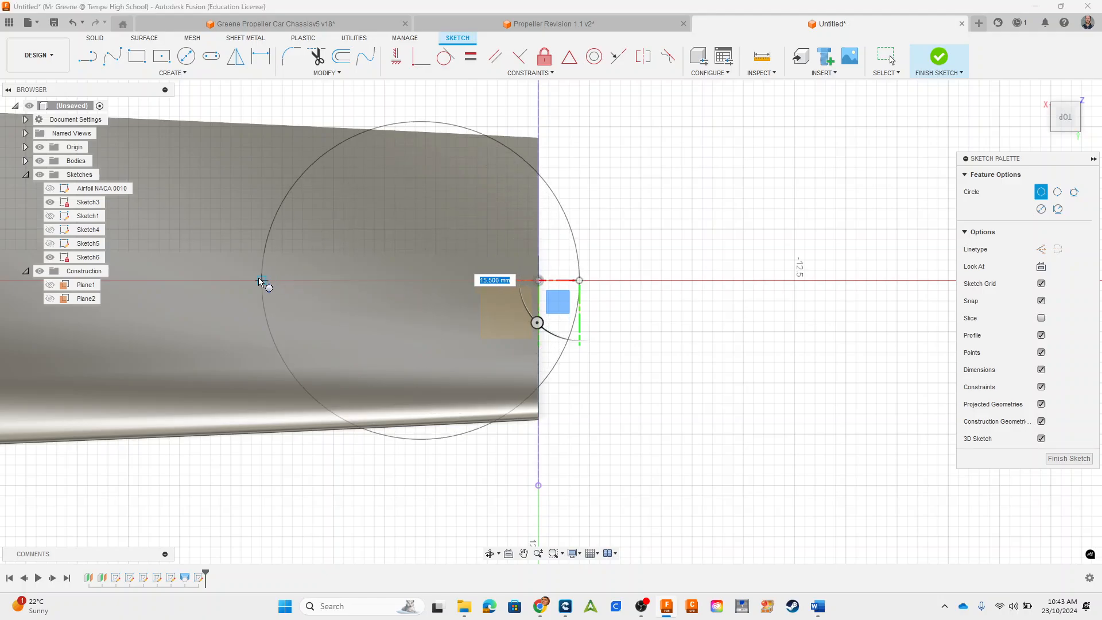
left_click(290, 278)
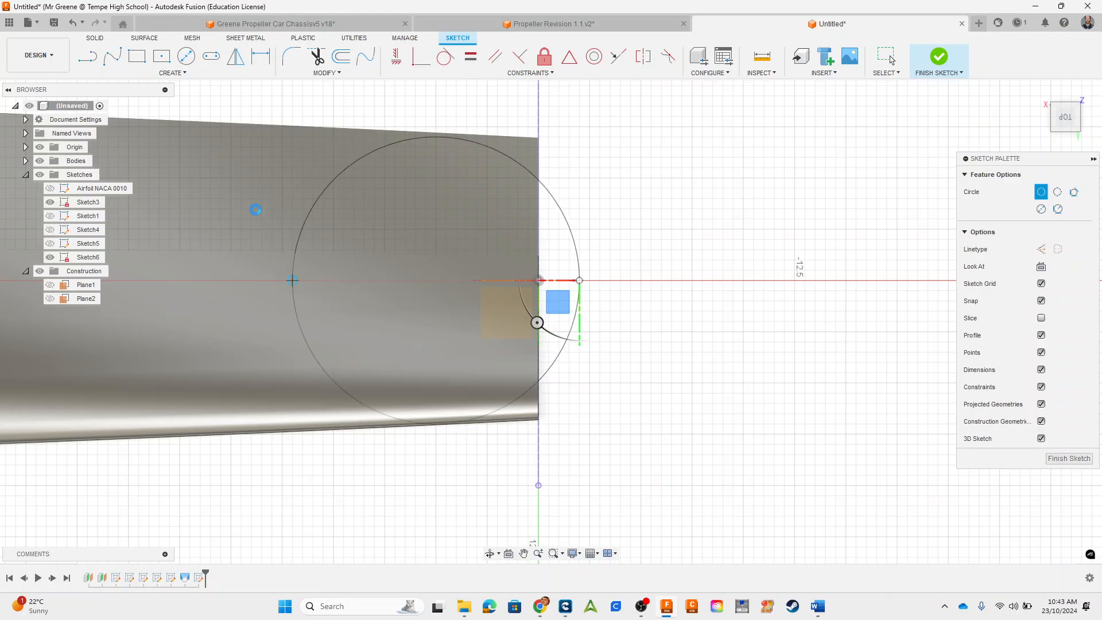
key("Escape")
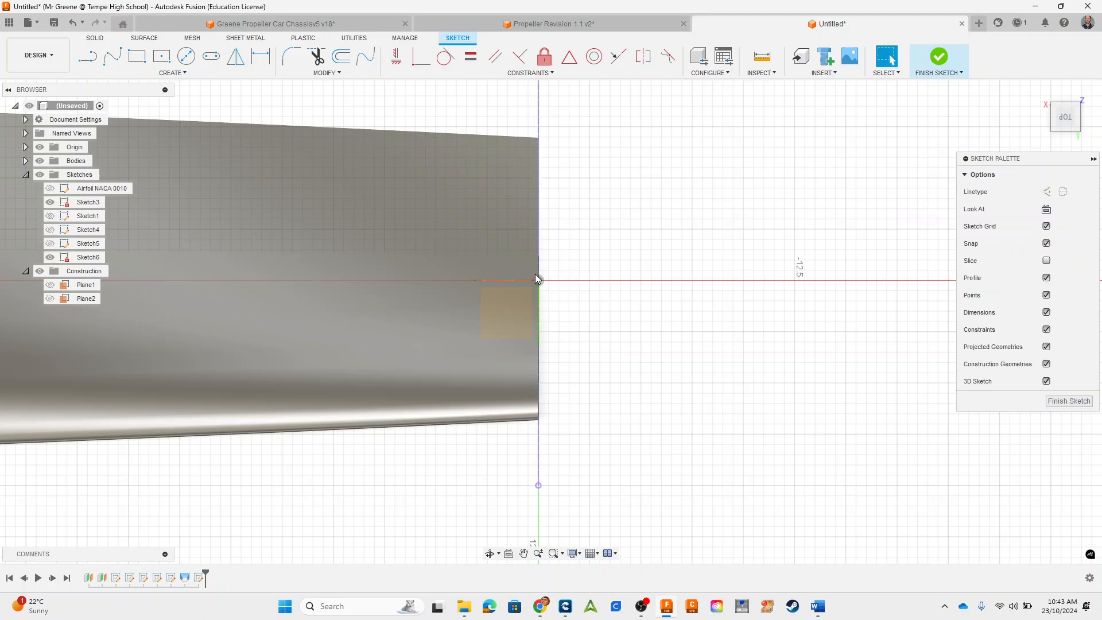
Step: Draw a 16 mm two-point circle with its diameter on the X axis, starting just outside the blade root and reaching over the blade
left_click(170, 73)
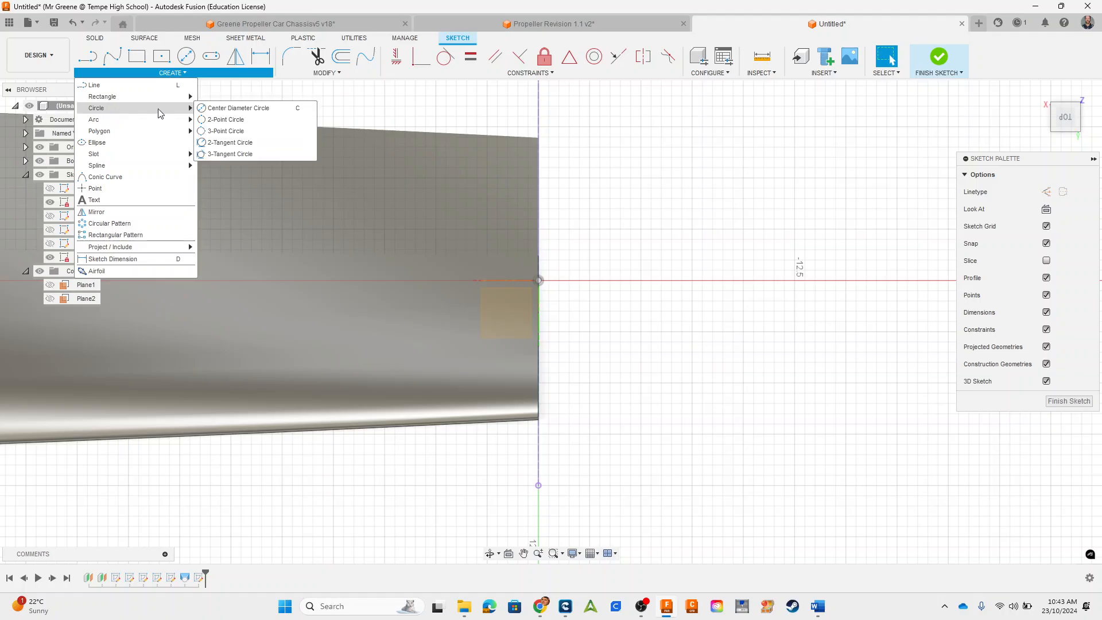
left_click(234, 121)
left_click(559, 280)
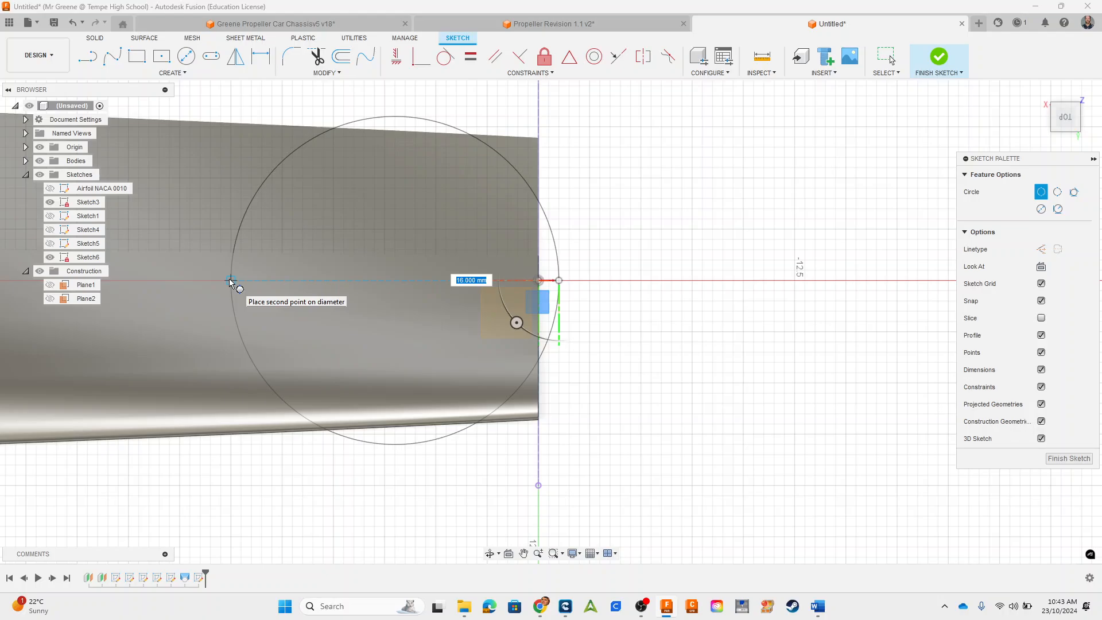
left_click(230, 280)
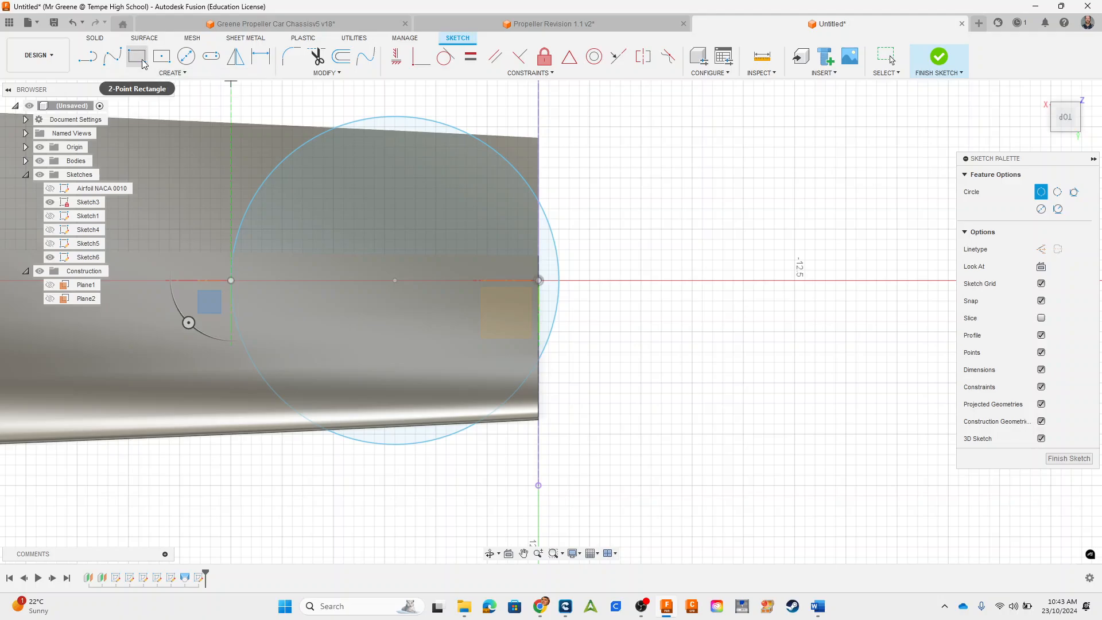
Step: Draw a 10 mm by 17 mm center rectangle centred on the origin, enclosing the blade's root end
left_click(162, 56)
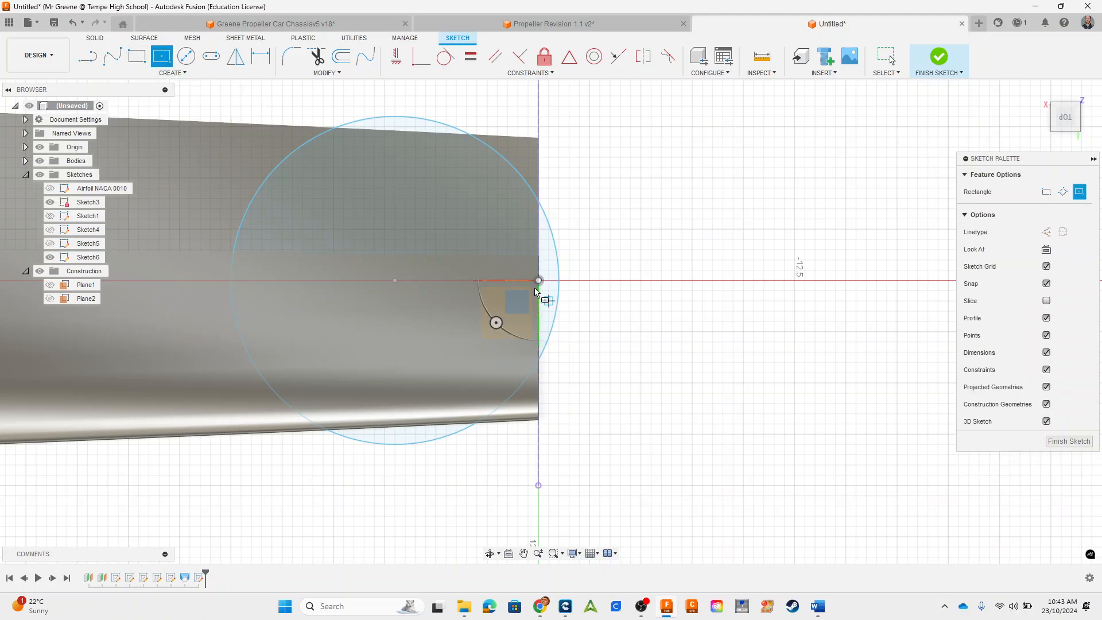
left_click(538, 281)
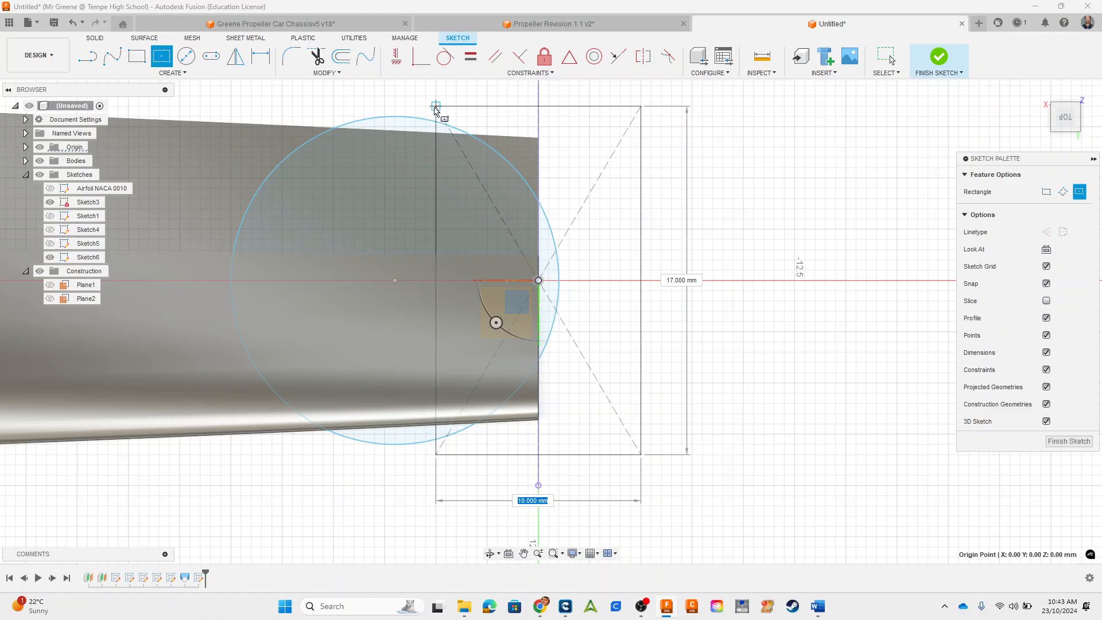
left_click(435, 107)
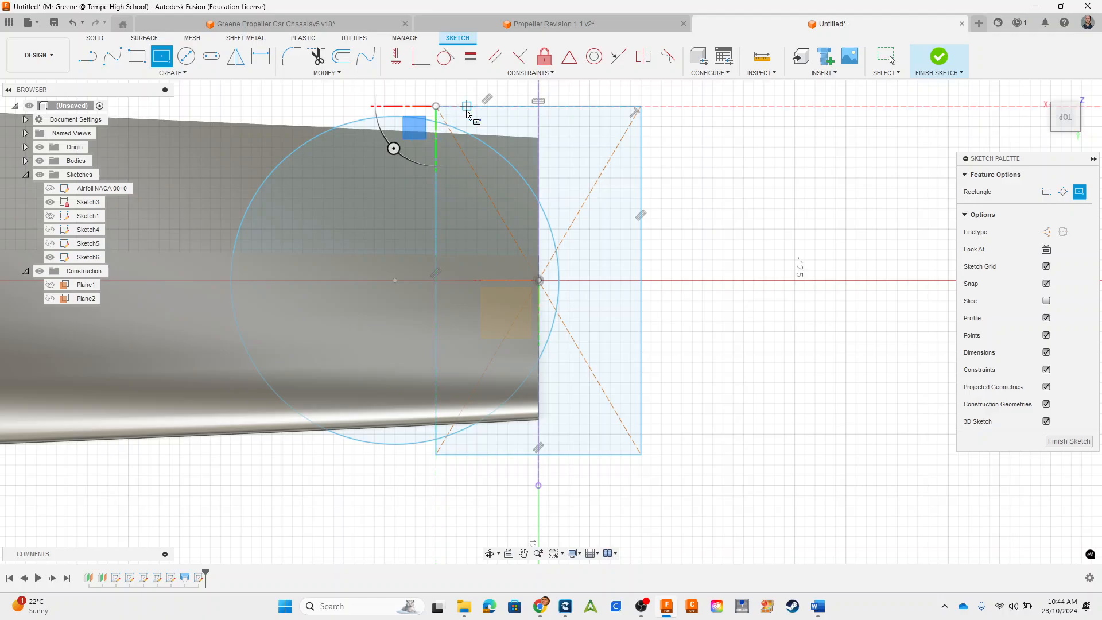
Step: Trim the circle's arc outside the rectangle and the rectangle's edge segment between the two arc ends
key("t")
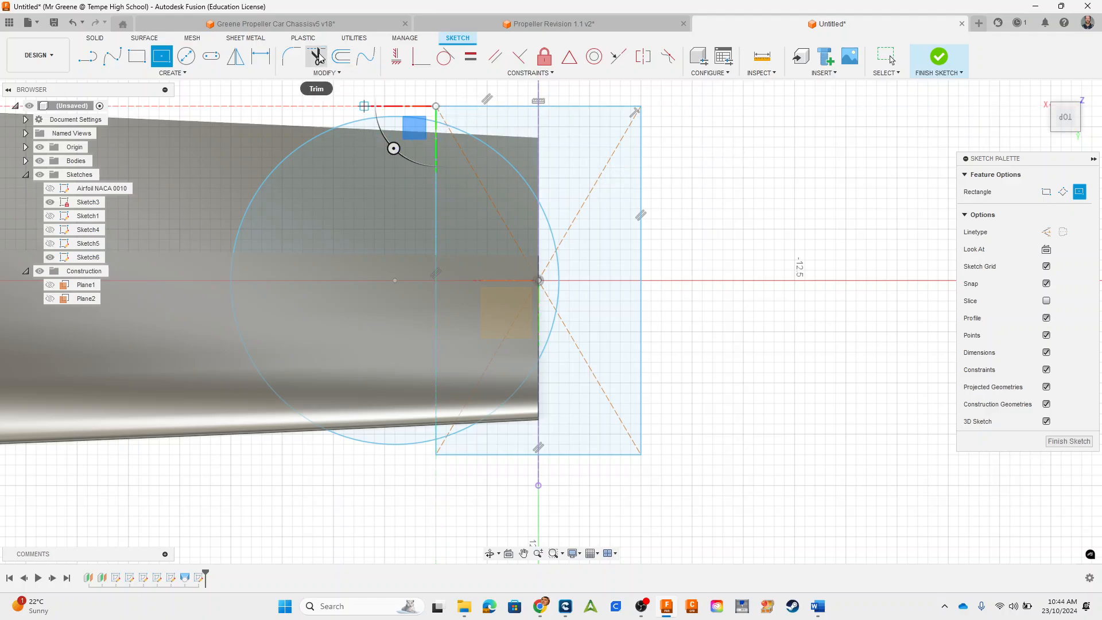
left_click(280, 164)
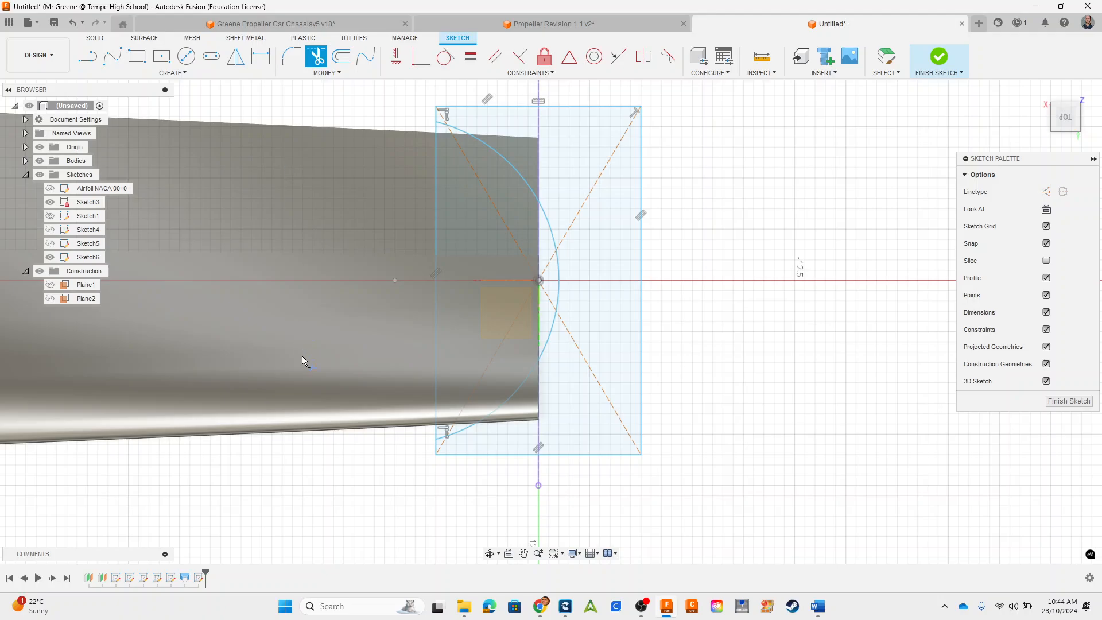
left_click(436, 215)
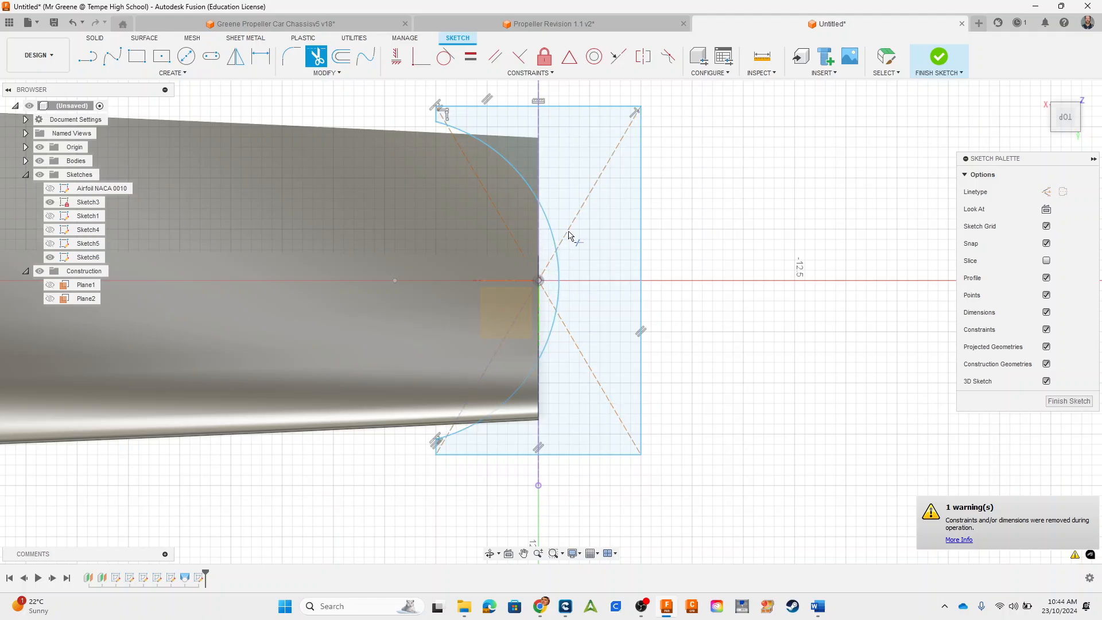
left_click(894, 63)
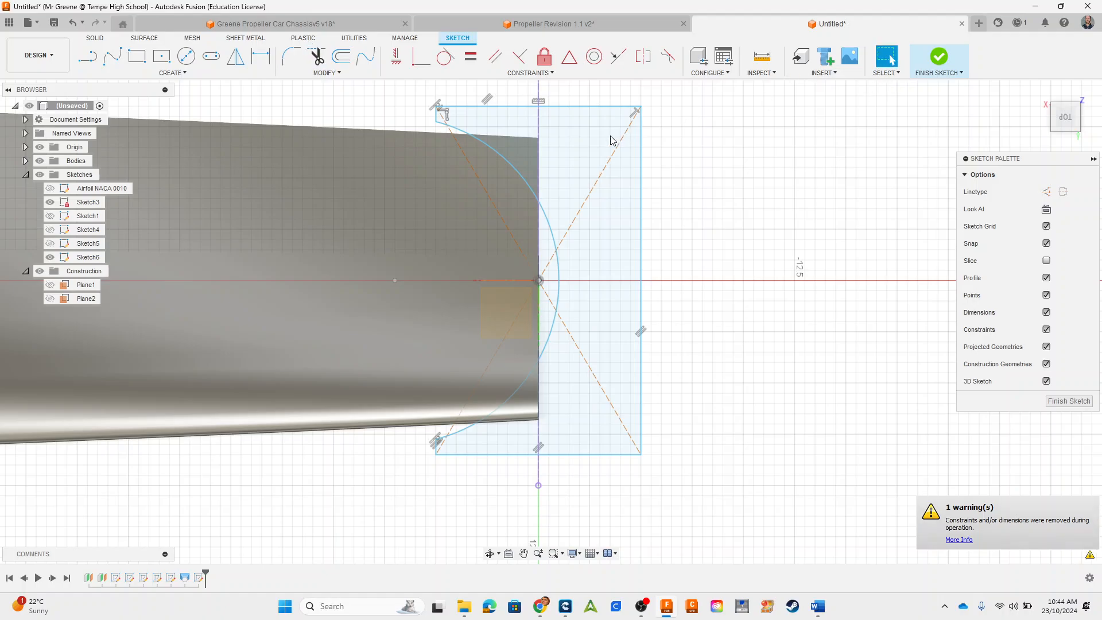
left_click(574, 150)
left_click(509, 127)
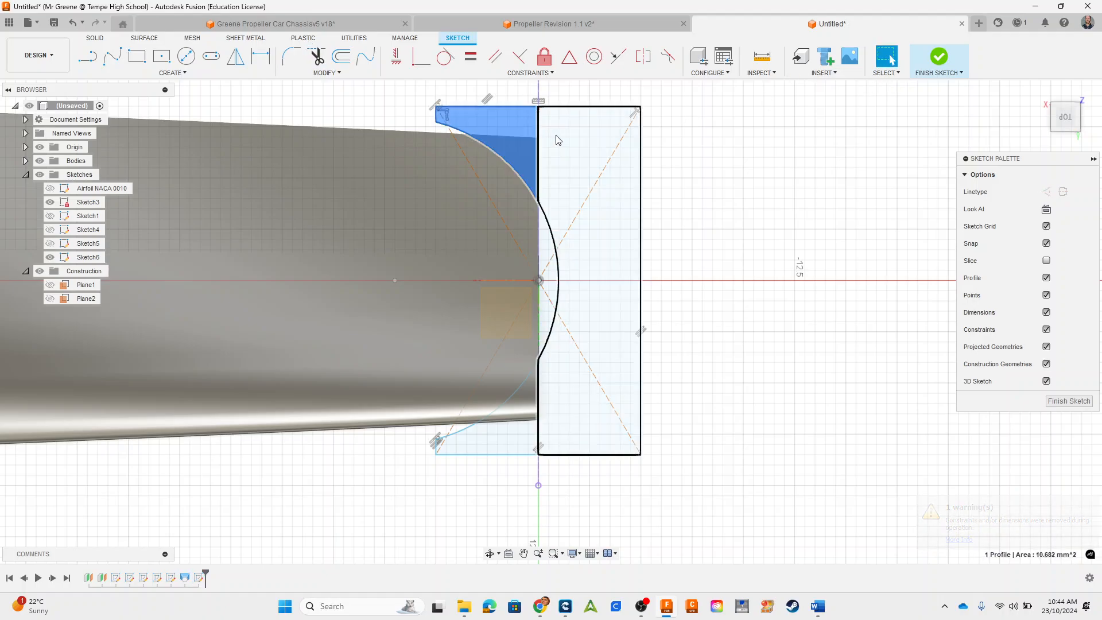
left_click(556, 139)
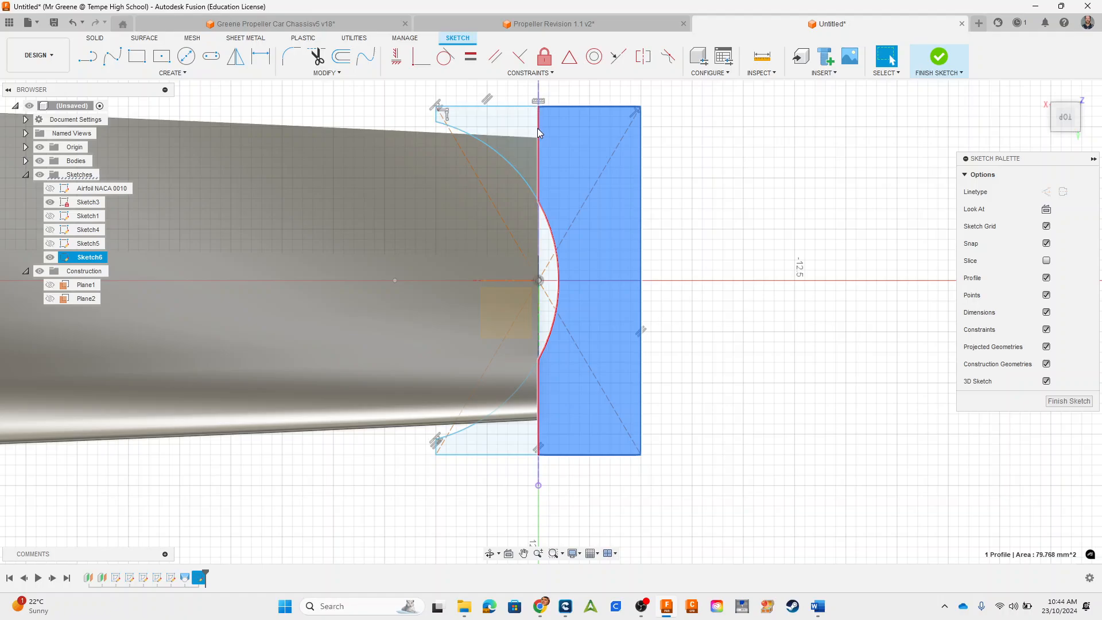
left_click(537, 129)
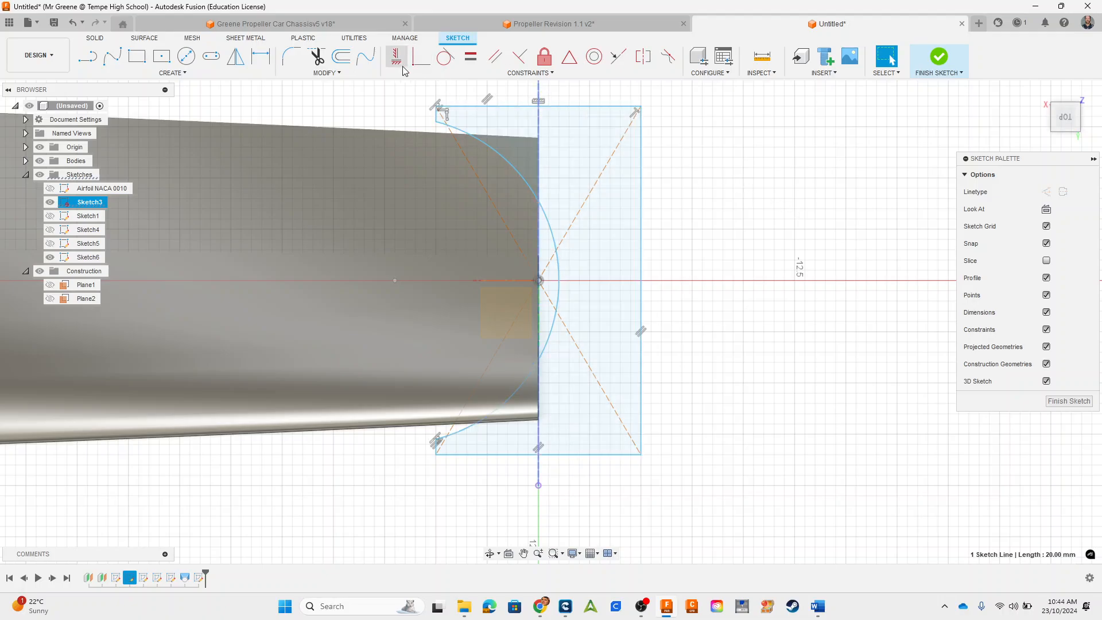
left_click(316, 59)
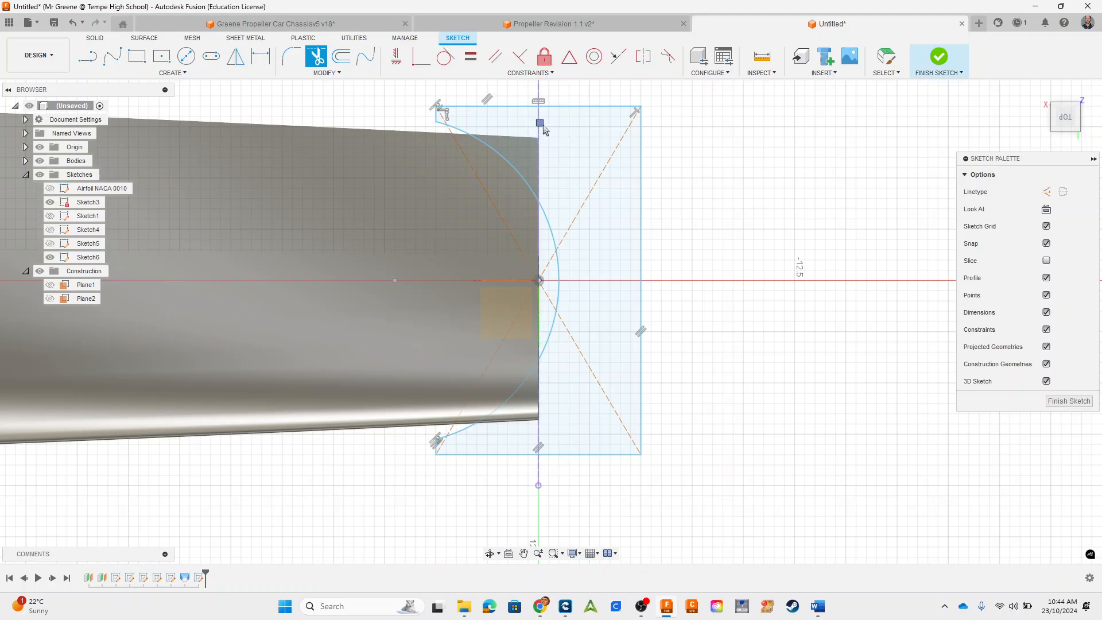
left_click(894, 55)
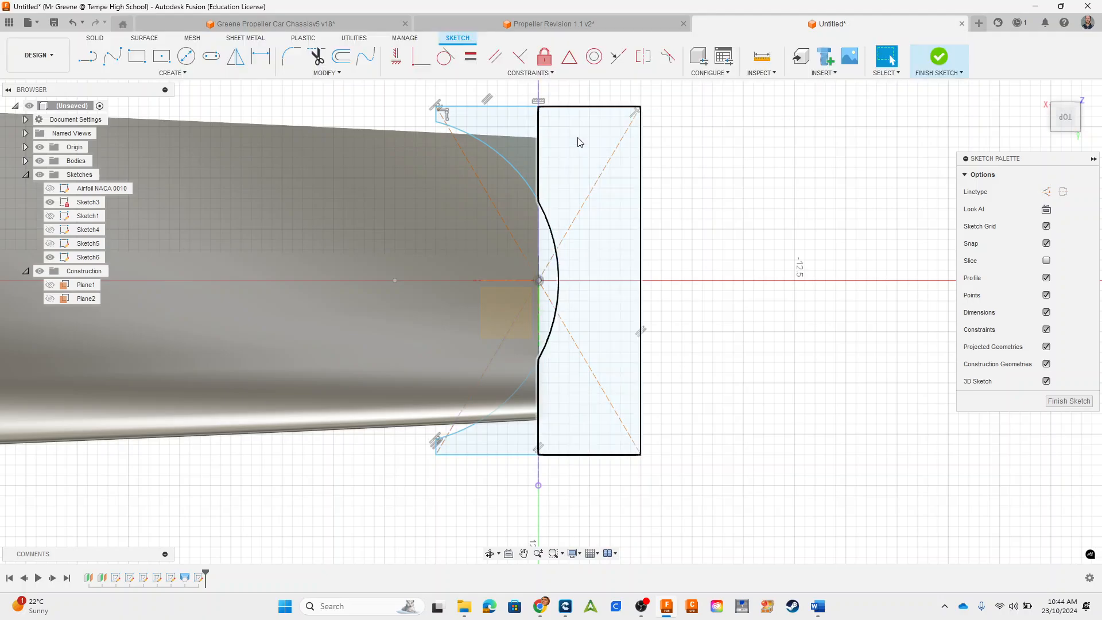
left_click(538, 122)
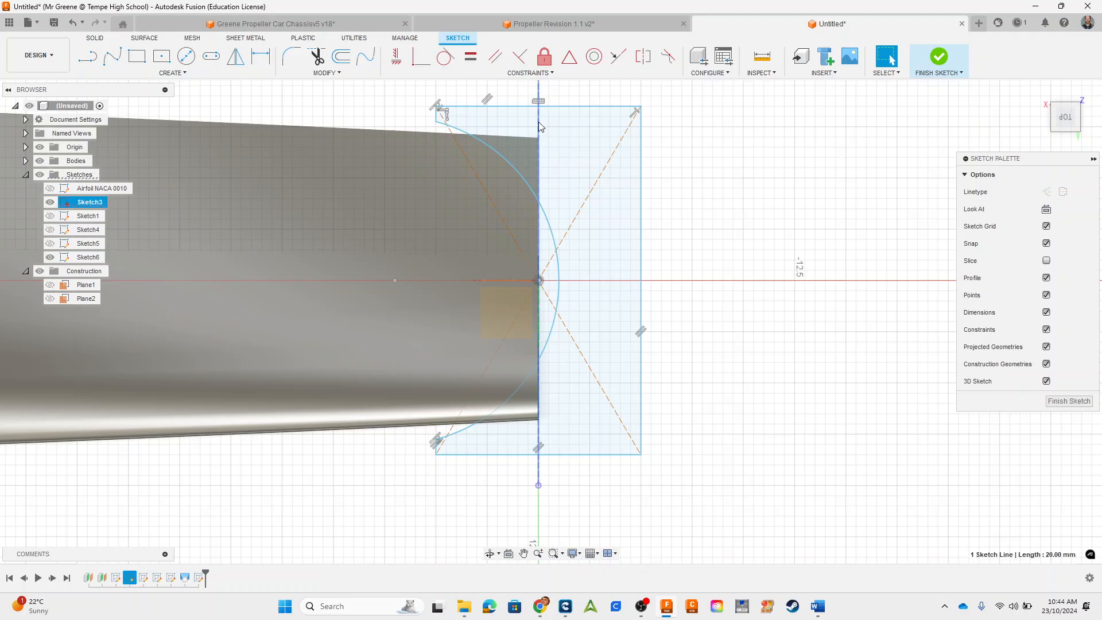
left_click(760, 187)
Step: Finish the sketch and round the blade root by cutting the three regions outside the arc with a symmetric 8 mm extrude
scroll(739, 284, "down", 3)
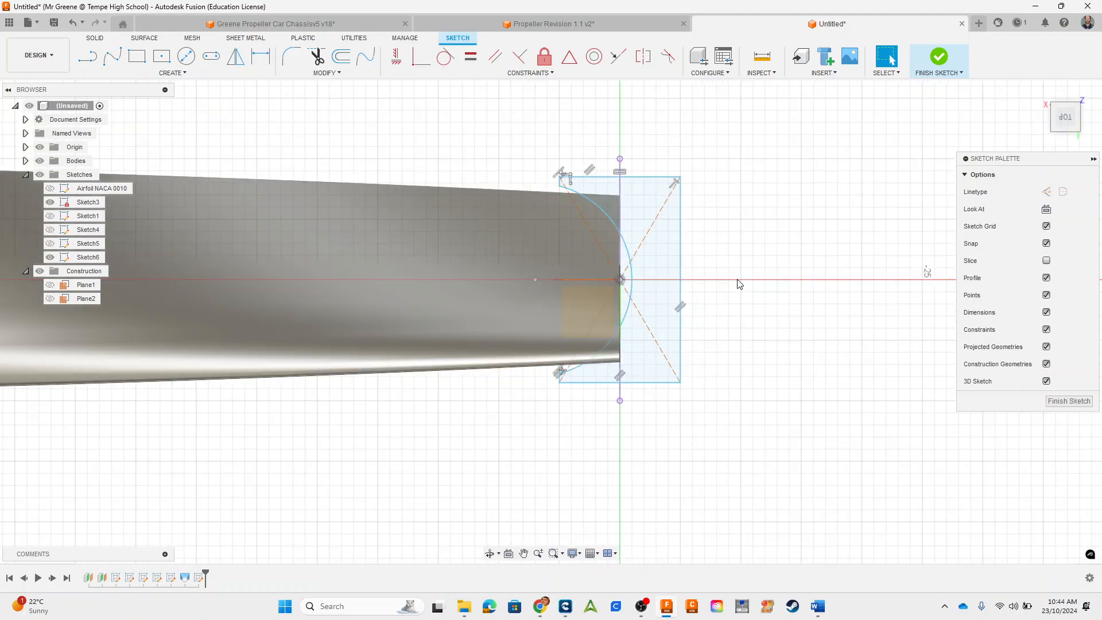
left_click(941, 63)
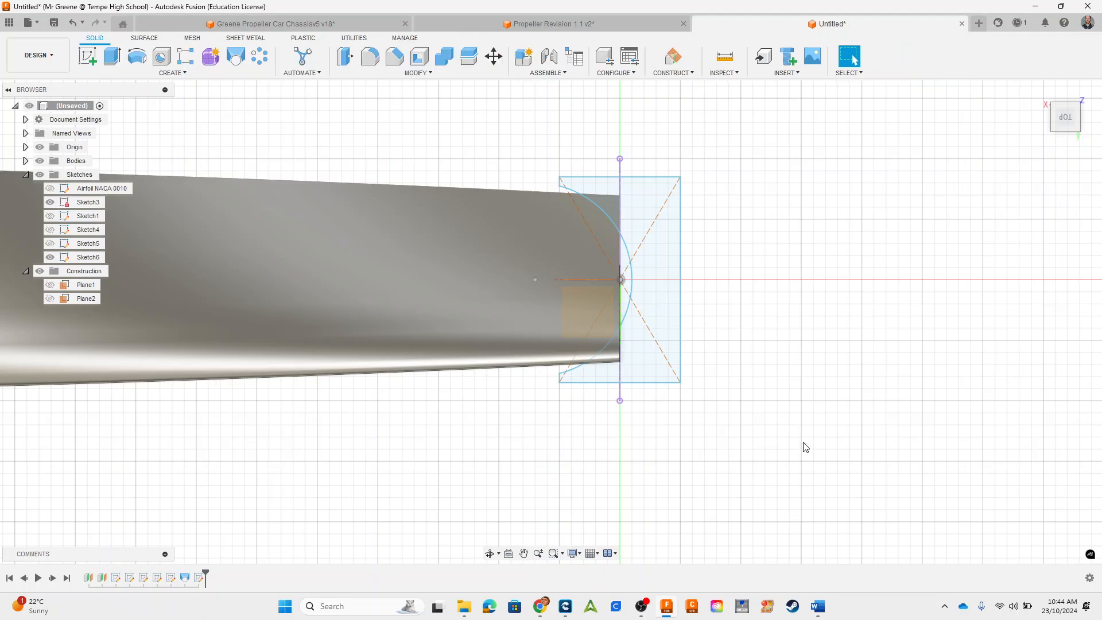
middle_click_drag(803, 445, 796, 395, "shift")
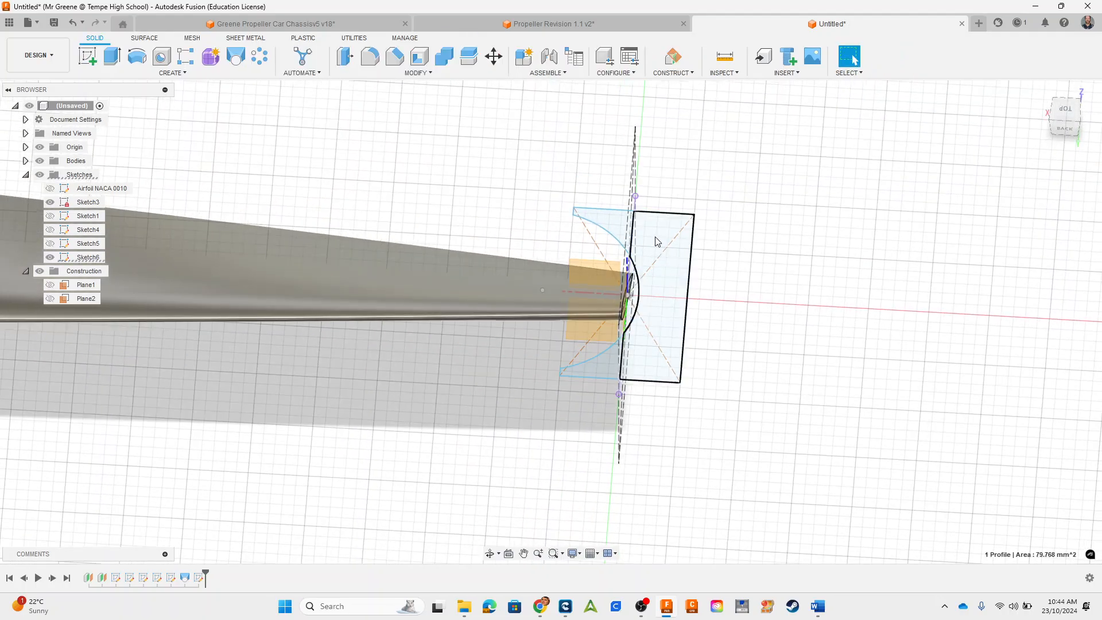
left_click(656, 241)
left_click(597, 223, "shift")
left_click(597, 369, "shift")
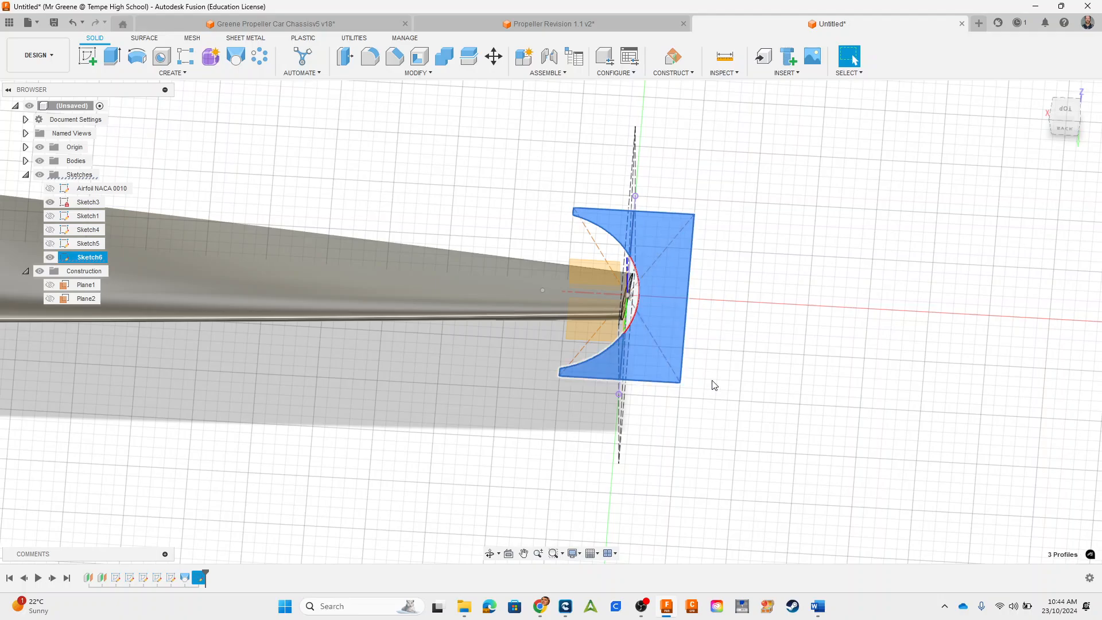
left_click(791, 333)
left_click(671, 288)
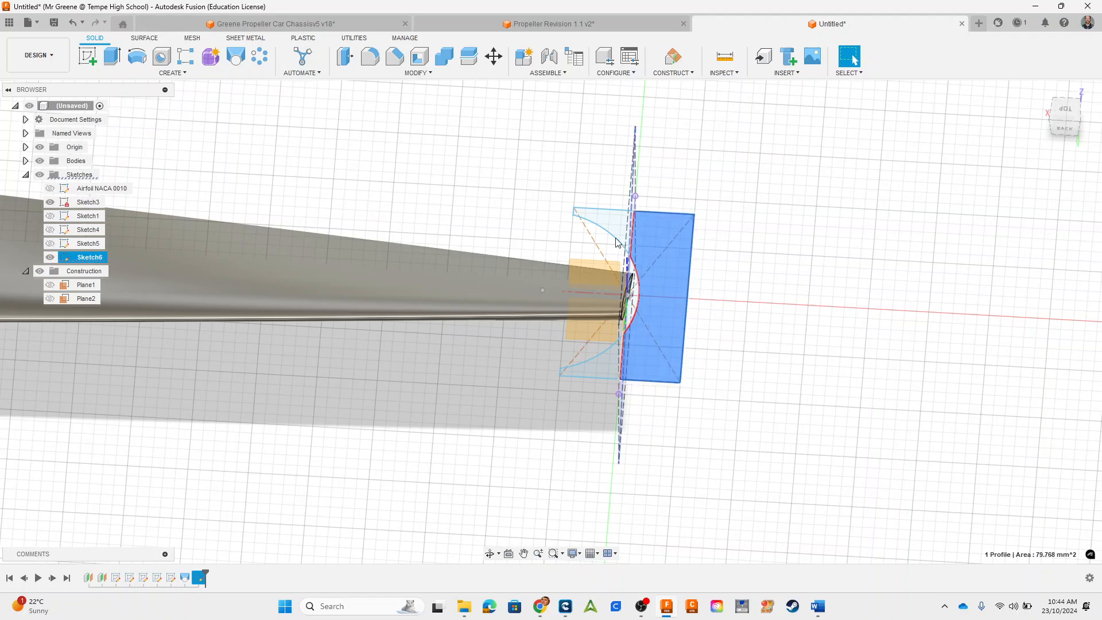
left_click(600, 226, "shift")
left_click(600, 369, "shift")
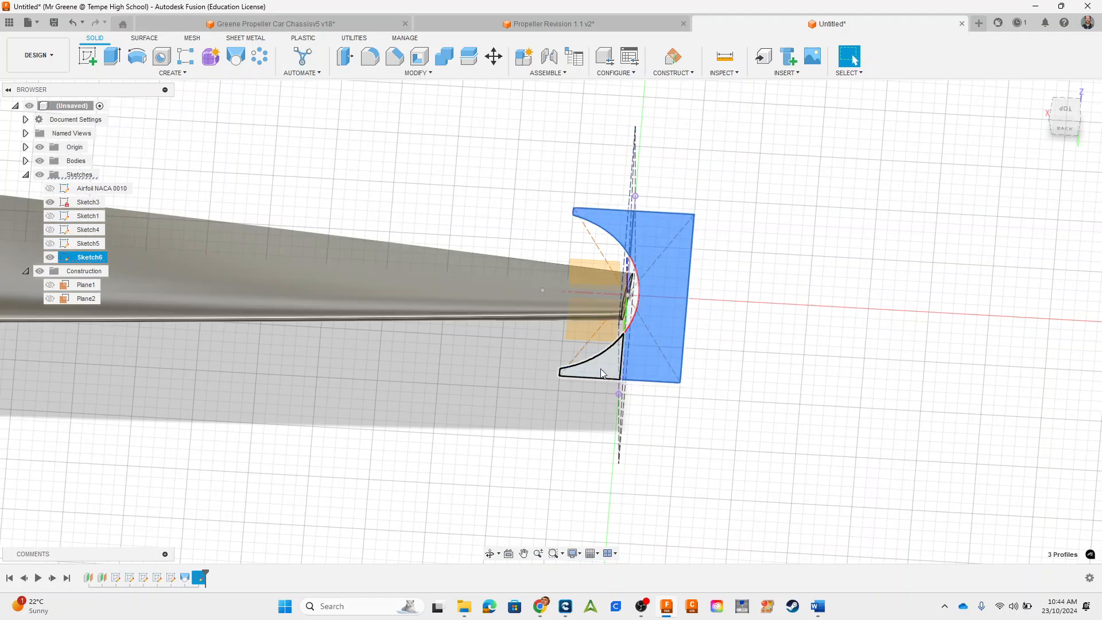
left_click(114, 58)
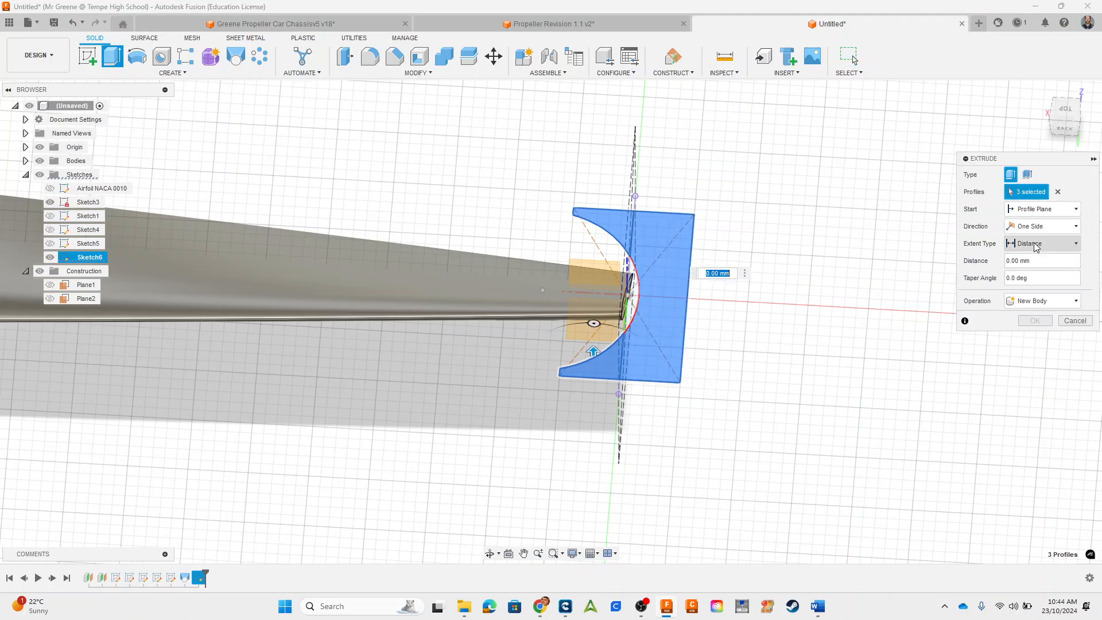
left_click(1036, 226)
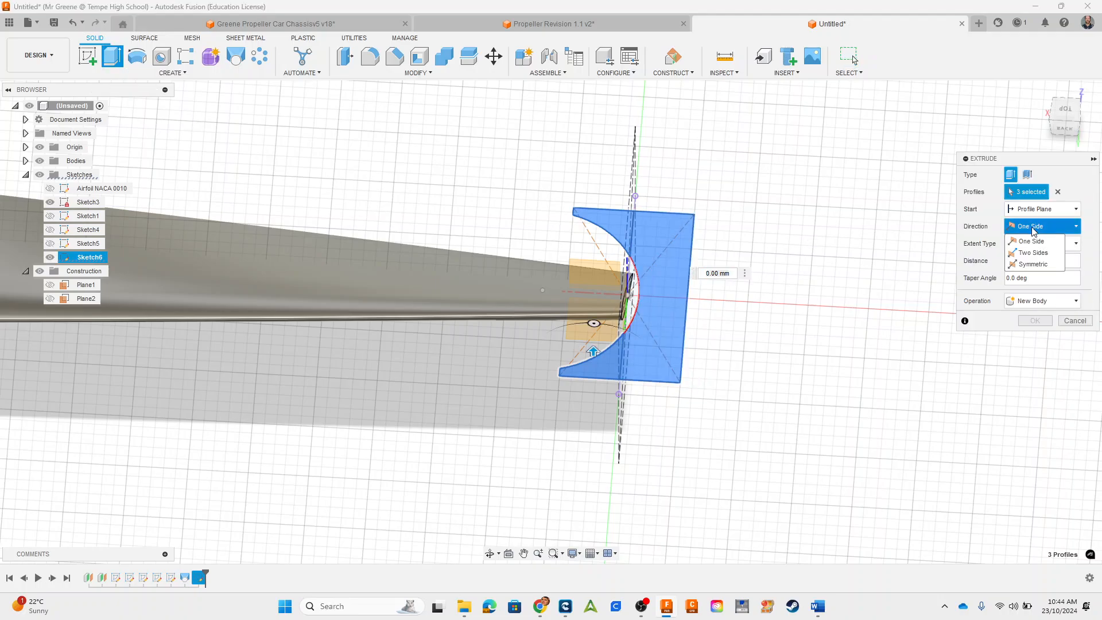
left_click(1033, 264)
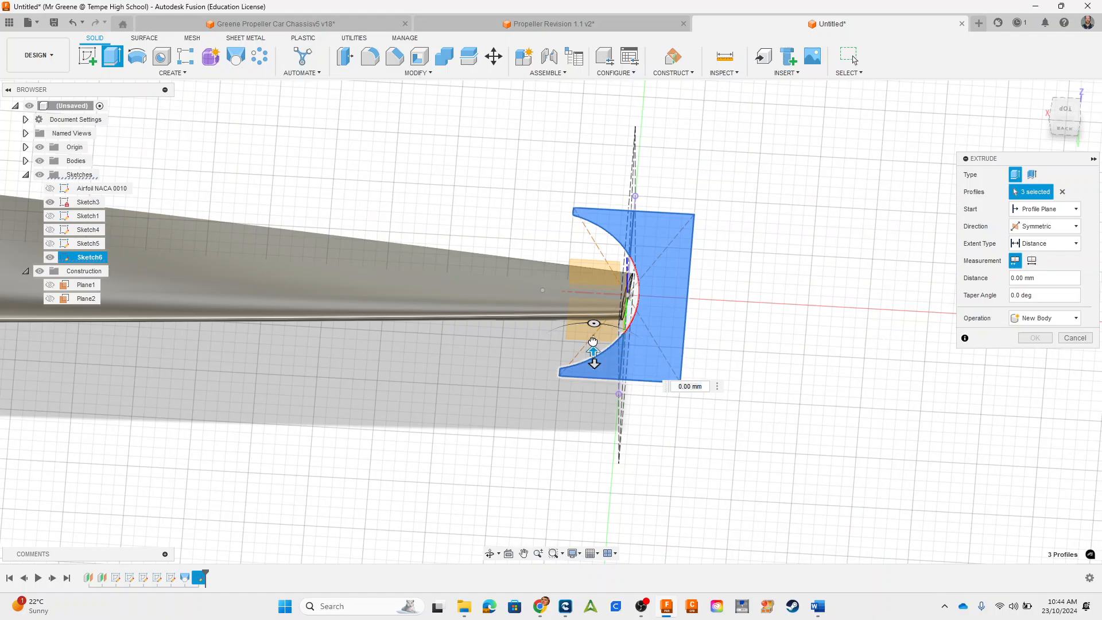
left_click_drag(593, 349, 583, 294)
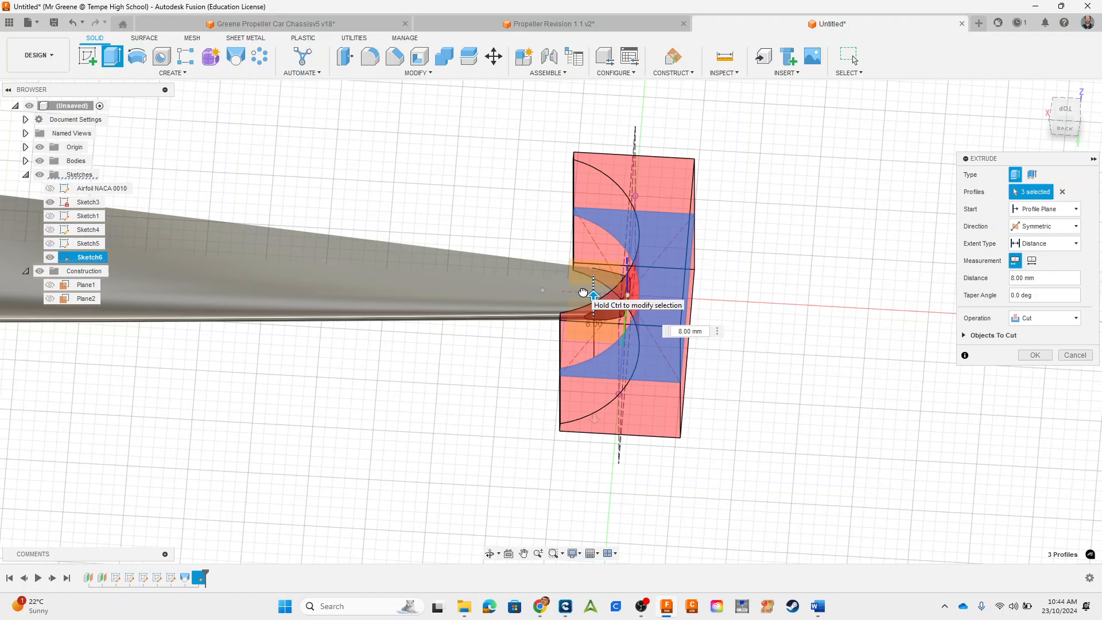
middle_click_drag(593, 418, 897, 493, "shift")
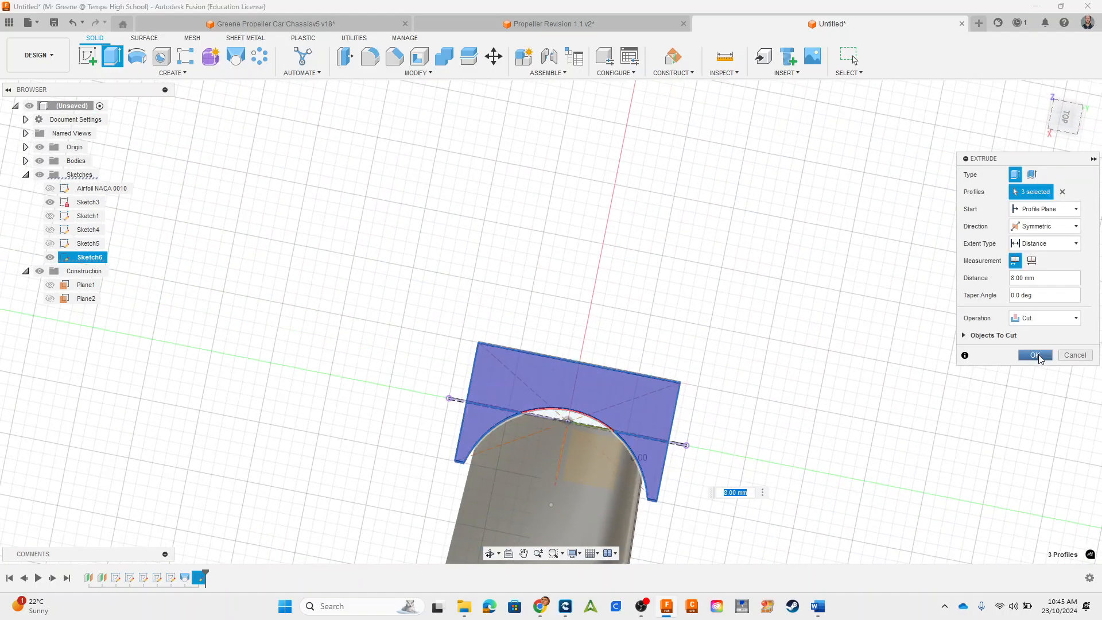
left_click(1034, 355)
Step: Expand the model's bodies, select the blade body and hide Sketch3
middle_click_drag(713, 369, 799, 276, "shift")
middle_click_drag(721, 267, 763, 345)
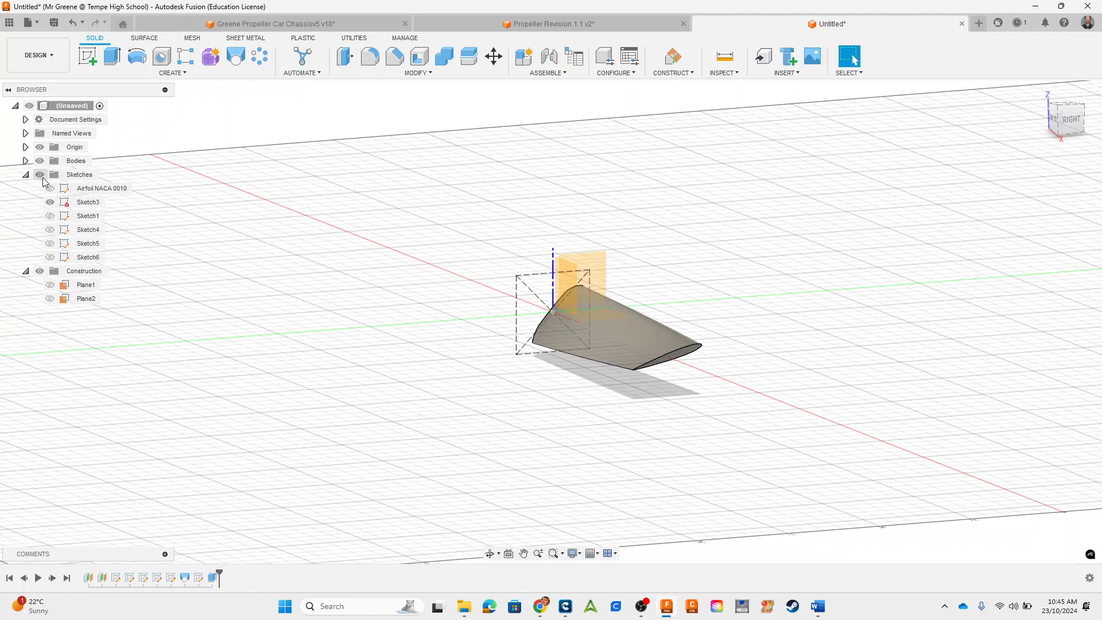
left_click(25, 161)
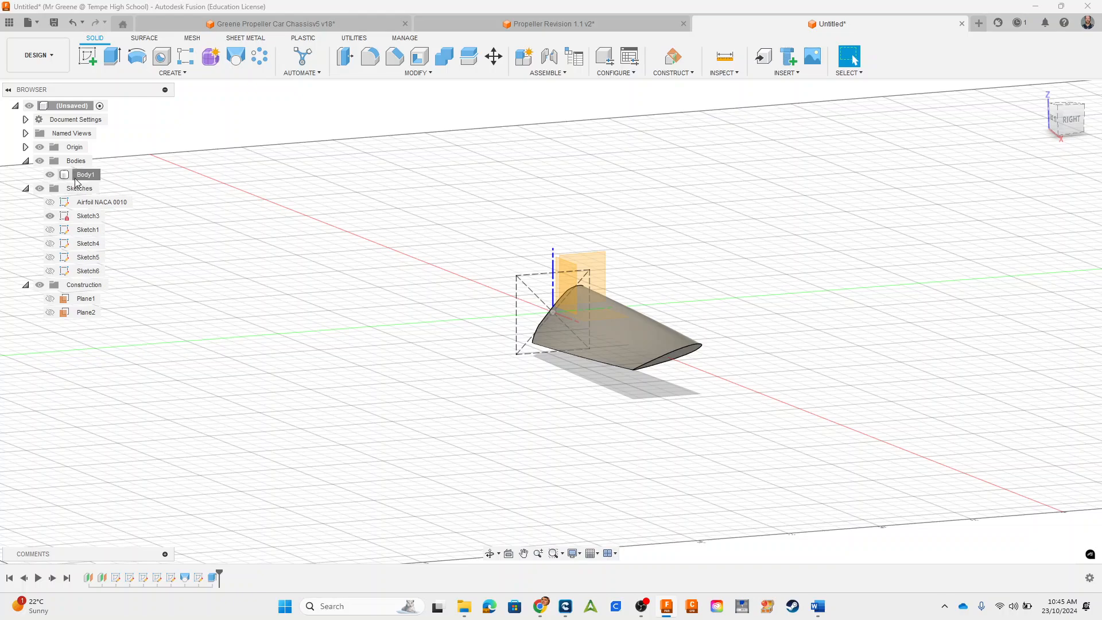
left_click(86, 175)
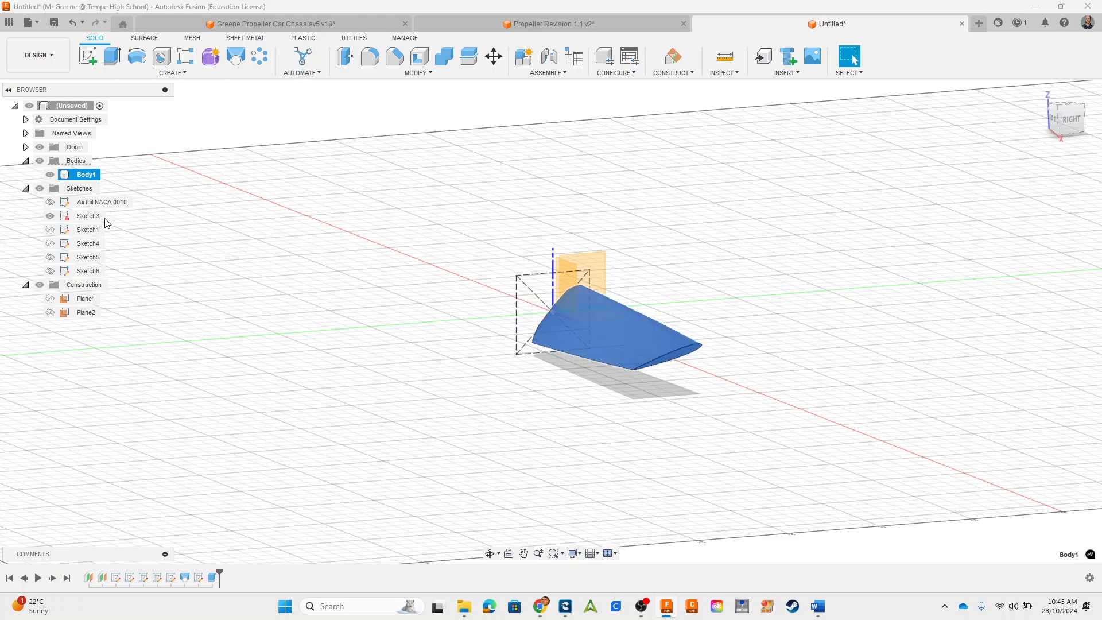
left_click(49, 216)
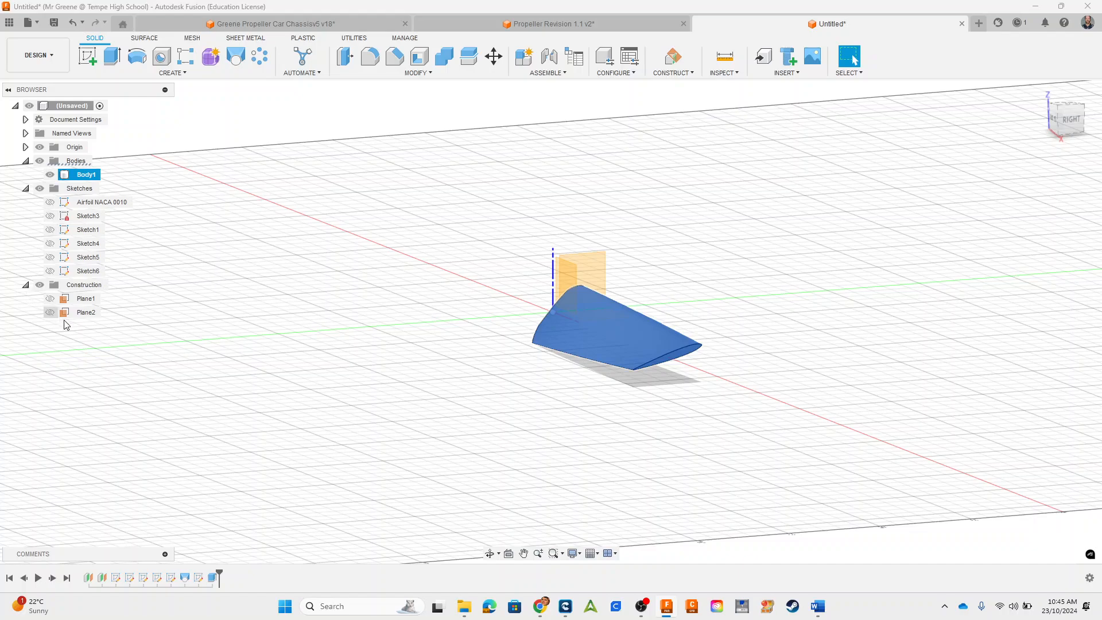
left_click(258, 59)
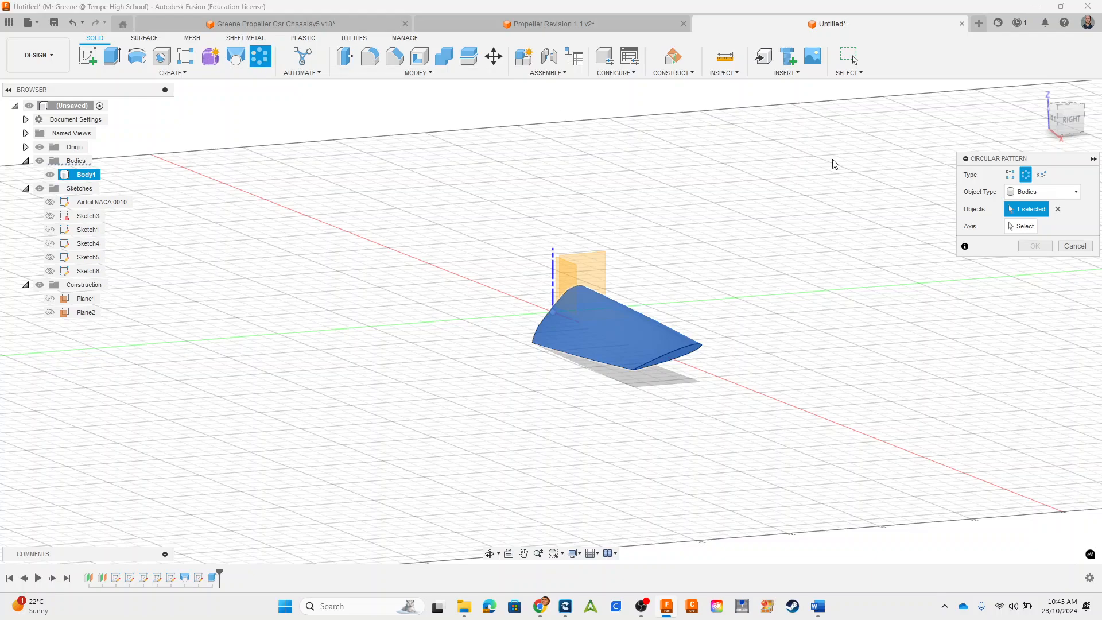
left_click(1021, 228)
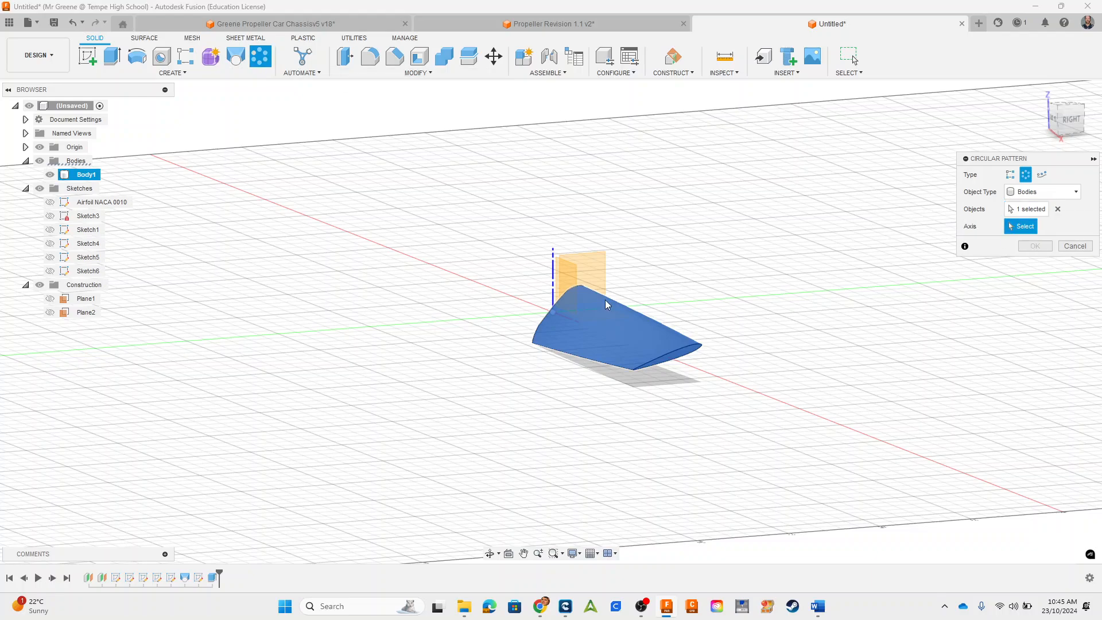
left_click(553, 280)
middle_click_drag(603, 287, 672, 391, "shift")
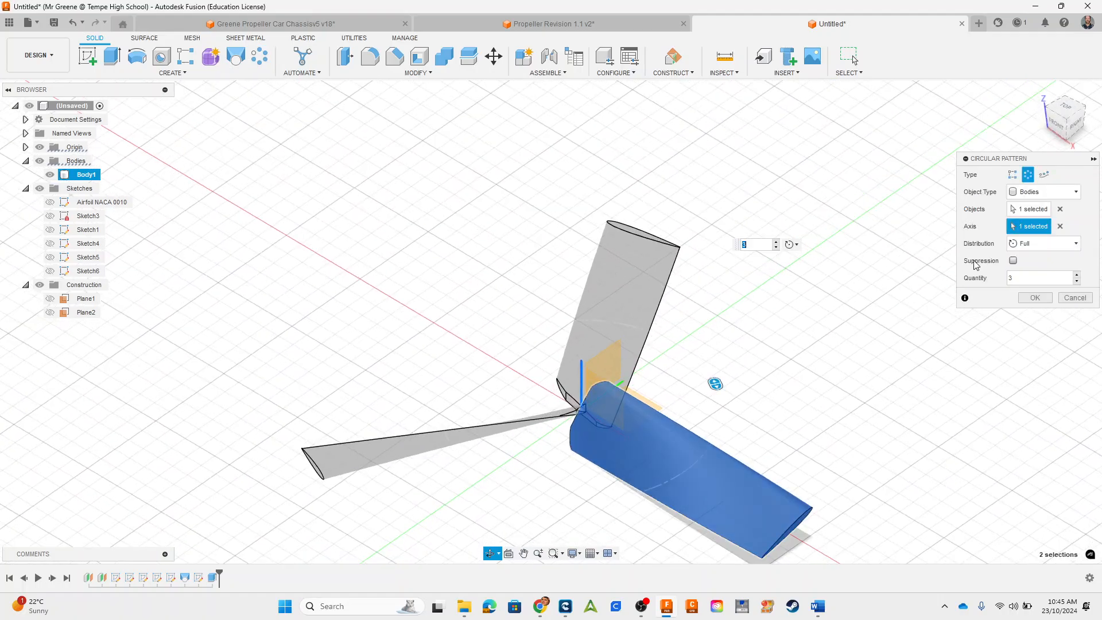
left_click(1074, 297)
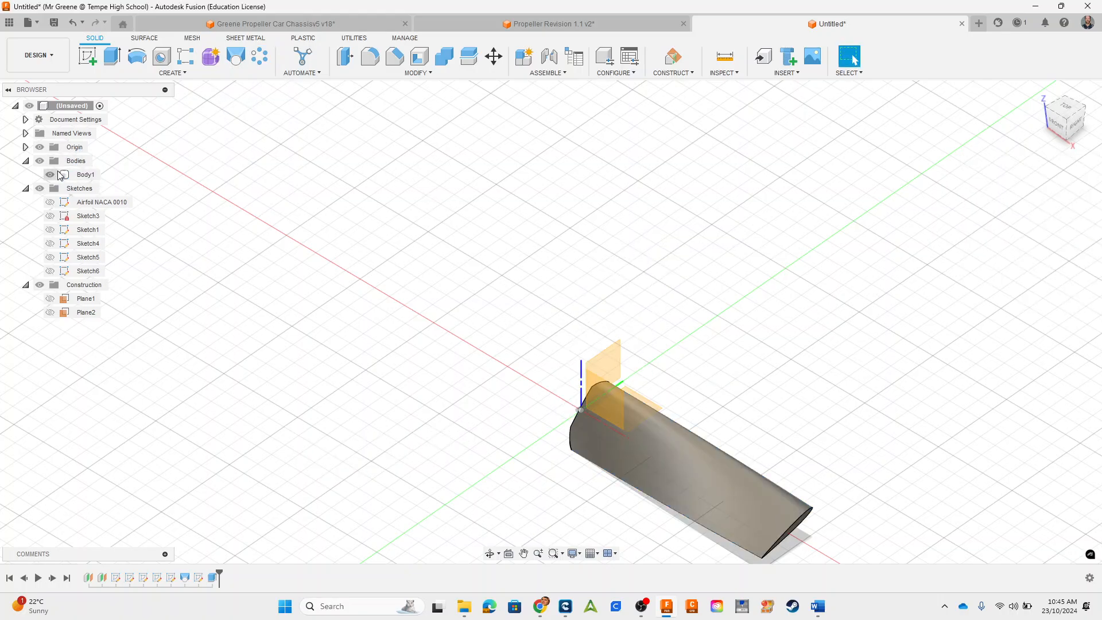
Step: Pattern the blade body circularly around the vertical Z axis with full distribution and a quantity of 3
left_click(77, 175)
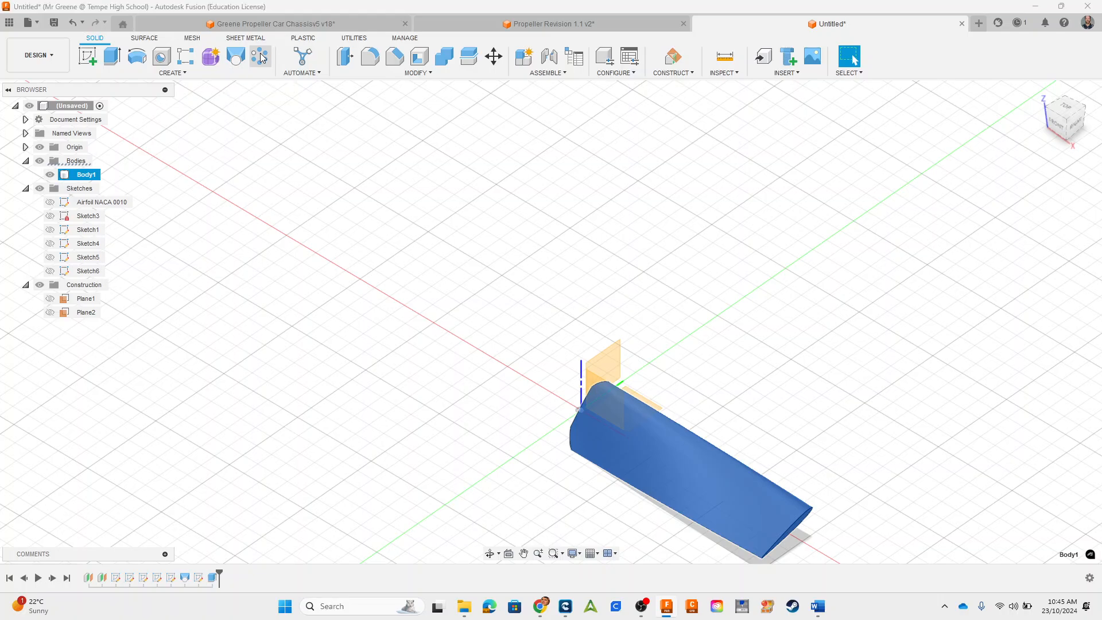
left_click(260, 57)
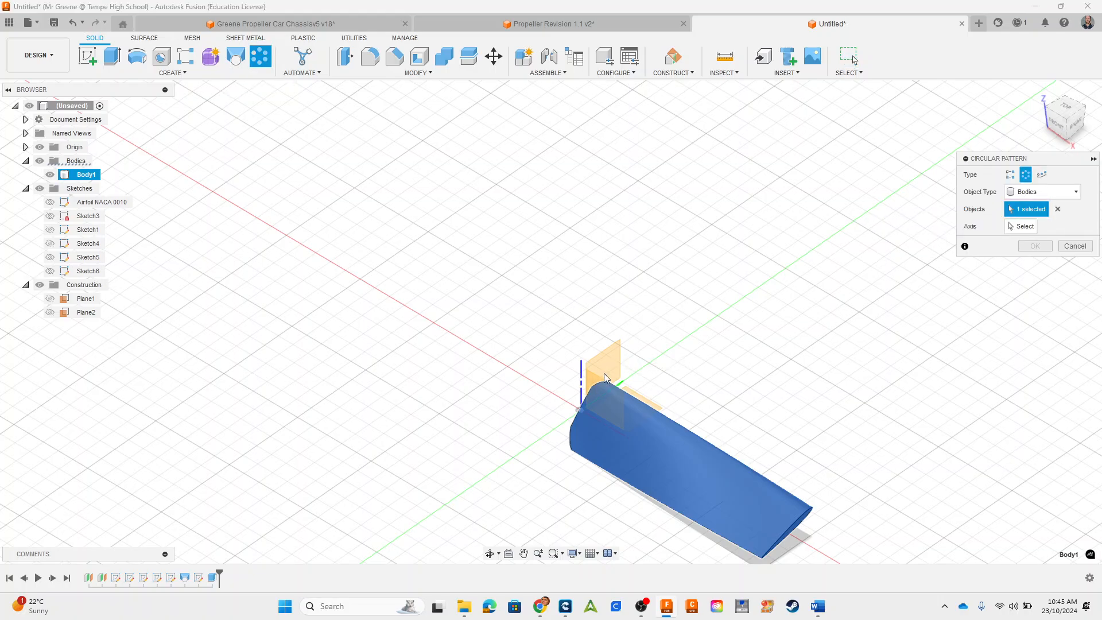
left_click(1020, 227)
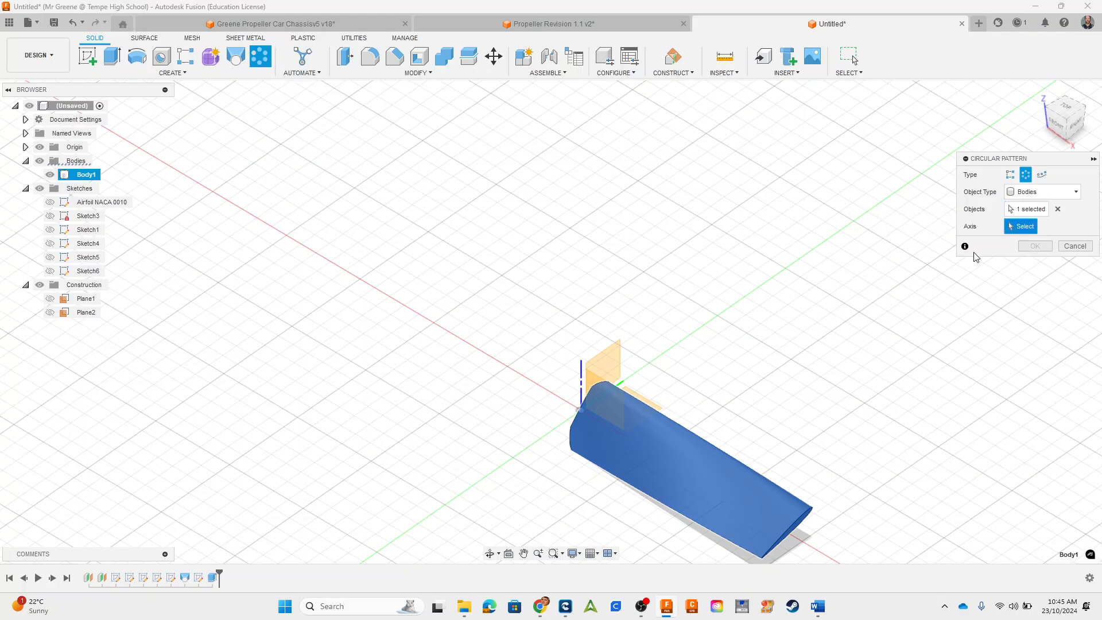
left_click(582, 384)
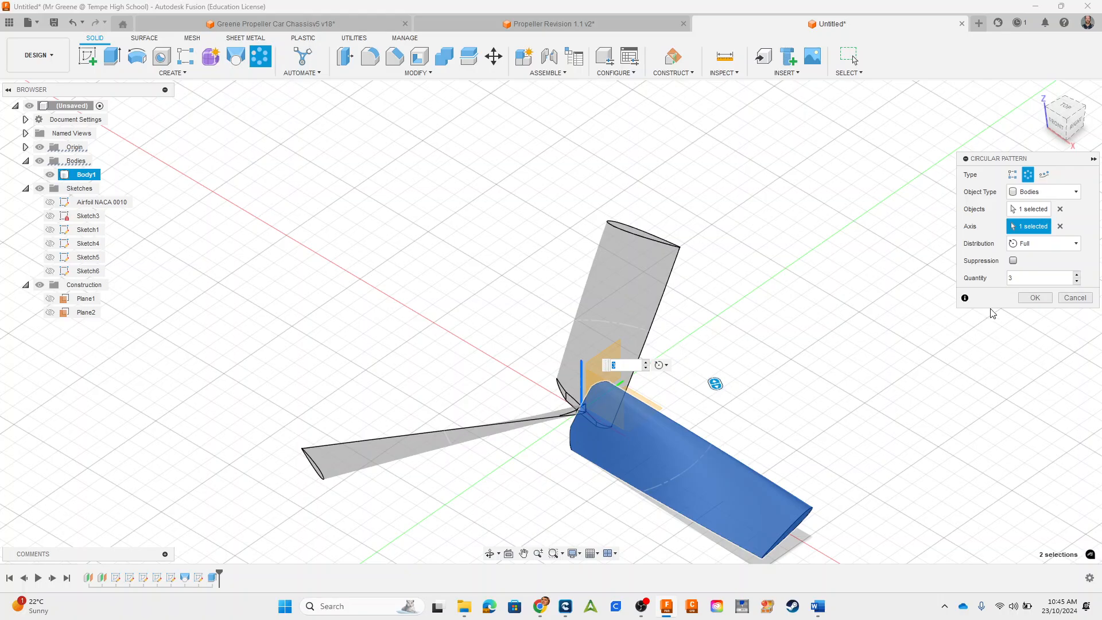
left_click(1019, 278)
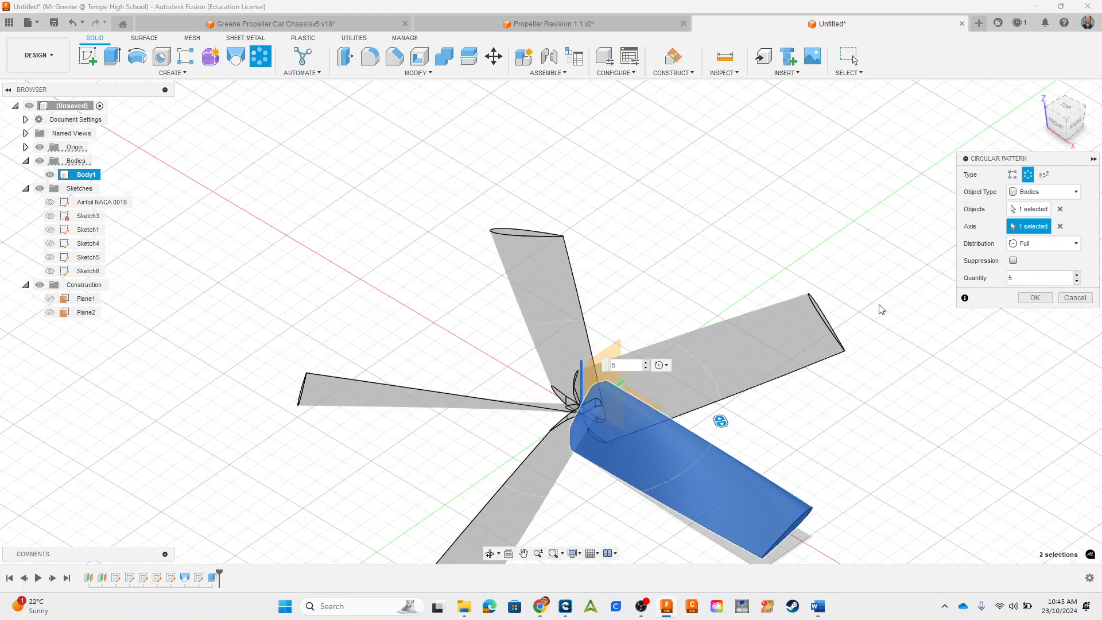
type("2")
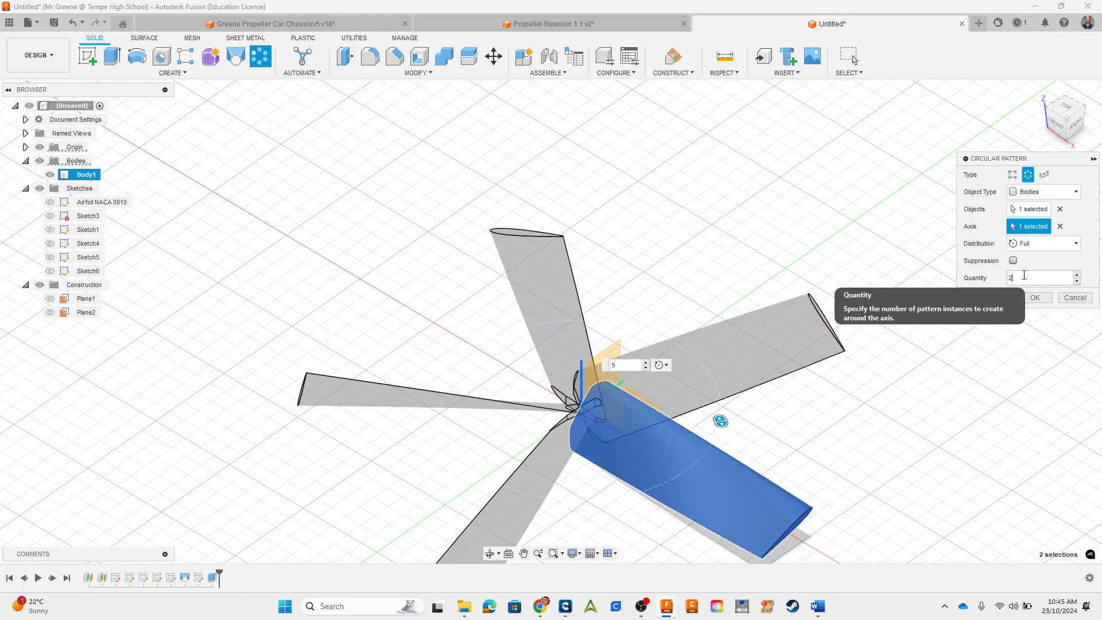
key("BackSpace")
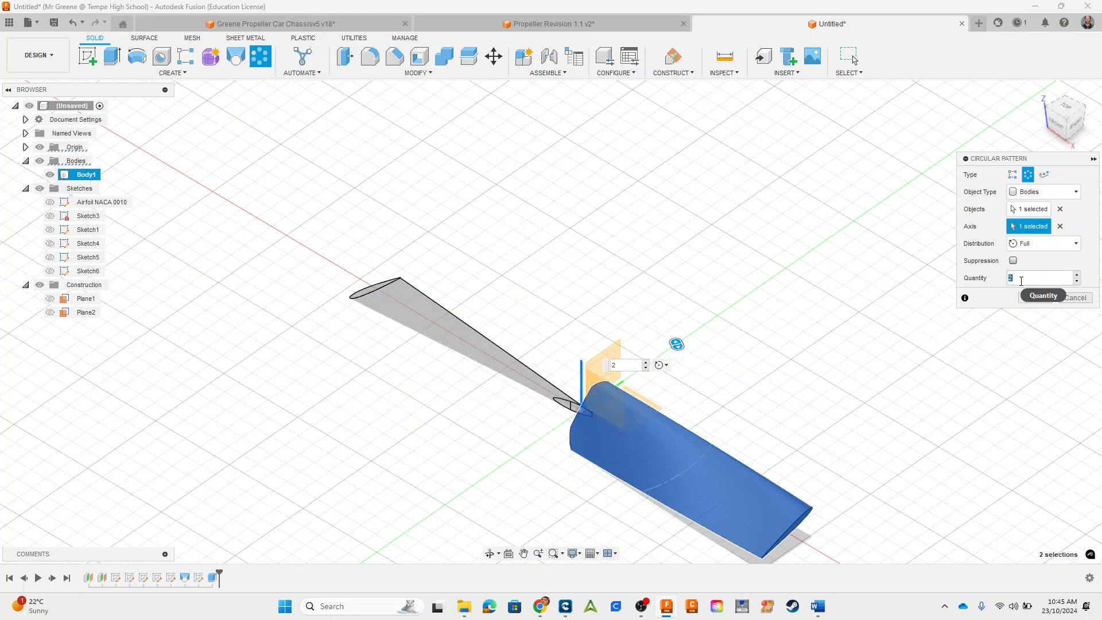
type("3")
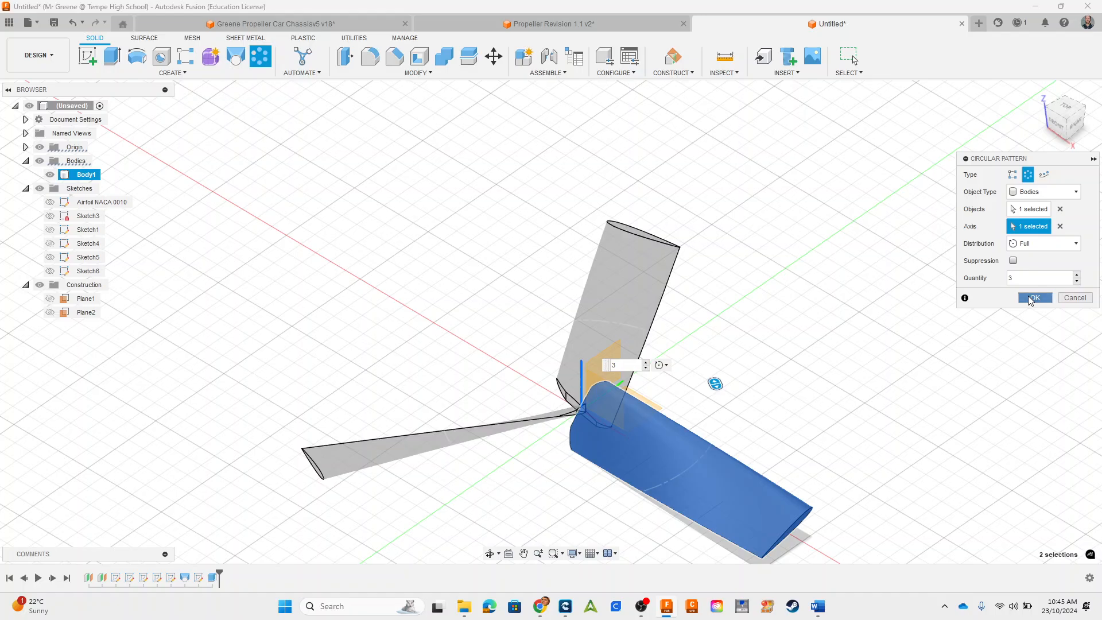
left_click(1031, 300)
Step: Open Sketch5, the airfoil profile at the blade's tip, for editing from the design history
middle_click_drag(872, 388, 837, 311, "shift")
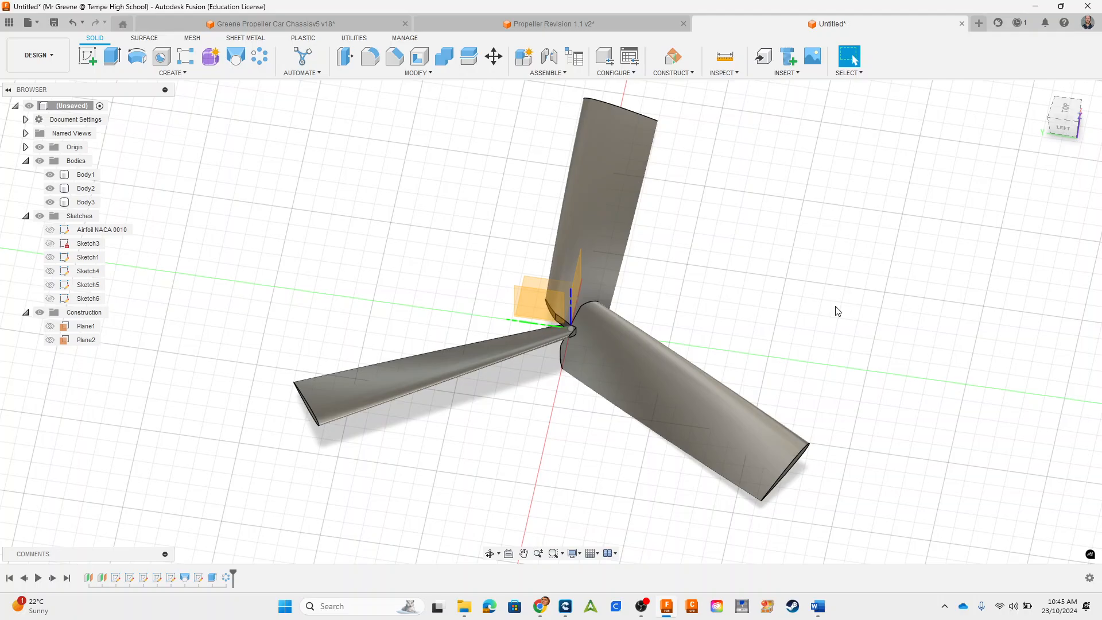
left_click(171, 578)
mouse_move(701, 397)
middle_mouse_down("shift")
mouse_move(712, 373)
mouse_move(646, 344)
mouse_move(656, 366)
mouse_move(625, 386)
mouse_move(635, 410)
middle_mouse_up("shift")
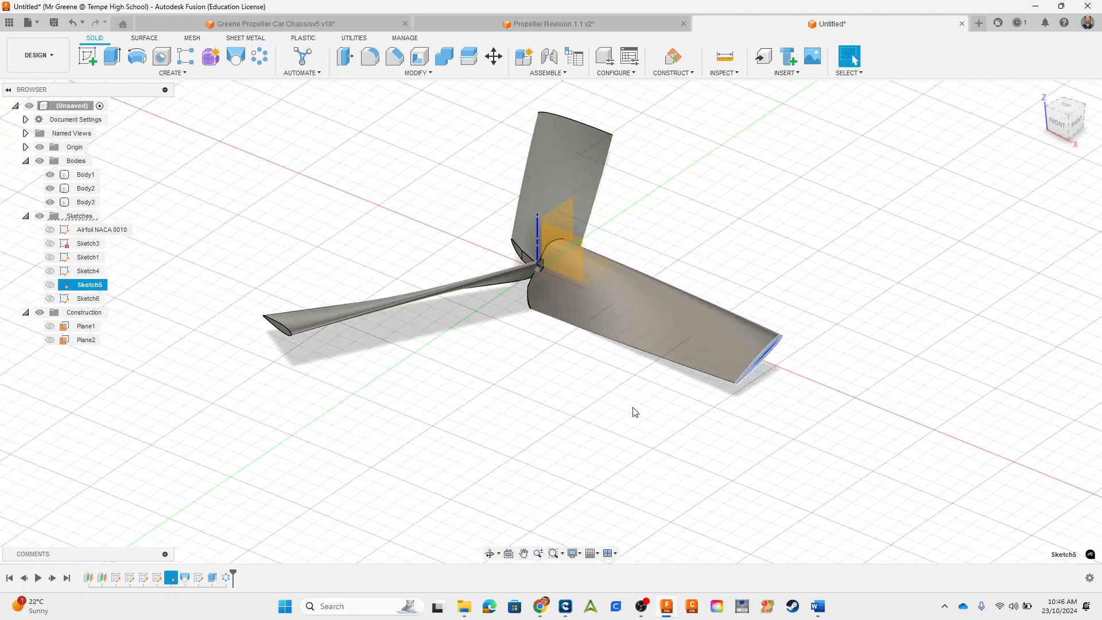
right_click(170, 578)
left_click(198, 494)
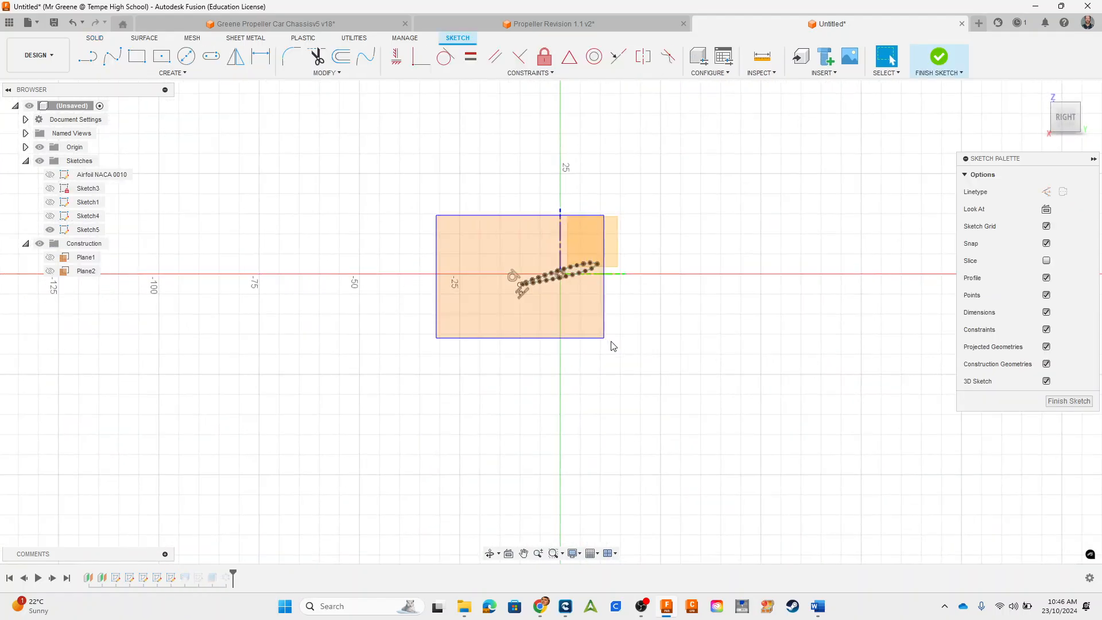
Step: Select the entire tip airfoil with its points and start a Sketch Scale, activating the choice of its scale point
left_click_drag(611, 342, 612, 343)
scroll(497, 238, "up", 5)
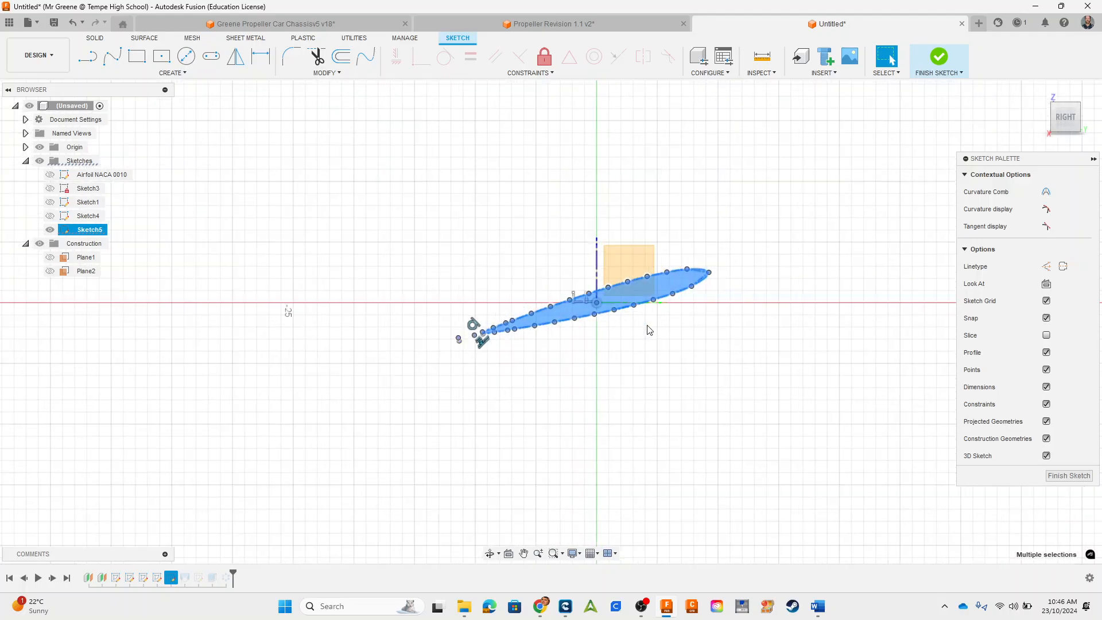
scroll(648, 330, "up", 3)
left_click(336, 74)
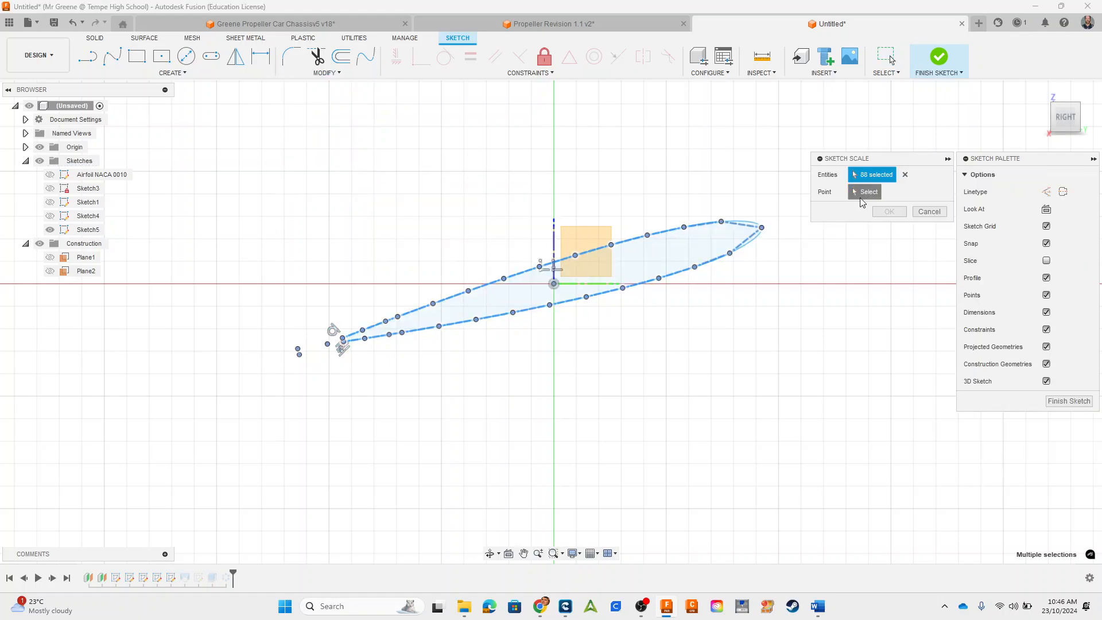
left_click(862, 194)
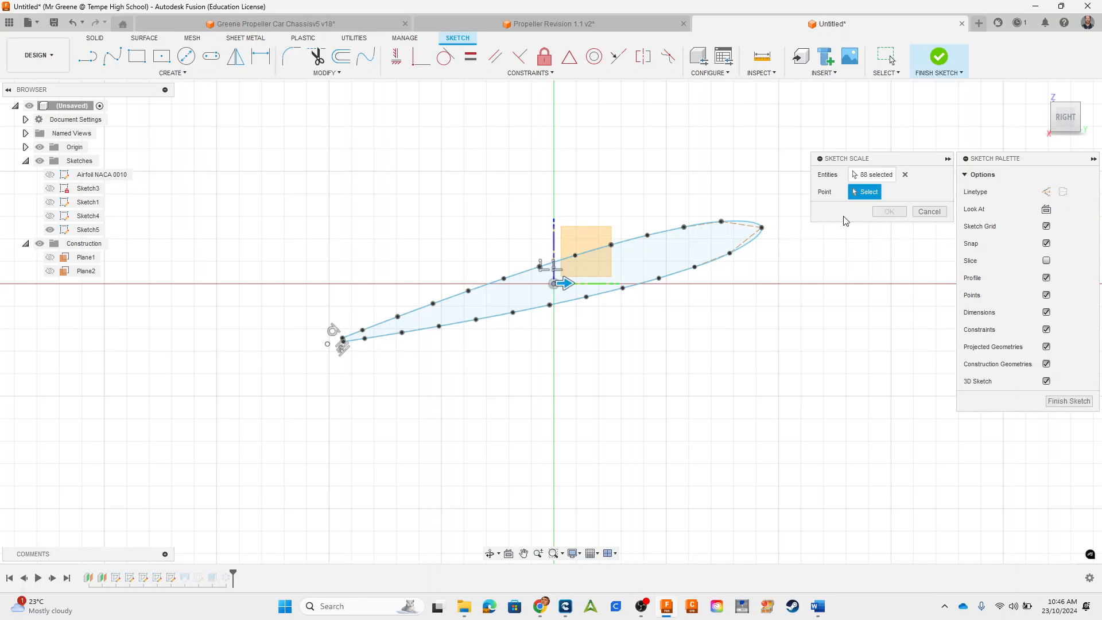
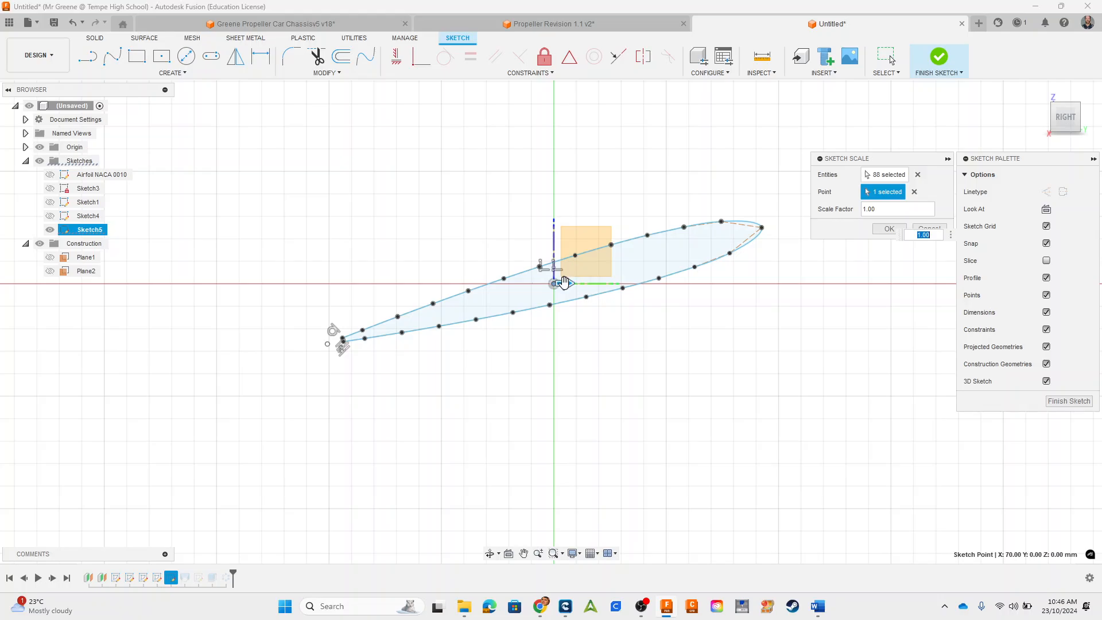
Step: Scale the tip airfoil about the origin point by a factor of 0.9 and finish the sketch
left_click_drag(564, 282, 544, 284)
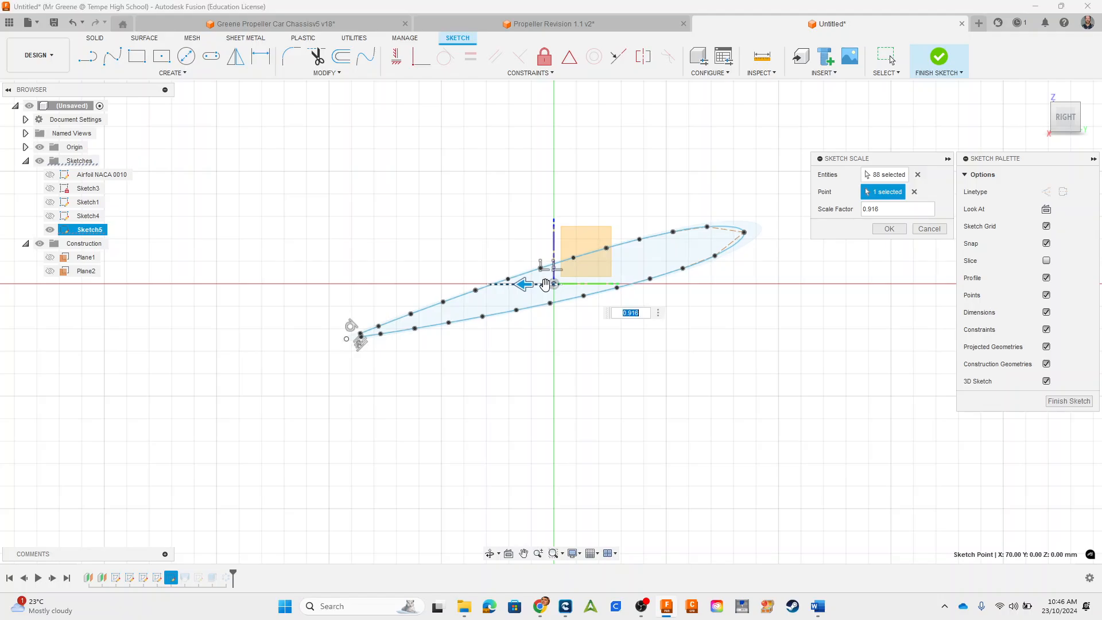
type("9")
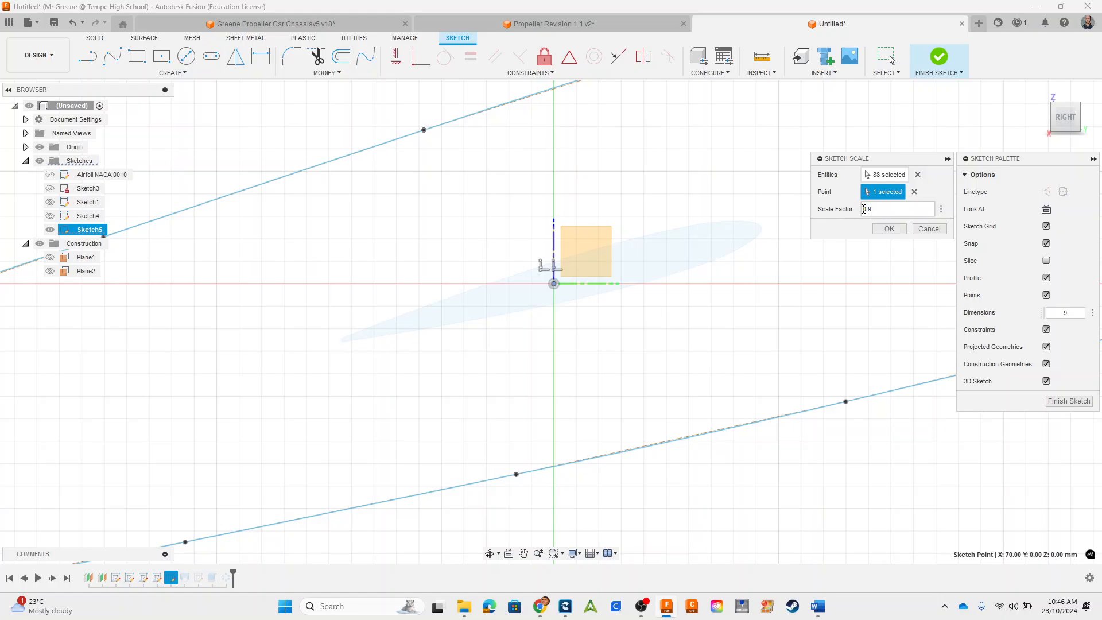
left_click(889, 229)
left_click(943, 55)
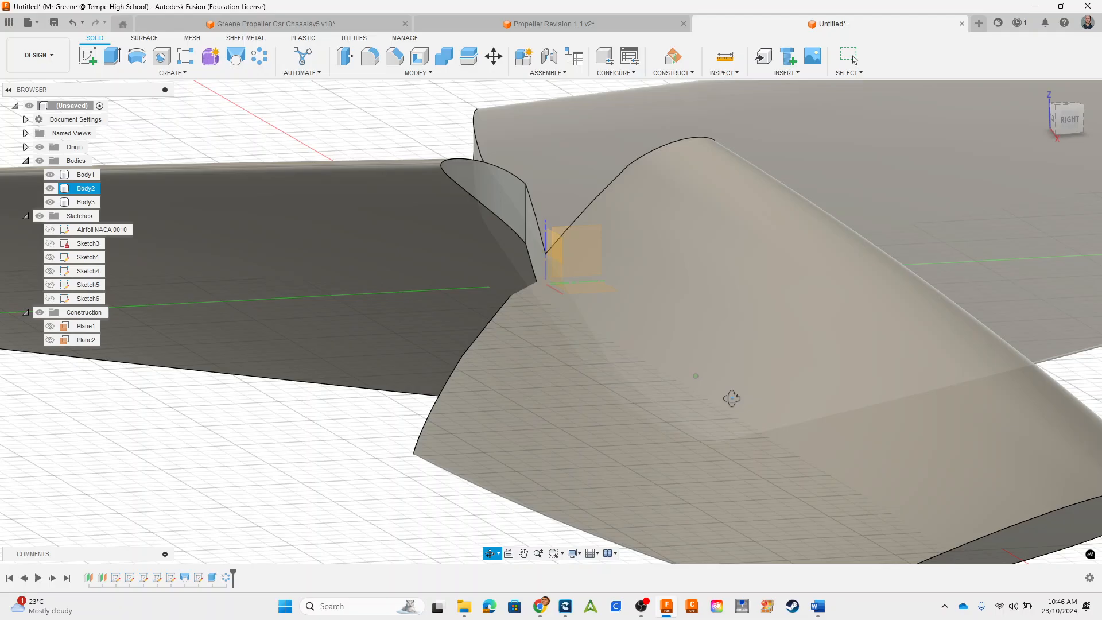
Step: Examine the rescaled propeller blades from several angles, from the hub out to the blade tip
middle_click_drag(731, 398, 737, 401, "shift")
scroll(737, 400, "down", 3)
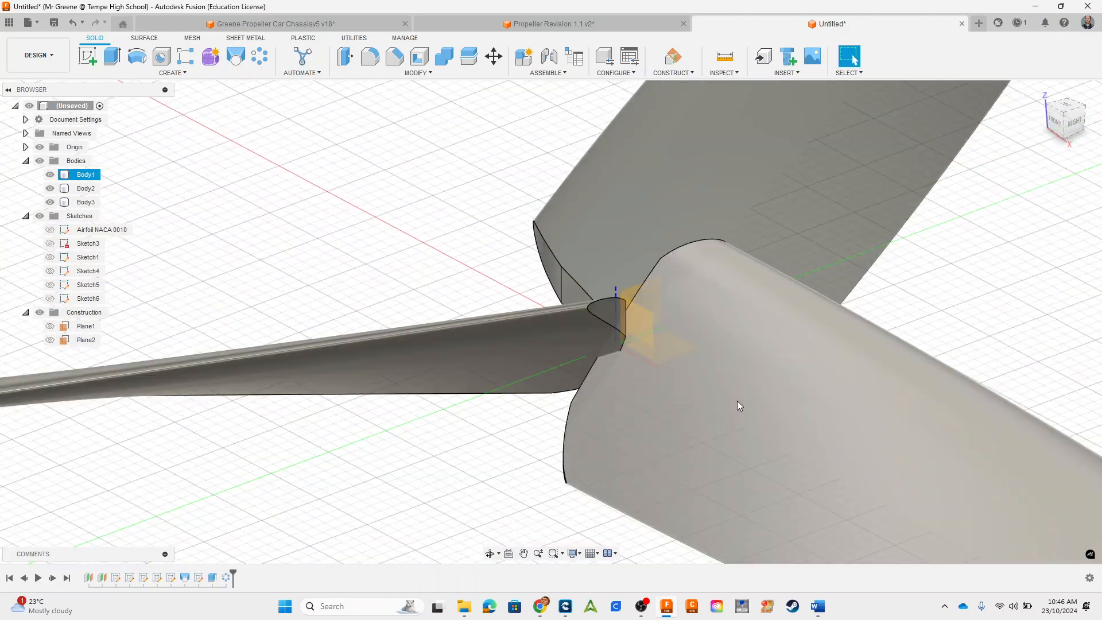
middle_click_drag(866, 414, 539, 218)
scroll(735, 310, "down", 2)
middle_click_drag(801, 336, 806, 379, "shift")
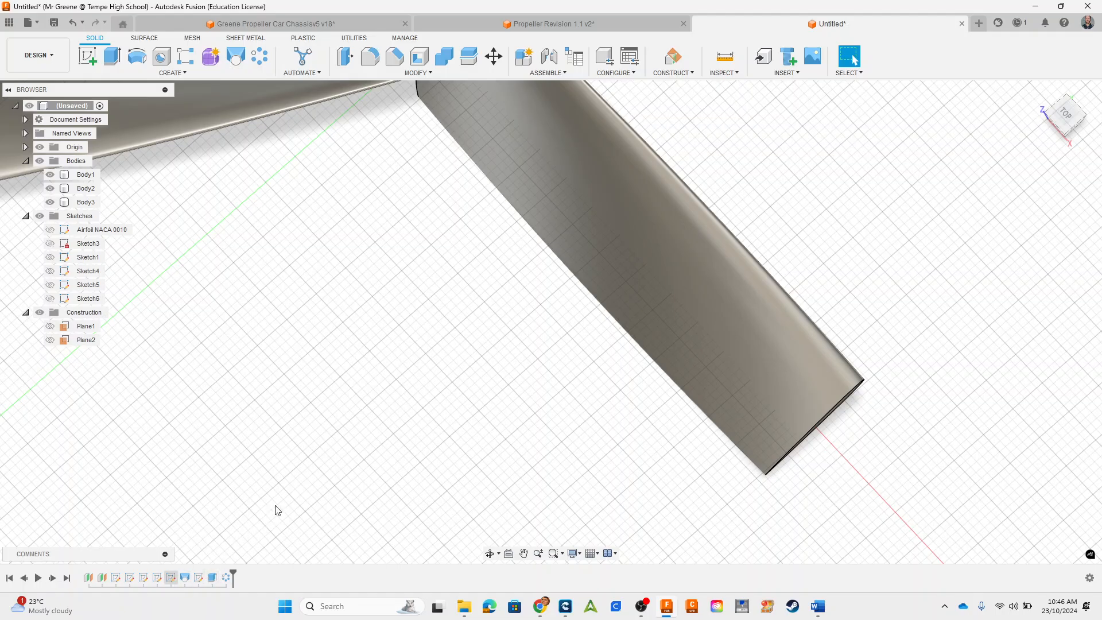
middle_click_drag(930, 491, 912, 445, "shift")
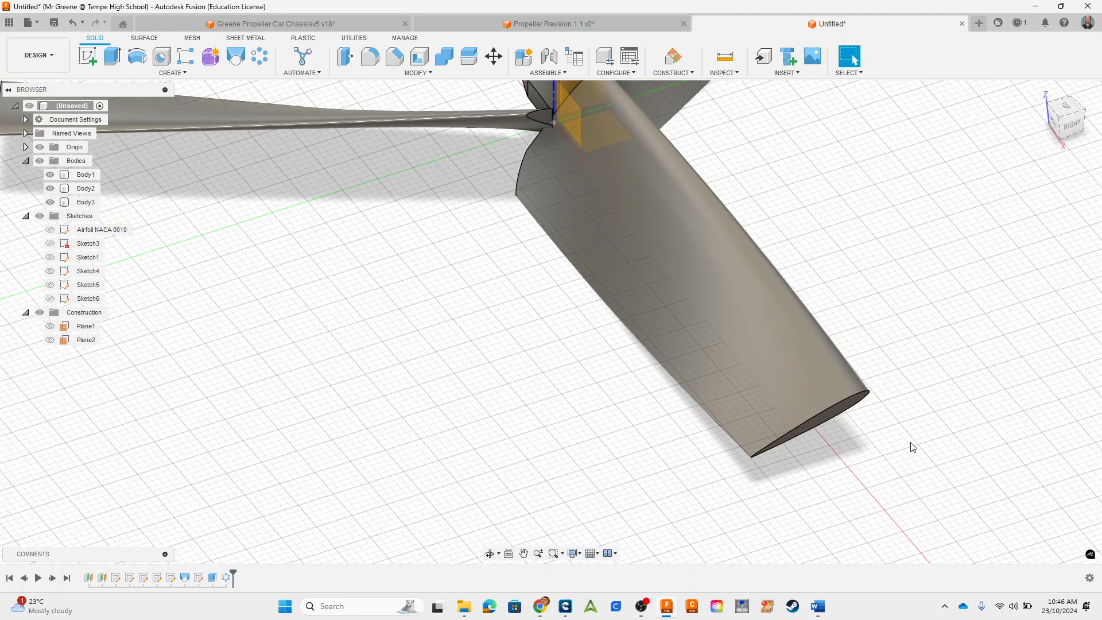
middle_click_drag(500, 422, 521, 381, "shift")
scroll(521, 381, "down", 4)
Step: Start a new sketch on the XY plane through the propeller's hub centre
middle_click_drag(556, 340, 564, 400)
left_click(560, 280)
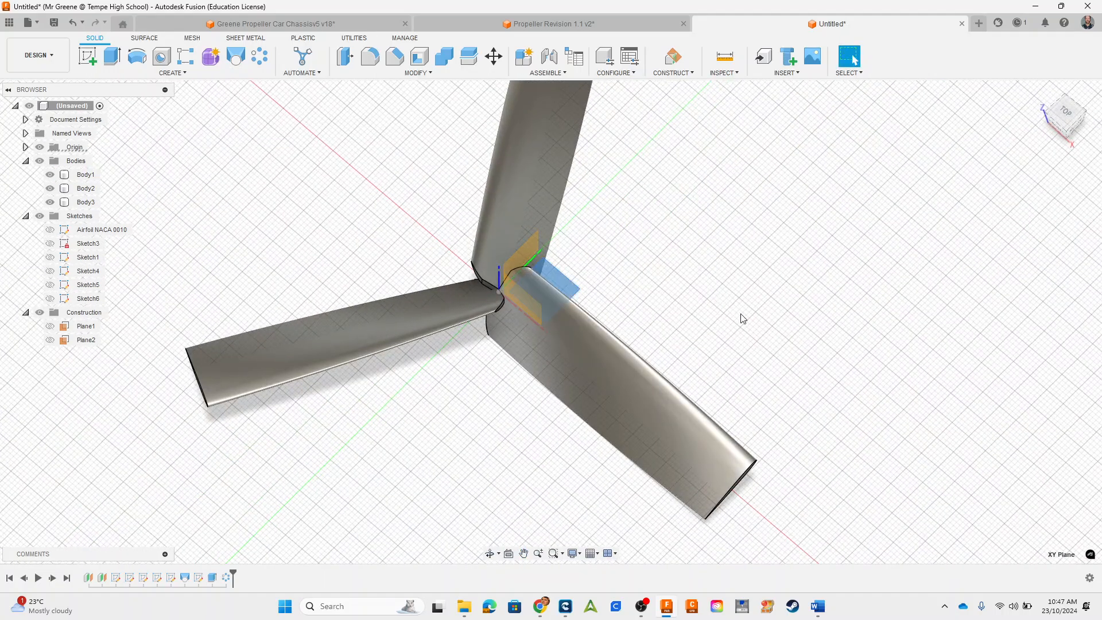
left_click(88, 58)
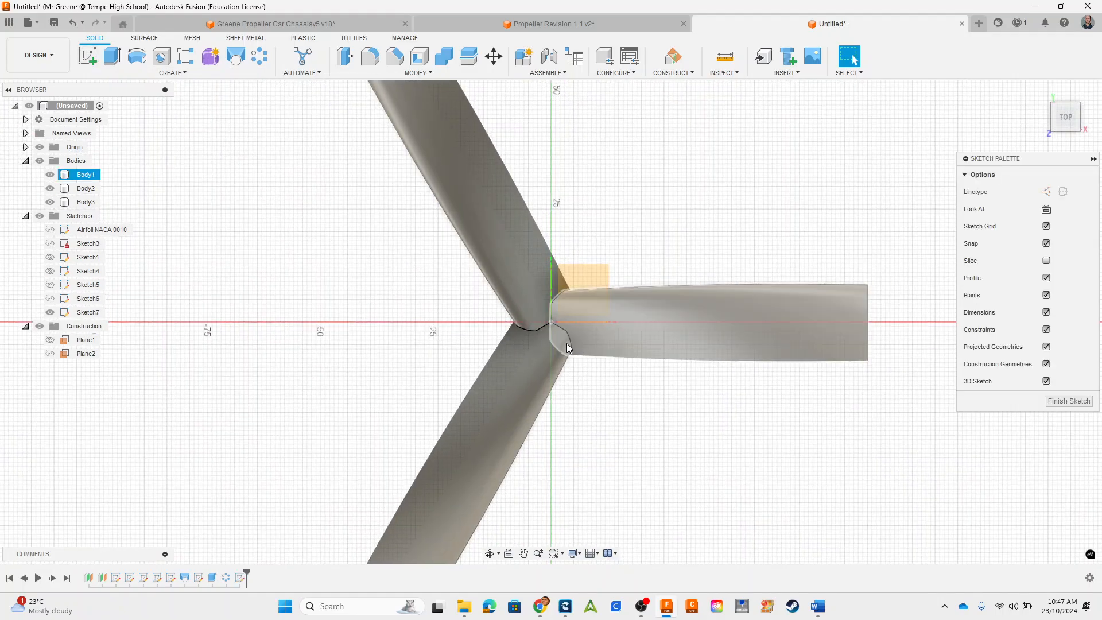
scroll(566, 343, "up", 6)
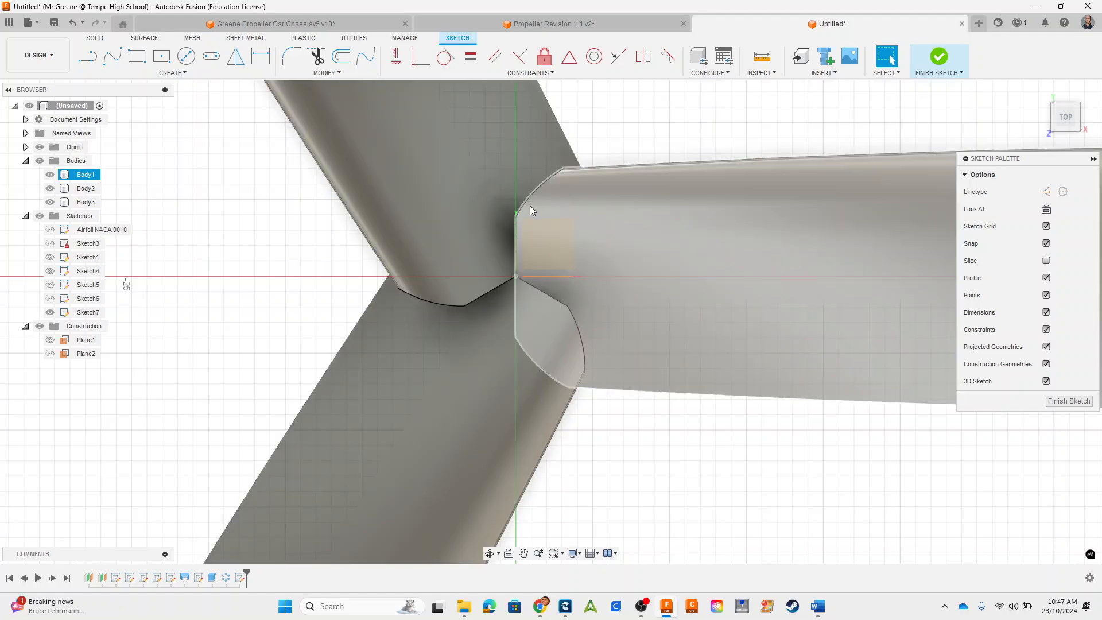
middle_click_drag(379, 225, 467, 222, "shift")
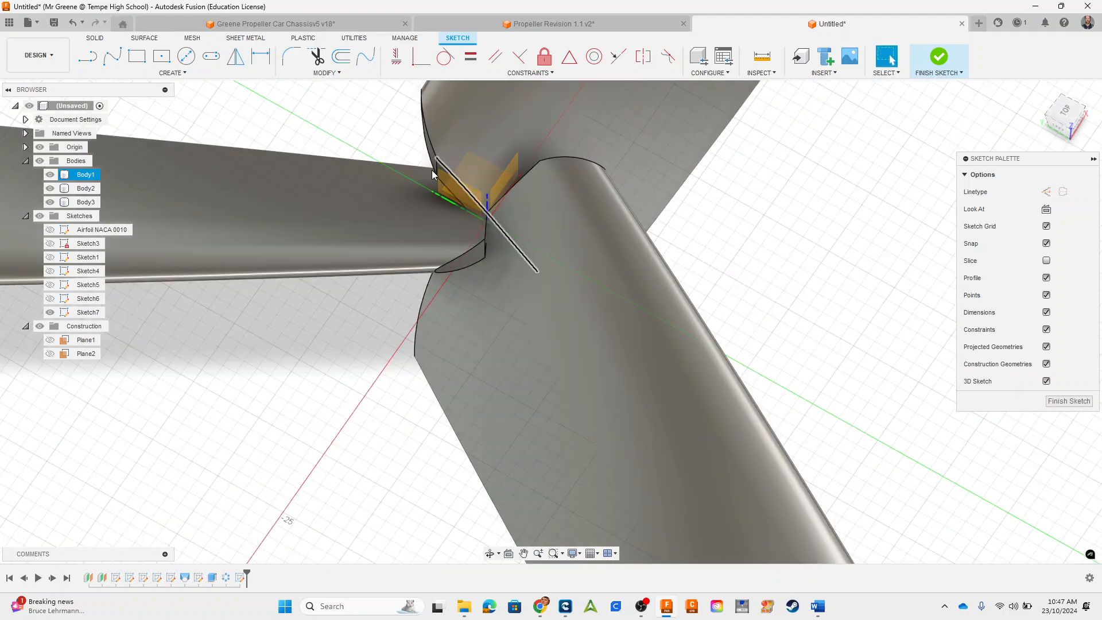
Step: Draw an 8 mm diameter circle centred on the origin for the hub and finish the sketch
left_click(187, 57)
left_click(1041, 266)
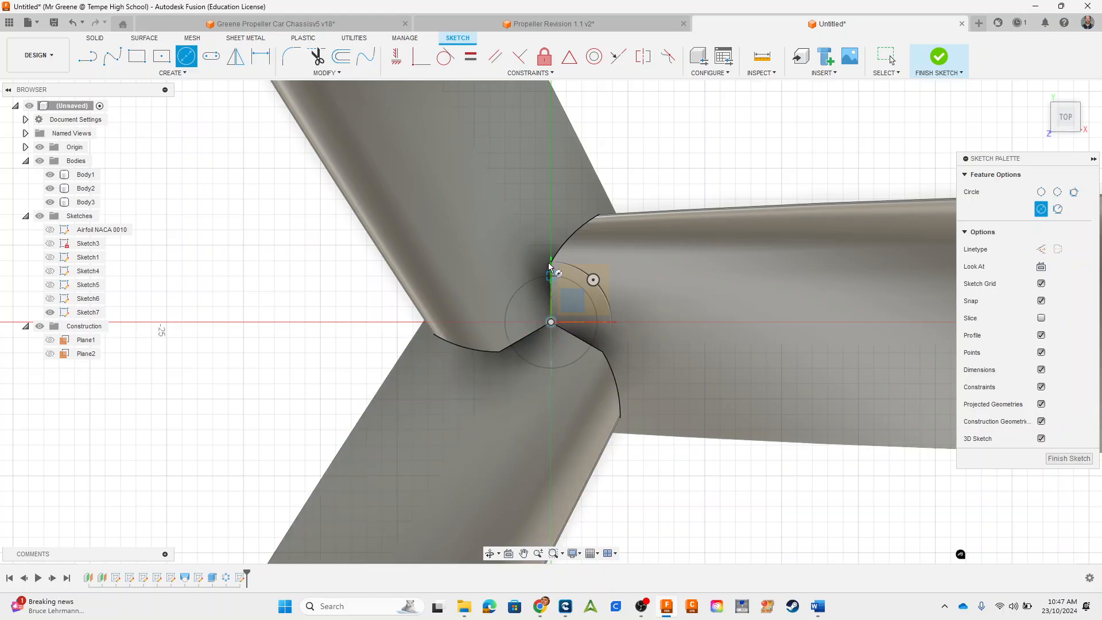
scroll(550, 269, "up", 6)
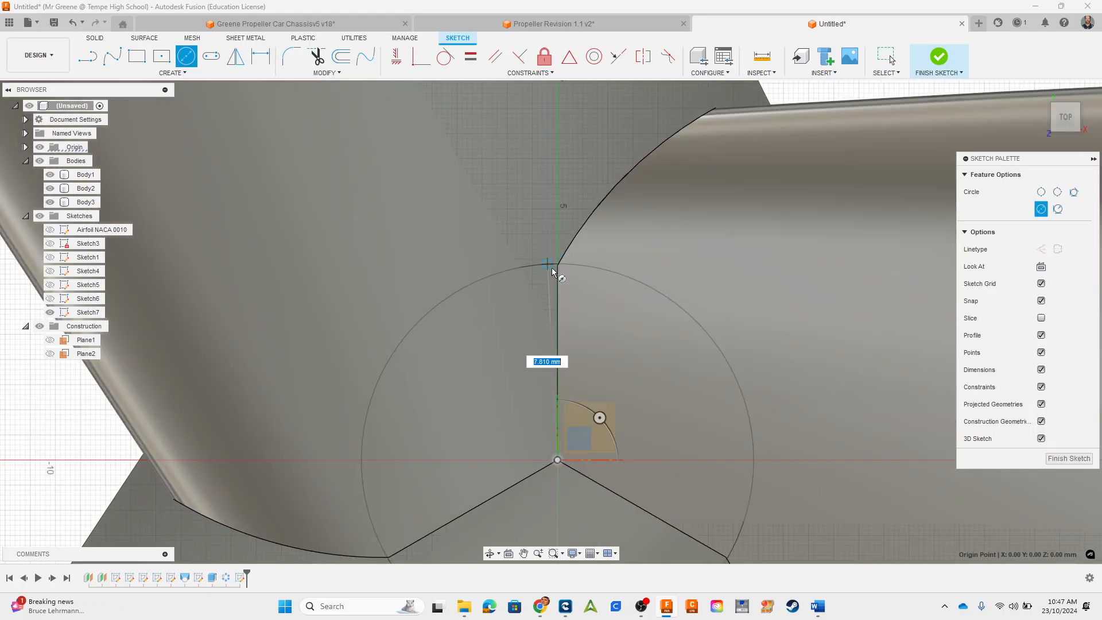
scroll(553, 271, "up", 4)
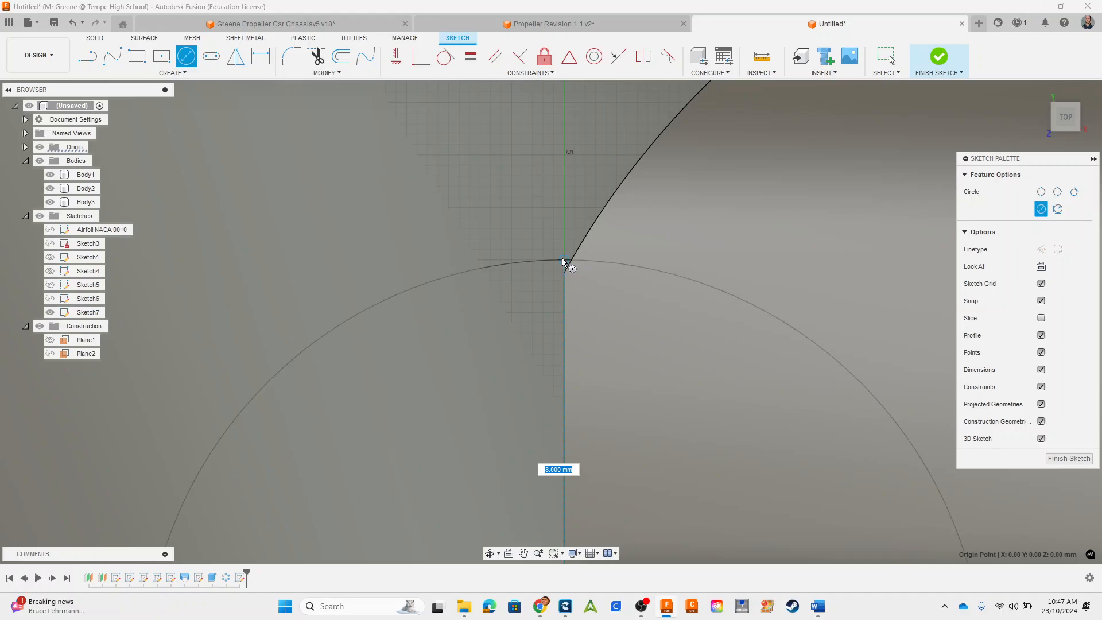
left_click(562, 262)
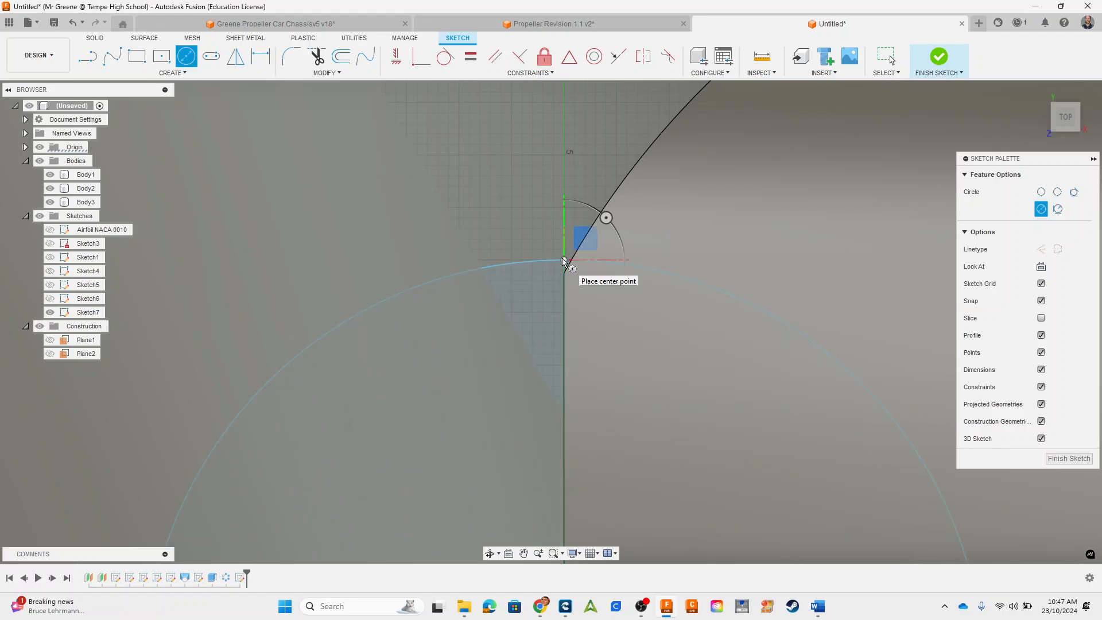
left_click(1068, 459)
Step: Start an Extrude of the hub circle with the direction set to Two Sides and the operation set to Join
mouse_move(895, 386)
middle_mouse_down("shift")
mouse_move(903, 342)
mouse_move(671, 281)
mouse_move(680, 334)
mouse_move(610, 293)
mouse_move(600, 272)
middle_mouse_up("shift")
scroll(897, 356, "down", 7)
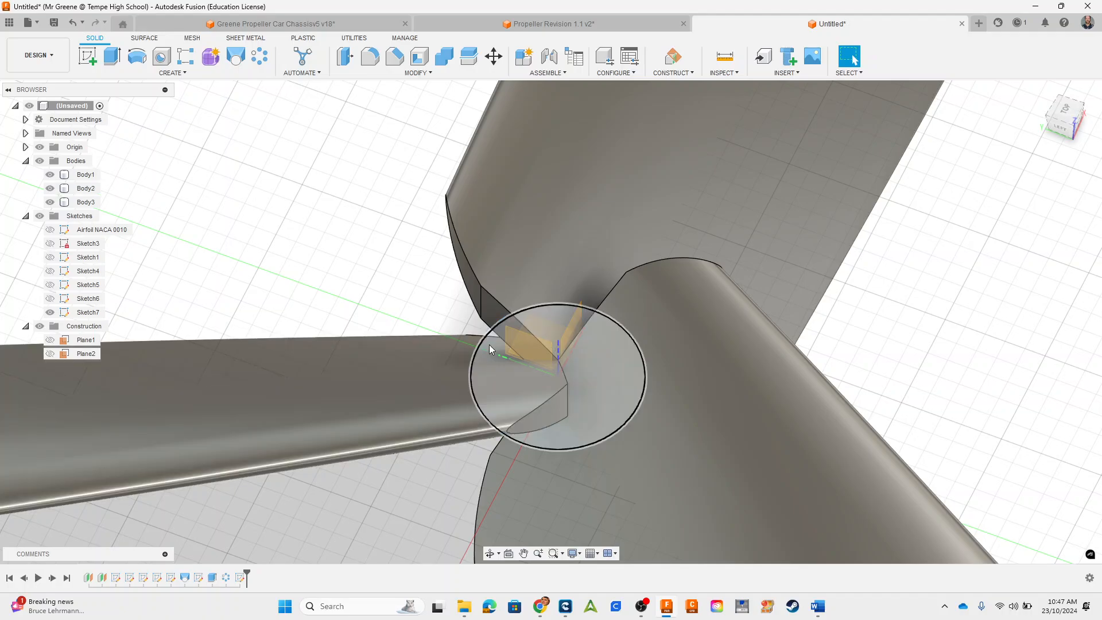
left_click(491, 351)
left_click(110, 65)
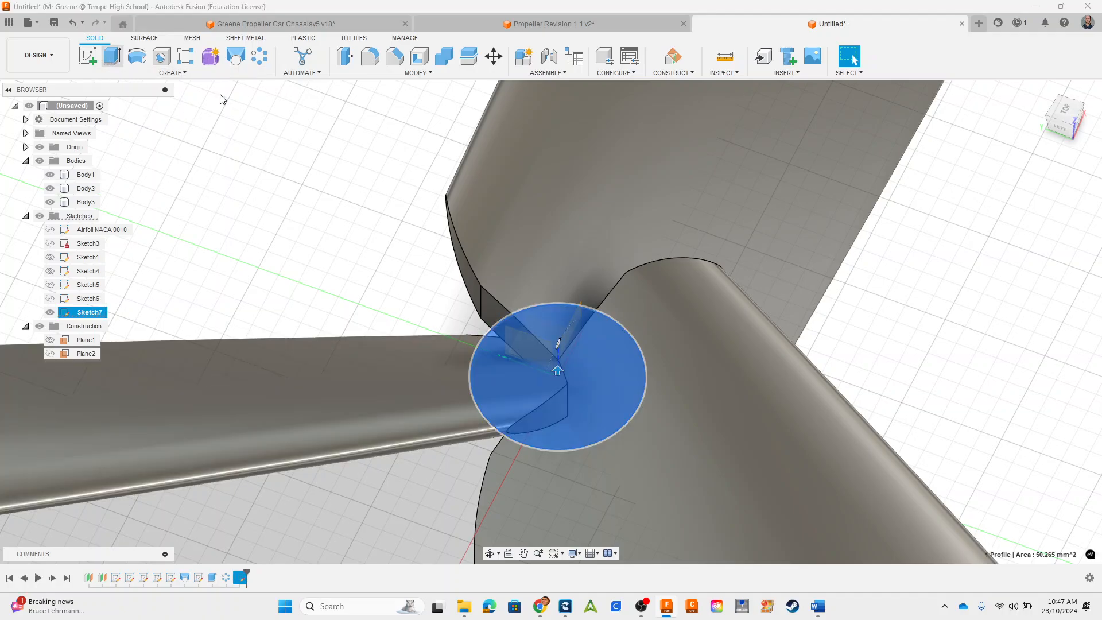
left_click(1032, 226)
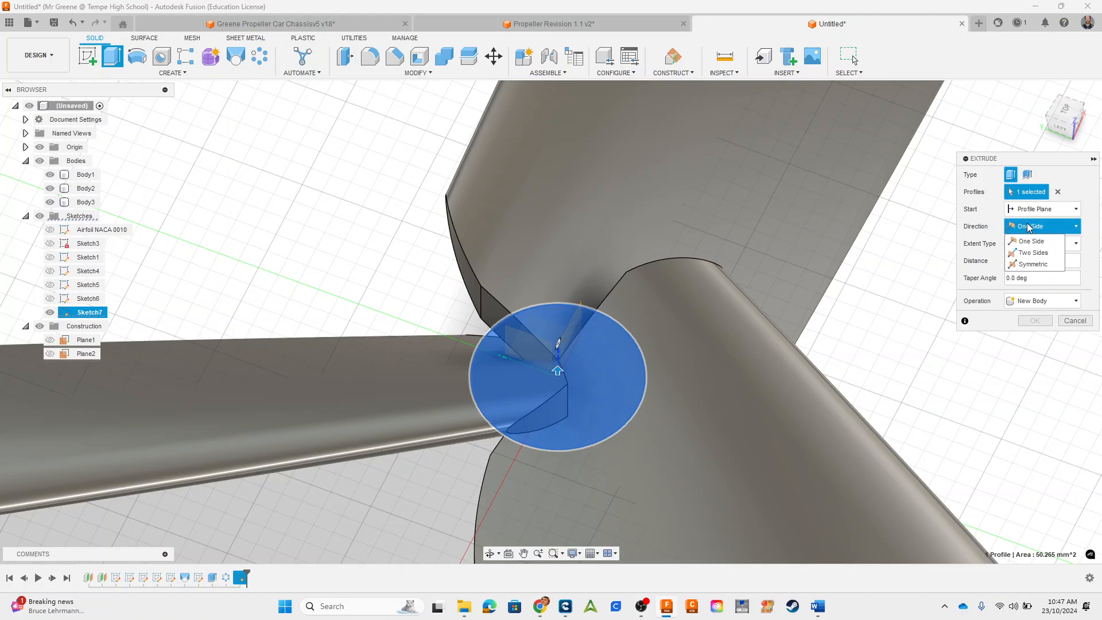
left_click(1027, 251)
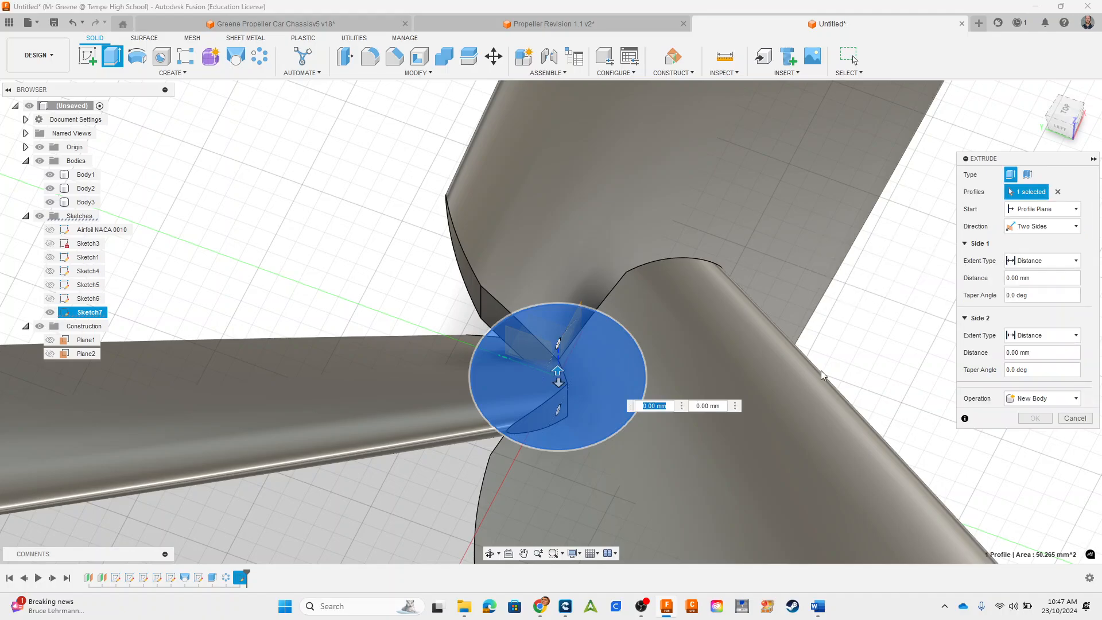
middle_click_drag(821, 370, 738, 333, "shift")
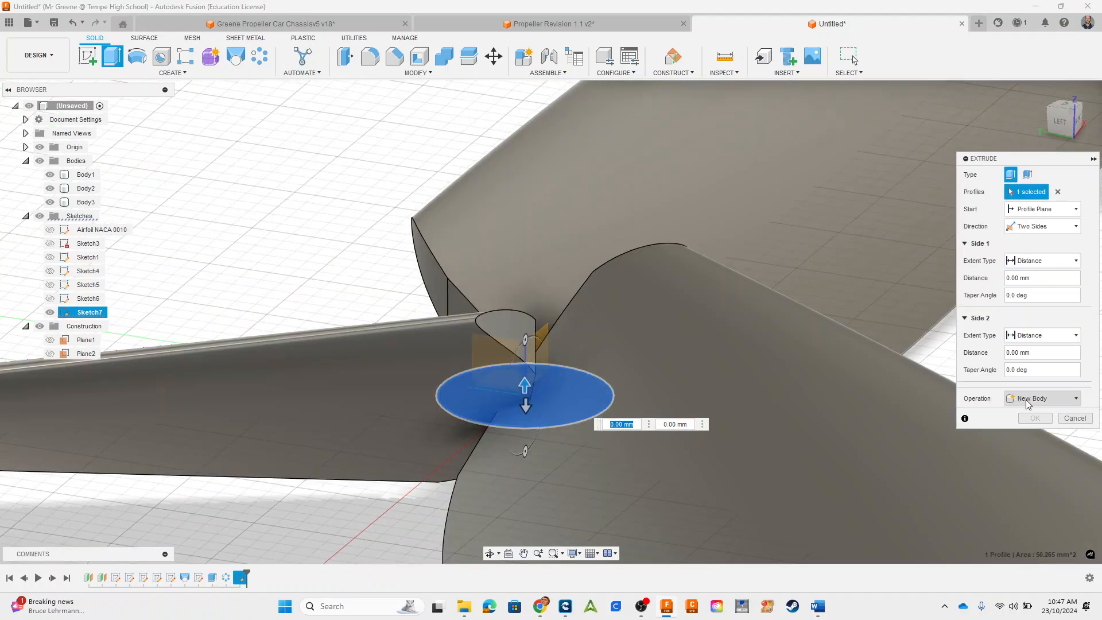
left_click(1027, 398)
left_click(1028, 412)
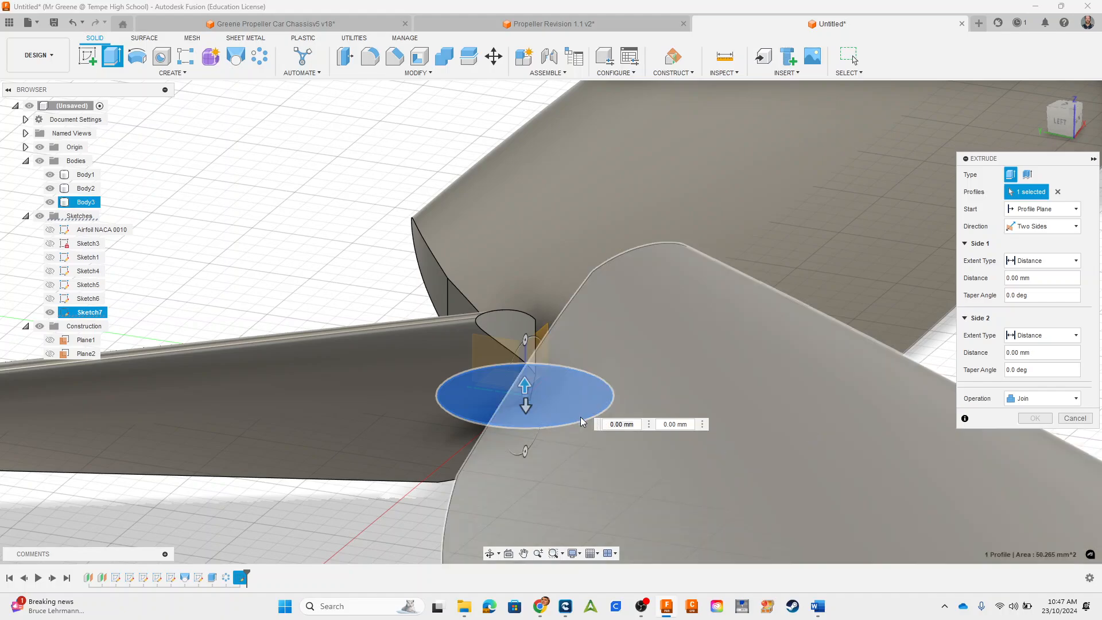
Step: Extend the hub extrusion 6 mm on each side of the sketch plane and complete the joined hub
left_click_drag(524, 386, 522, 264)
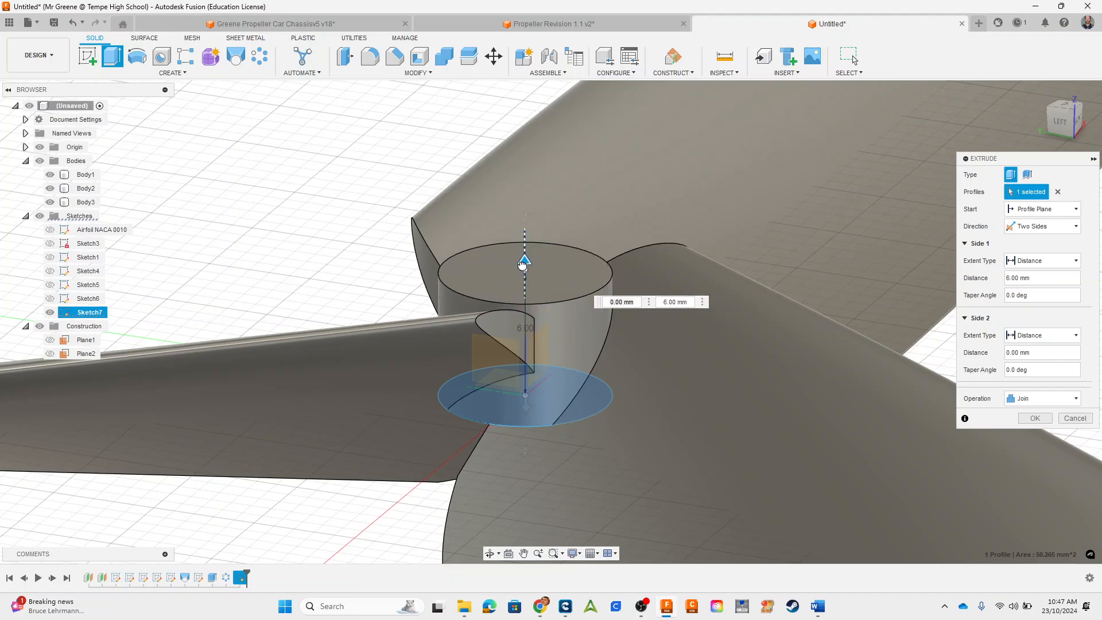
middle_click_drag(522, 265, 509, 363, "shift")
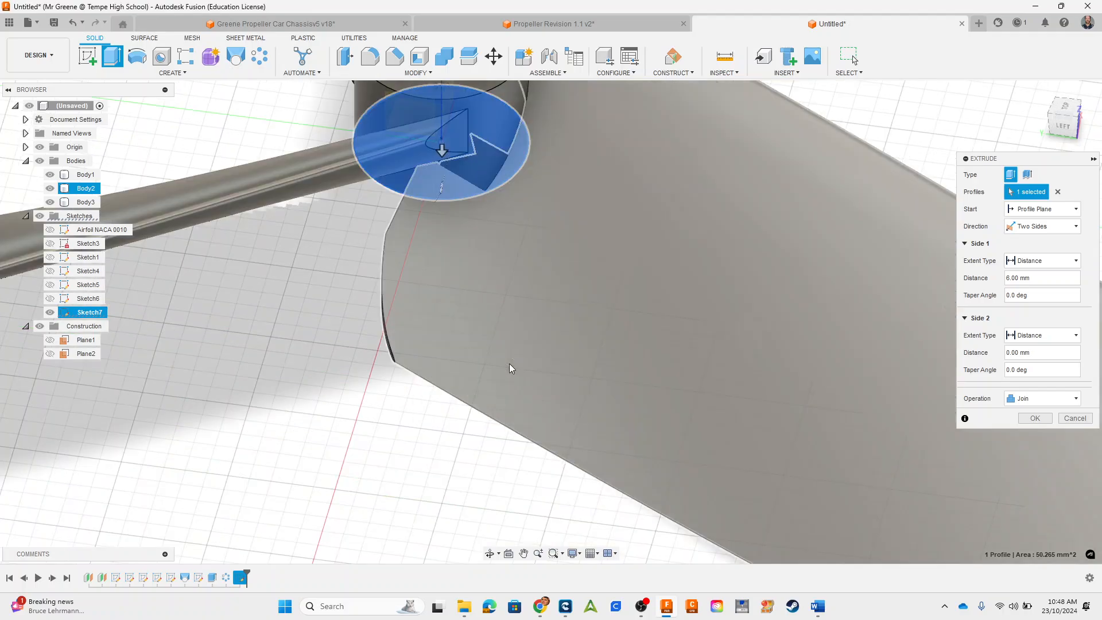
middle_click_drag(570, 303, 731, 229, "shift")
middle_click_drag(560, 280, 563, 487, "shift")
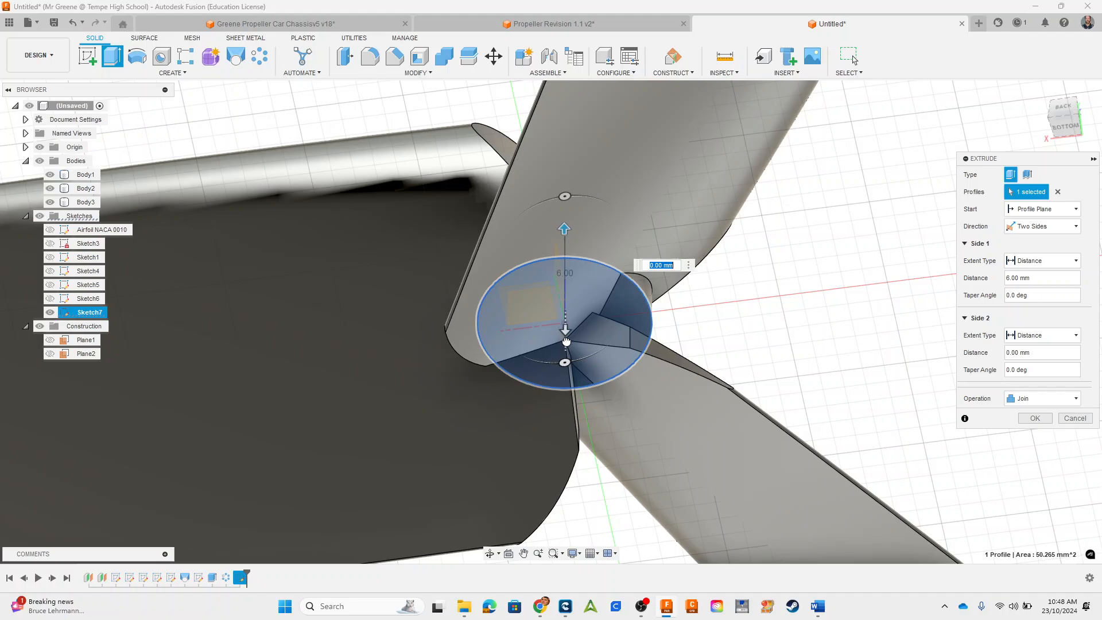
left_click_drag(565, 342, 566, 414)
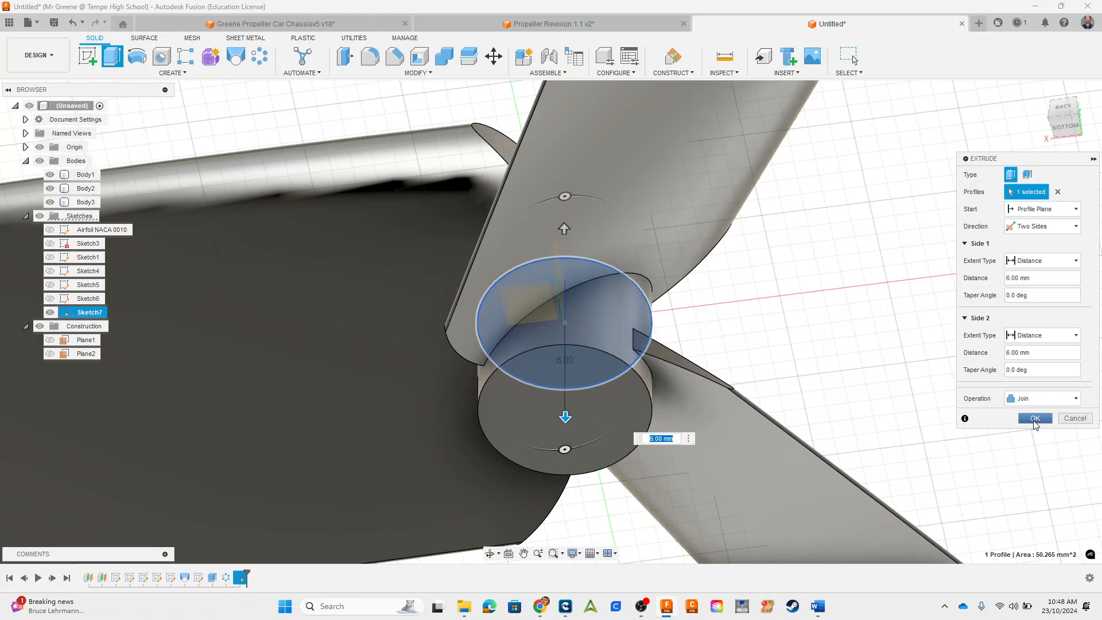
left_click(1034, 419)
Step: Sketch a 2 mm diameter circle at the centre of the hub's top face and finish the sketch
scroll(724, 306, "down", 5)
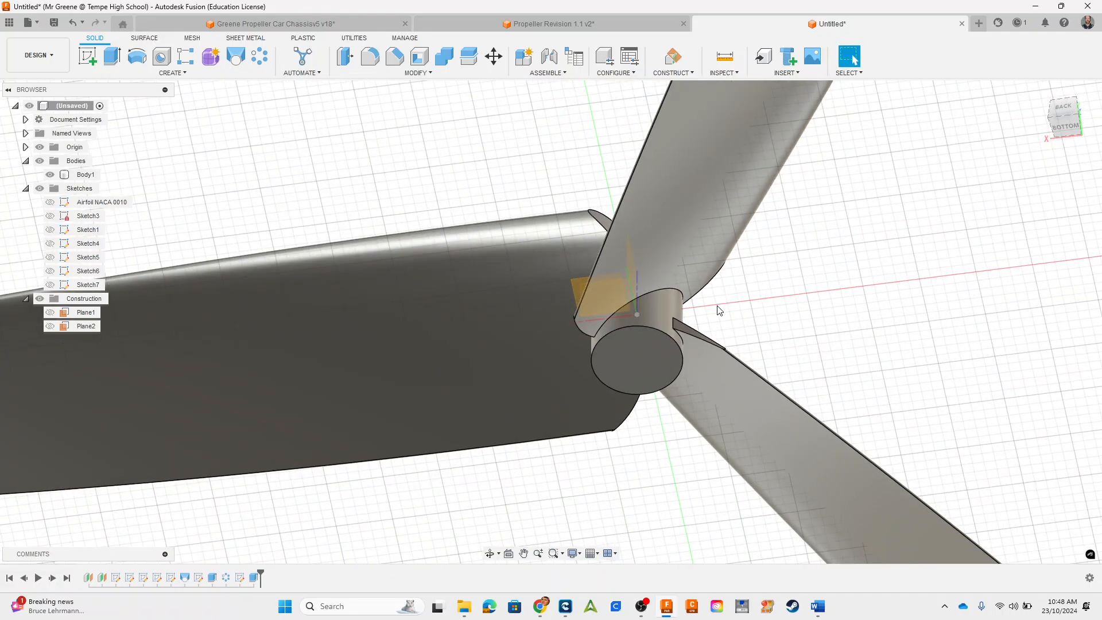
middle_click_drag(724, 306, 781, 365, "shift")
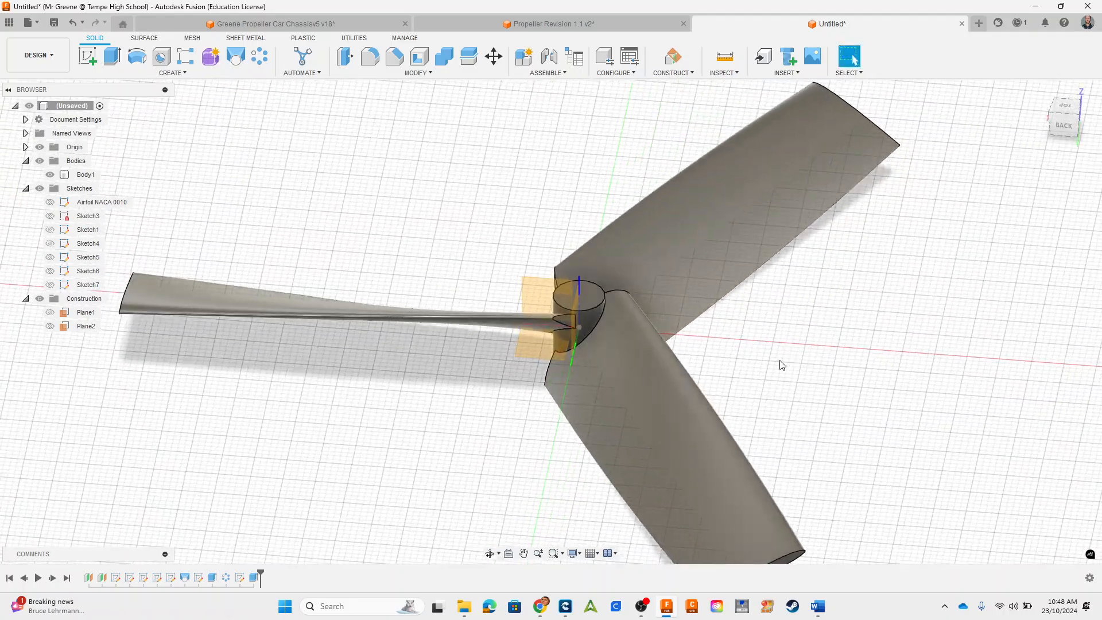
scroll(597, 350, "up", 4)
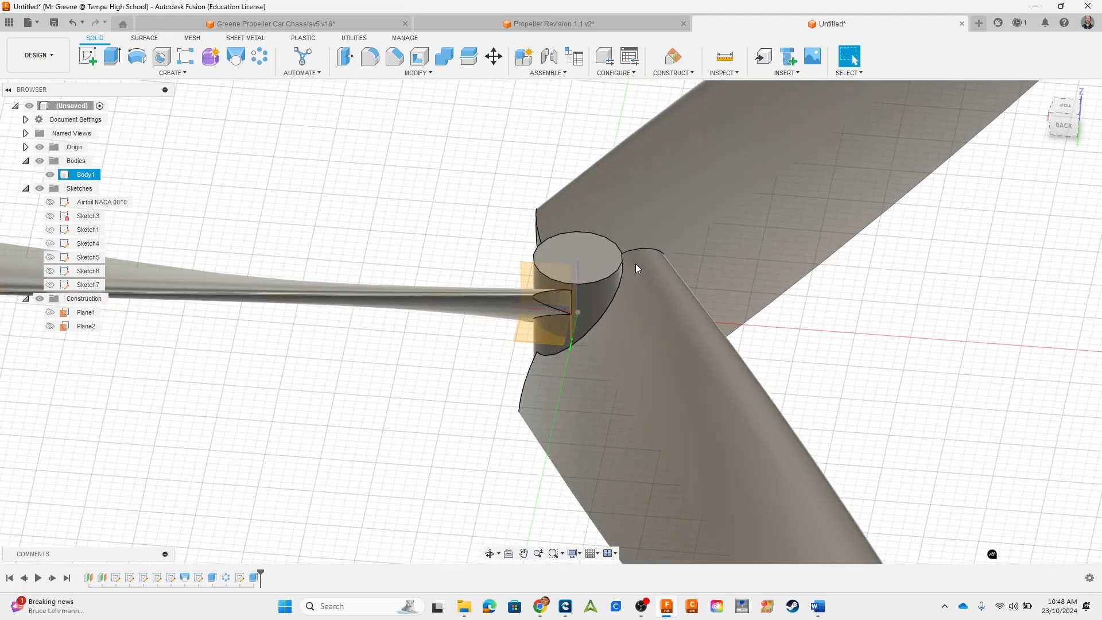
left_click(593, 257)
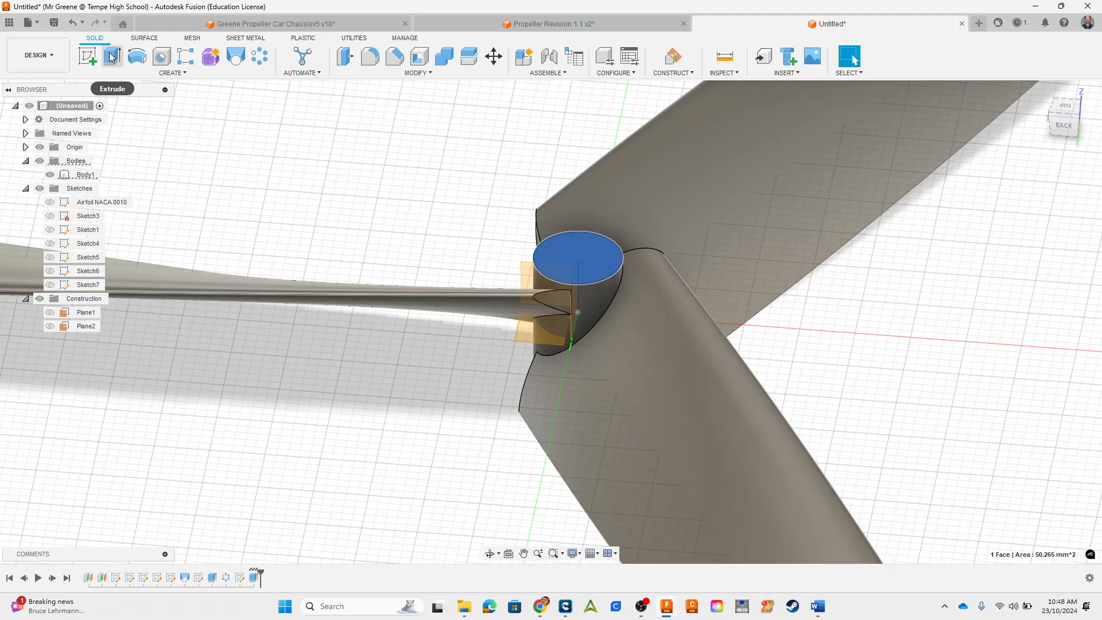
left_click(87, 55)
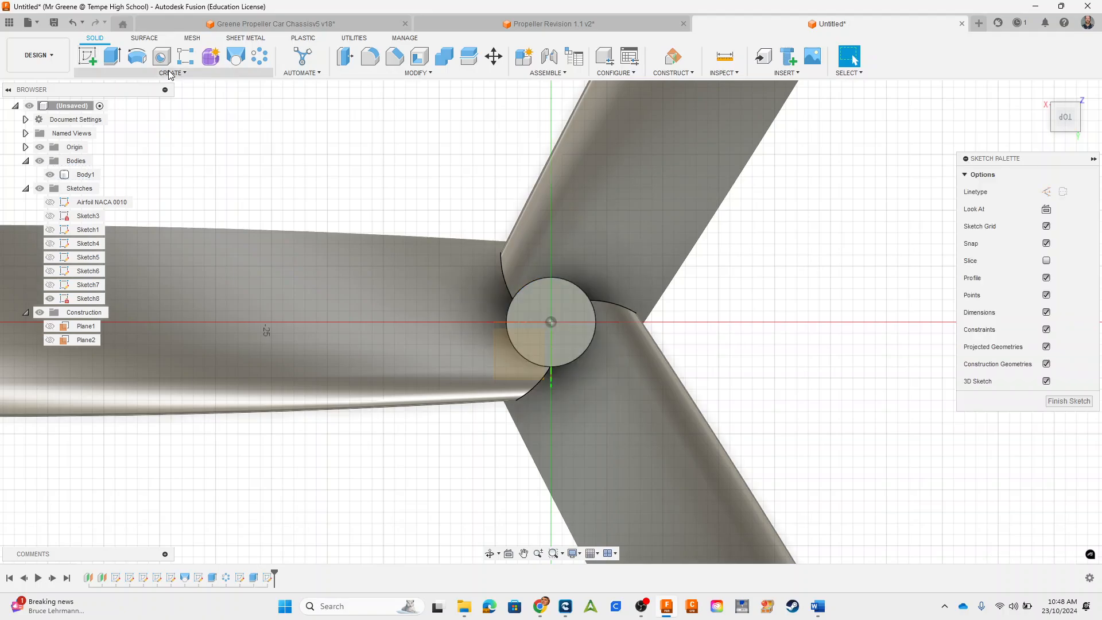
left_click(186, 56)
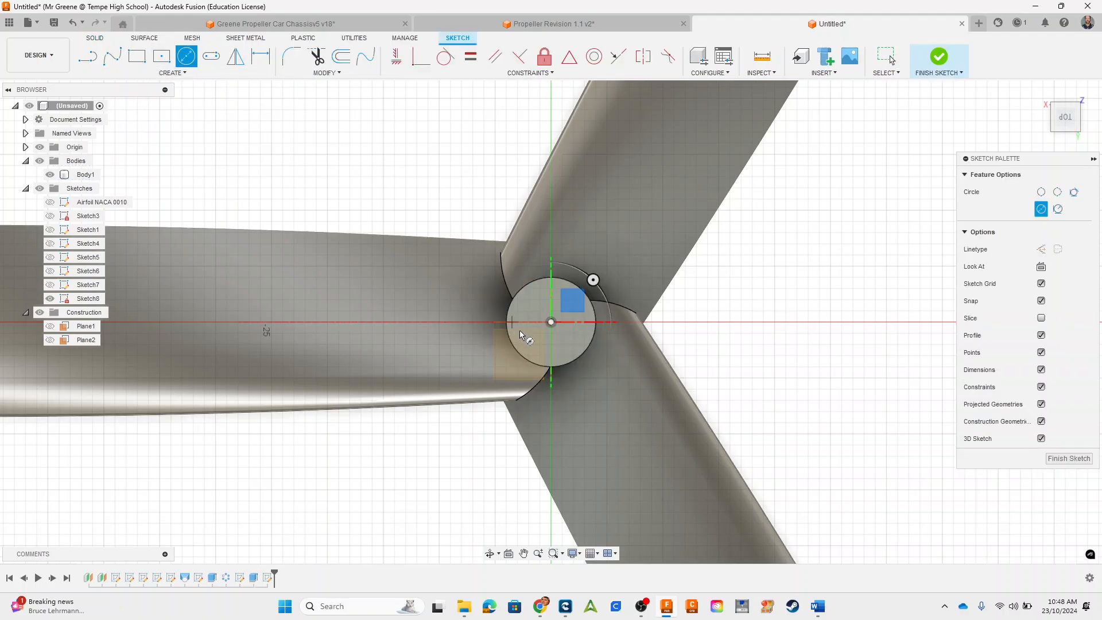
left_click(552, 322)
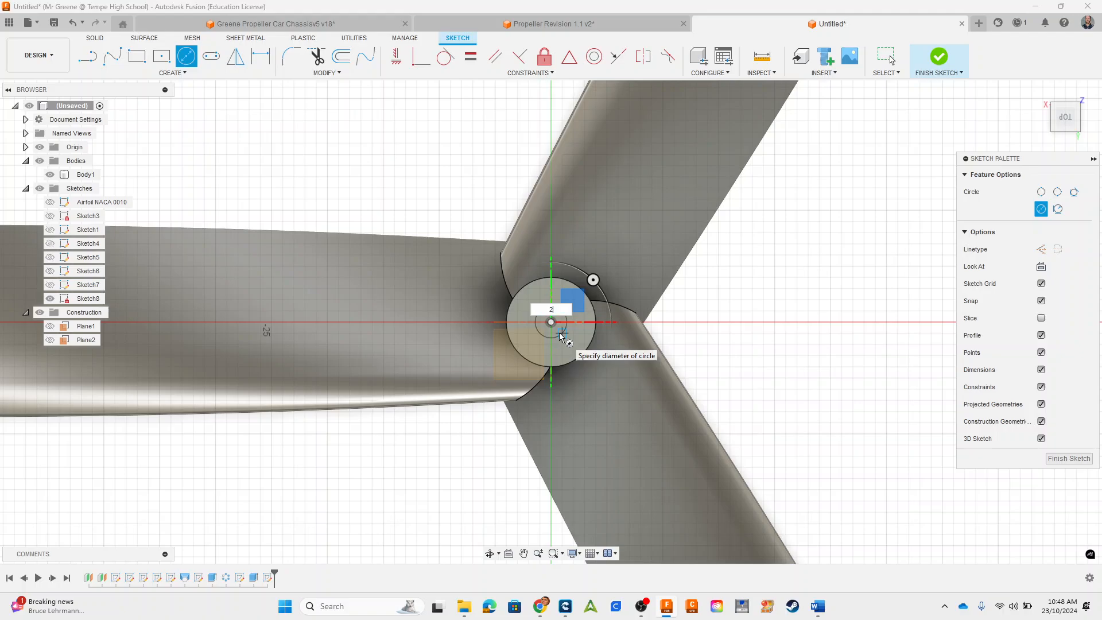
key("Escape")
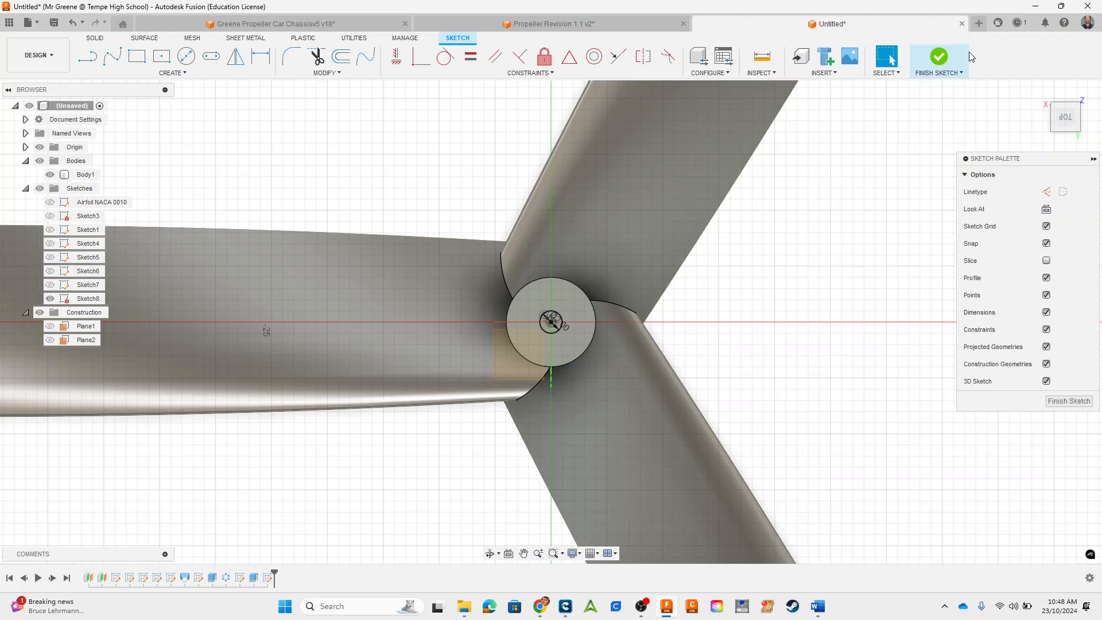
left_click(948, 59)
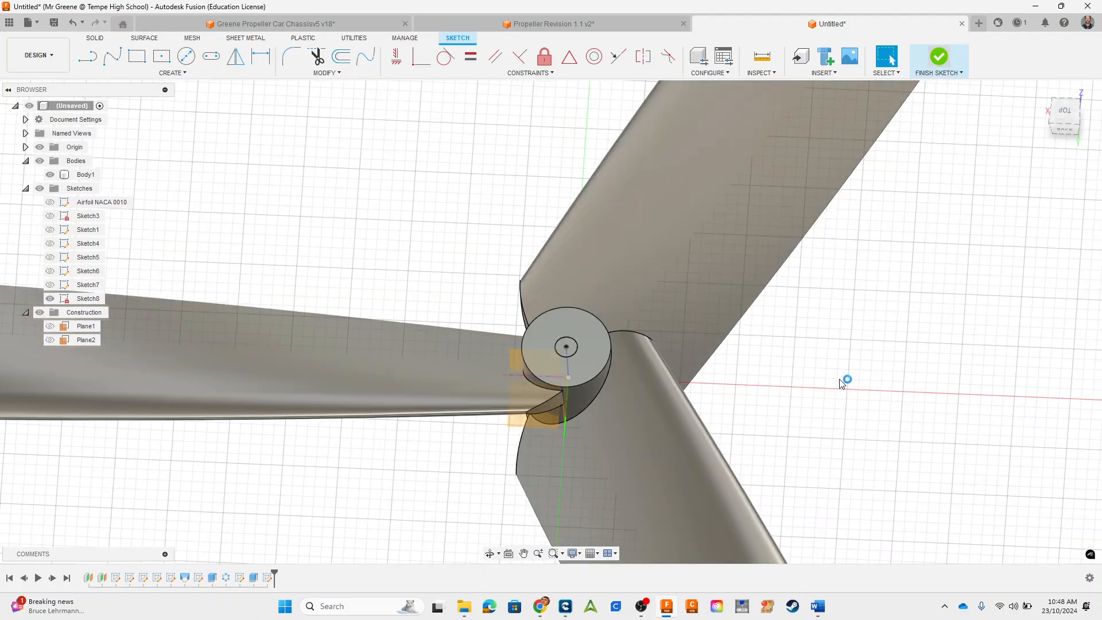
Step: Cut the 2 mm circle through the hub by extruding it to the hub's opposite end face
scroll(424, 201, "up", 3)
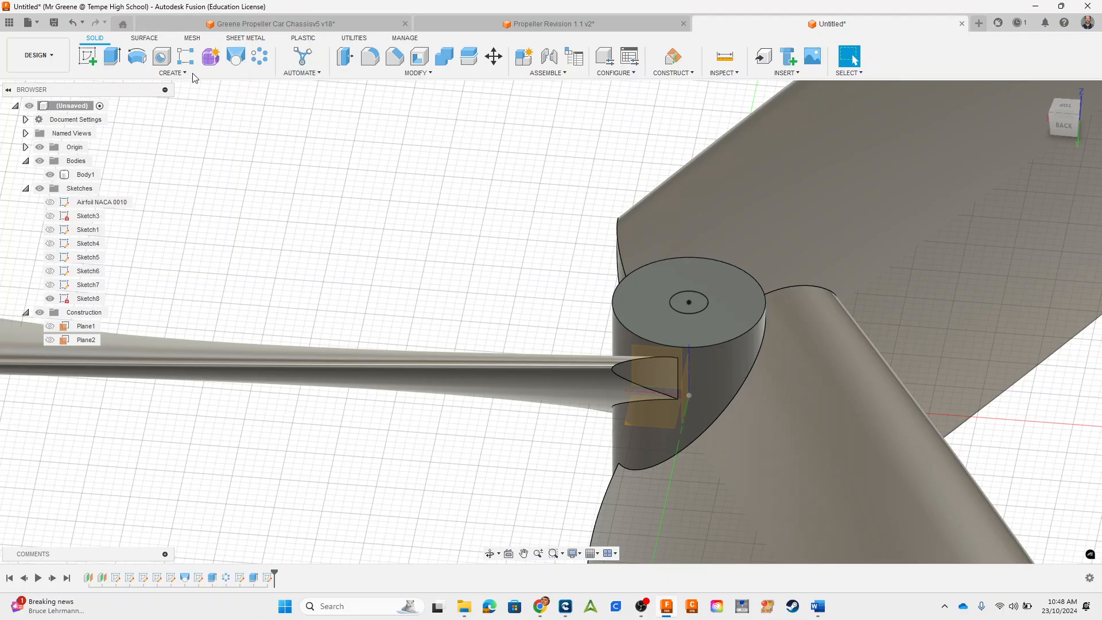
left_click(699, 303)
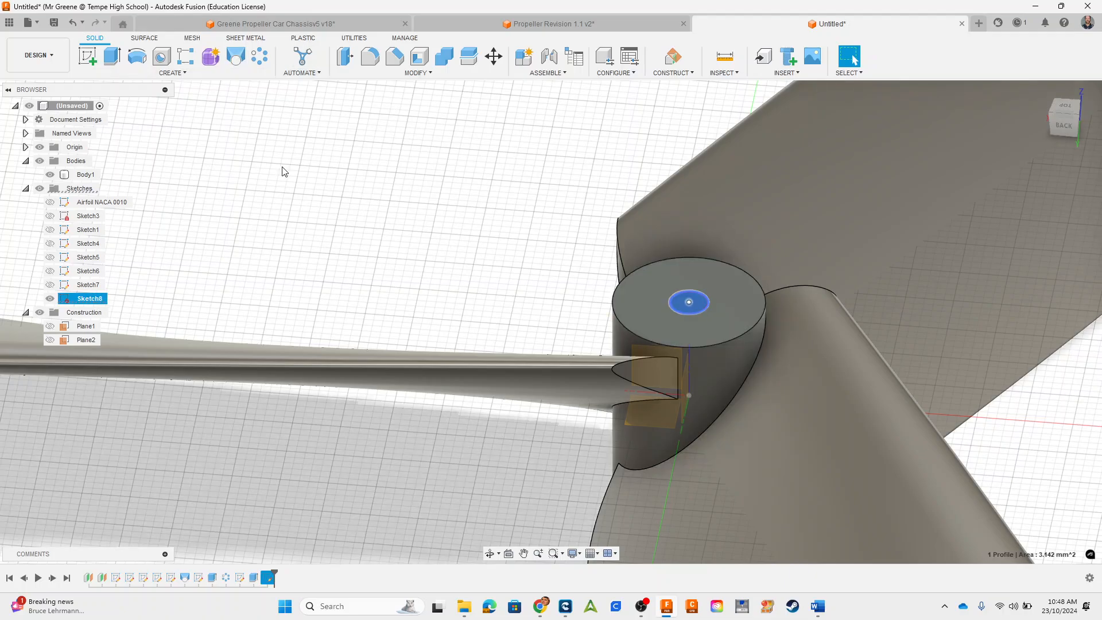
left_click(112, 56)
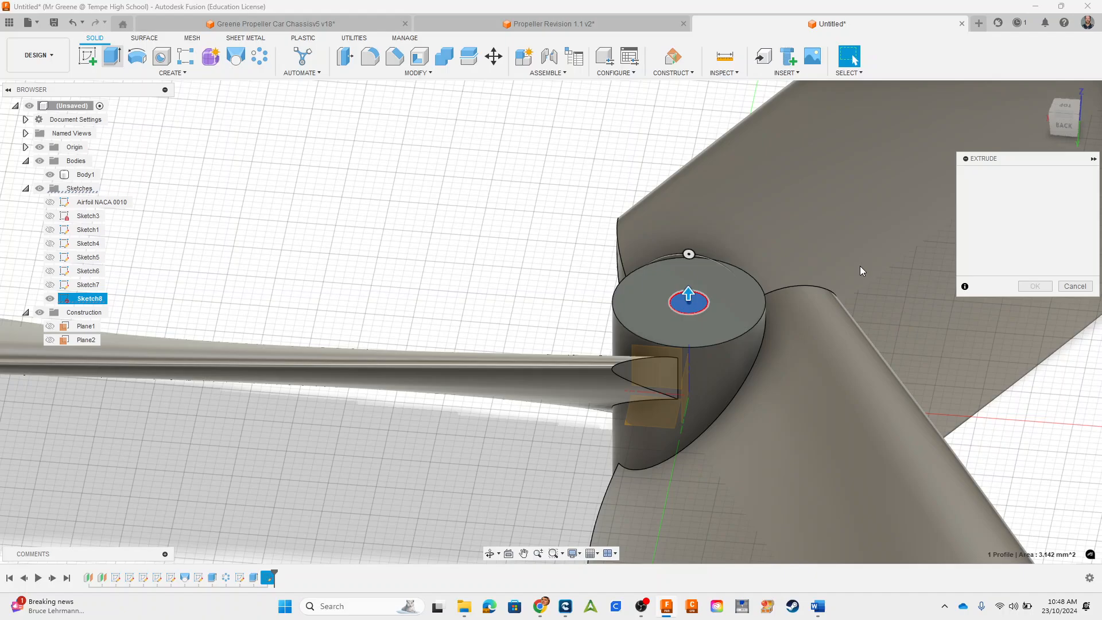
left_click(1042, 244)
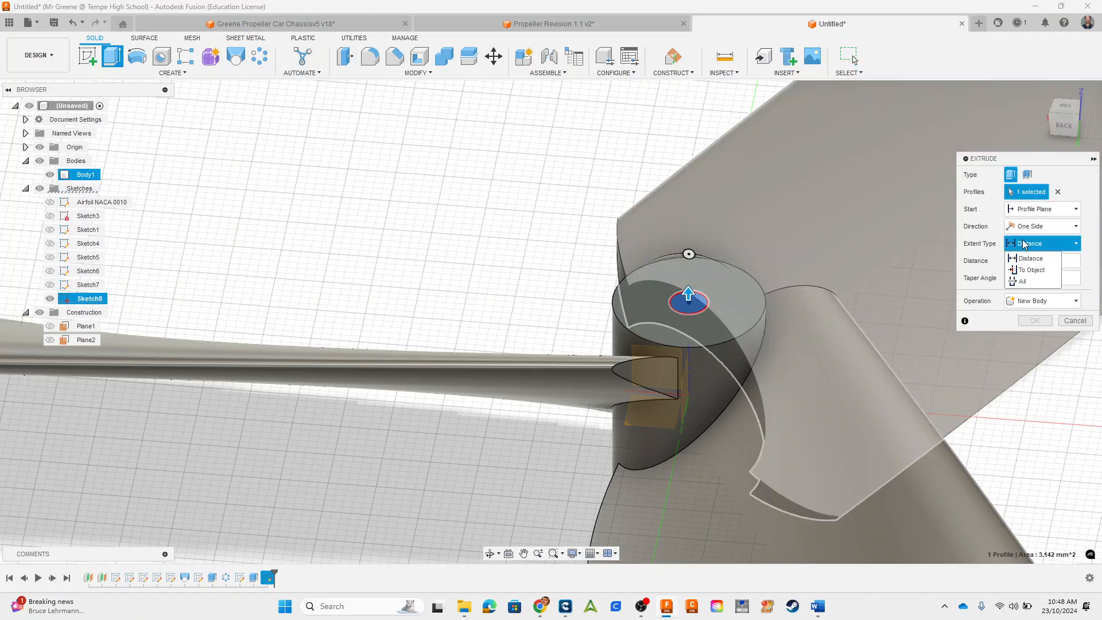
left_click(1031, 269)
middle_click_drag(590, 418, 586, 394)
left_click(576, 360)
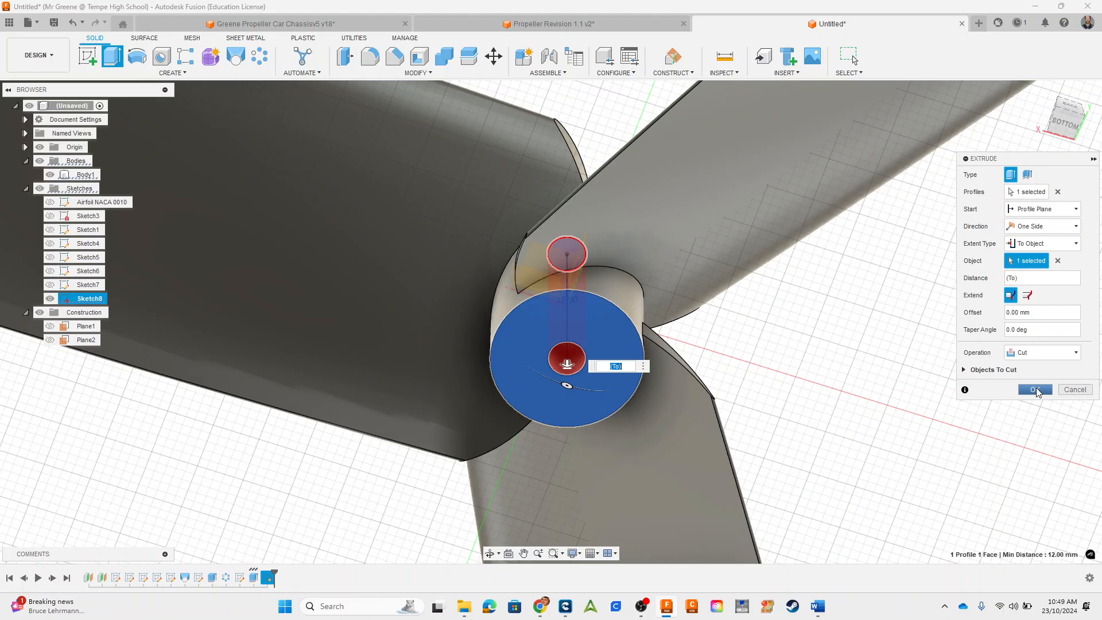
left_click(1034, 390)
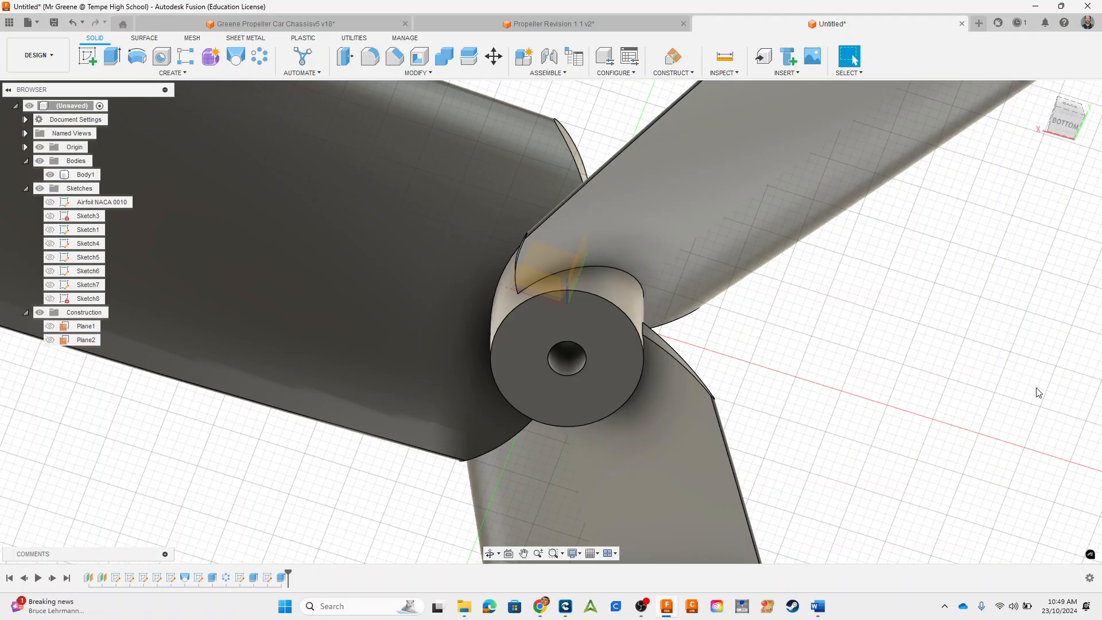
Step: Start a constant-radius fillet on the hub's top outer edge, trying radii of 1 mm and 2 mm
middle_click_drag(901, 408, 725, 467, "shift")
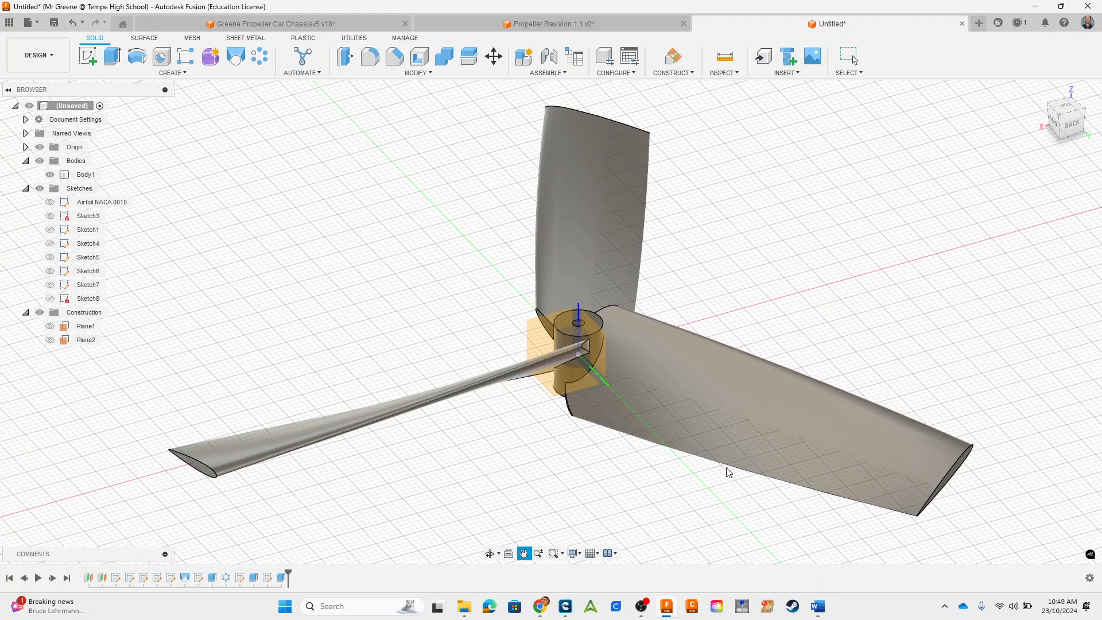
key("f")
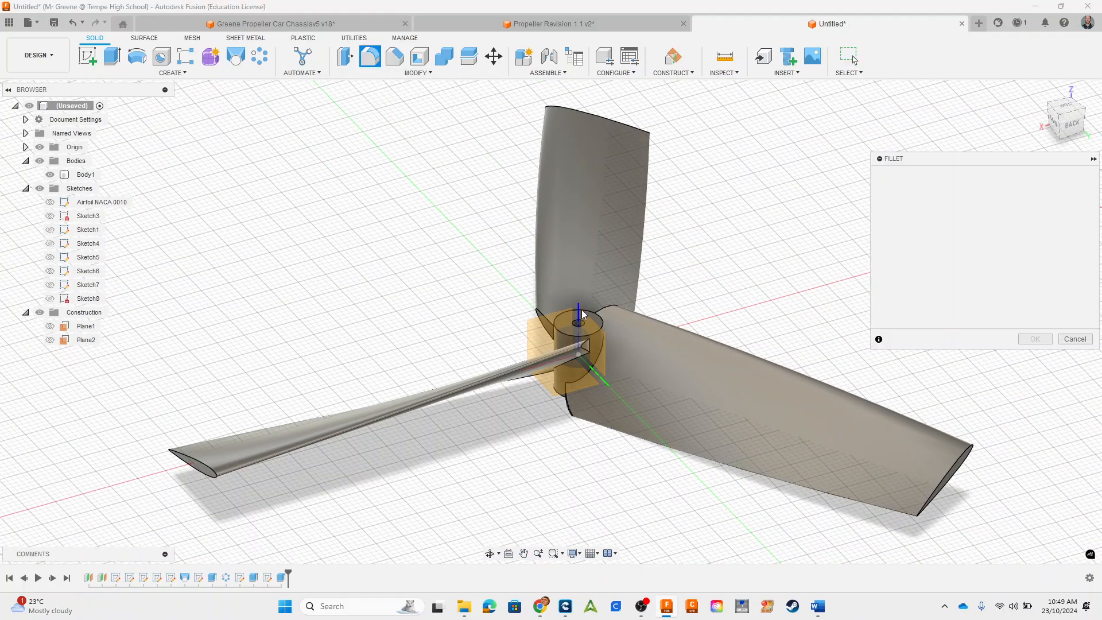
scroll(605, 344, "up", 5)
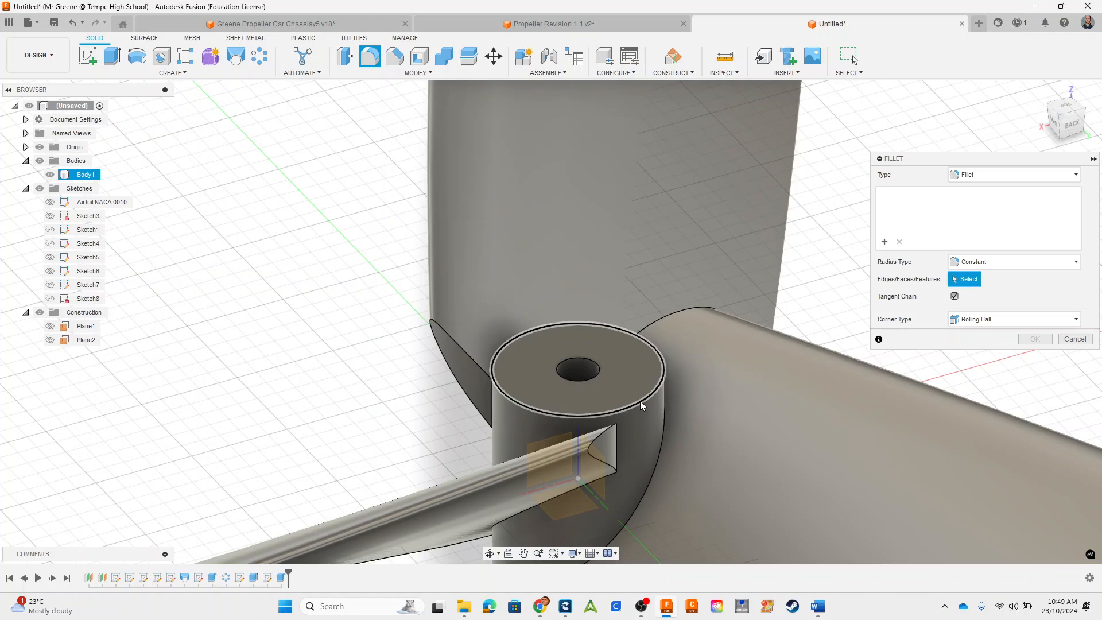
left_click(639, 400)
scroll(477, 301, "up", 4)
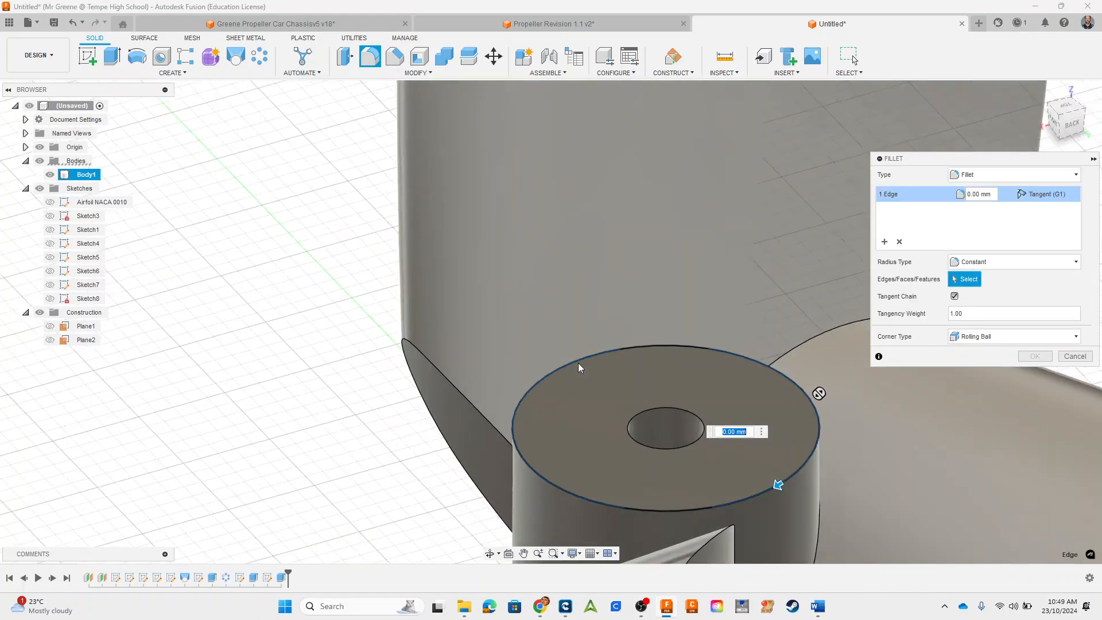
scroll(577, 362, "down", 5)
type("1")
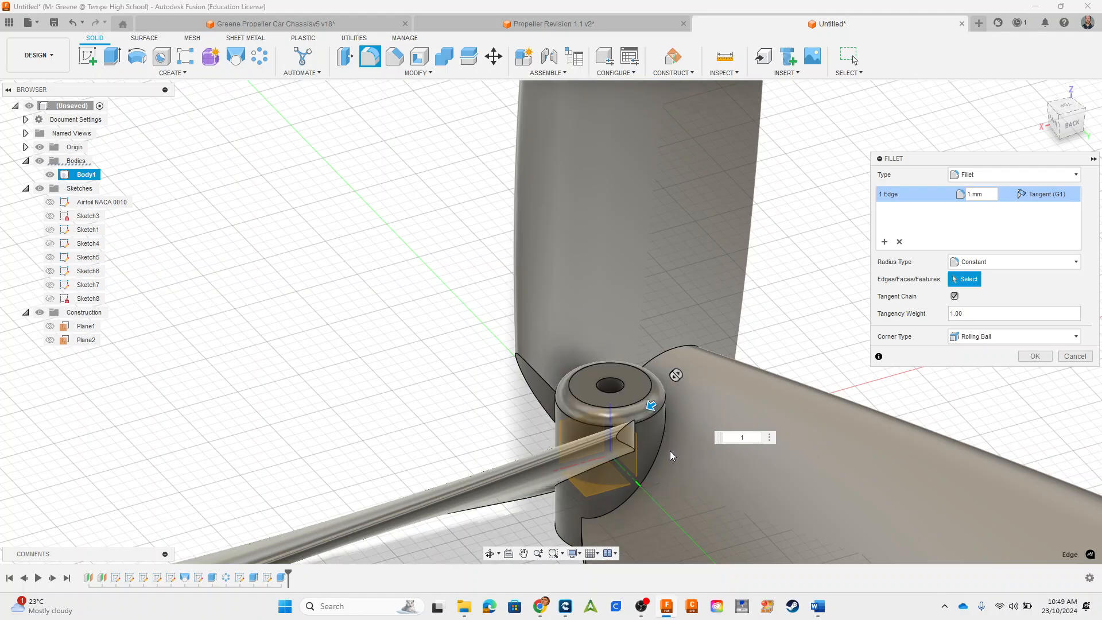
key("BackSpace")
type("2")
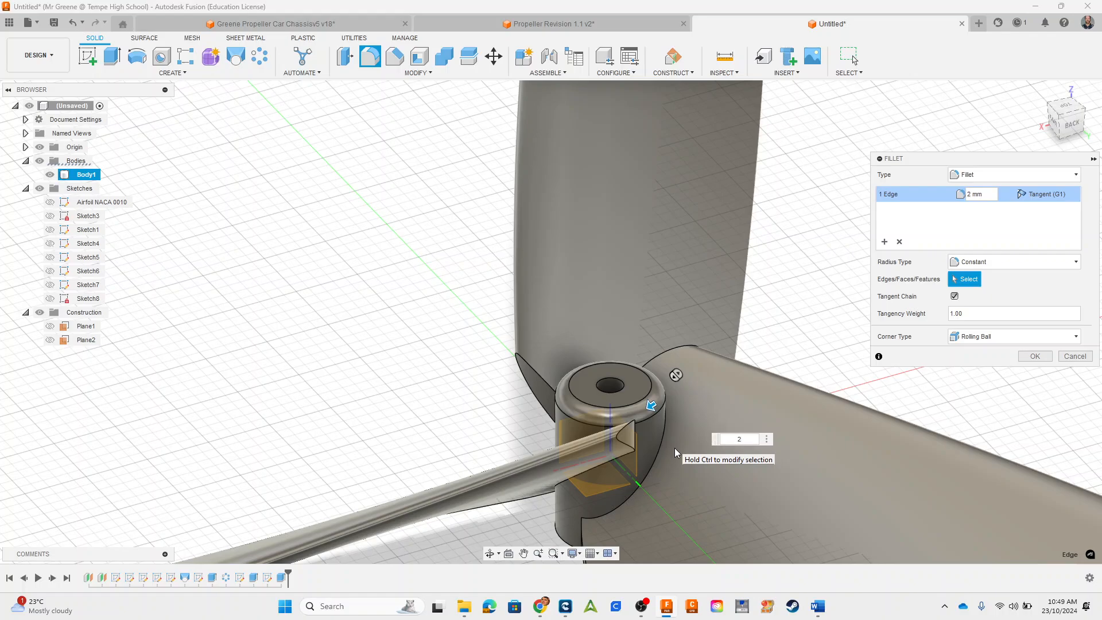
Step: Add the hub's bottom outer edge to the fillet and set the radius to 1.5 mm
middle_click_drag(658, 442, 599, 176)
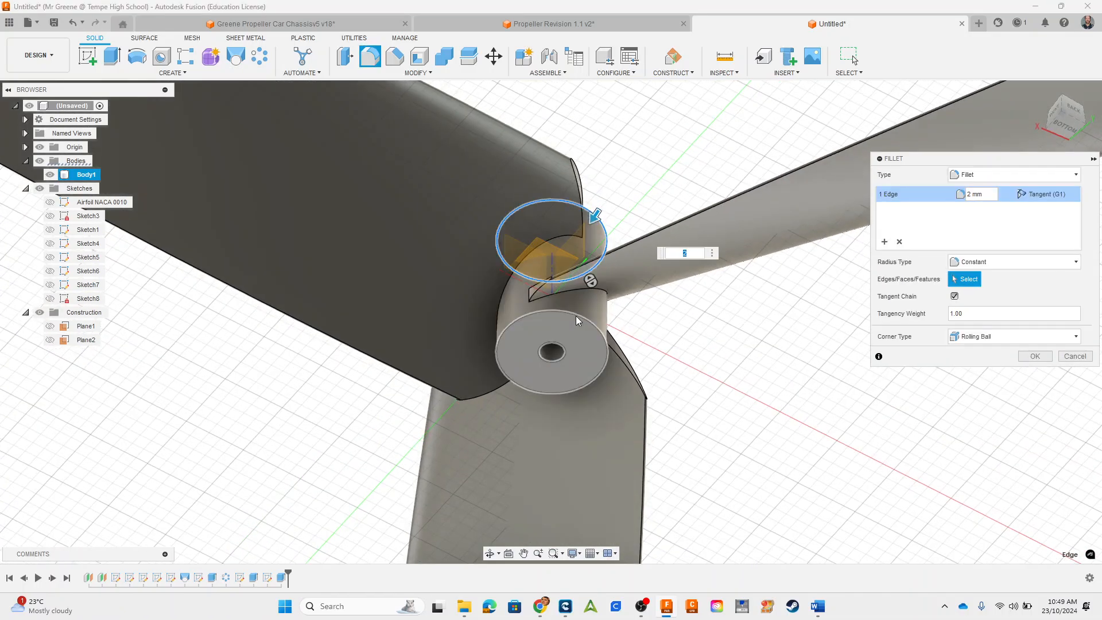
left_click(577, 319)
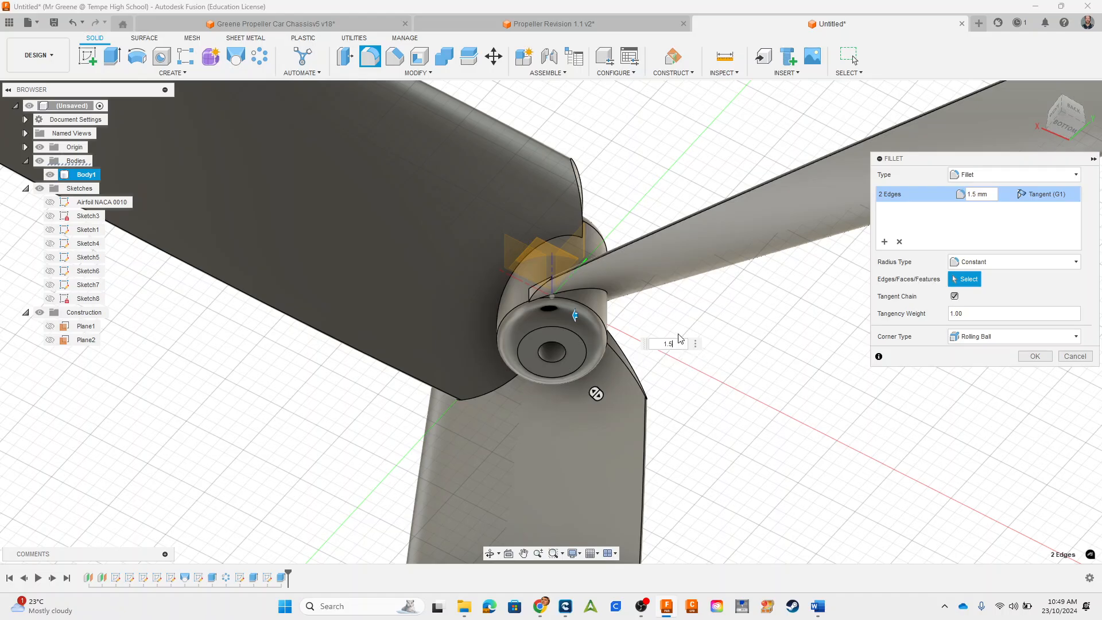
middle_click_drag(713, 316, 714, 356, "shift")
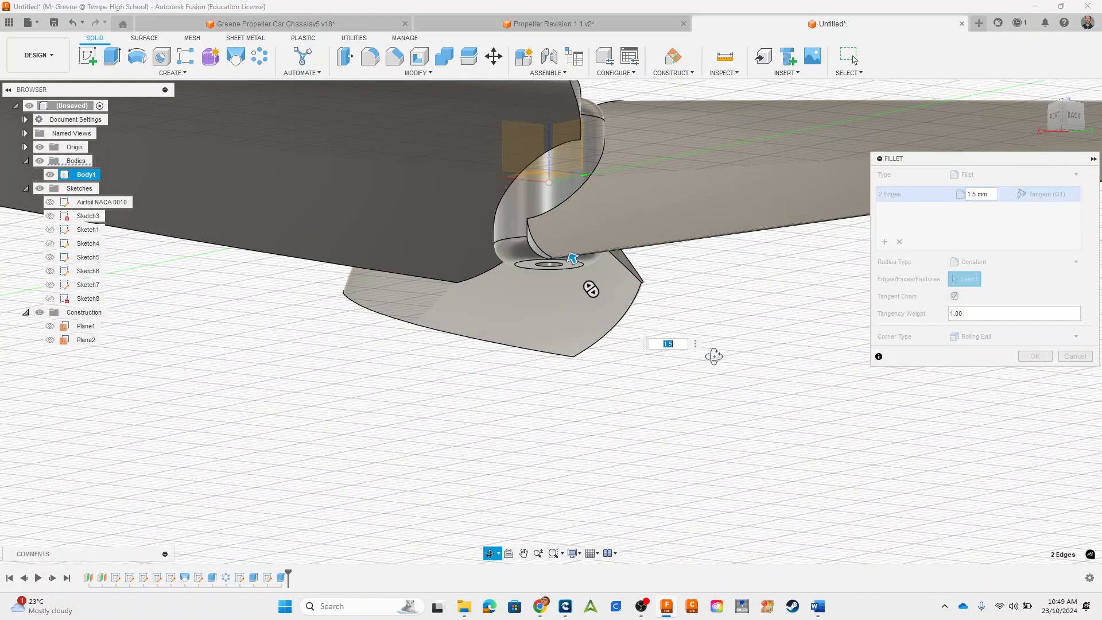
middle_click_drag(577, 264, 576, 388)
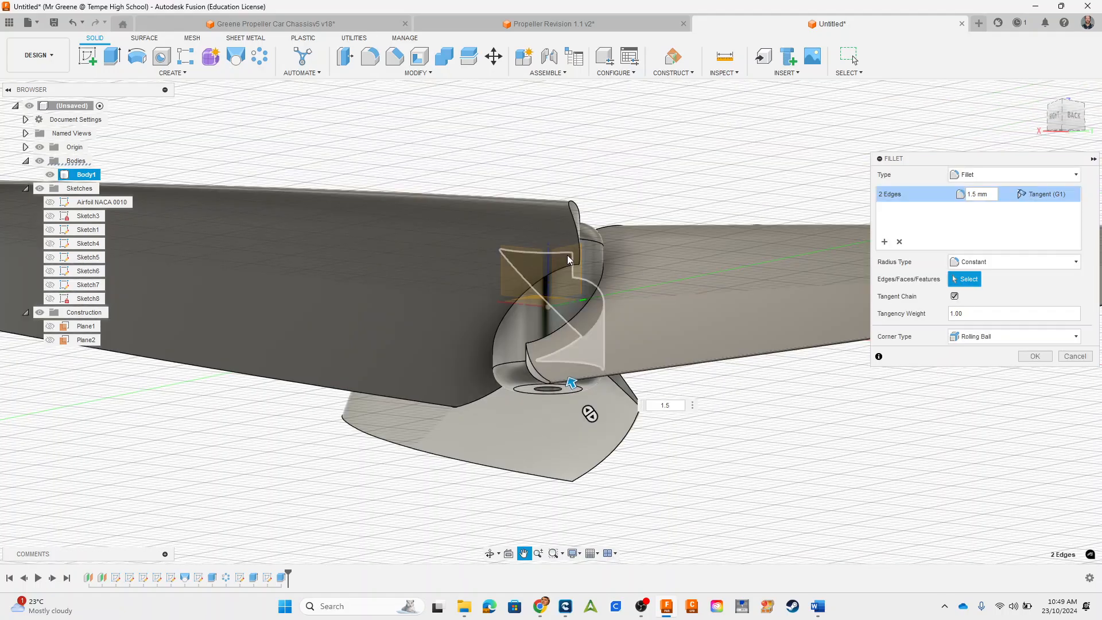
middle_click_drag(609, 234, 613, 276, "shift")
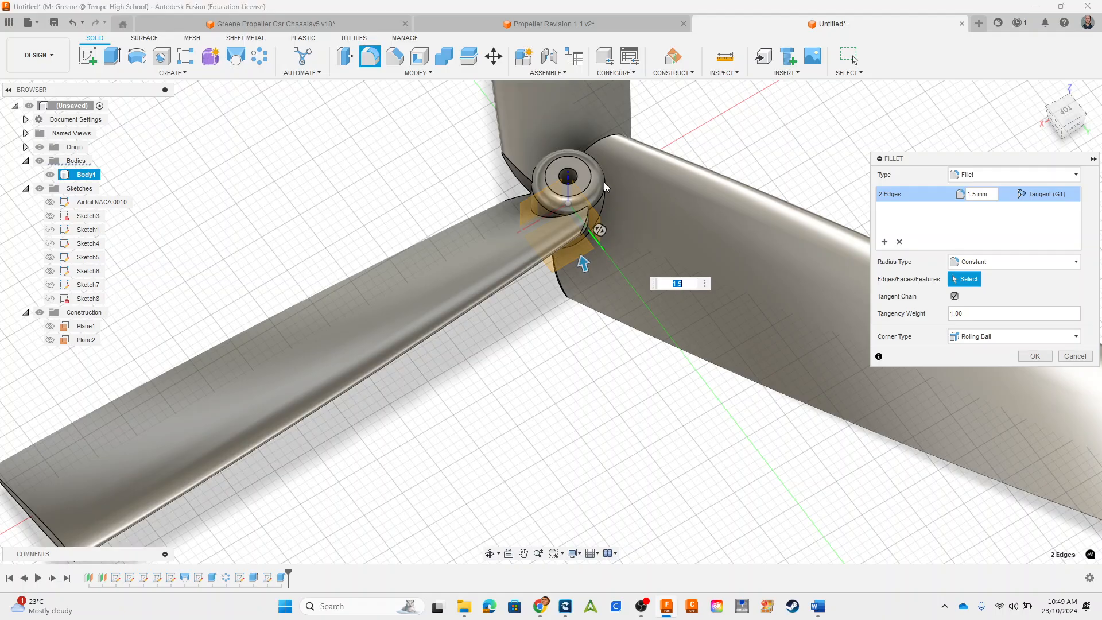
Step: Remove the blade-root edge from the fillet selection and complete the 1.5 mm fillet on the hub's two outer edges
scroll(603, 182, "up", 4)
scroll(561, 256, "up", 2)
scroll(553, 252, "up", 2)
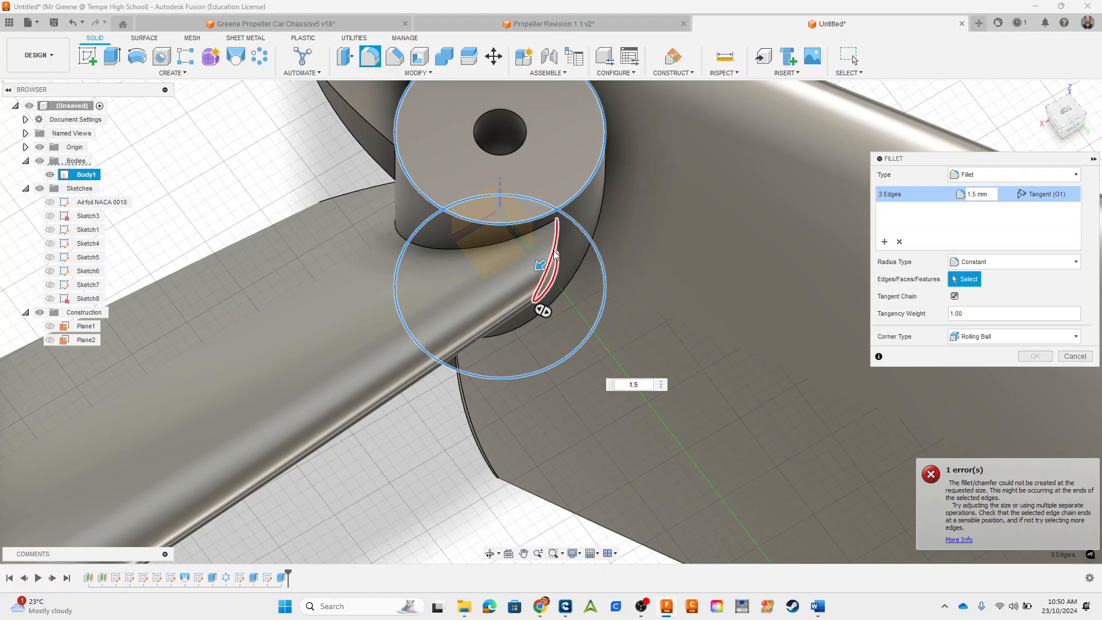
left_click(556, 255)
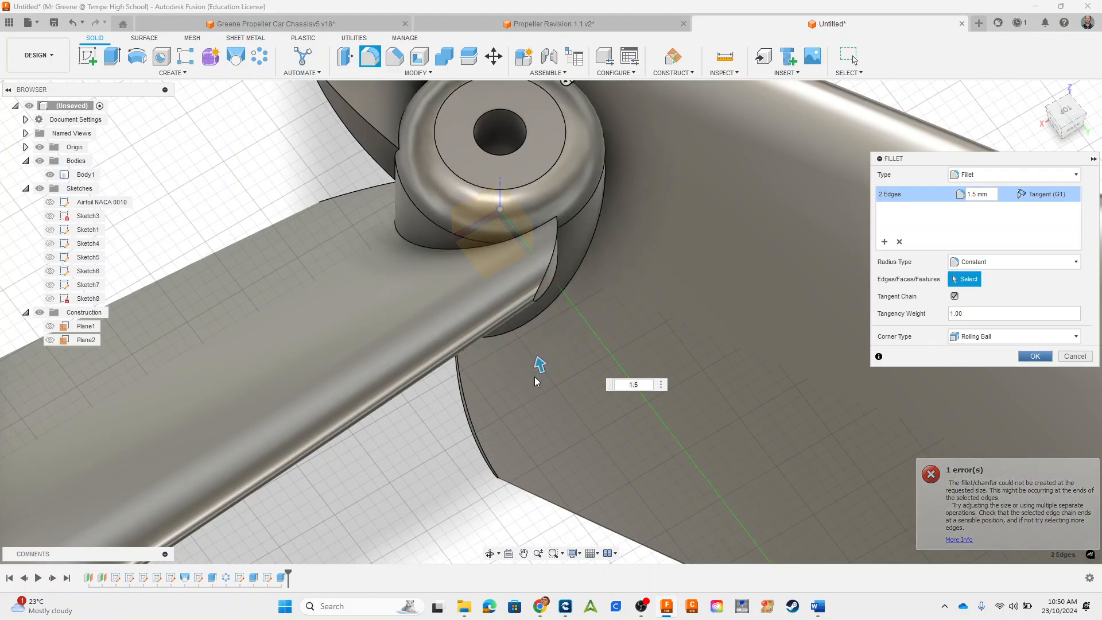
key("Return")
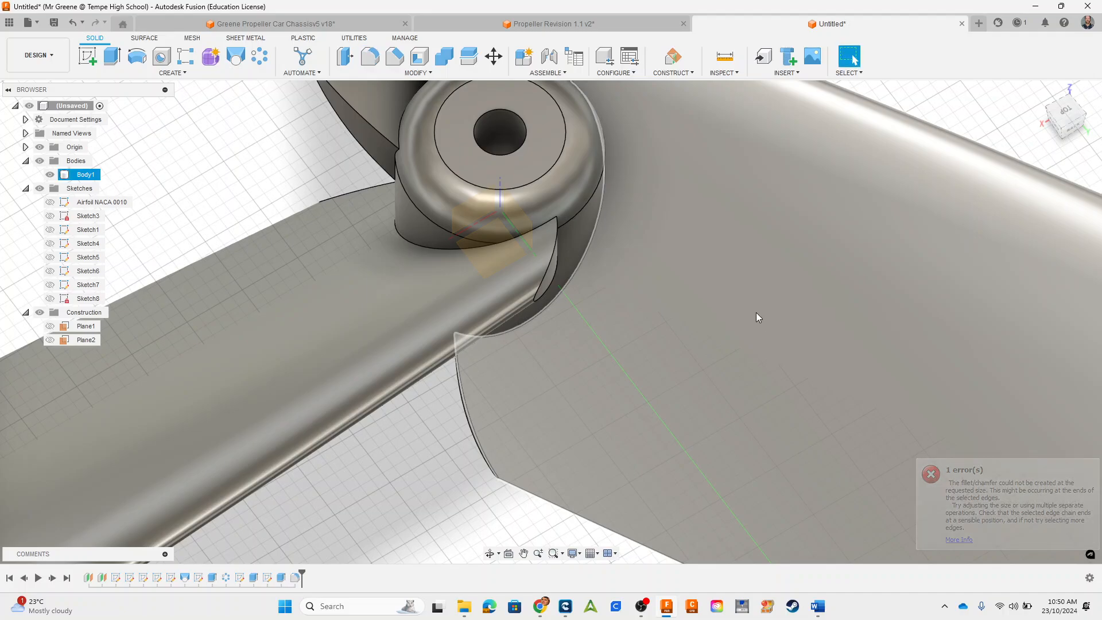
Step: Try to fillet the blade root's exposed end face beside the hub with radii of 1 mm and 0.5 mm
middle_click_drag(756, 313, 746, 282, "shift")
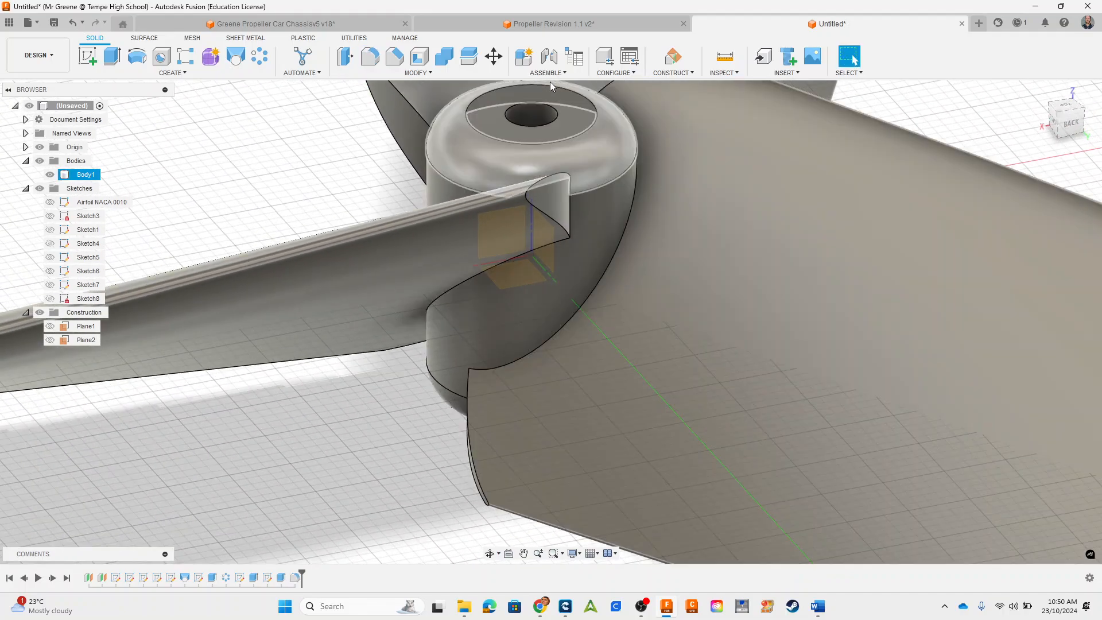
left_click(371, 59)
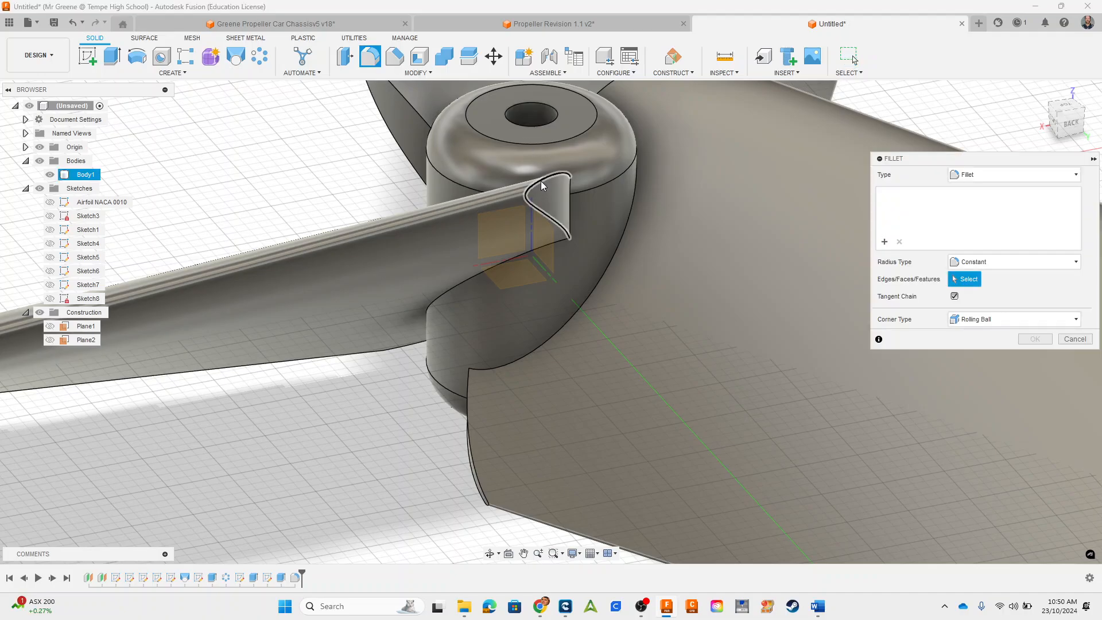
left_click(559, 207)
type("1")
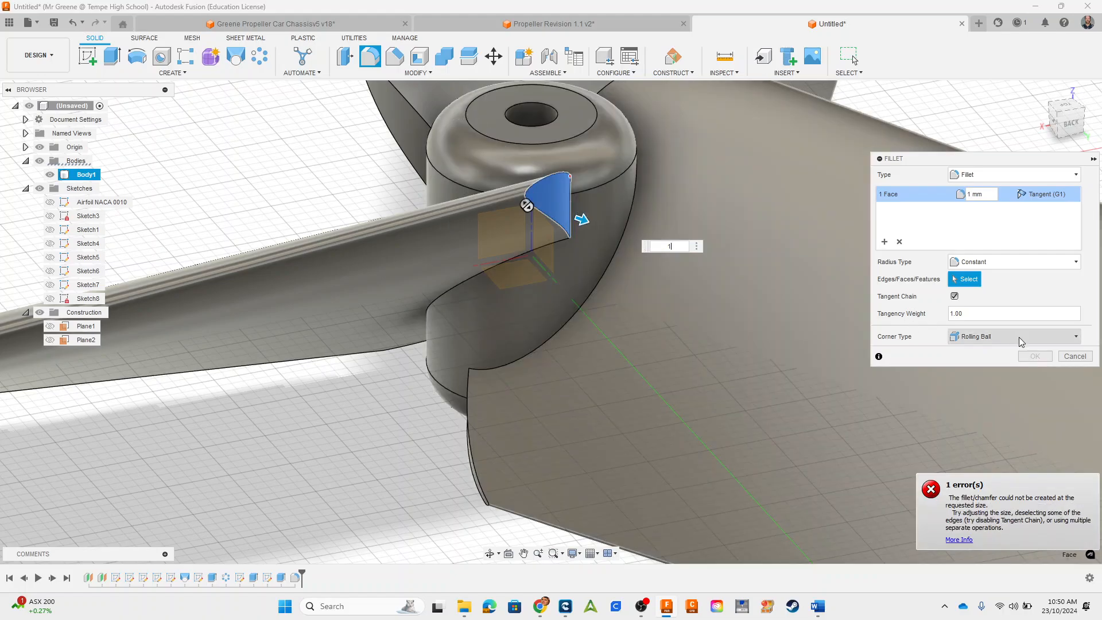
left_click(1072, 356)
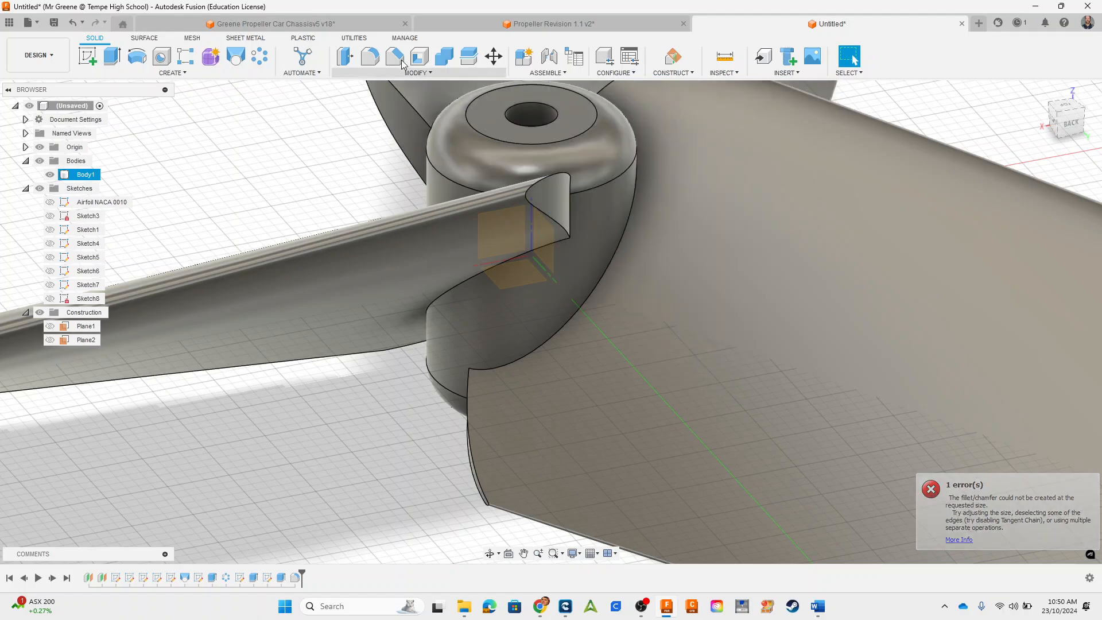
left_click(376, 60)
left_click(547, 192)
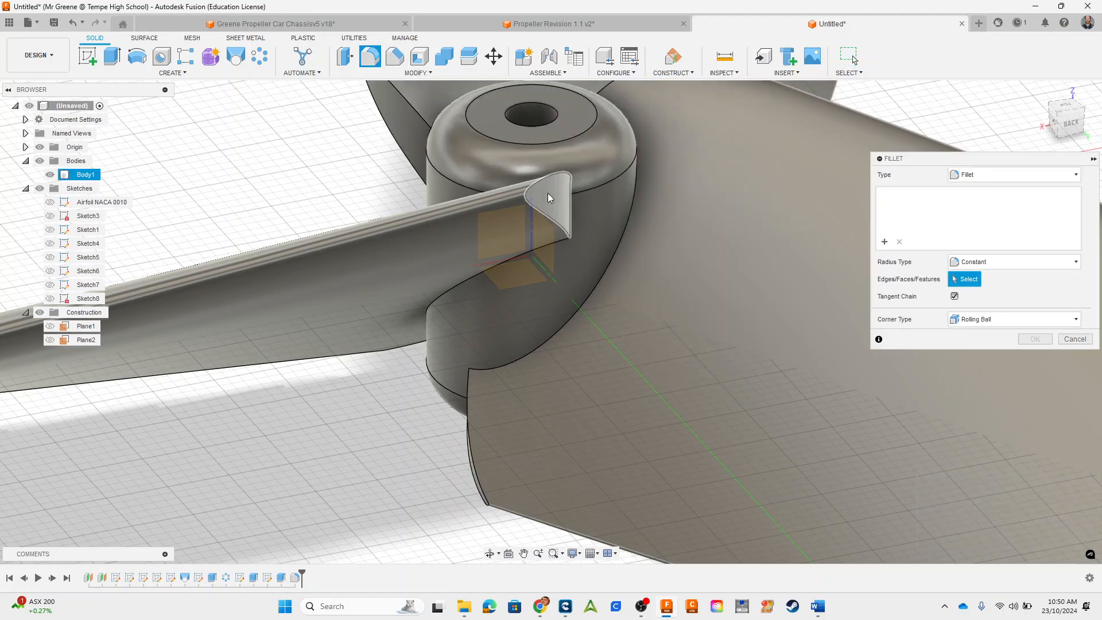
type("0.5")
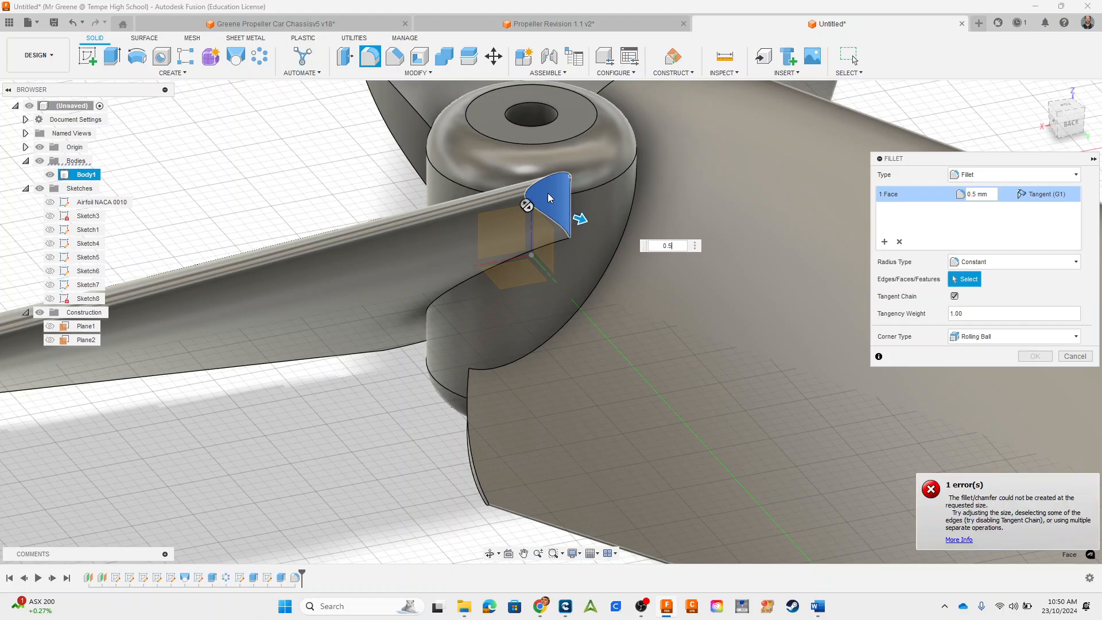
left_click(1072, 356)
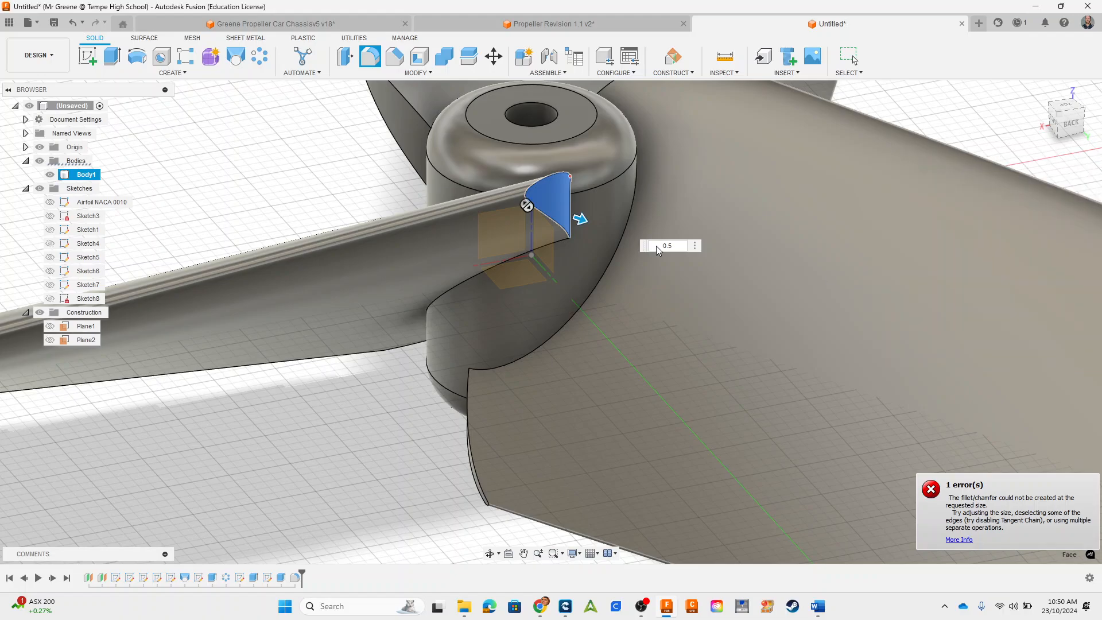
Step: Try an equal-distance chamfer on the blade root's end face with distances of 1, 0.5, 0.2 and 0.1 mm
left_click(394, 57)
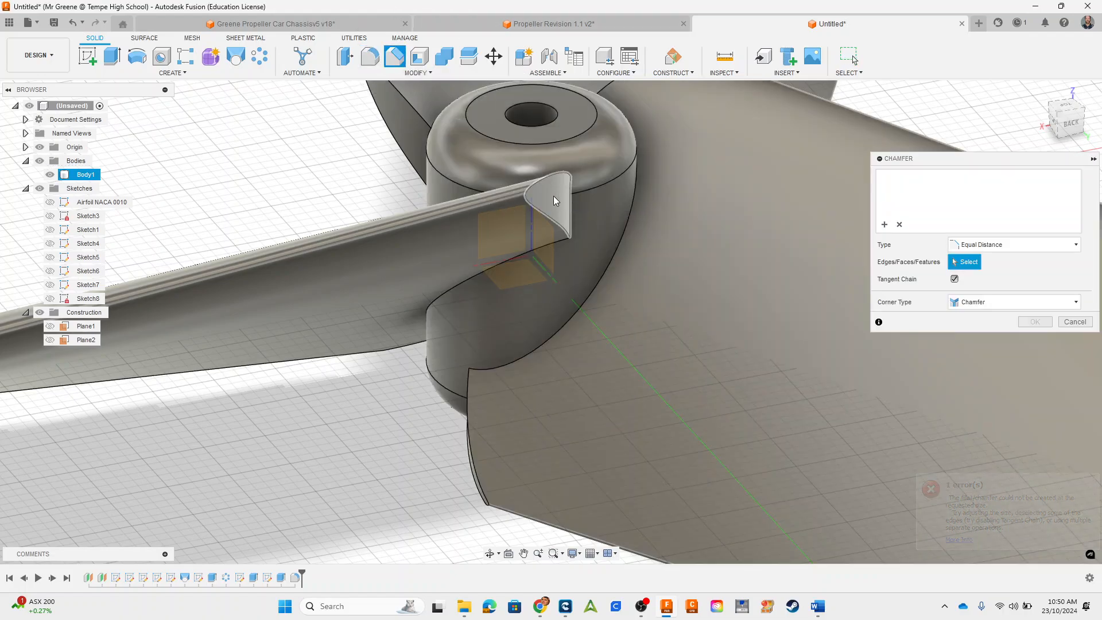
left_click(554, 201)
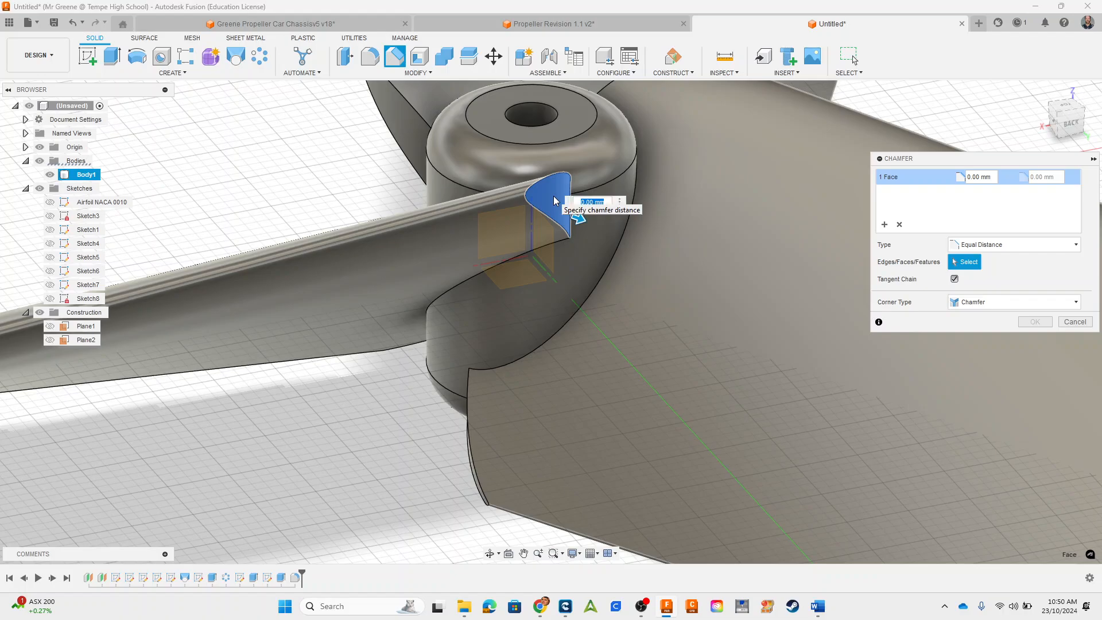
type("1")
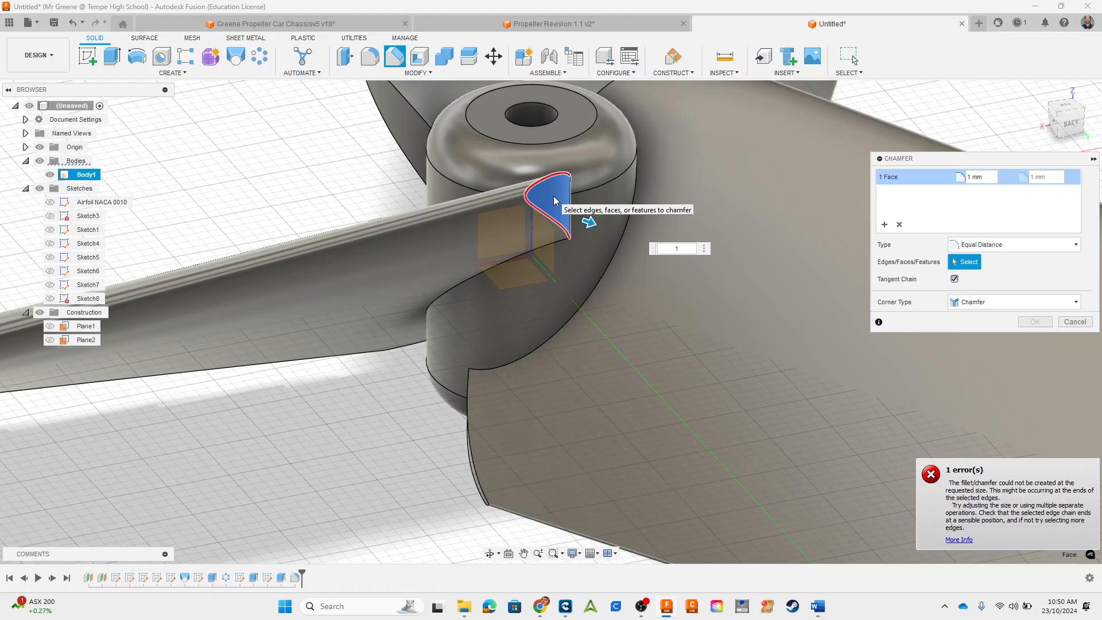
type("0.5")
key("Return")
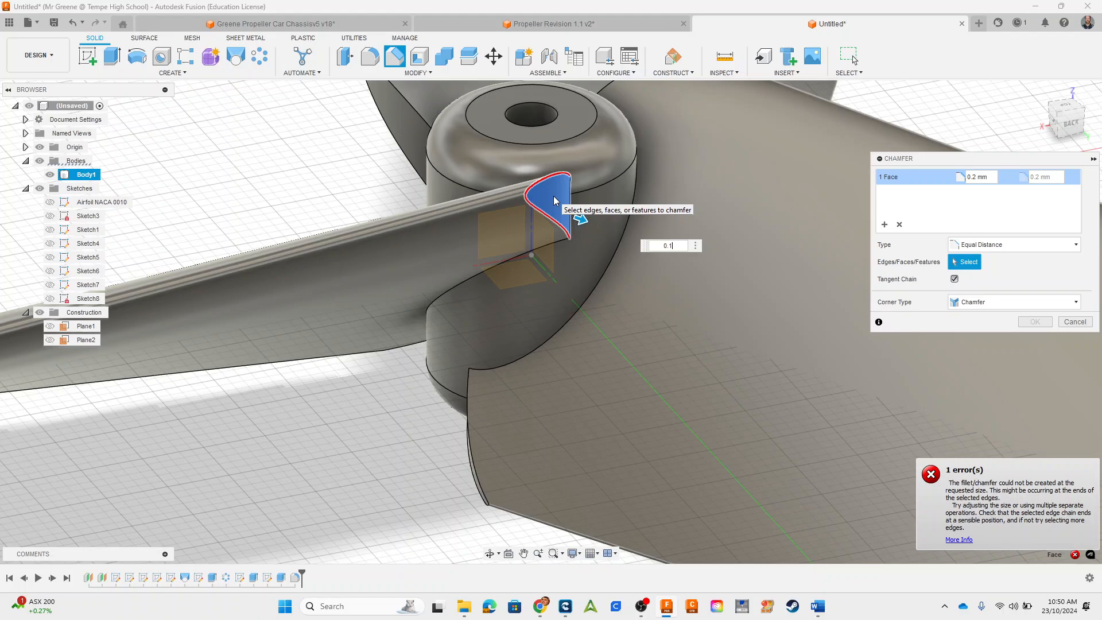
key("Return")
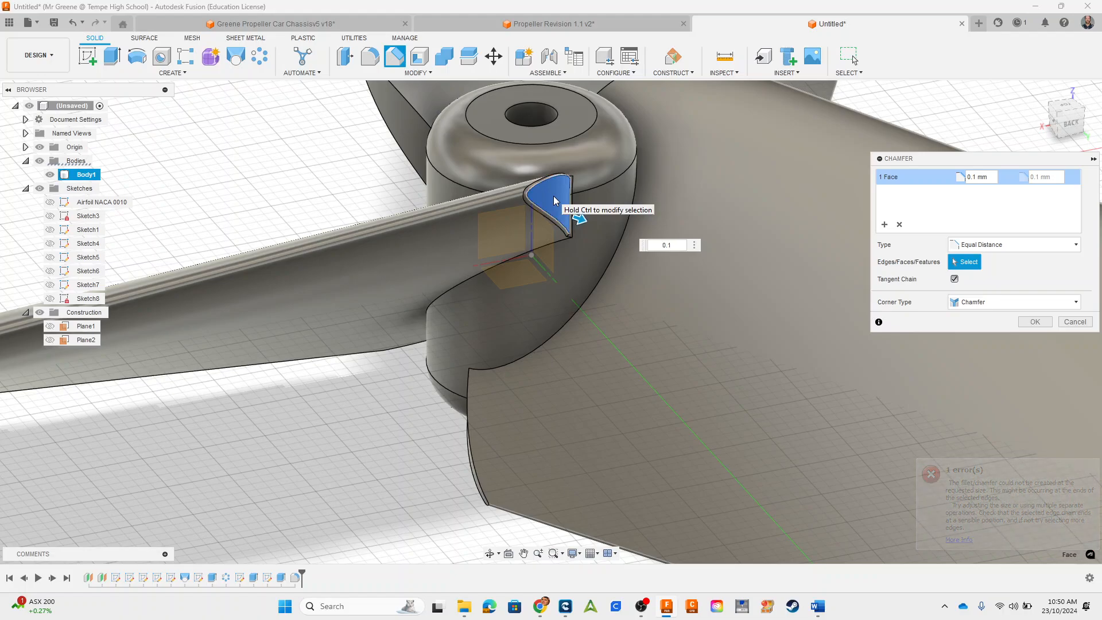
left_click(1079, 322)
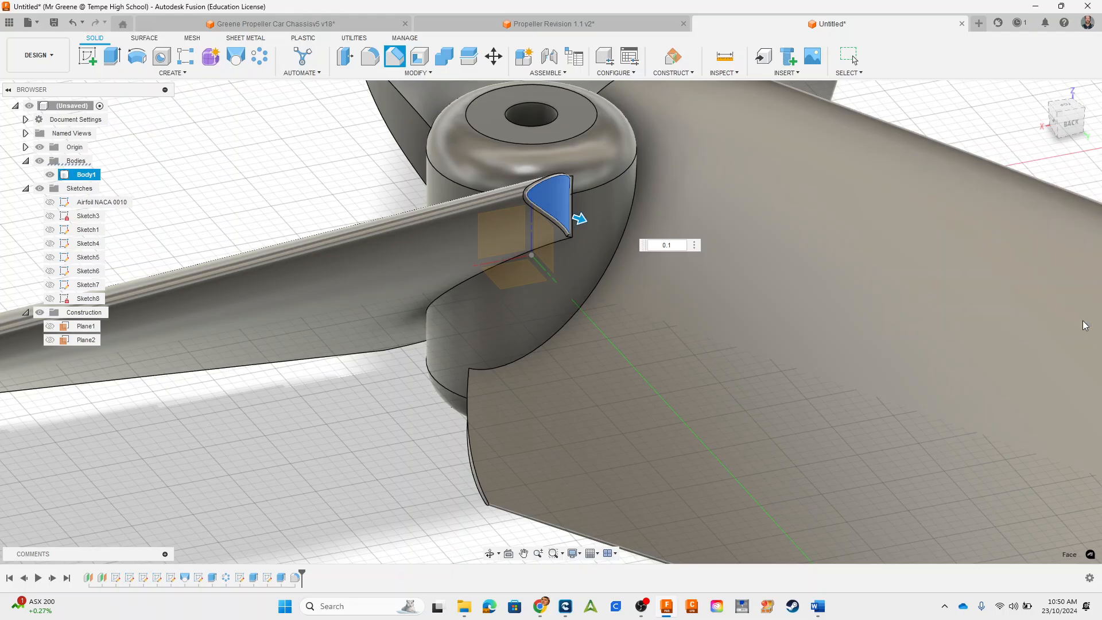
scroll(718, 204, "down", 5)
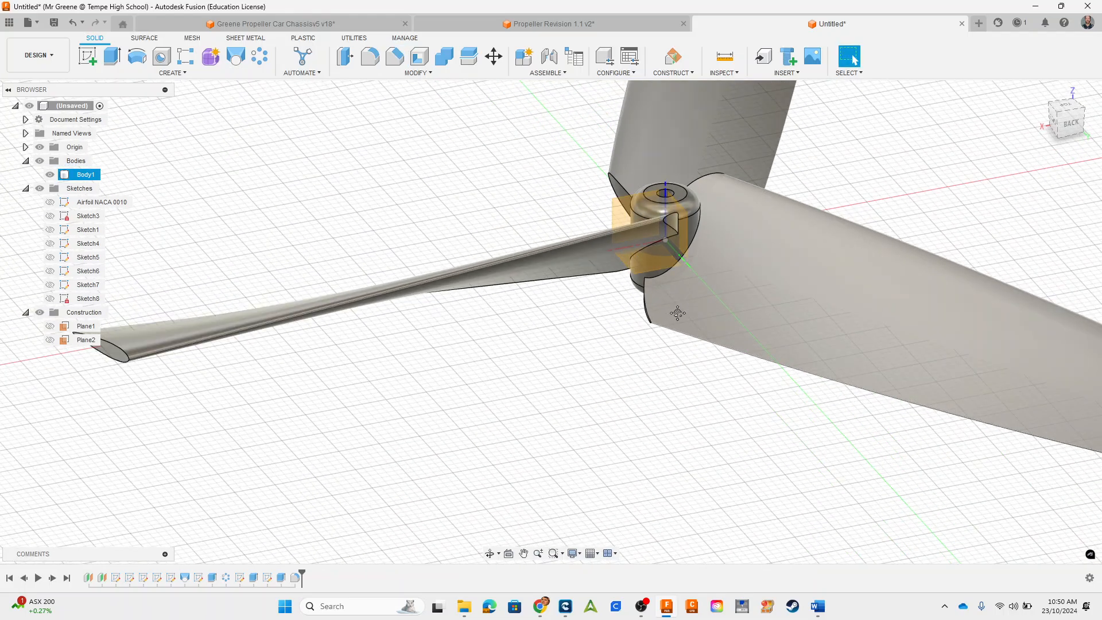
scroll(677, 312, "down", 4)
middle_click_drag(815, 350, 707, 316, "shift")
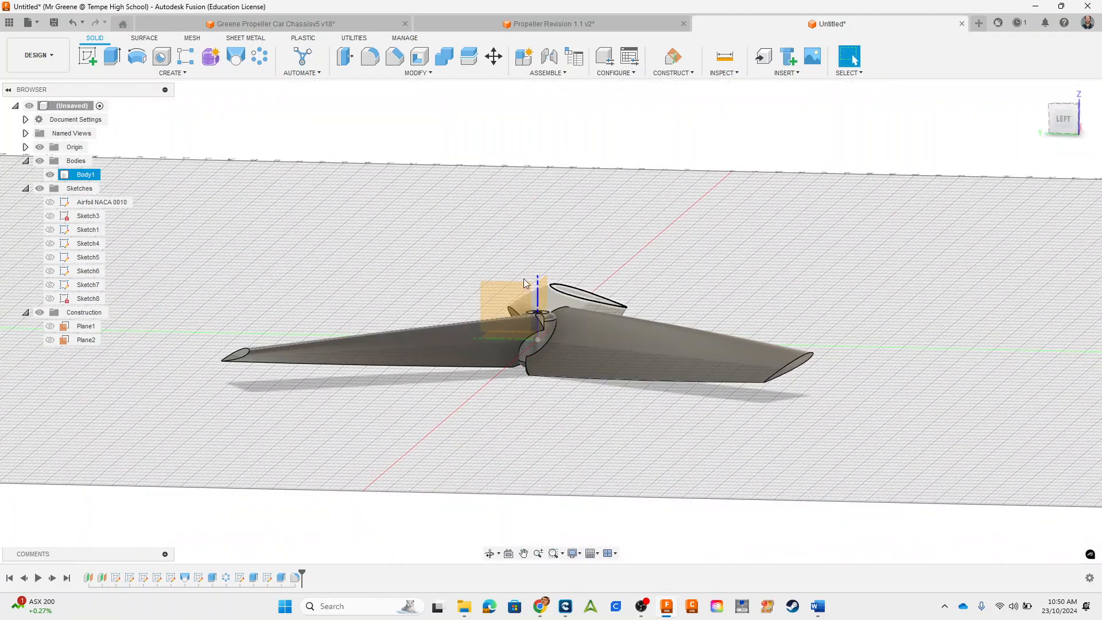
Step: Hide the origin geometry and save the design in the Propellers folder, named with the maker's surname followed by _Propeller_Mk2
middle_click_drag(523, 278, 450, 298, "shift")
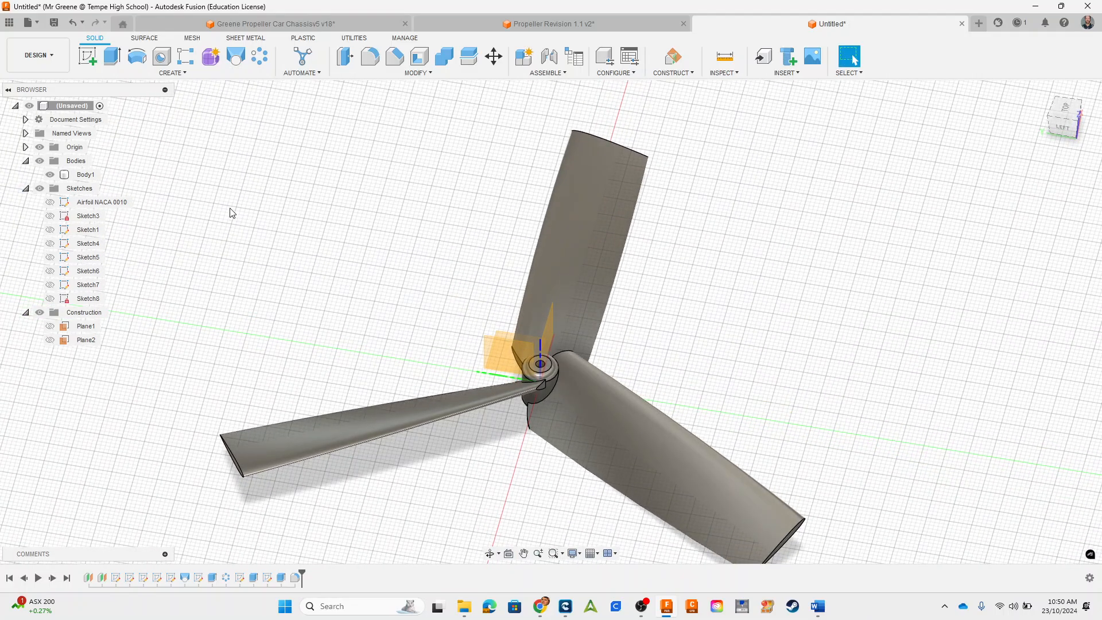
left_click(40, 147)
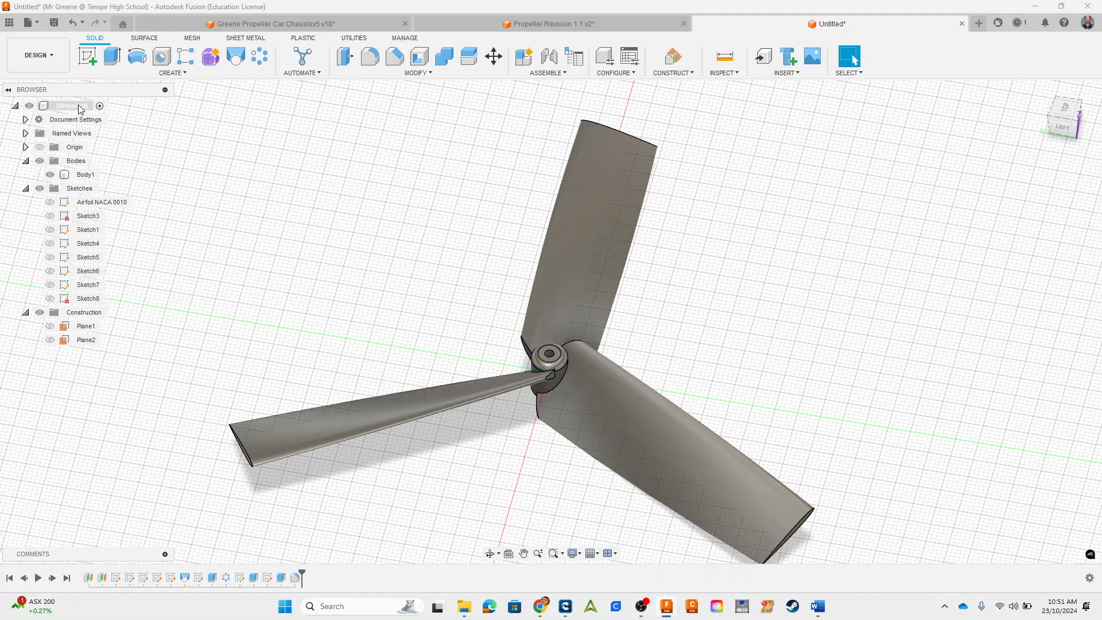
left_click(57, 24)
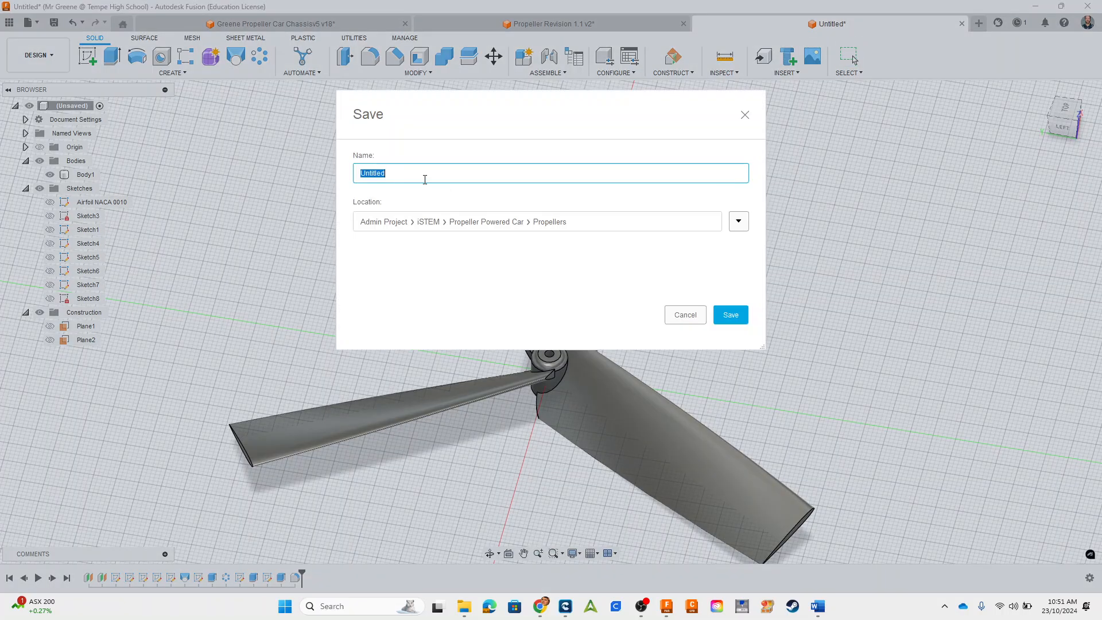
type("Greene_Propeller_Mk2")
left_click(729, 314)
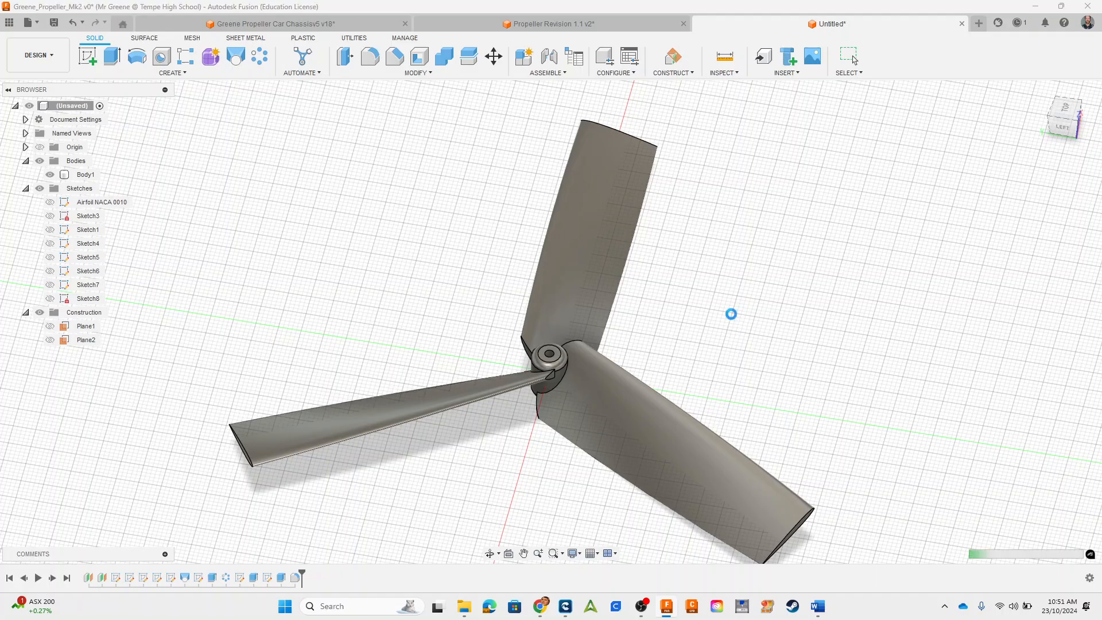
Step: Set up a mesh export of the whole propeller design as STL (Binary) in millimetres
right_click(67, 109)
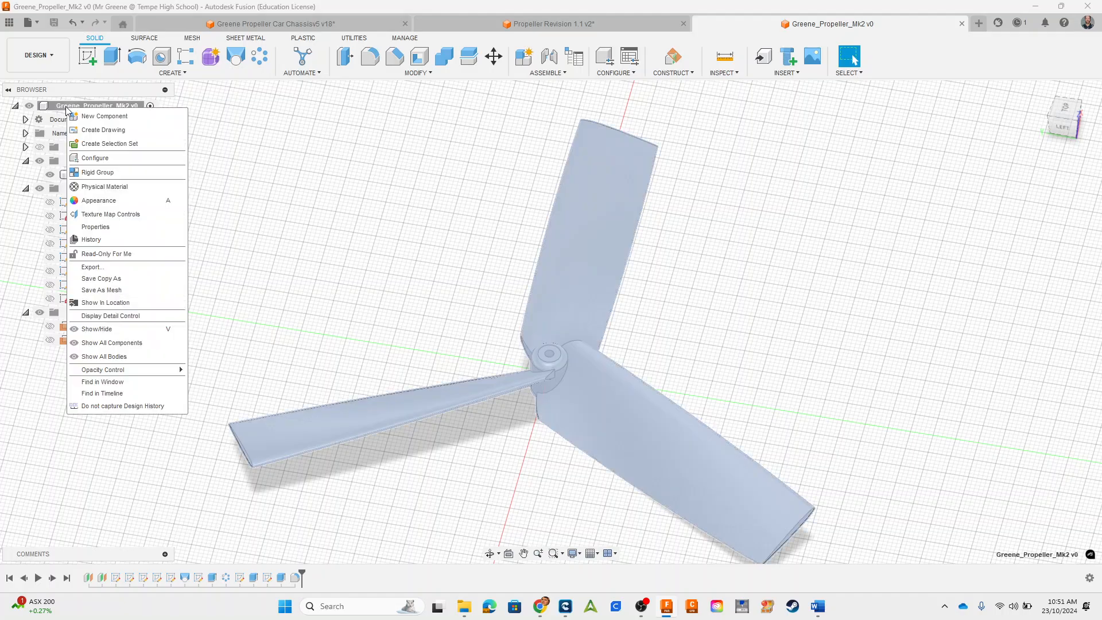
left_click(114, 290)
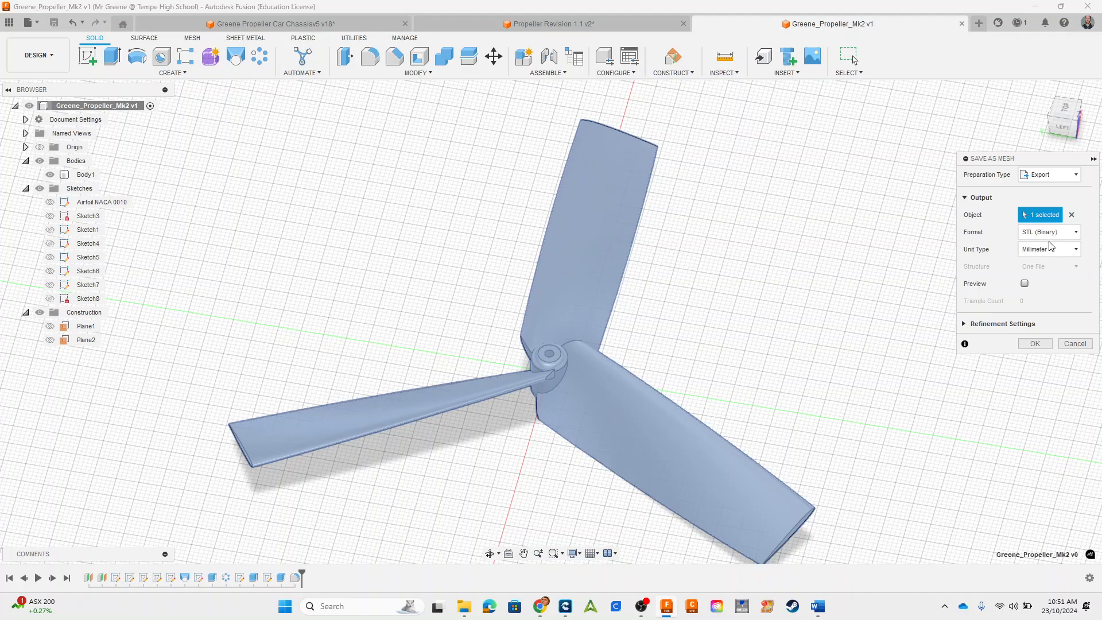
left_click(1037, 344)
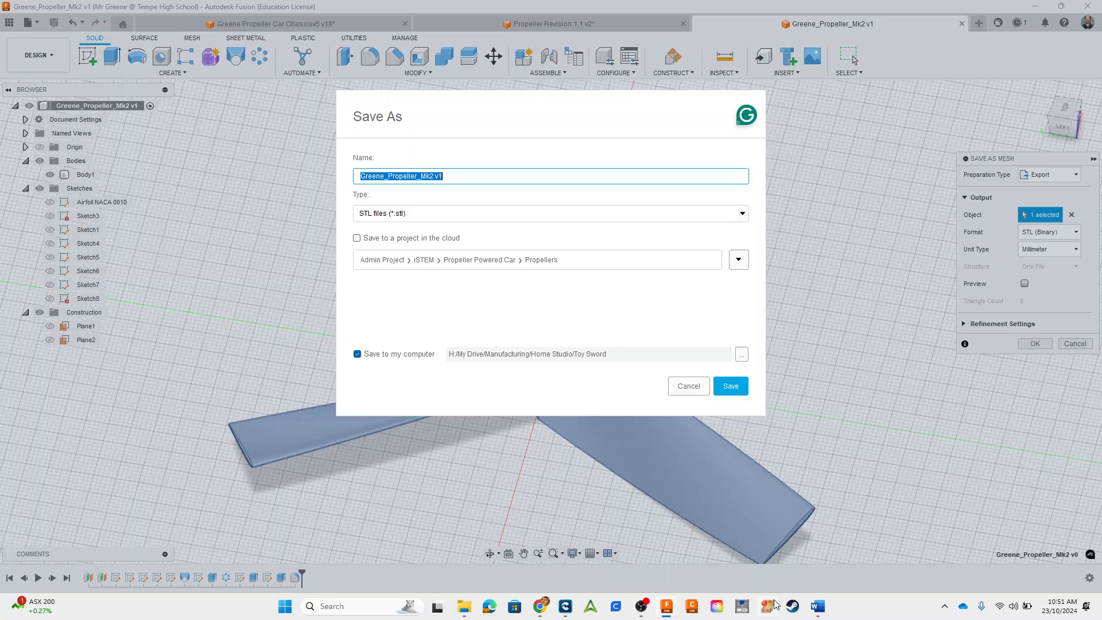
Step: Save the STL on the shared drive under THS-Devs_Manufacturing_Job_Que, 9 iSTEM, Propeller Powered Car, in Student Propeller Designs - Save Here
left_click(741, 353)
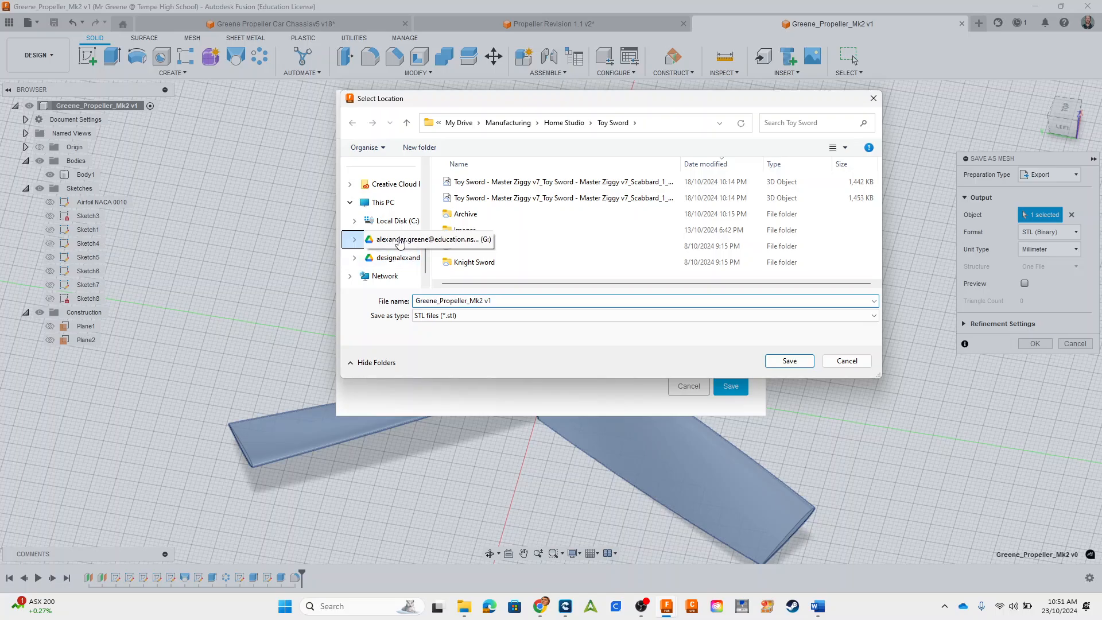
left_click(400, 242)
double_click(471, 213)
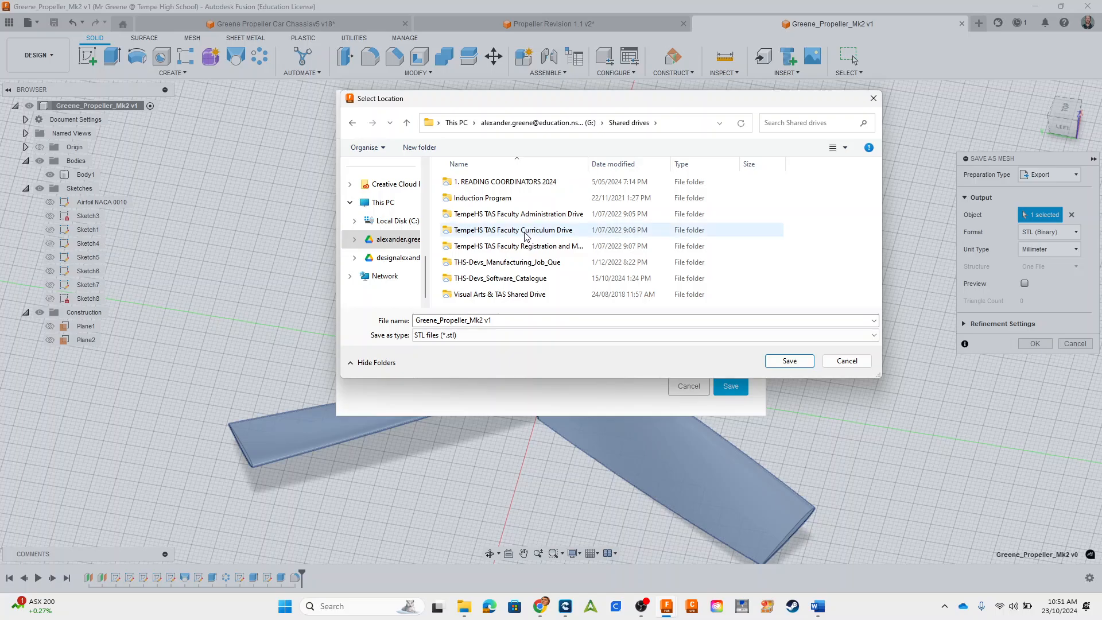
double_click(495, 262)
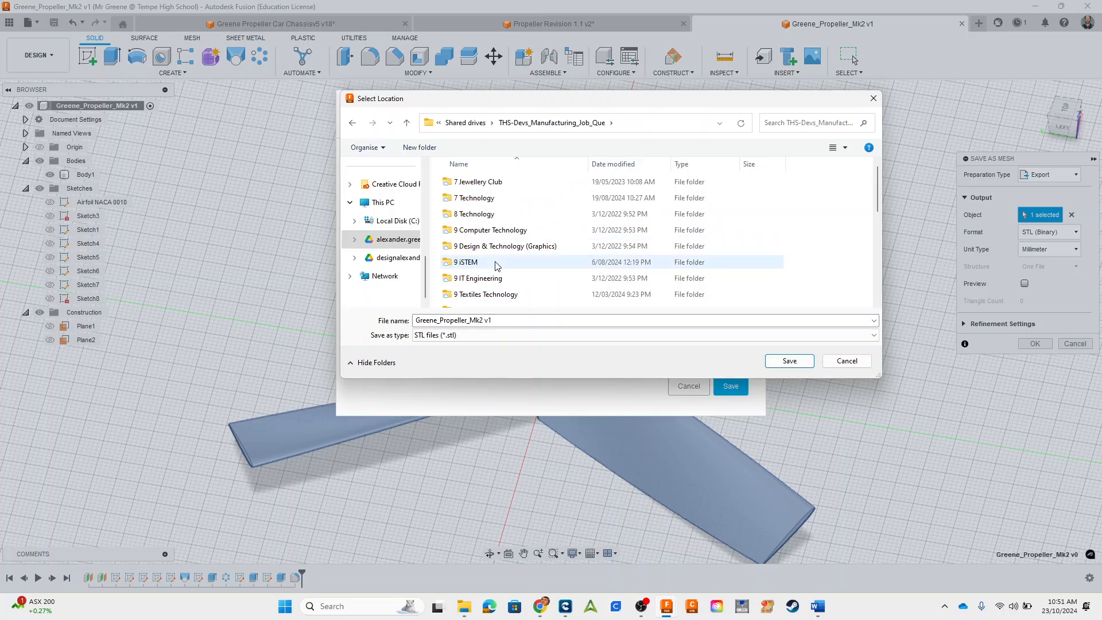
double_click(468, 263)
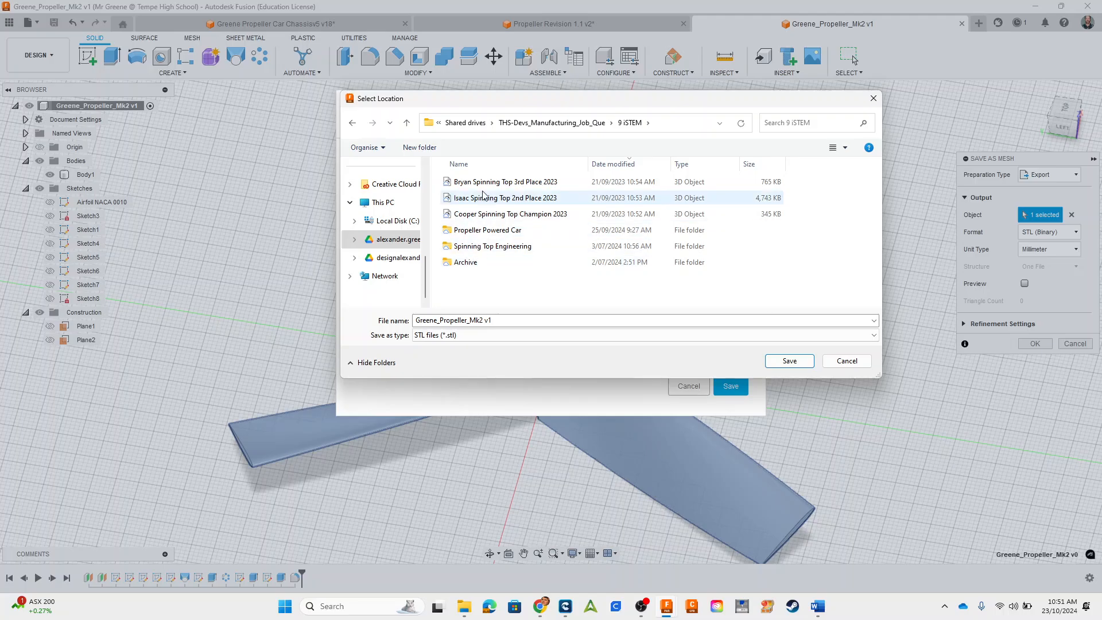
left_click(488, 229)
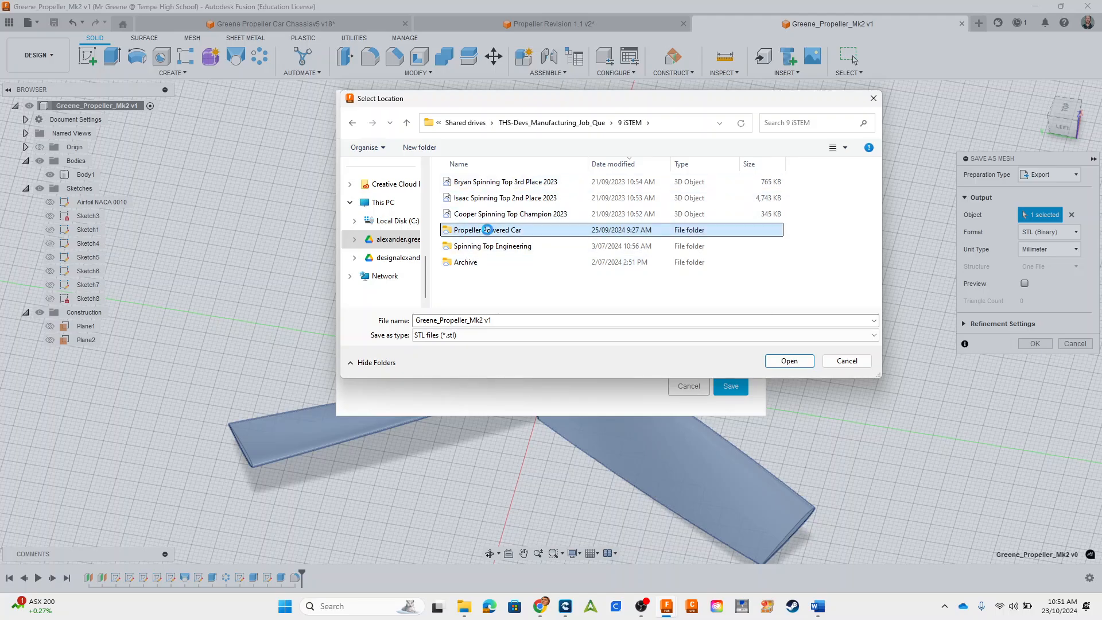
double_click(487, 229)
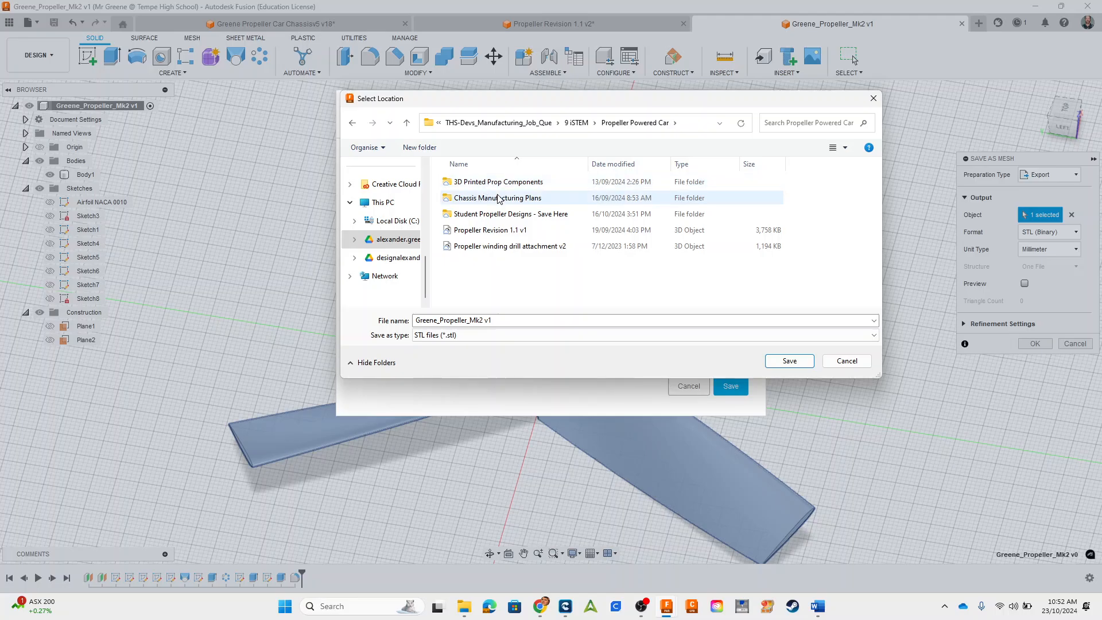
left_click(490, 215)
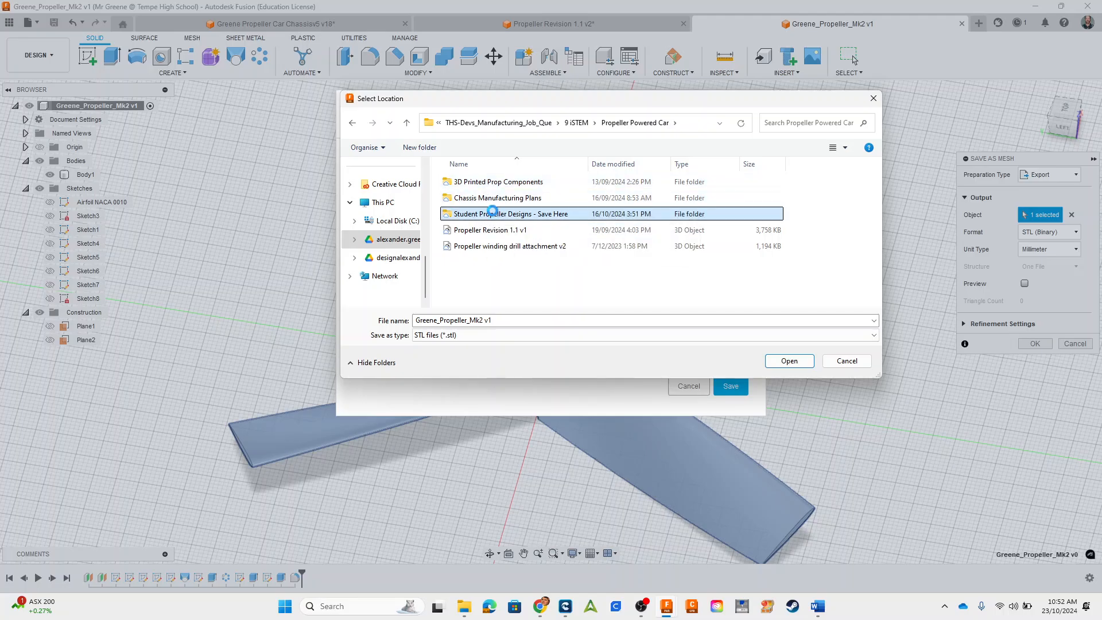
double_click(490, 216)
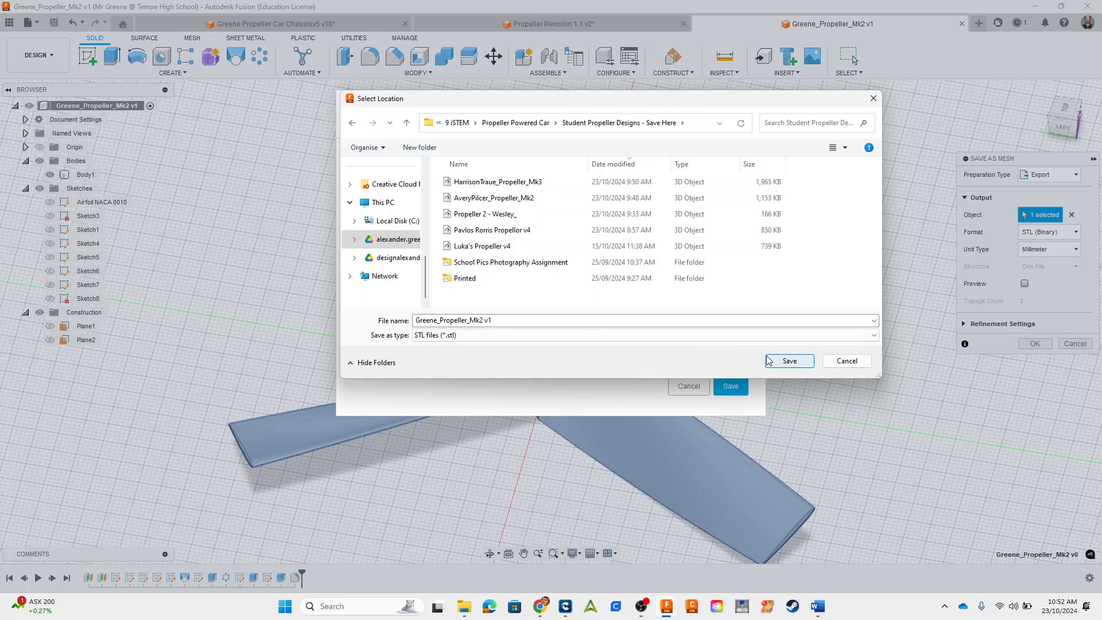
left_click(789, 360)
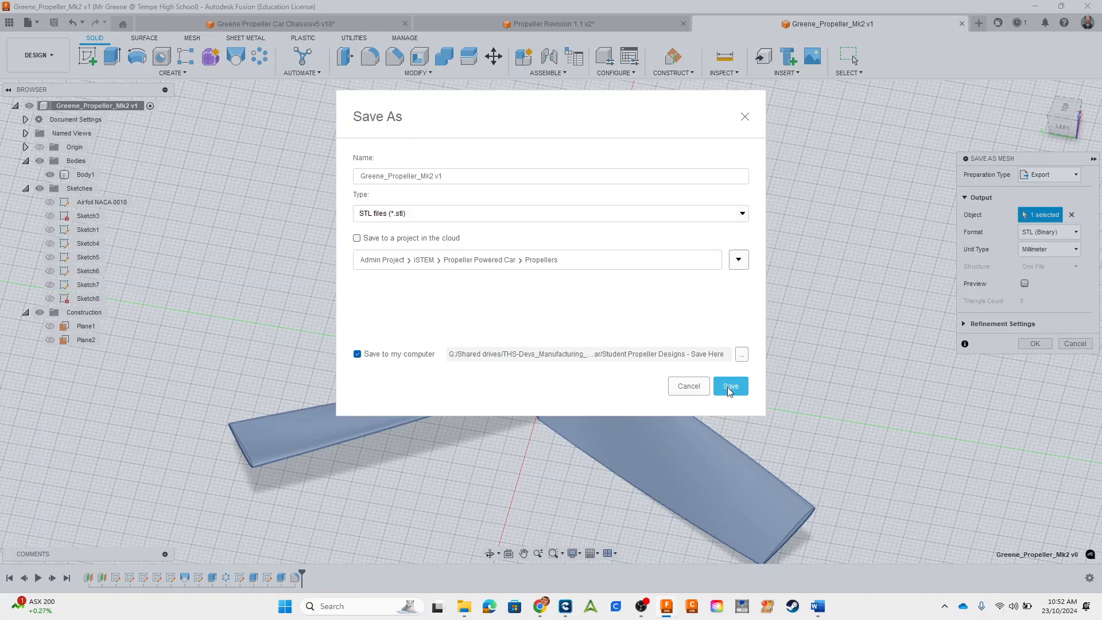
left_click(730, 387)
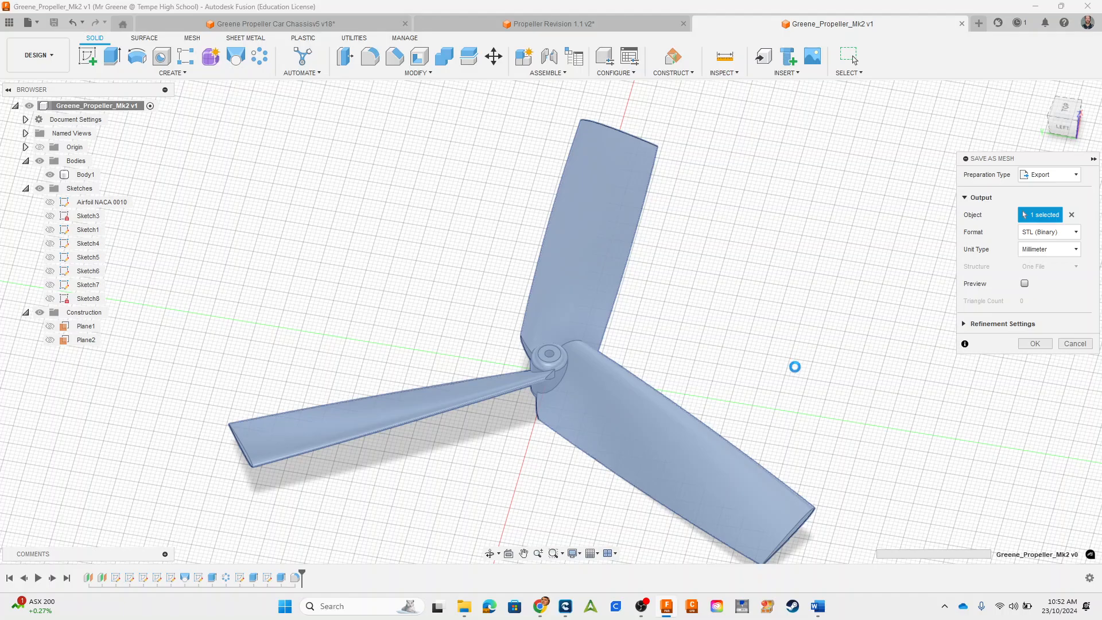
Step: Switch to the Propeller Revision 1 presentation in Google Slides and exit its slideshow at the closing slide
key("alt+Tab")
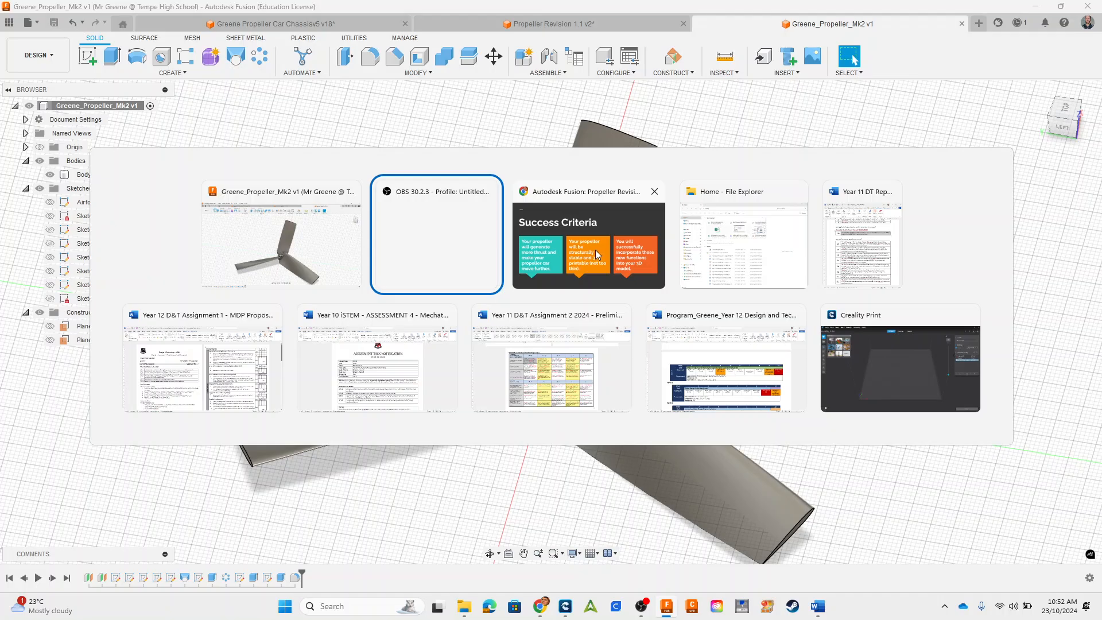
key("alt+Tab")
key("alt+Tab")
key("alt+Tab")
key("alt+Tab")
key("alt+Tab")
key("alt+Tab")
key("alt+Tab")
key("alt+Tab")
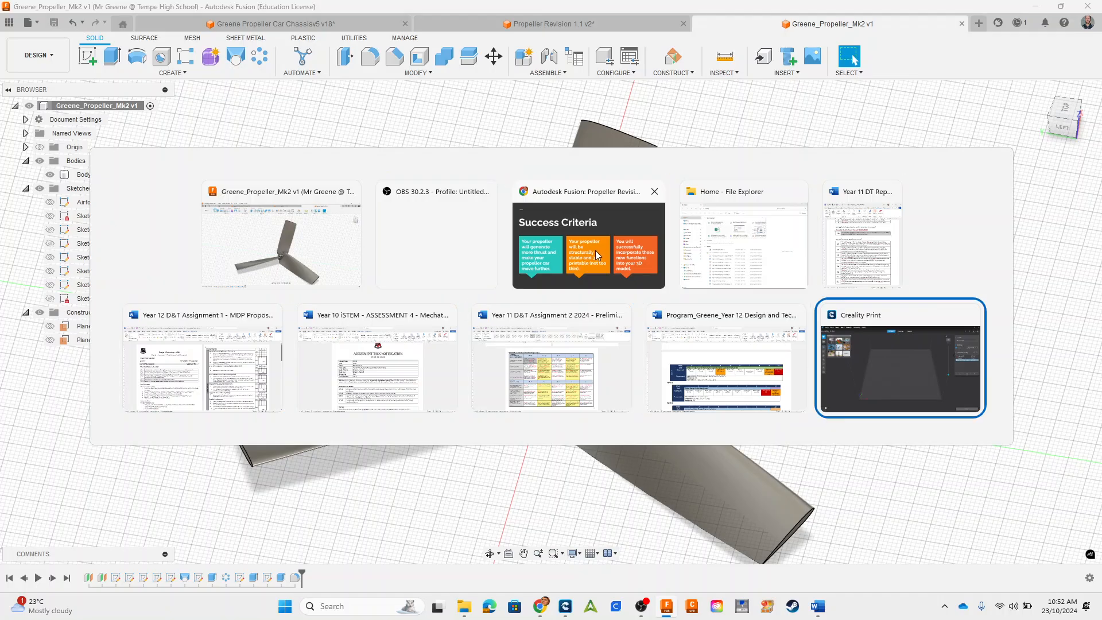
key("alt+Tab")
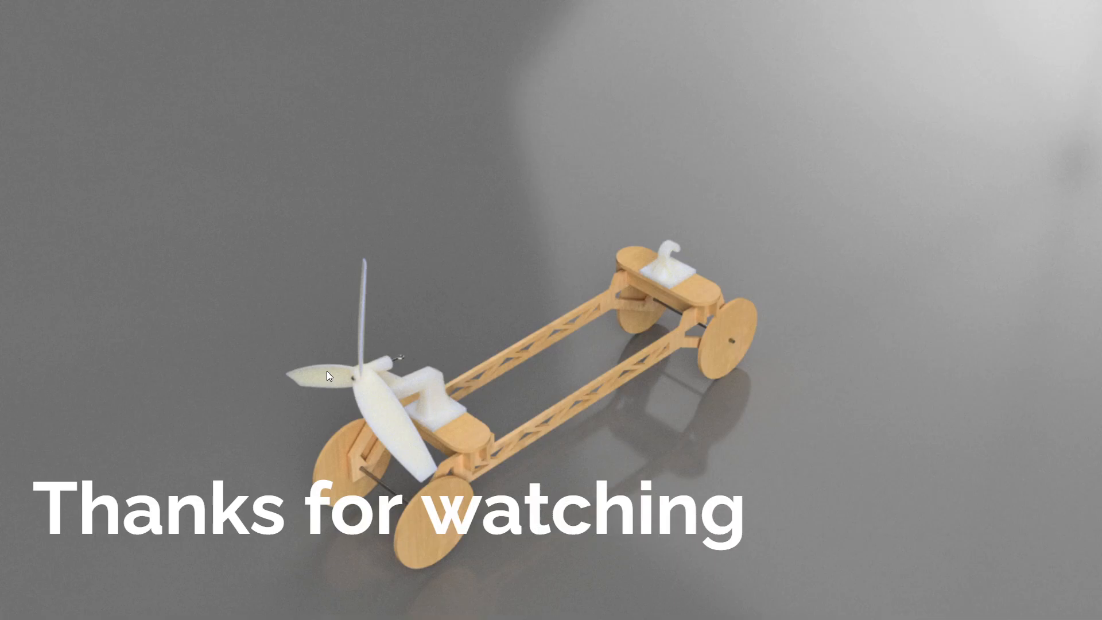
key("Escape")
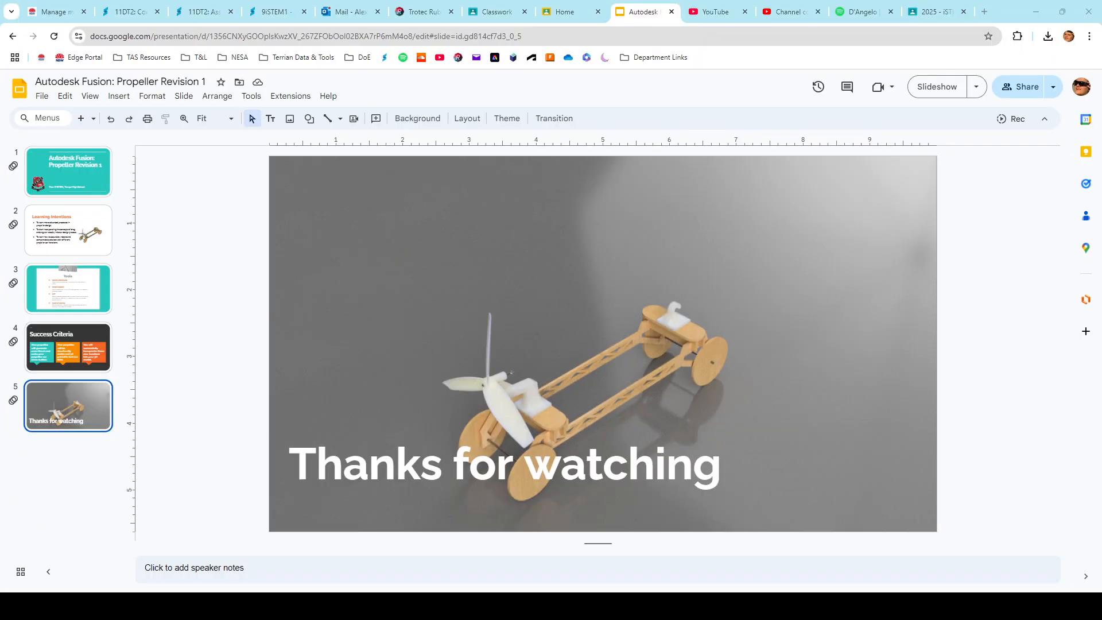